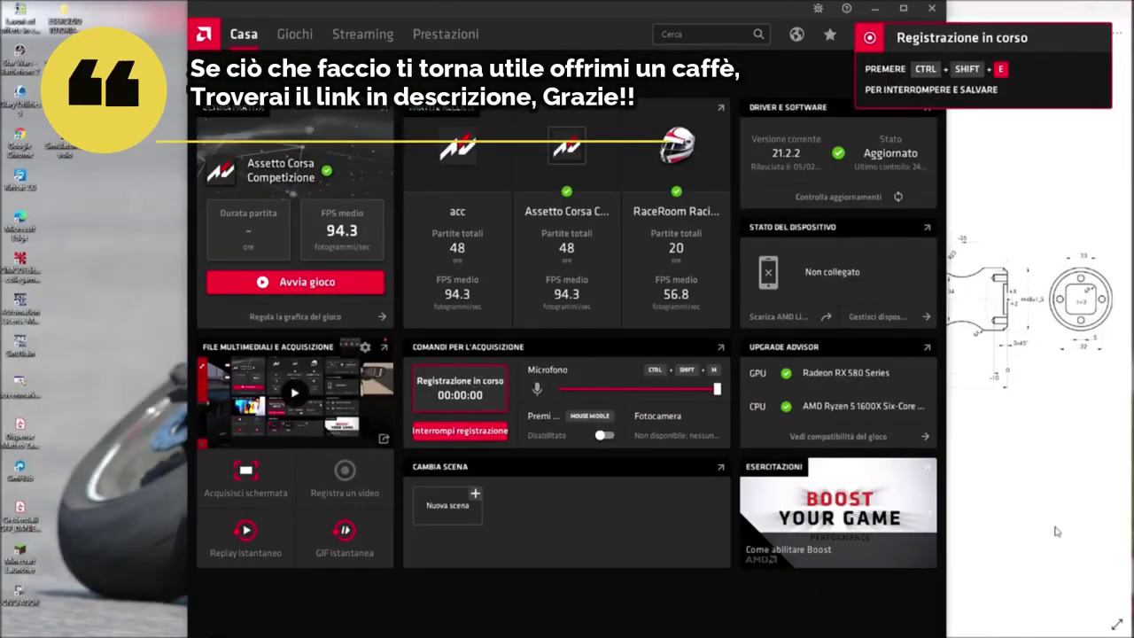
Bring the SinuTrain simulator window to the front
{"action": "left_click", "coordinate": [477, 627]}
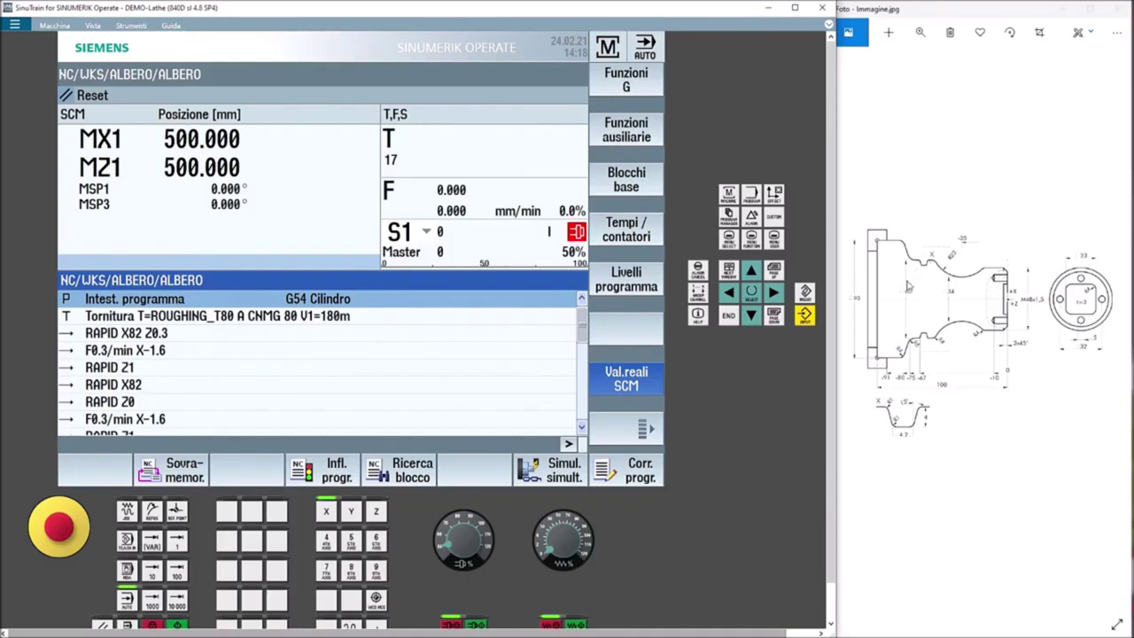
Create a new workpiece named ALBERODIRINVIO in the Pezzi folder
{"action": "left_click", "coordinate": [729, 217]}
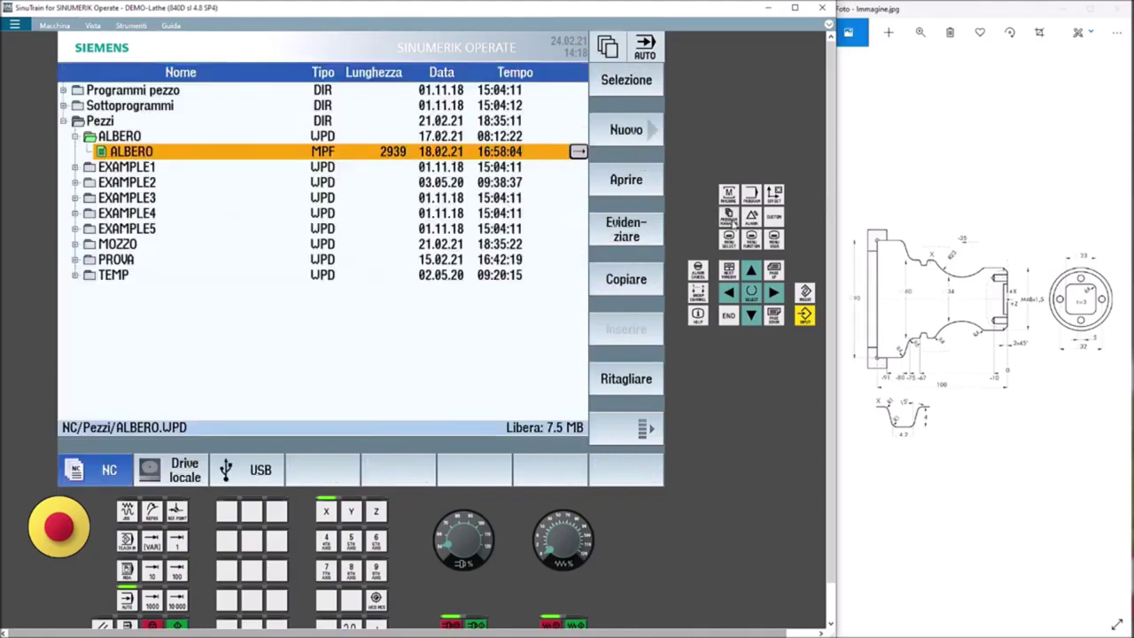
{"action": "left_click", "coordinate": [97, 122]}
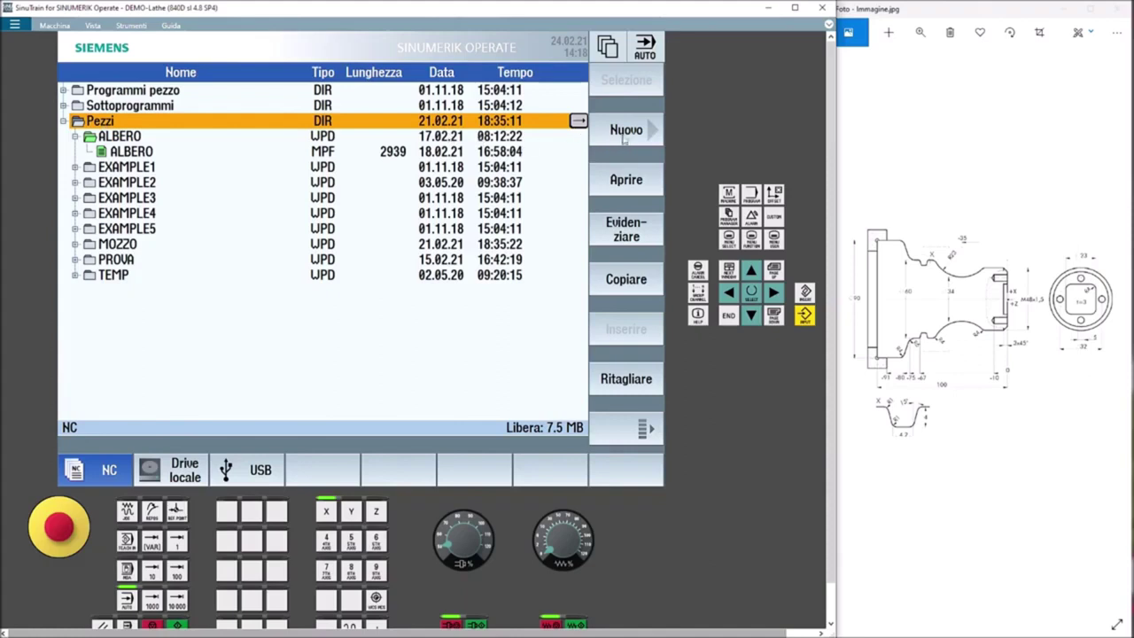
{"action": "left_click", "coordinate": [628, 138]}
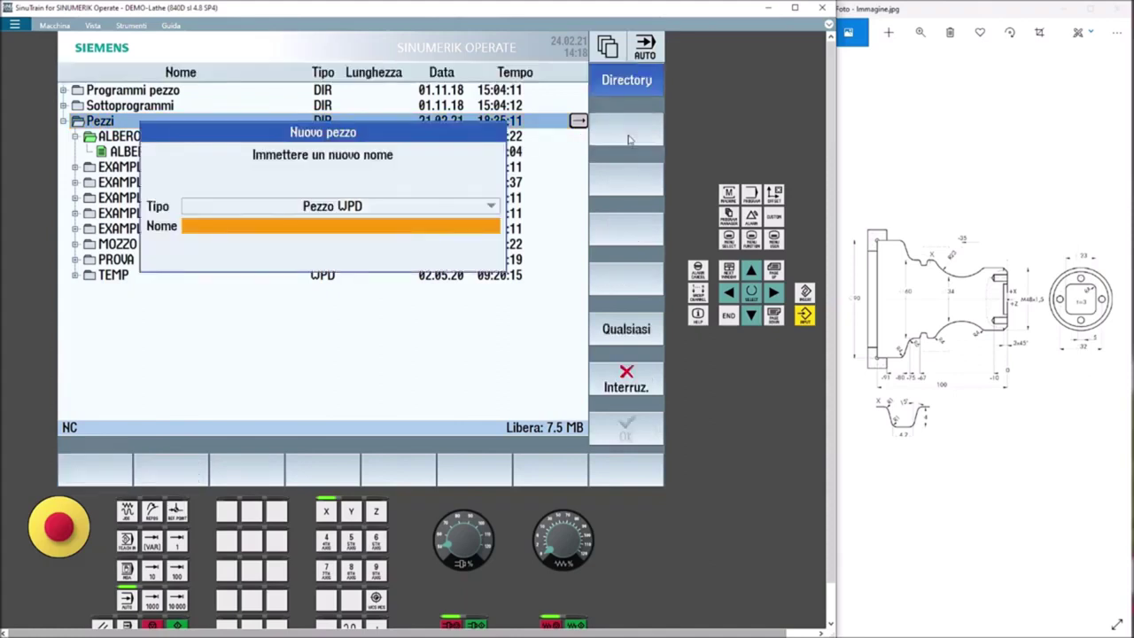
{"action": "type", "text": "Alber"}
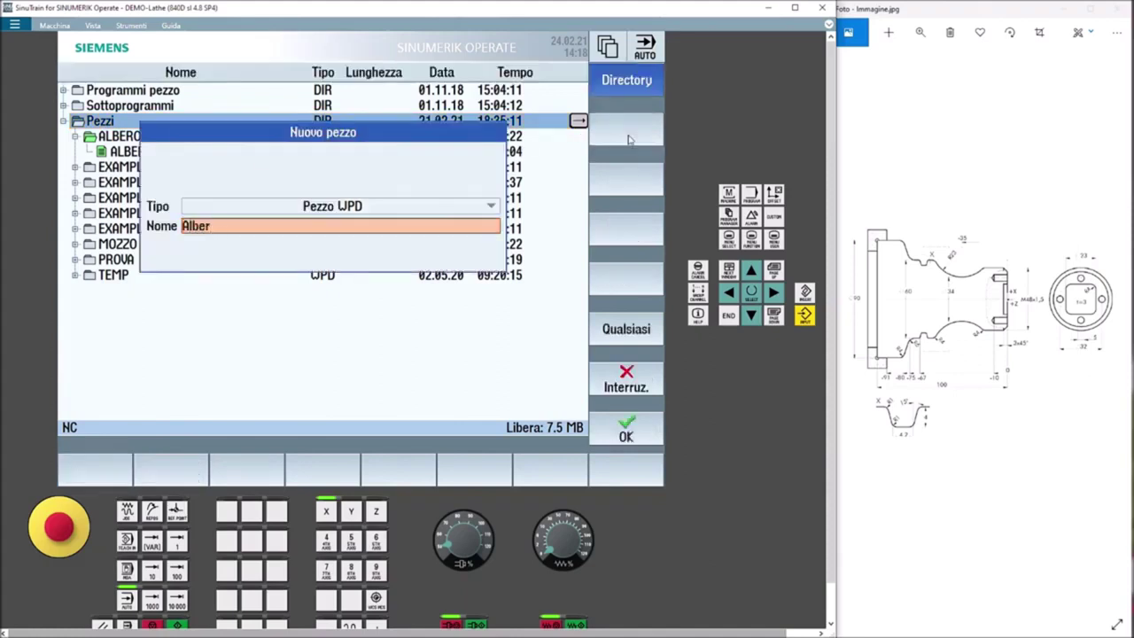
{"action": "type", "text": "o"}
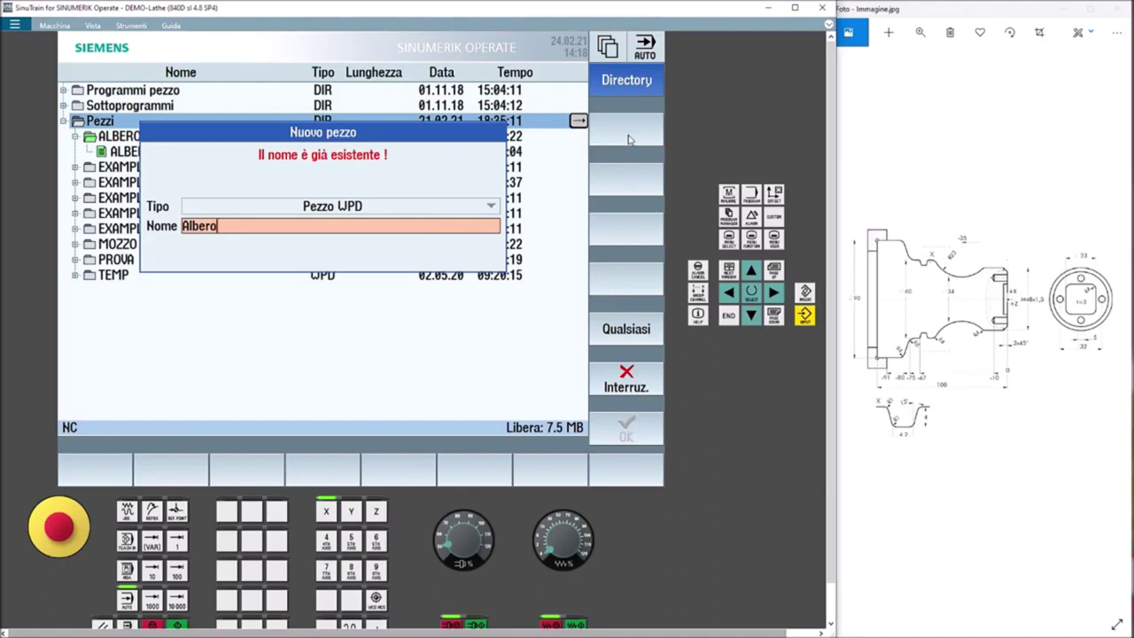
{"action": "type", "text": "di"}
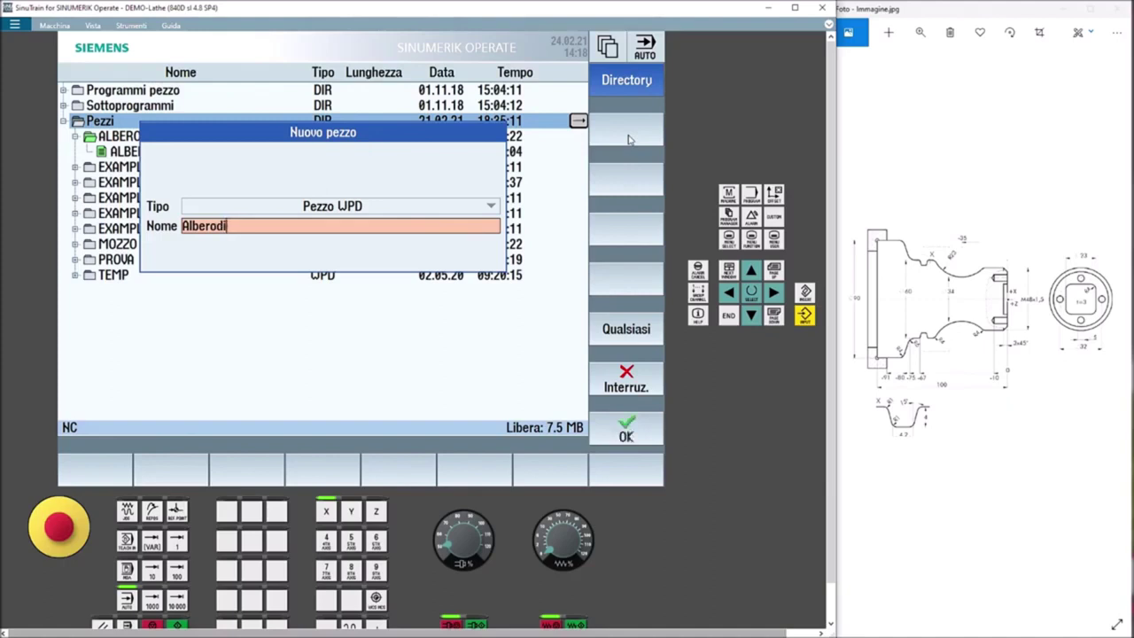
{"action": "type", "text": "Rinu"}
{"action": "type", "text": "io"}
{"action": "left_click", "coordinate": [626, 428]}
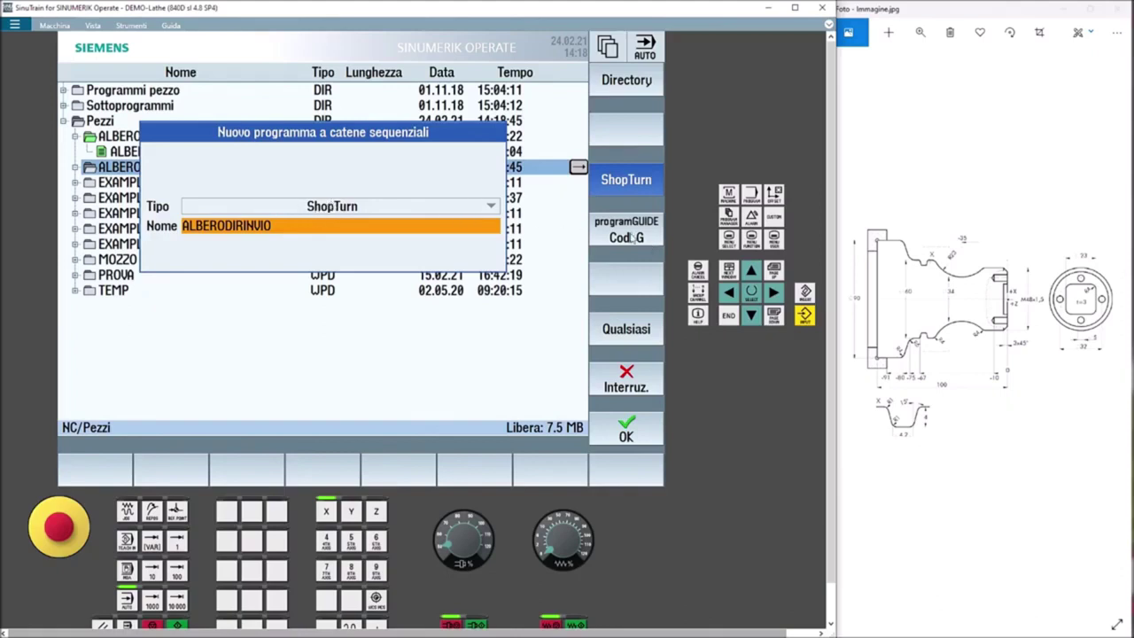
Create the ALBERODIRINVIO program as ShopTurn type, opening its header form
{"action": "left_click", "coordinate": [629, 238]}
{"action": "left_click", "coordinate": [633, 195]}
{"action": "left_click", "coordinate": [629, 429]}
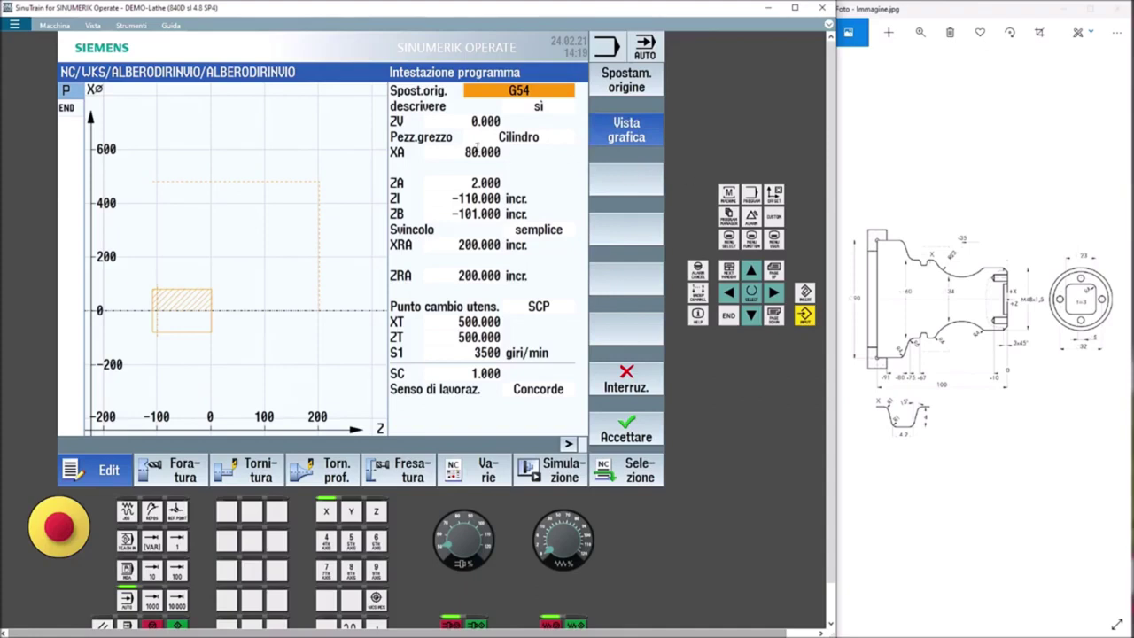
Set the Cilindro blank to XA 90, ZI -100, ZB -91 and accept the header
{"action": "left_click", "coordinate": [477, 149]}
{"action": "type", "text": "90"}
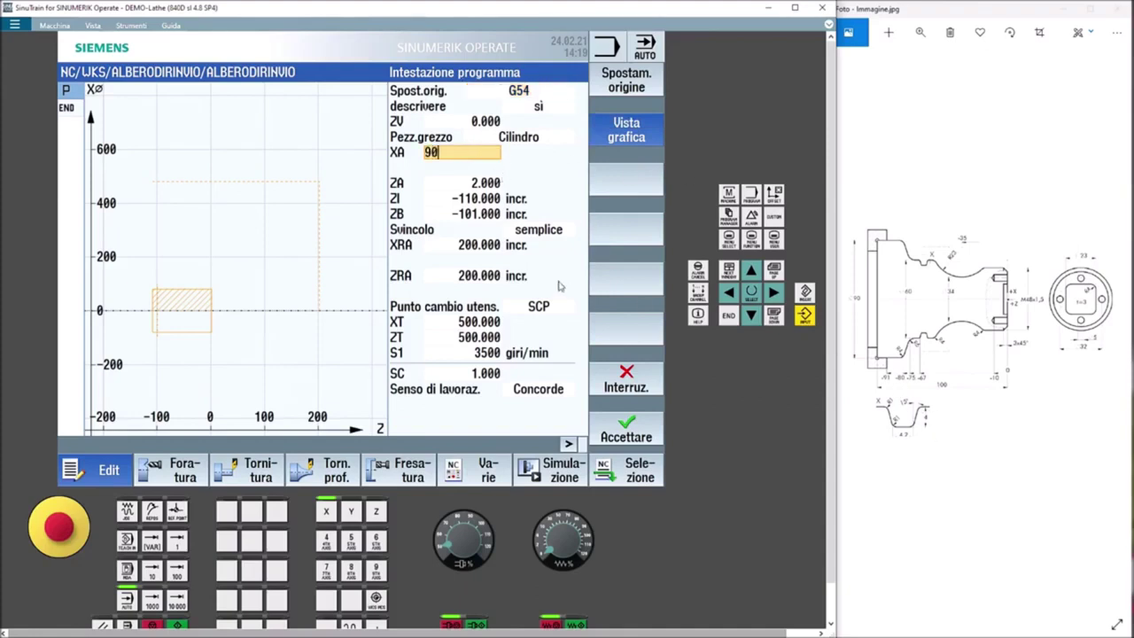
{"action": "left_click", "coordinate": [459, 195]}
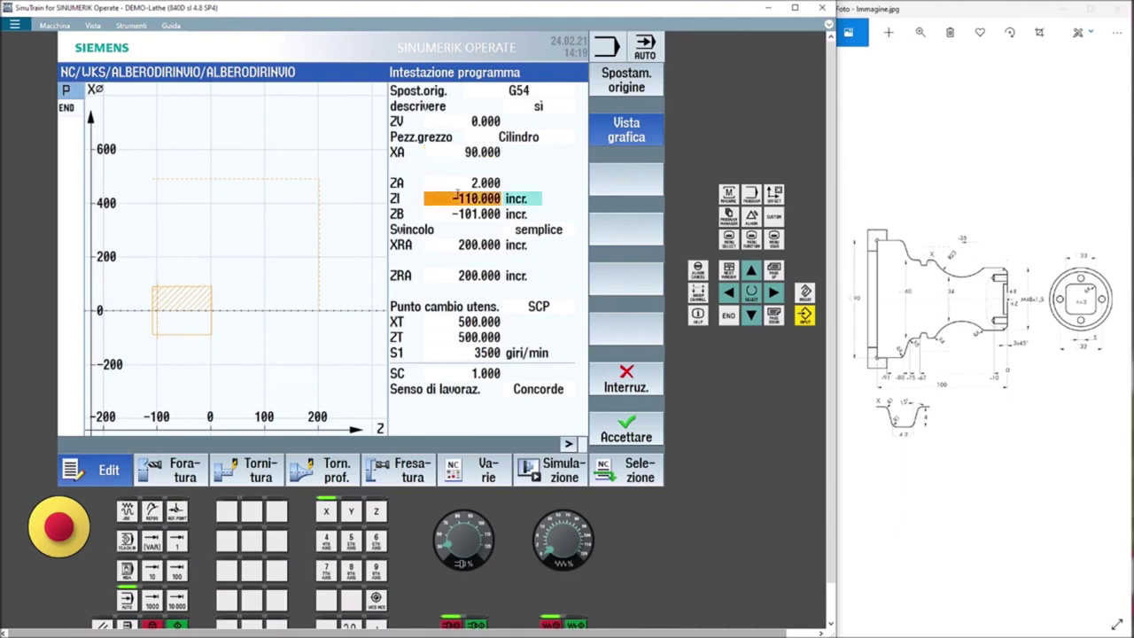
{"action": "left_click", "coordinate": [638, 134]}
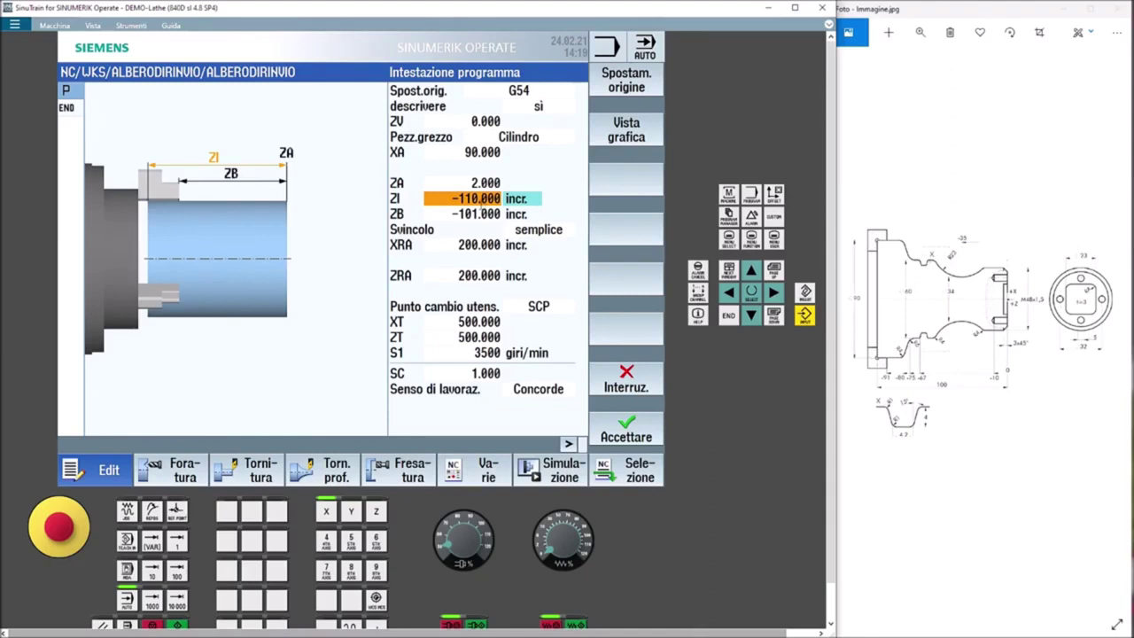
{"action": "type", "text": "-10"}
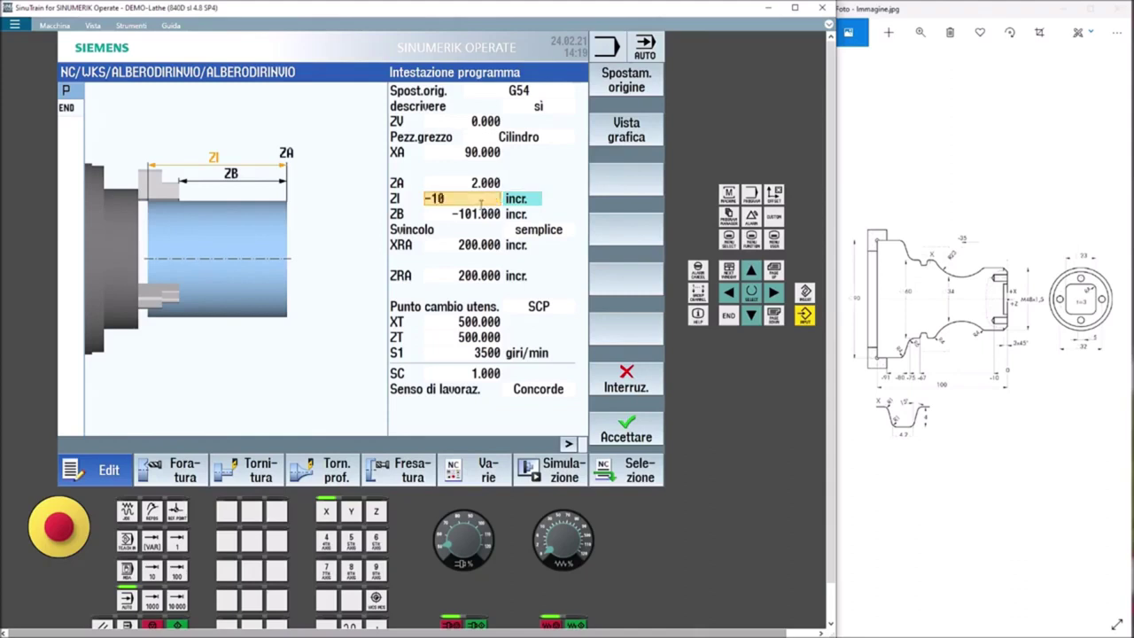
{"action": "type", "text": "0.000"}
{"action": "key", "text": "Return"}
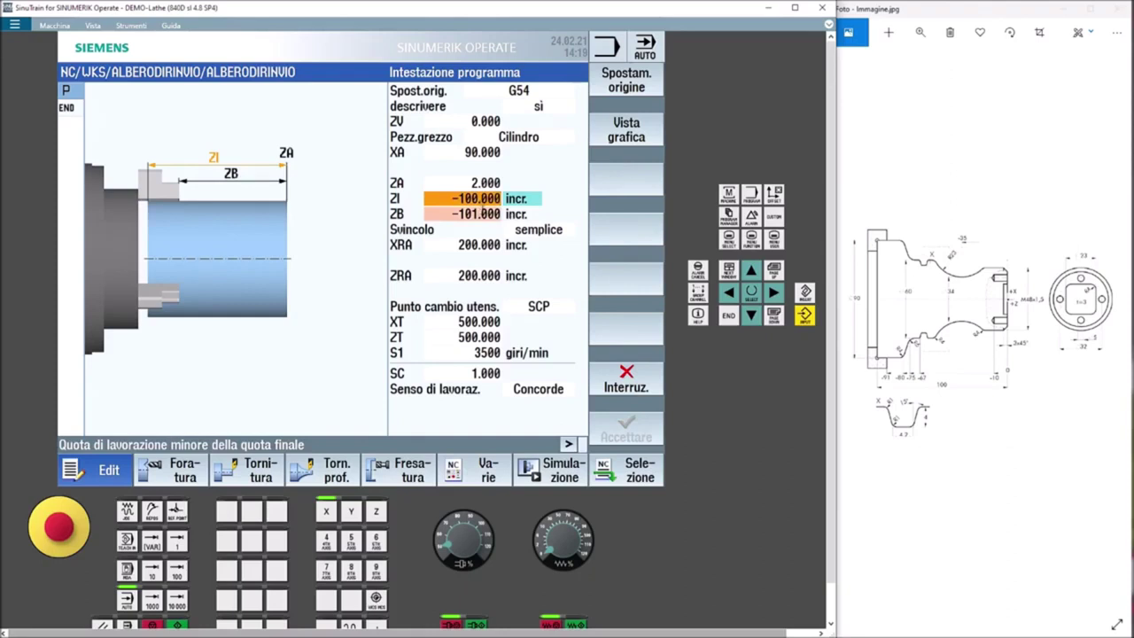
{"action": "type", "text": "-"}
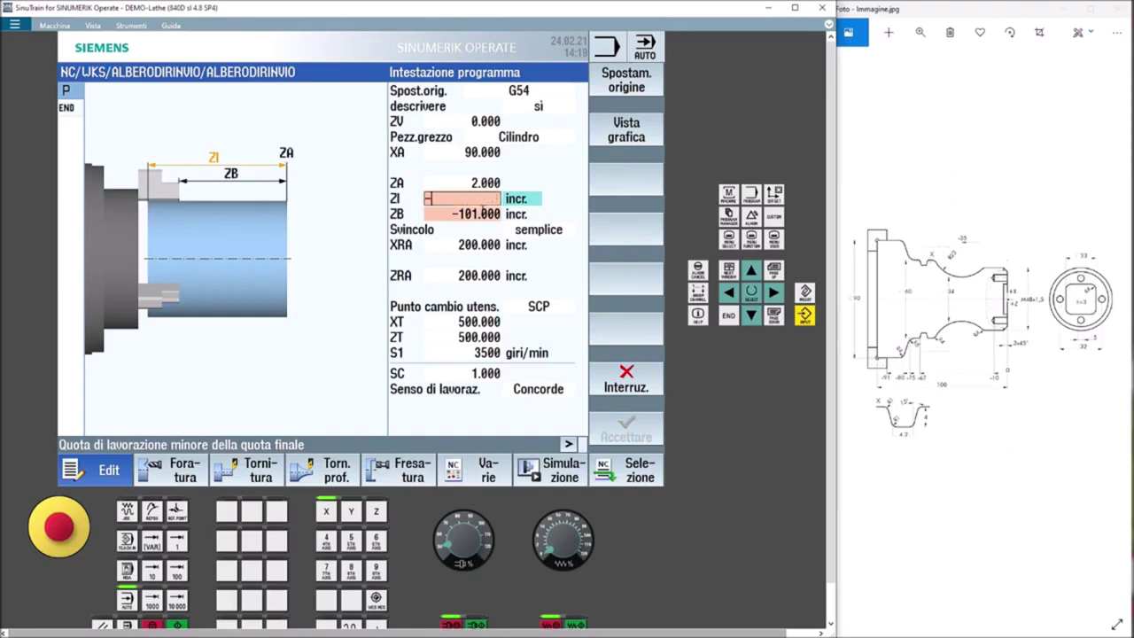
{"action": "type", "text": "100"}
{"action": "key", "text": "Return"}
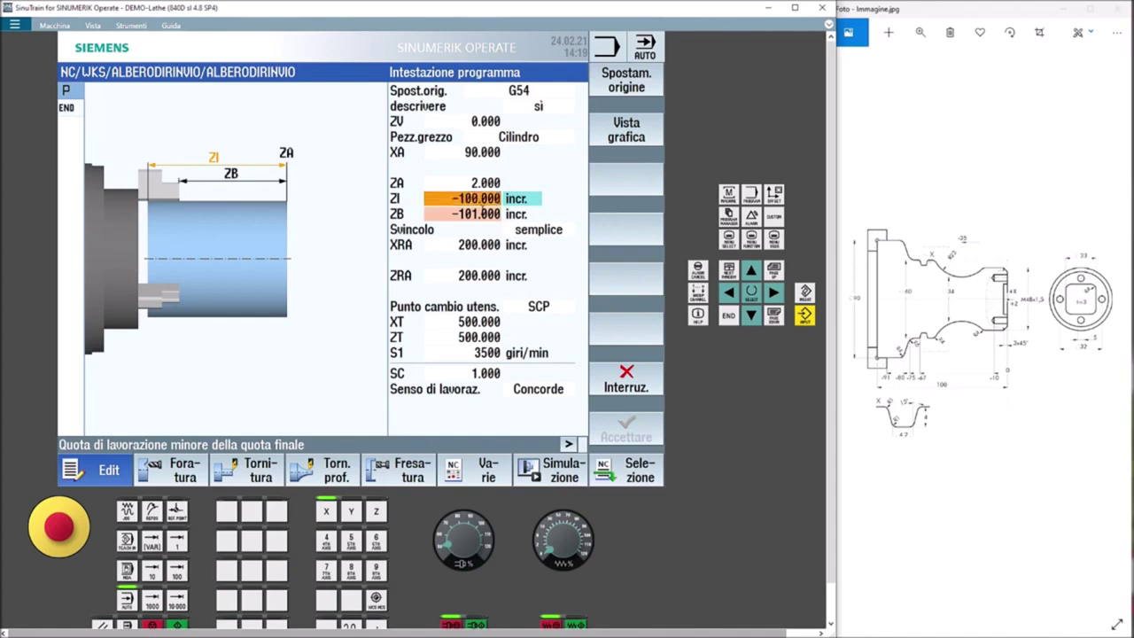
{"action": "key", "text": "Down"}
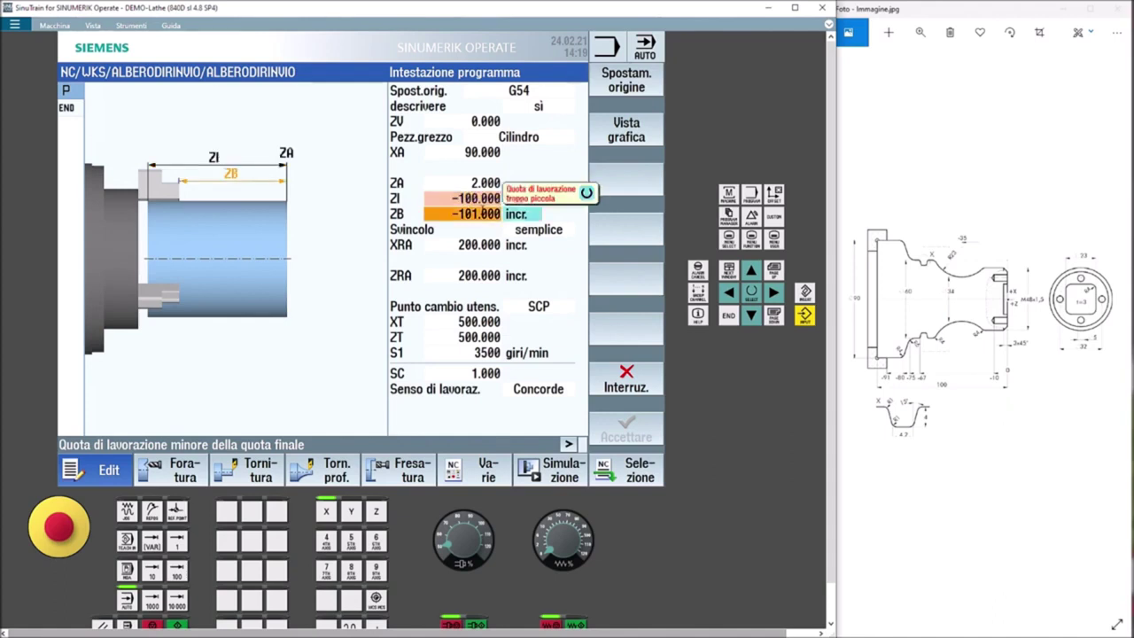
{"action": "type", "text": "-91"}
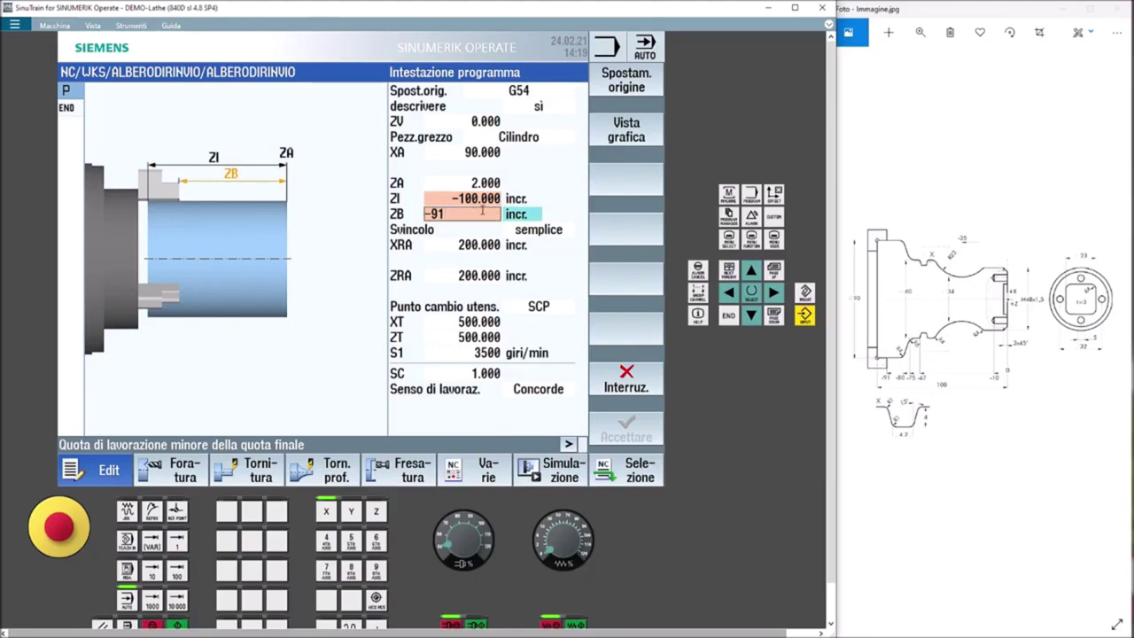
{"action": "key", "text": "Down"}
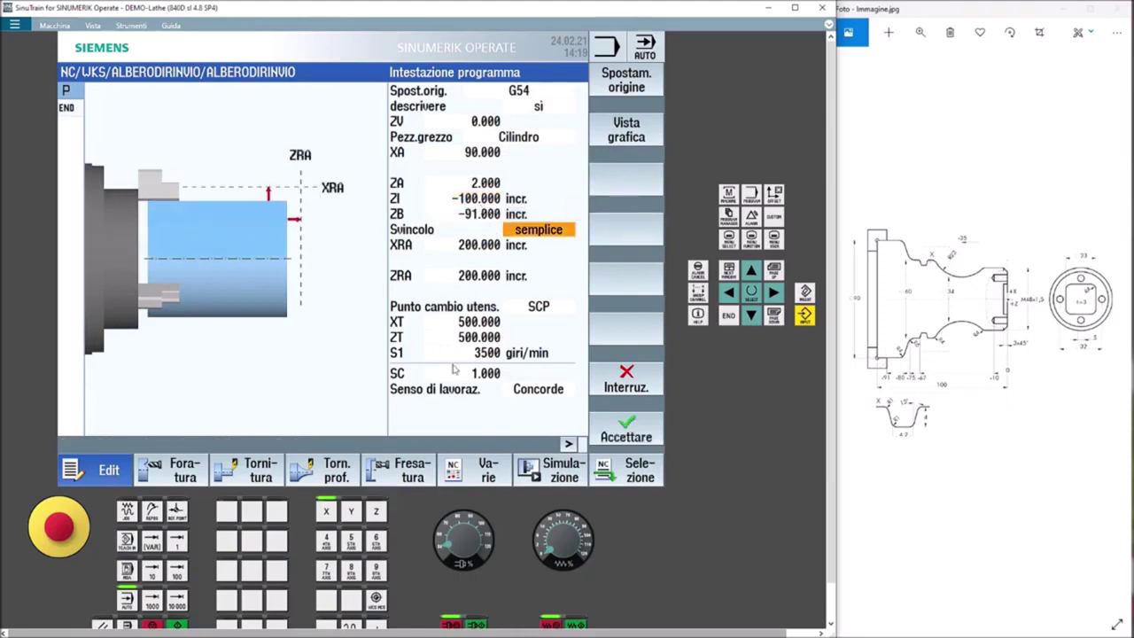
{"action": "left_click", "coordinate": [627, 433]}
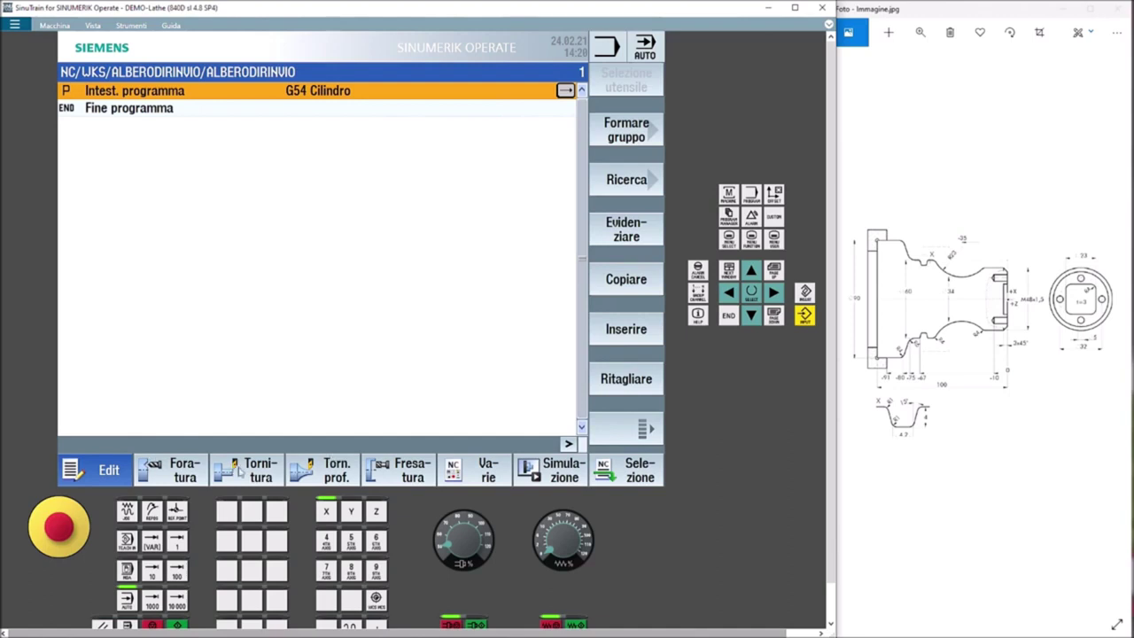
Start a Sgrossatura roughing cycle with ROUGHING_T80, F 0.250 mm/rev, V 240 m/min, help graphic shown
{"action": "left_click", "coordinate": [238, 470]}
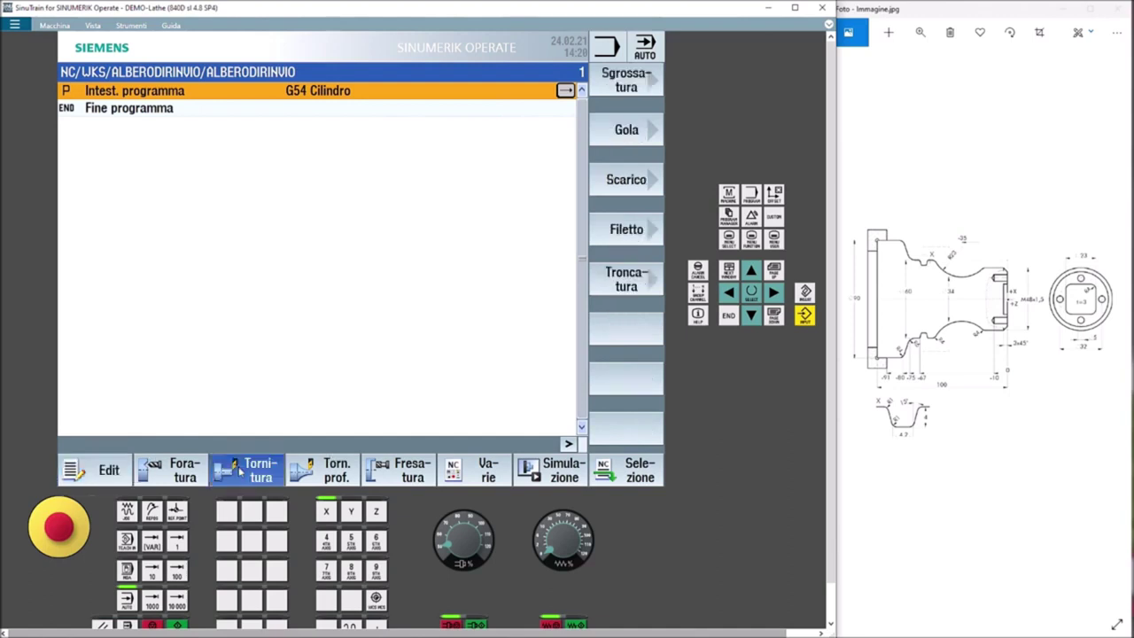
{"action": "left_click", "coordinate": [624, 84]}
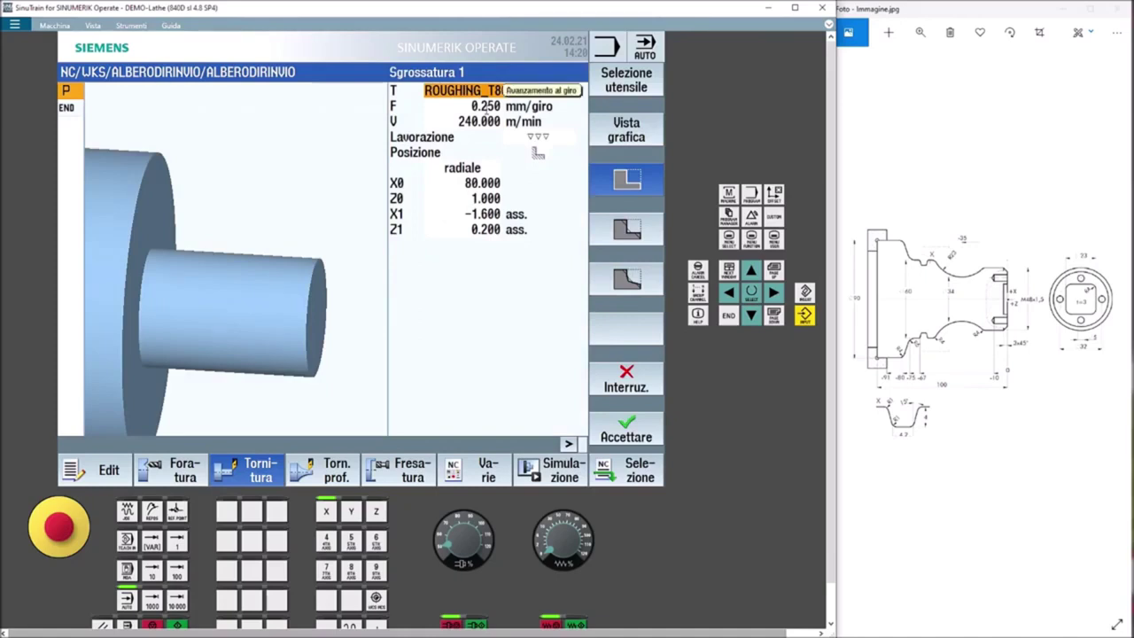
{"action": "left_click", "coordinate": [499, 143]}
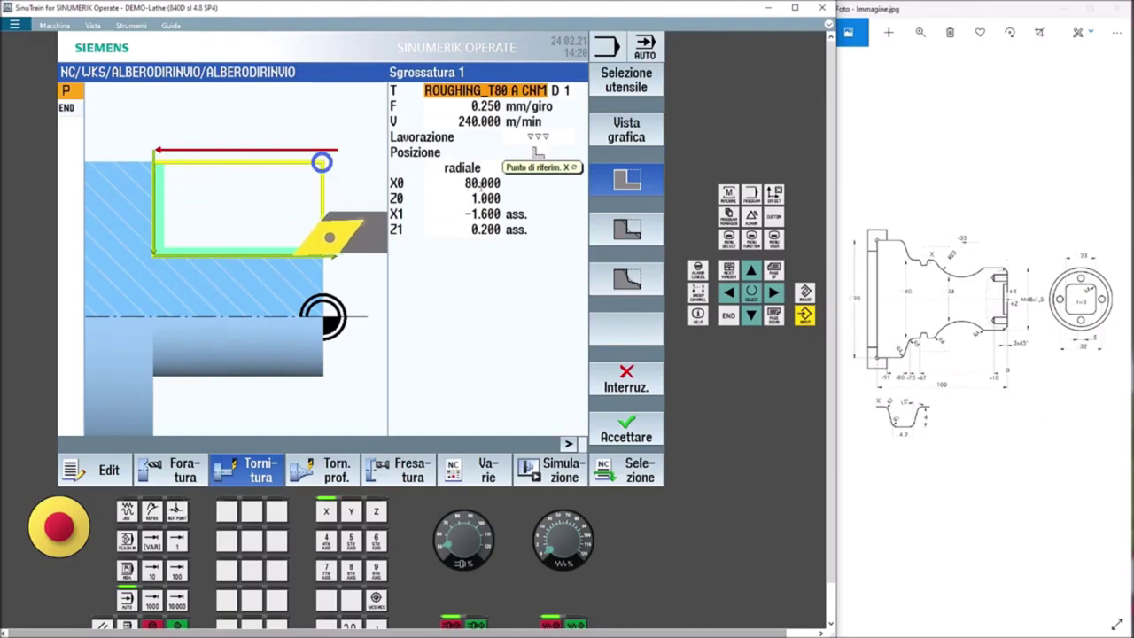
{"action": "key", "text": "Down"}
{"action": "key", "text": "Down"}
{"action": "key", "text": "Down"}
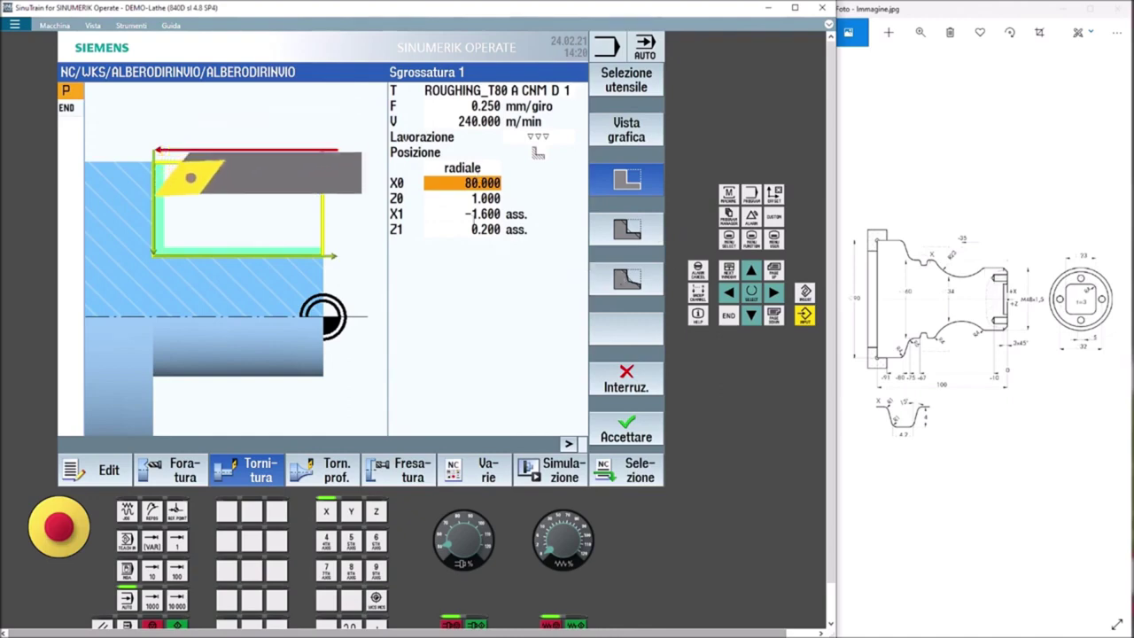
Set the roughing cycle's starting point to X0 60 and Z0 2
{"action": "left_click", "coordinate": [458, 184]}
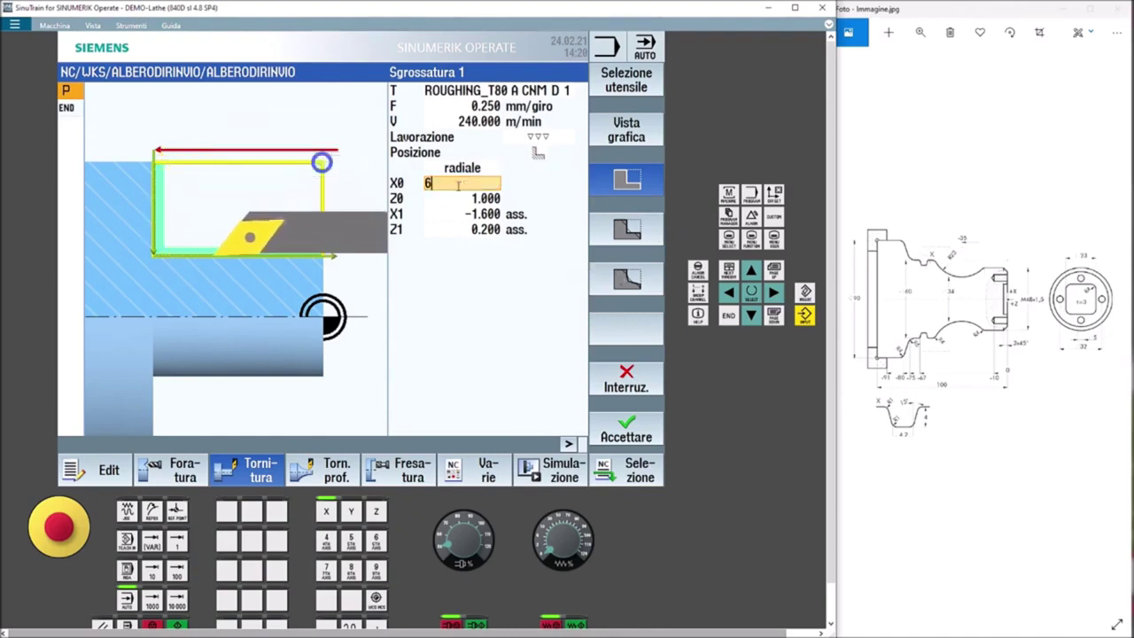
{"action": "type", "text": "60"}
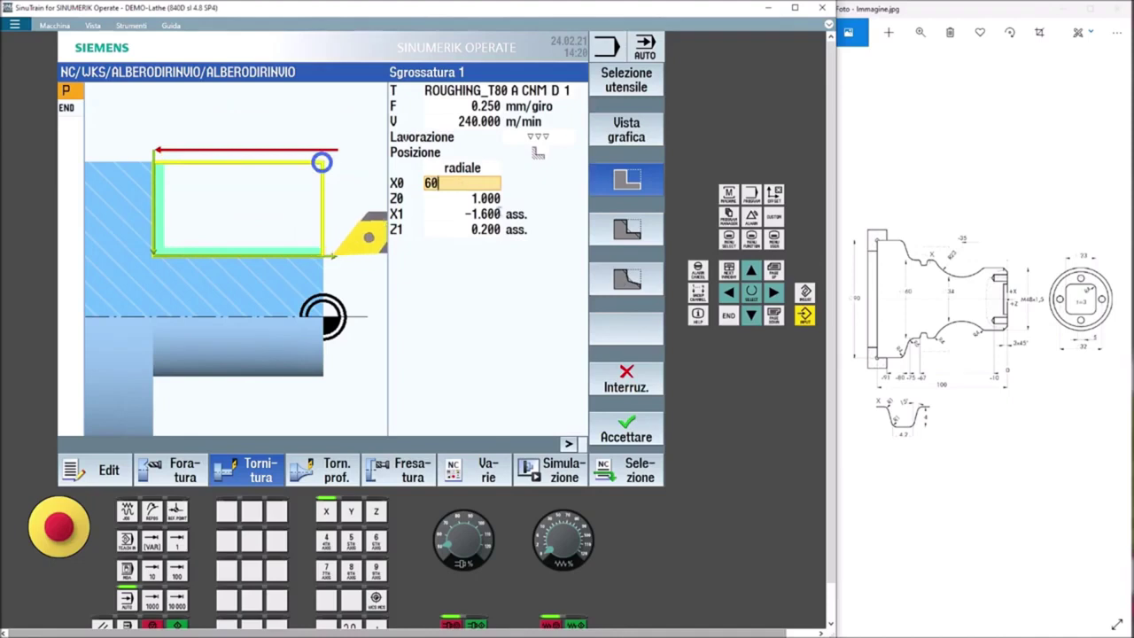
{"action": "key", "text": "Return"}
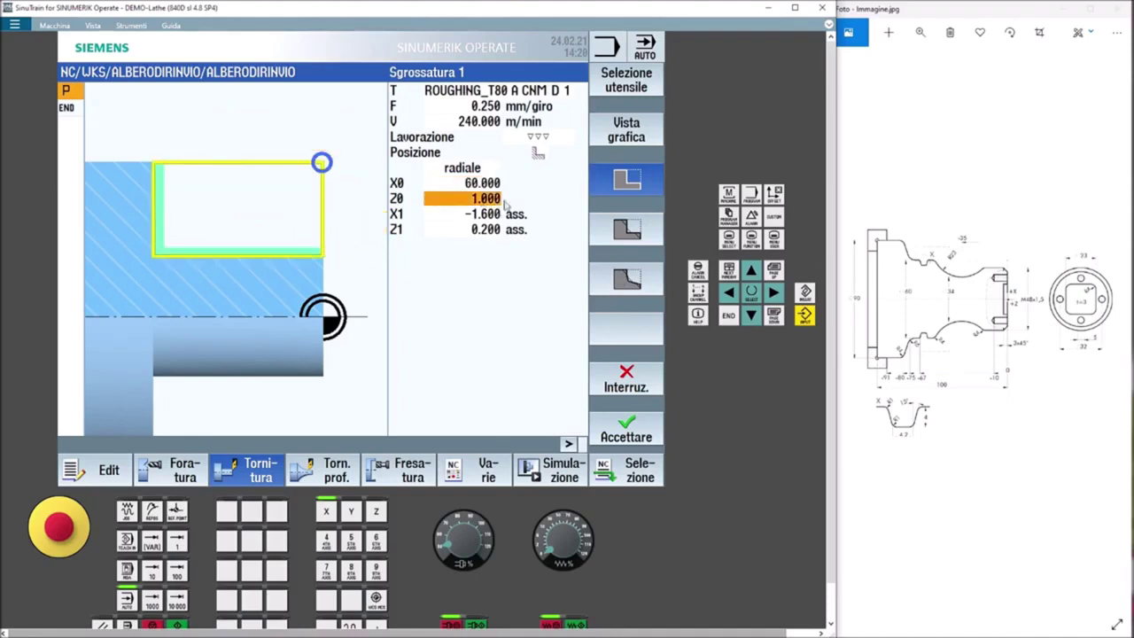
{"action": "type", "text": "2"}
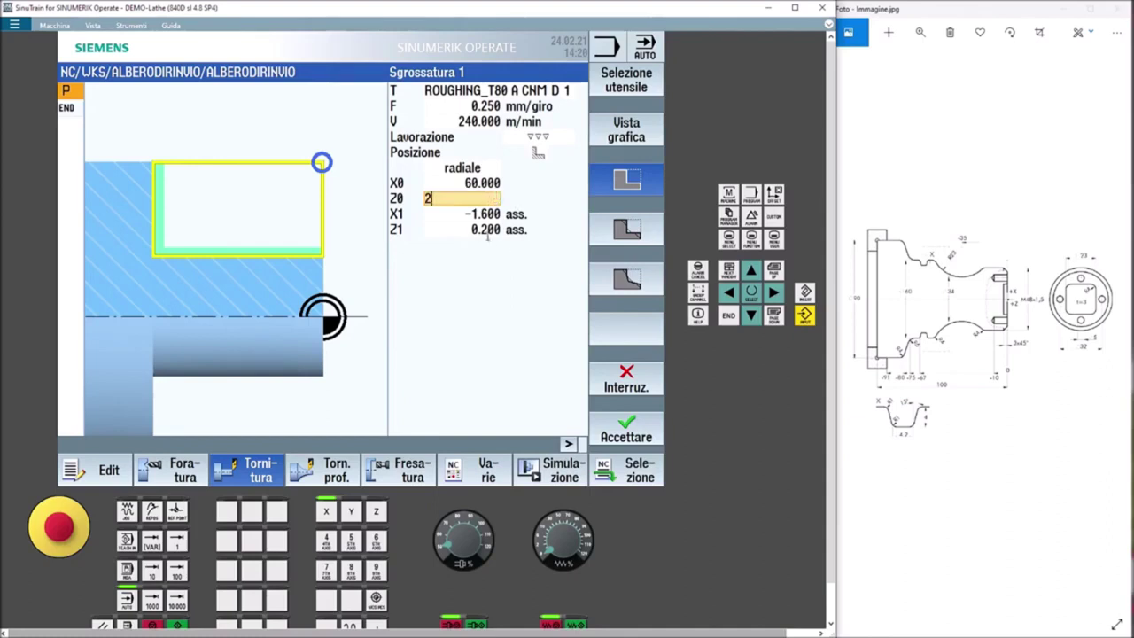
{"action": "key", "text": "Return"}
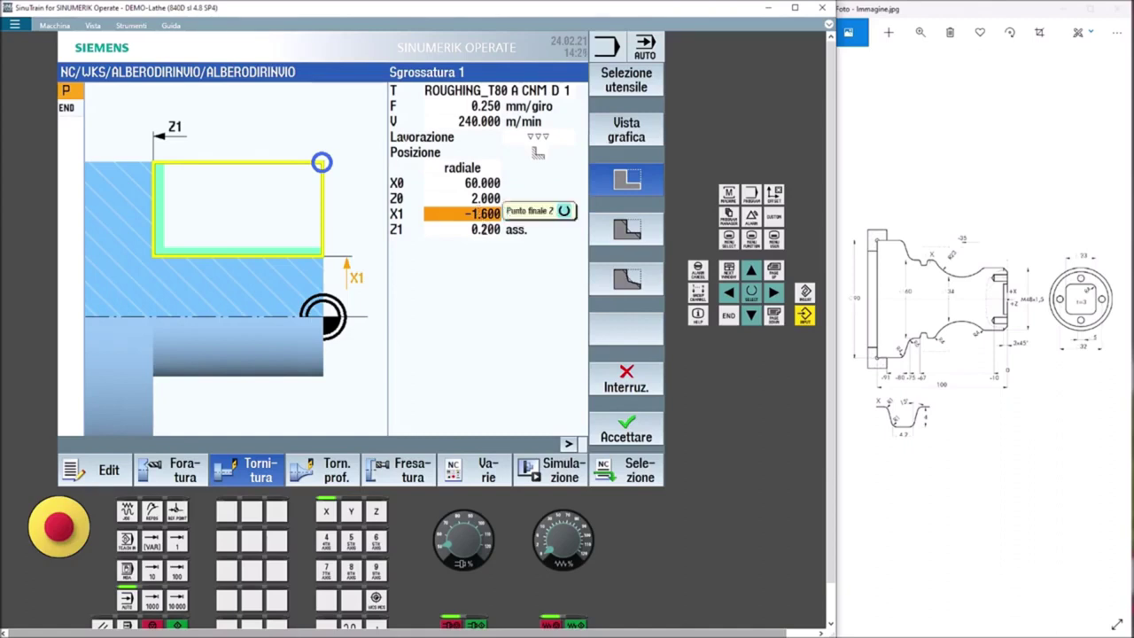
{"action": "key", "text": "Return"}
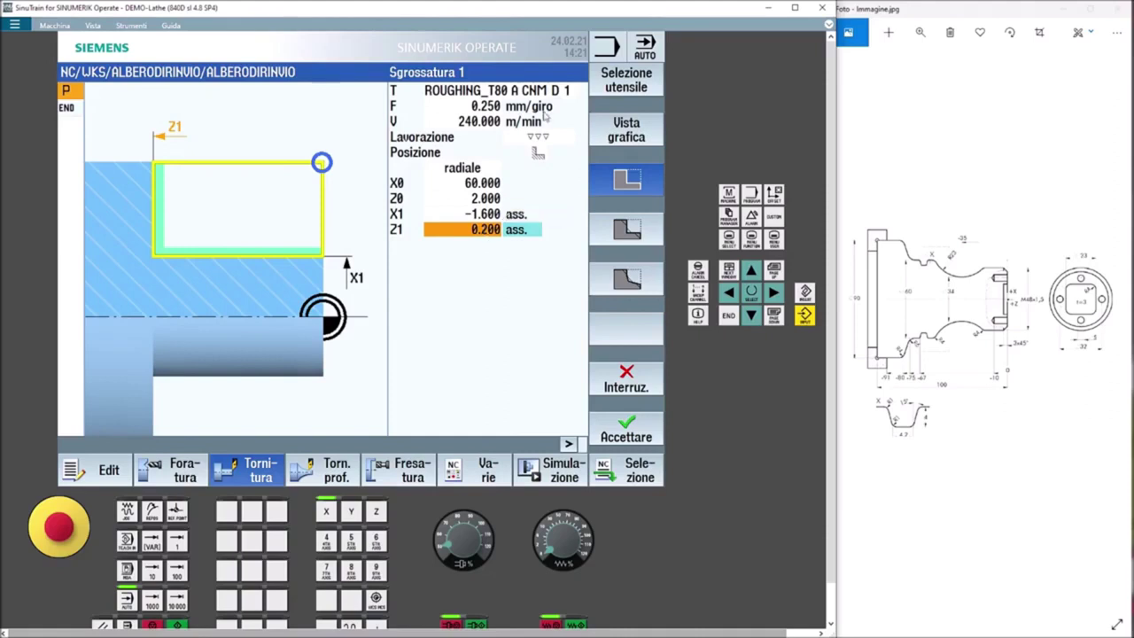
Choose roughing-only machining with 1.5 mm depth infeed, UX 0 and UZ 0.2
{"action": "left_click", "coordinate": [541, 155]}
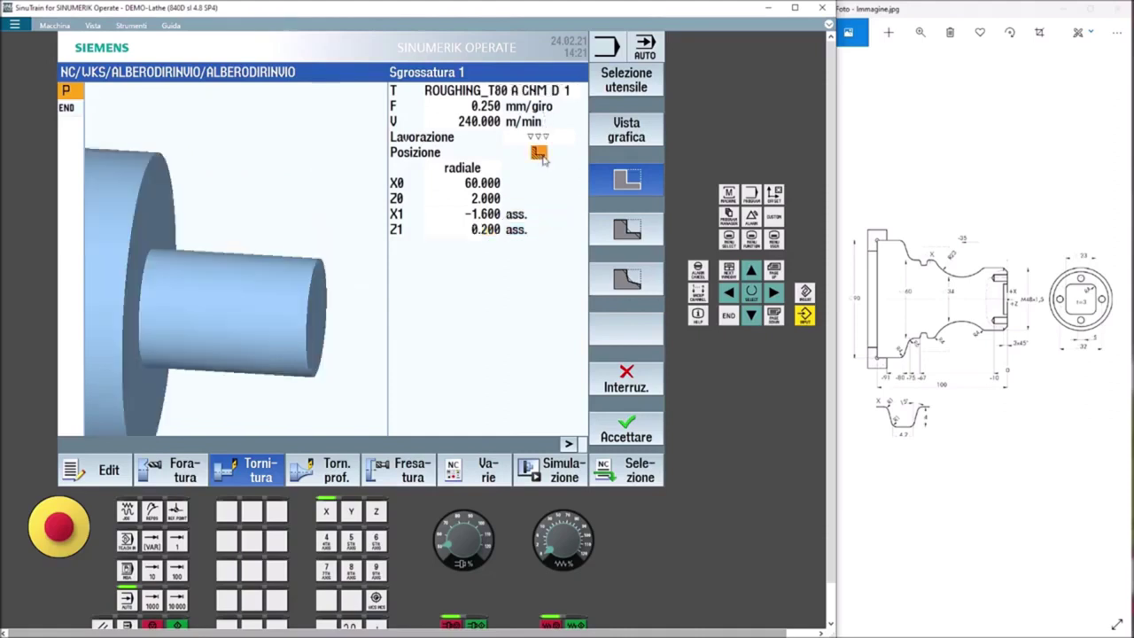
{"action": "left_click", "coordinate": [543, 156]}
{"action": "left_click", "coordinate": [543, 158]}
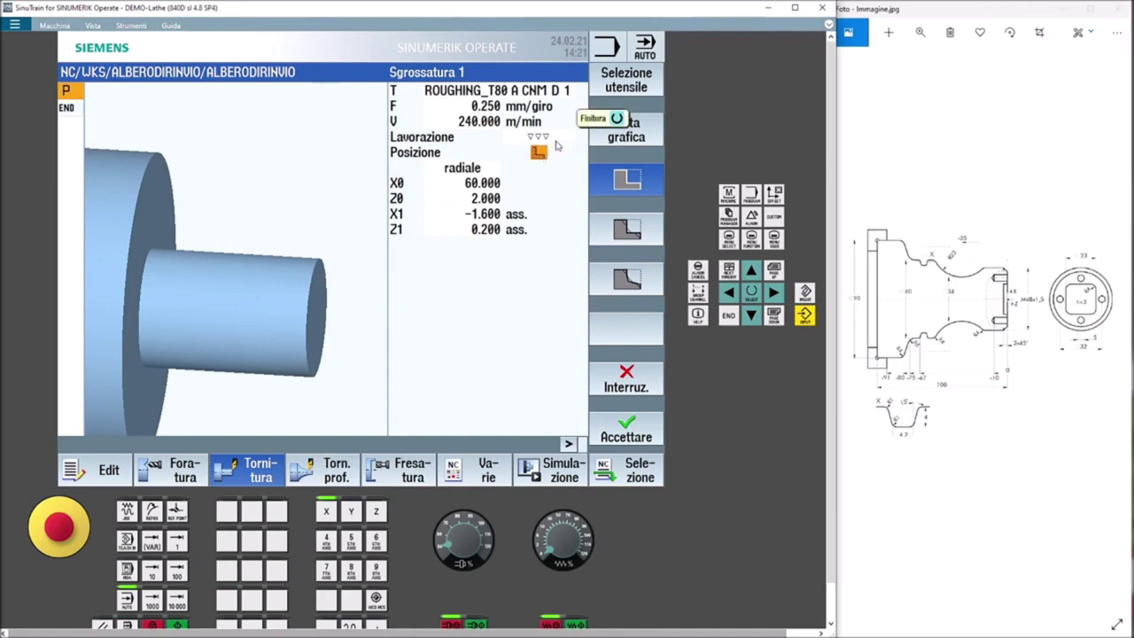
{"action": "left_click", "coordinate": [550, 140]}
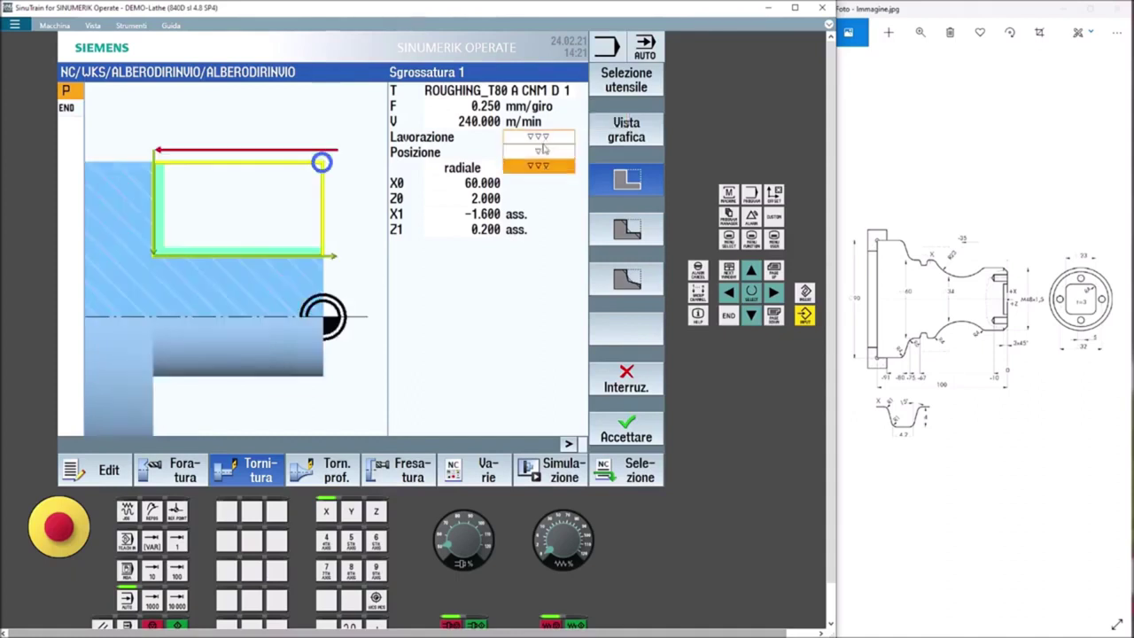
{"action": "left_click", "coordinate": [545, 141]}
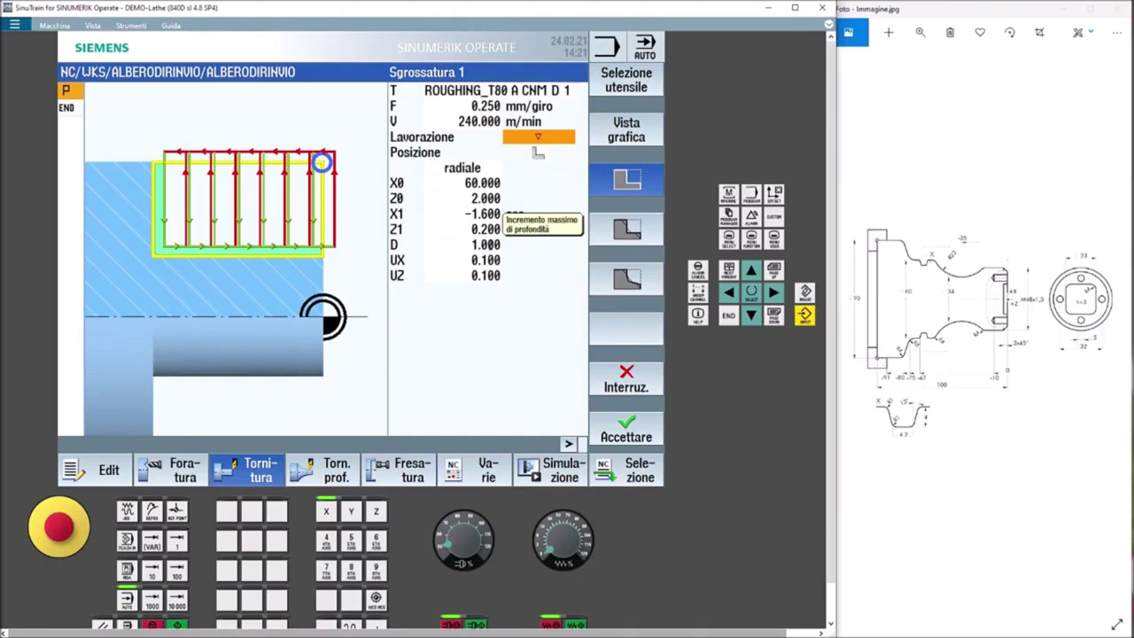
{"action": "left_click", "coordinate": [485, 244]}
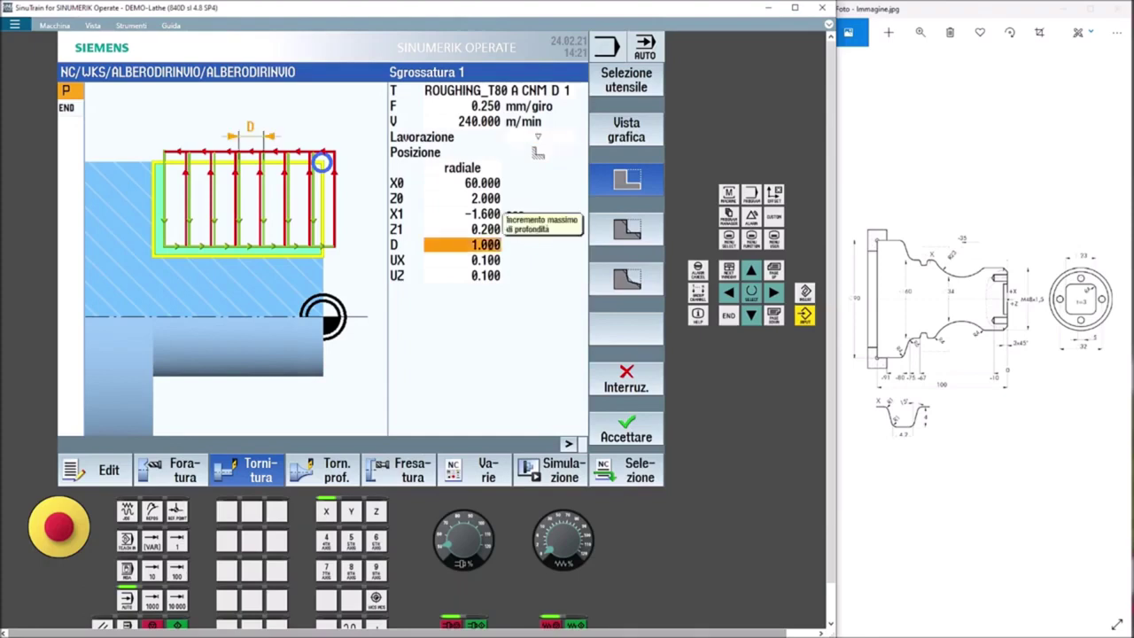
{"action": "type", "text": "1"}
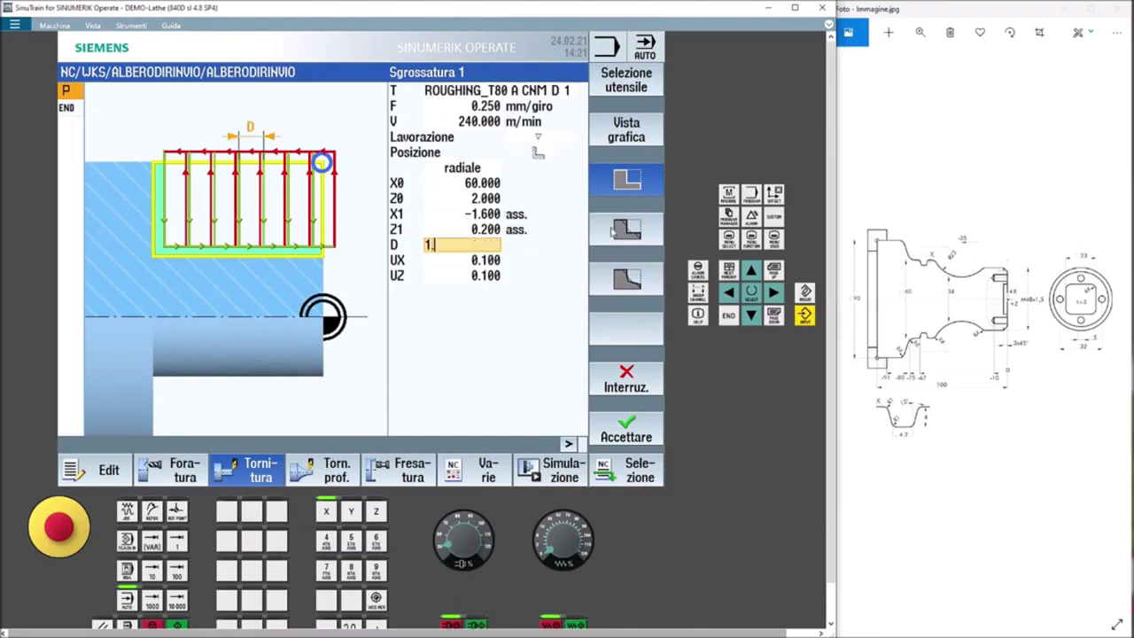
{"action": "type", "text": ".5"}
{"action": "key", "text": "Return"}
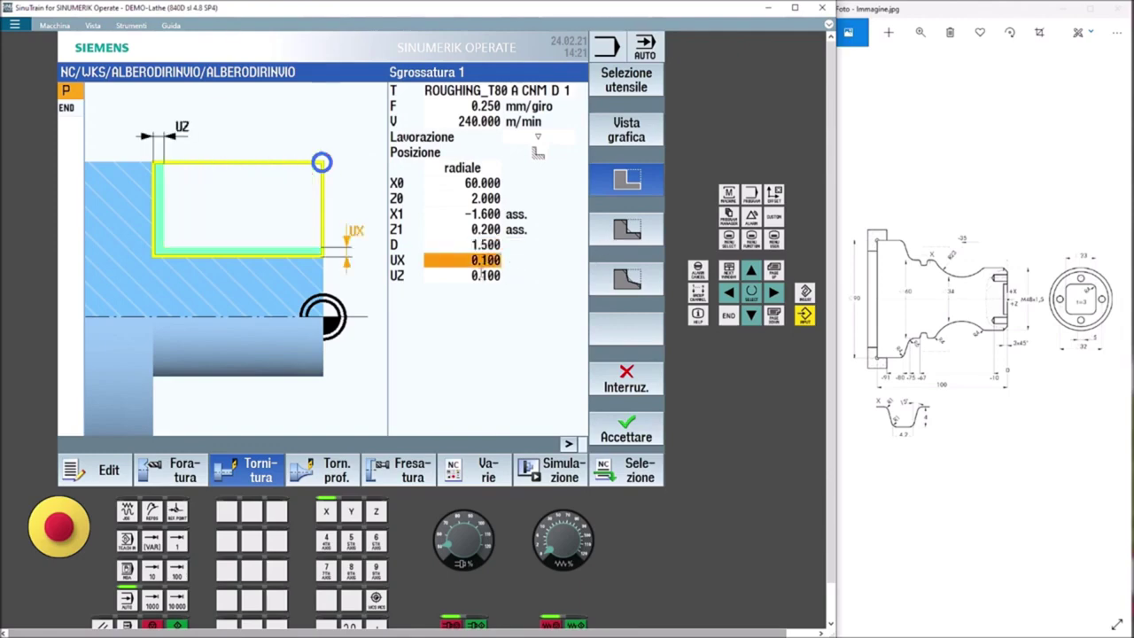
{"action": "type", "text": "0"}
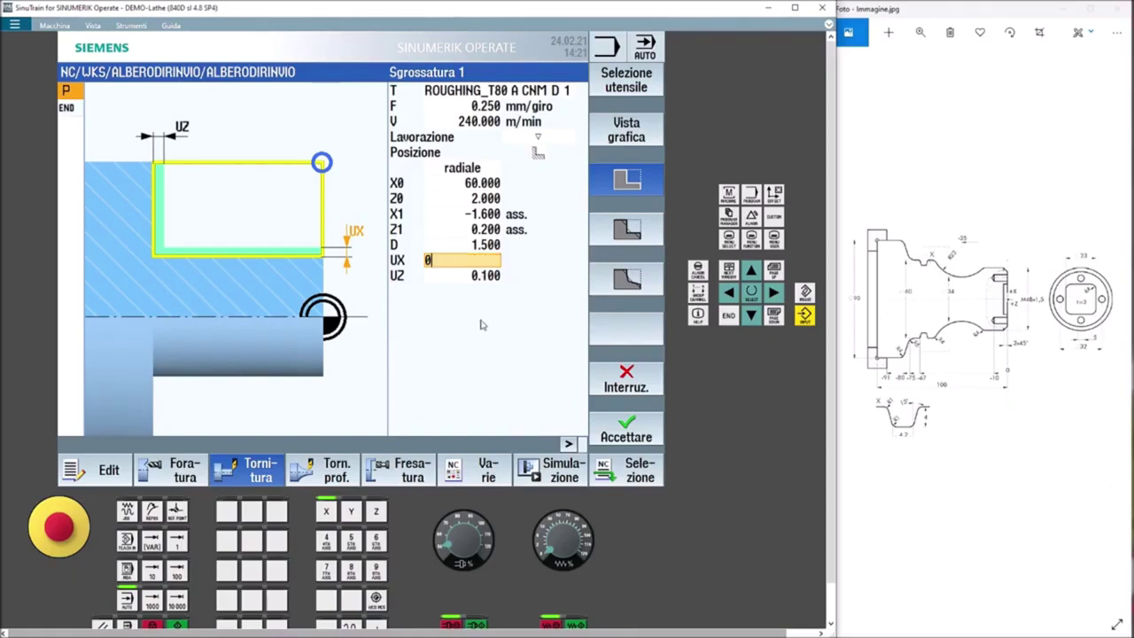
{"action": "key", "text": "Return"}
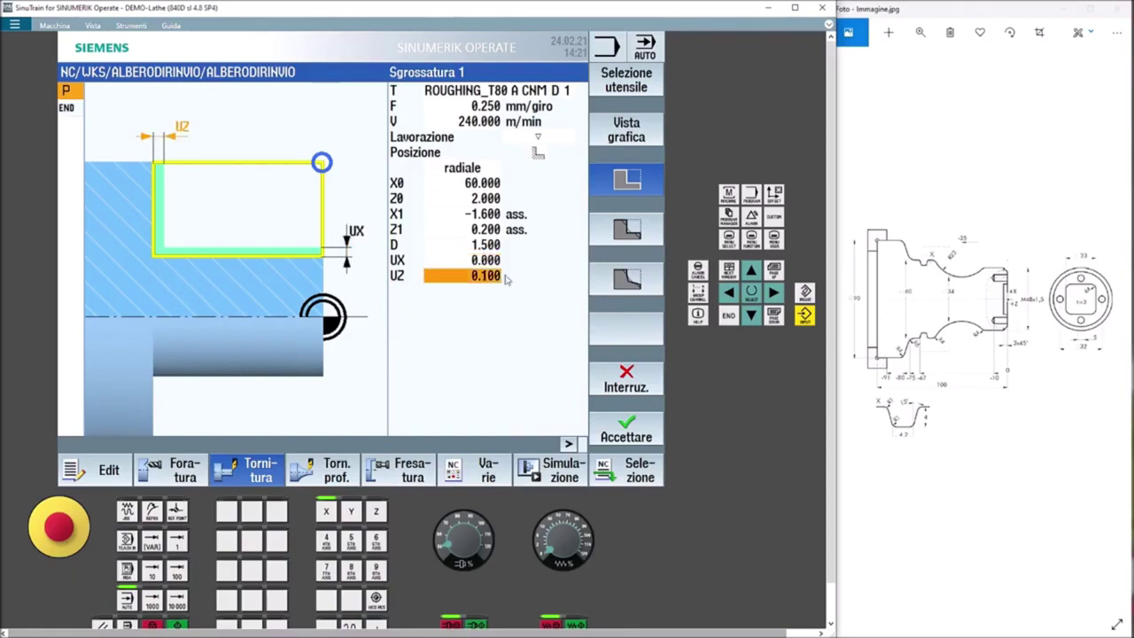
{"action": "type", "text": "0.2"}
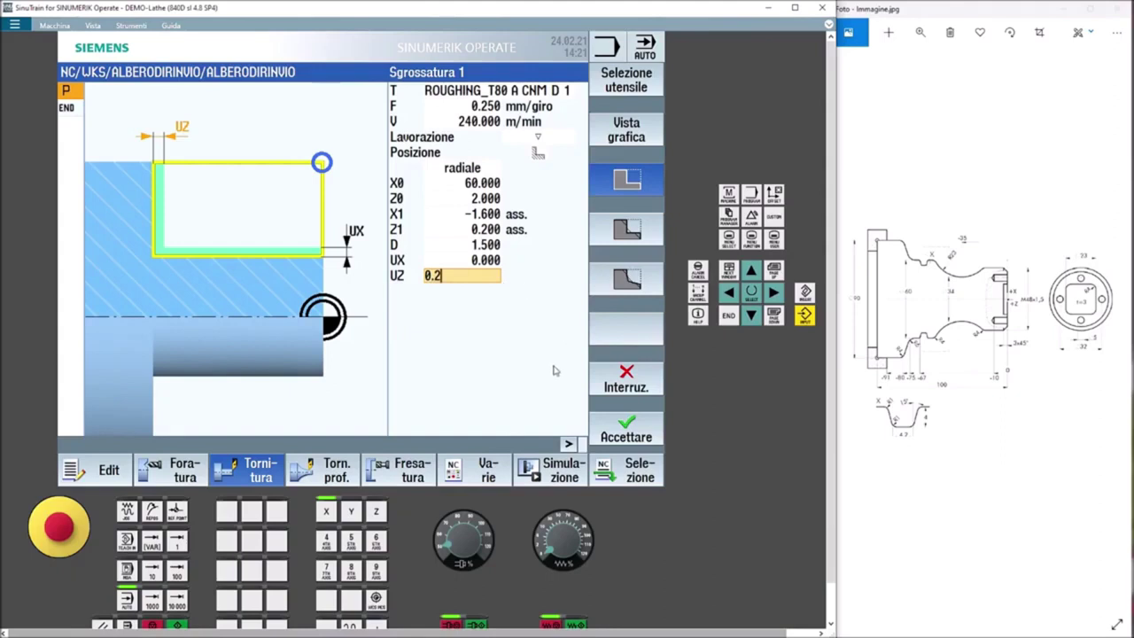
{"action": "left_click", "coordinate": [487, 275]}
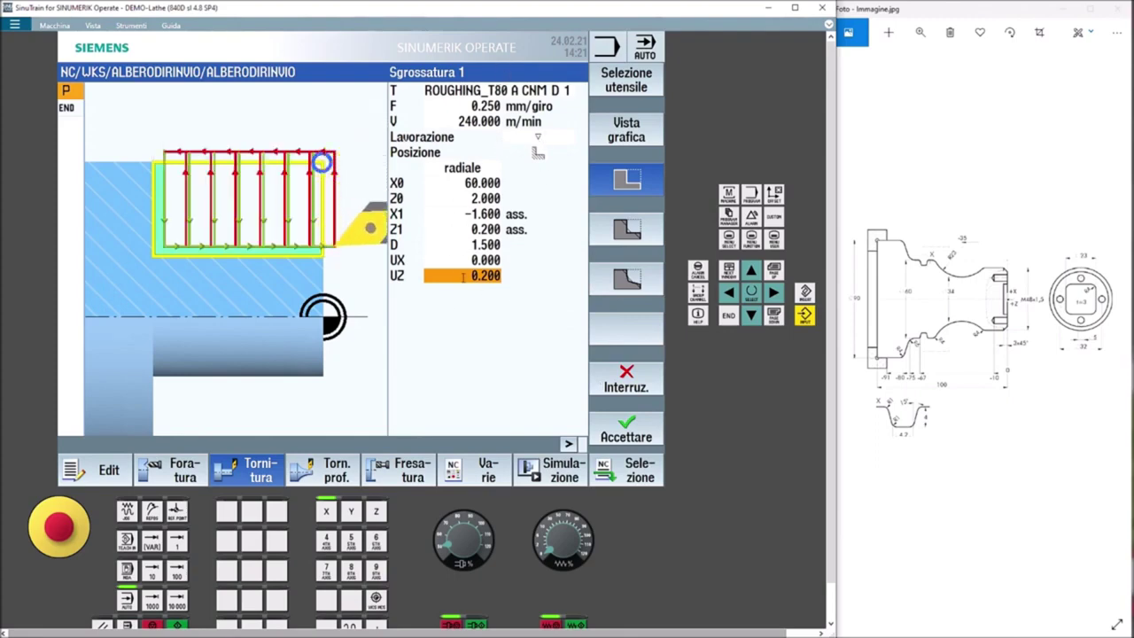
Keep roughing-only machining, accept the cycle into the program, and start the simulation
{"action": "left_click", "coordinate": [527, 139]}
{"action": "left_click", "coordinate": [538, 167]}
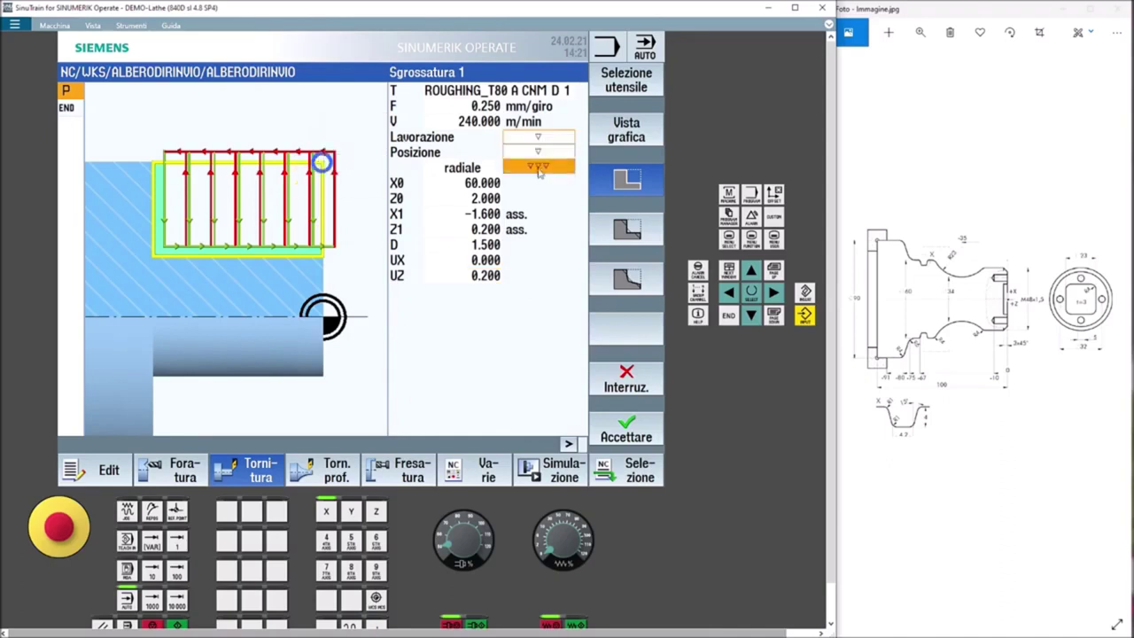
{"action": "left_click", "coordinate": [539, 158]}
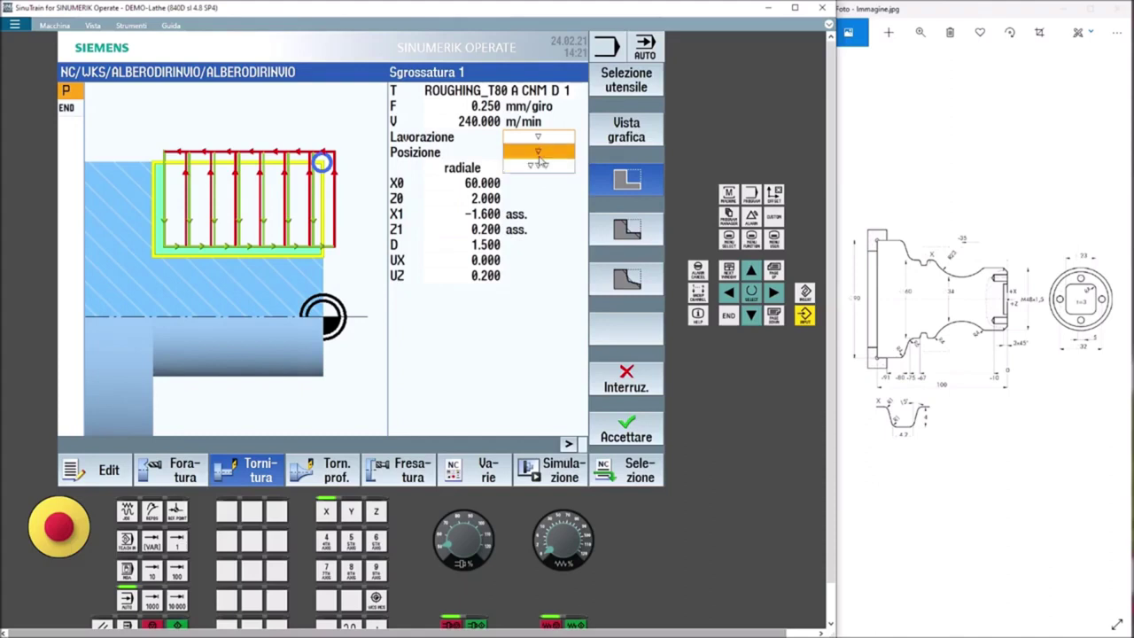
{"action": "left_click", "coordinate": [538, 163]}
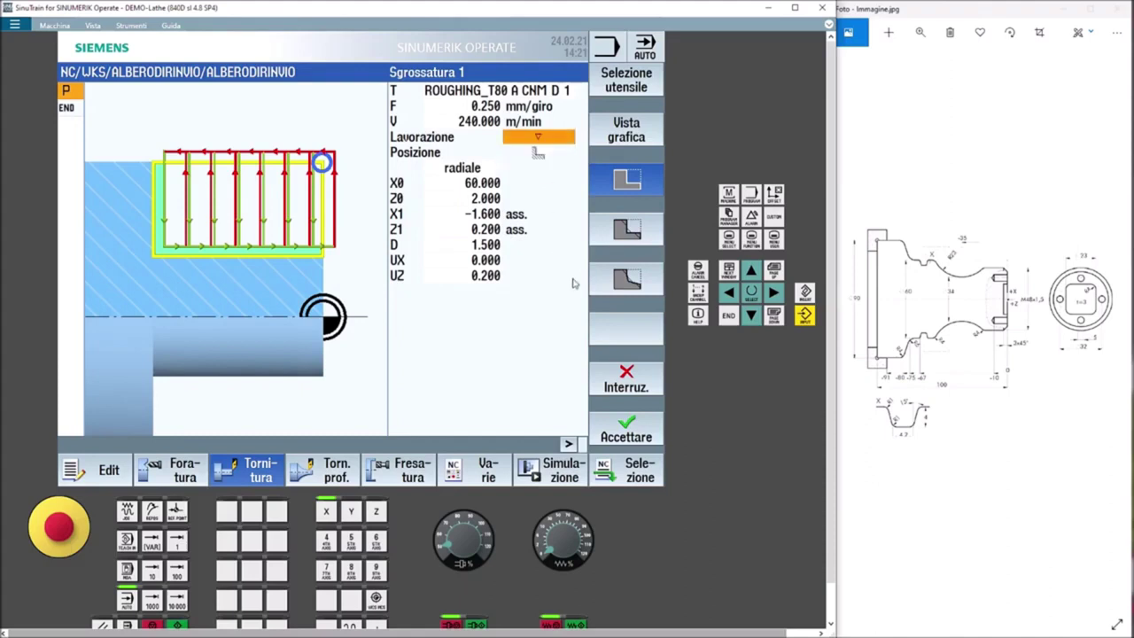
{"action": "left_click", "coordinate": [627, 434]}
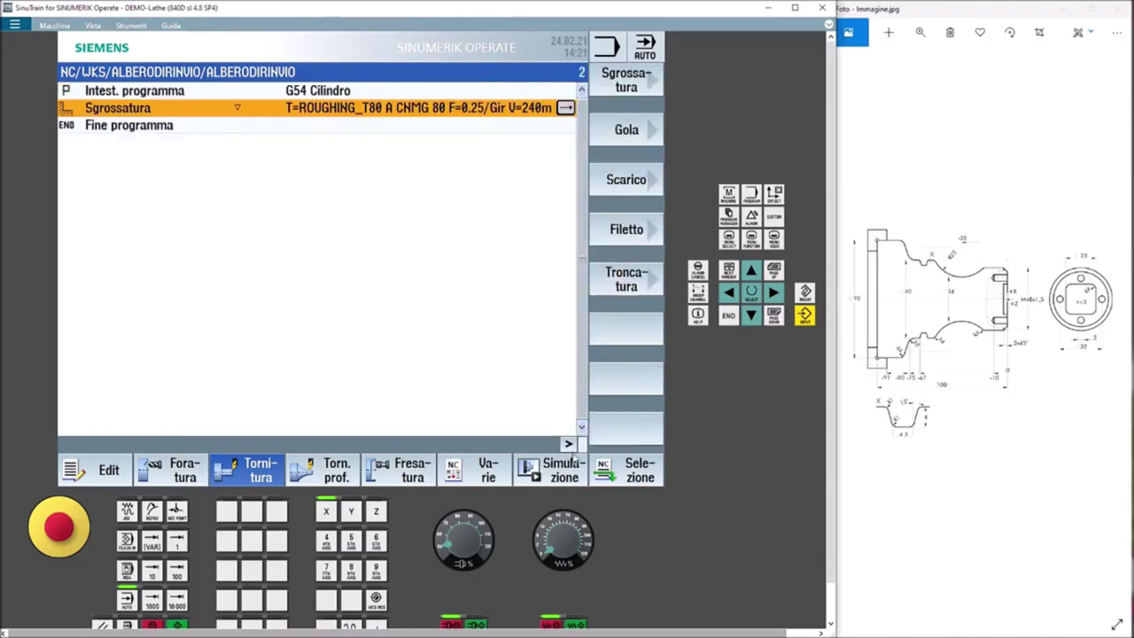
{"action": "left_click", "coordinate": [576, 475]}
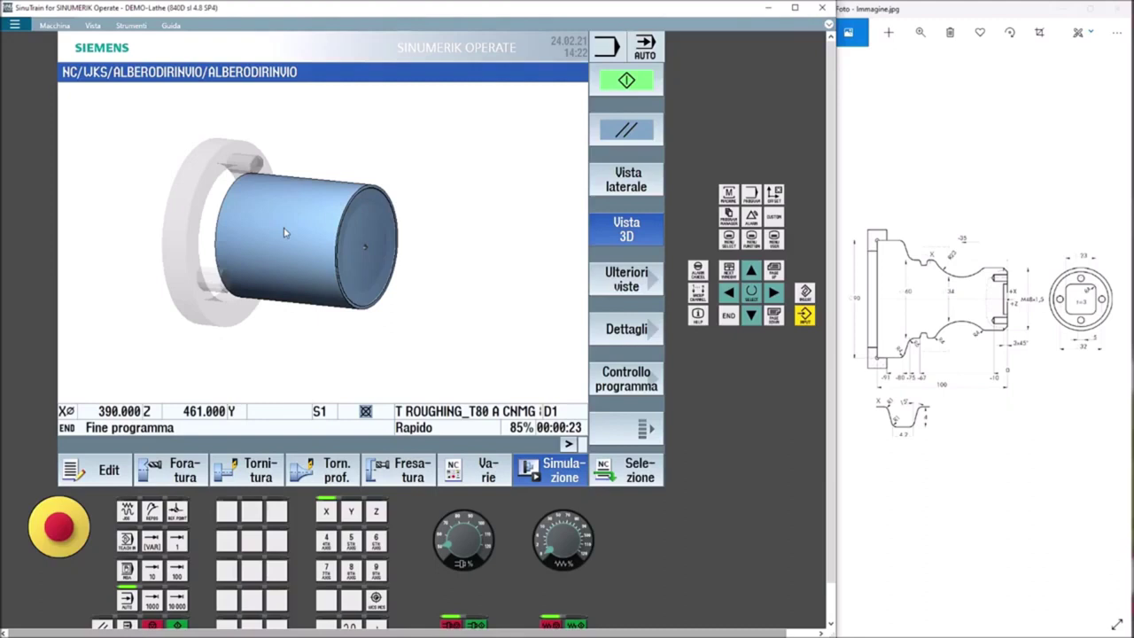
Leave the completed roughing simulation and return to the ALBERODIRINVIO program via Torn. prof
{"action": "left_click", "coordinate": [349, 477]}
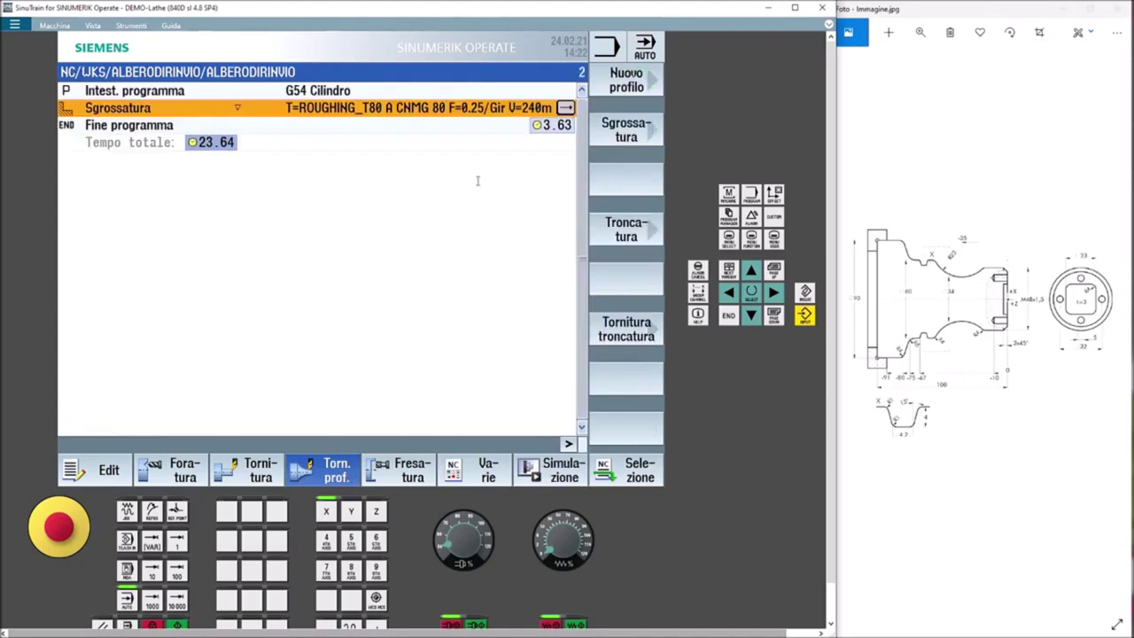
Start a new contour named GREZZO
{"action": "left_click", "coordinate": [616, 87]}
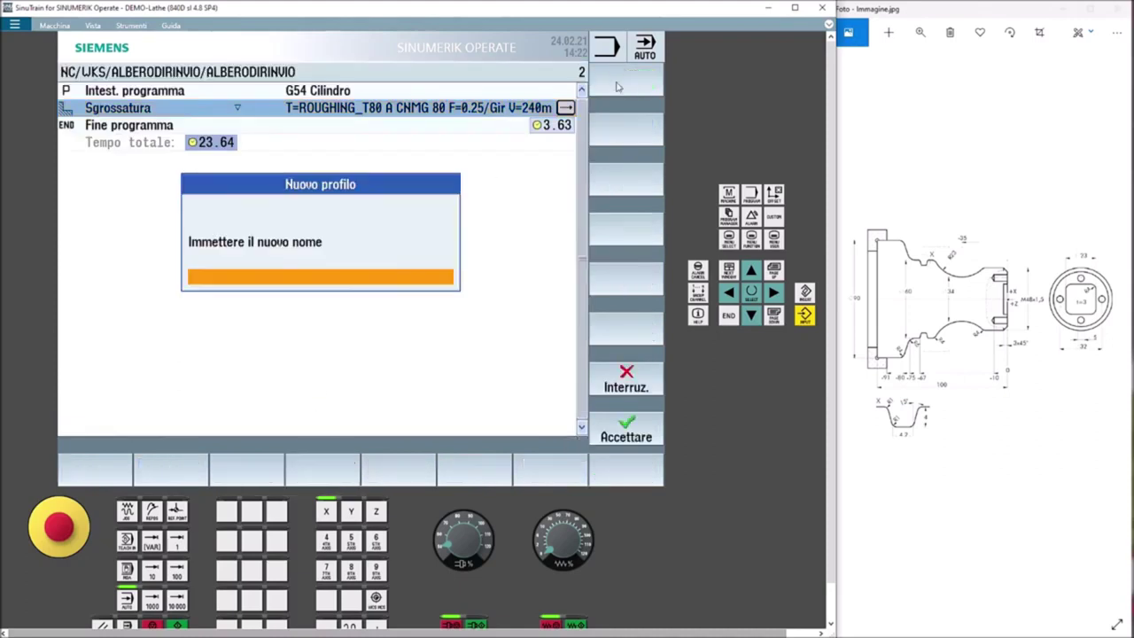
{"action": "left_click", "coordinate": [260, 280]}
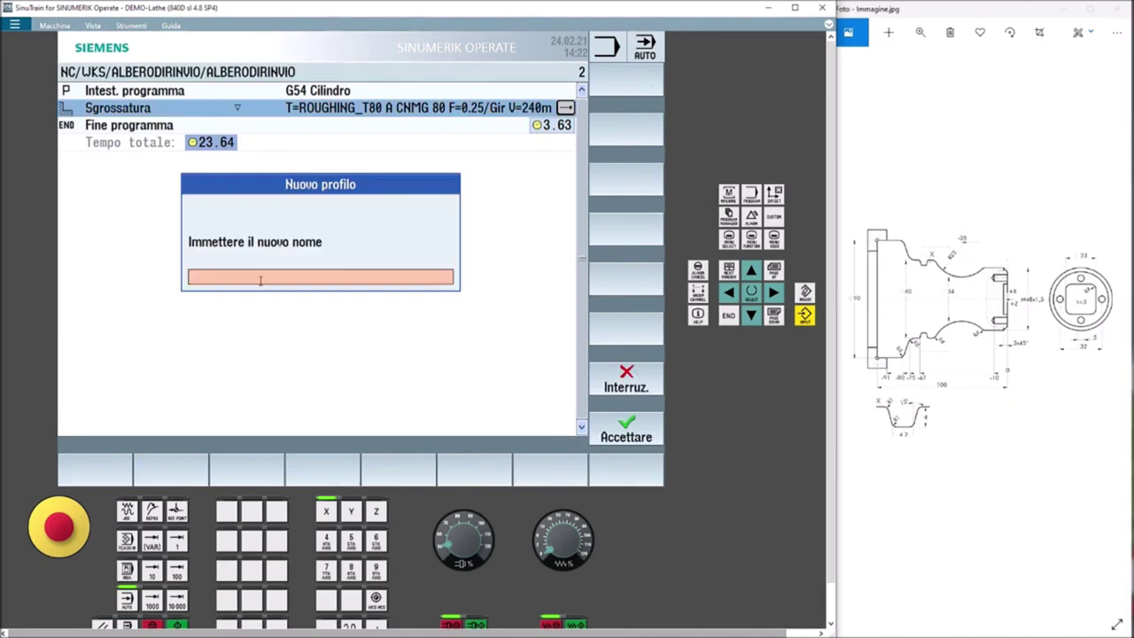
{"action": "type", "text": "grezzo"}
{"action": "left_click", "coordinate": [640, 438]}
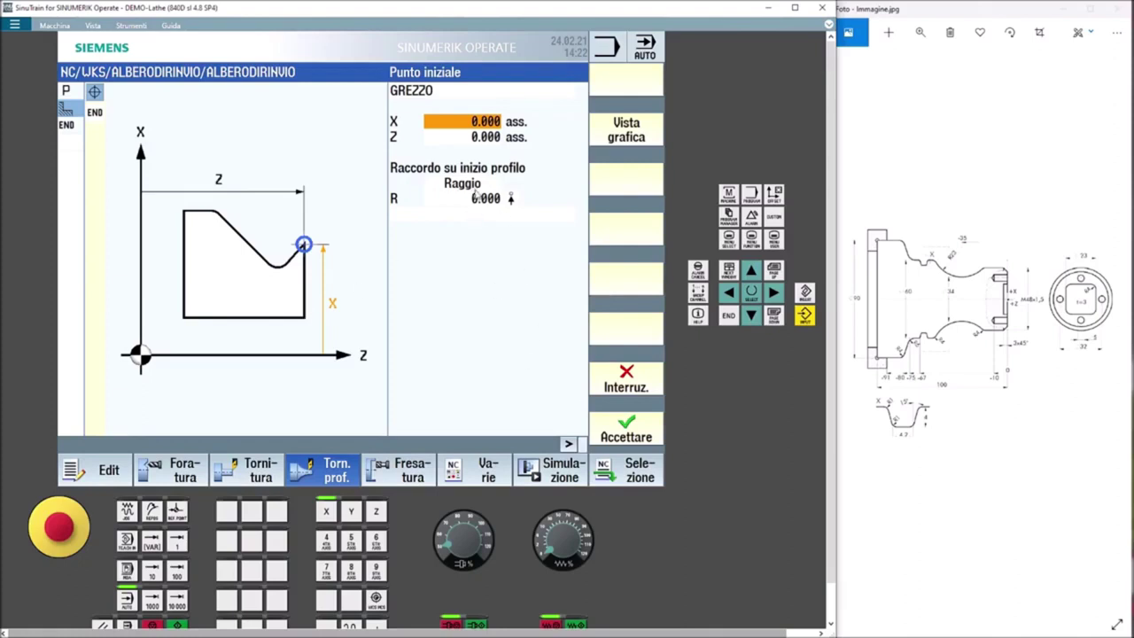
Accept the GREZZO start point at X0 Z0 in graph view and drag the stock drawing alongside
{"action": "key", "text": "ctrl+g"}
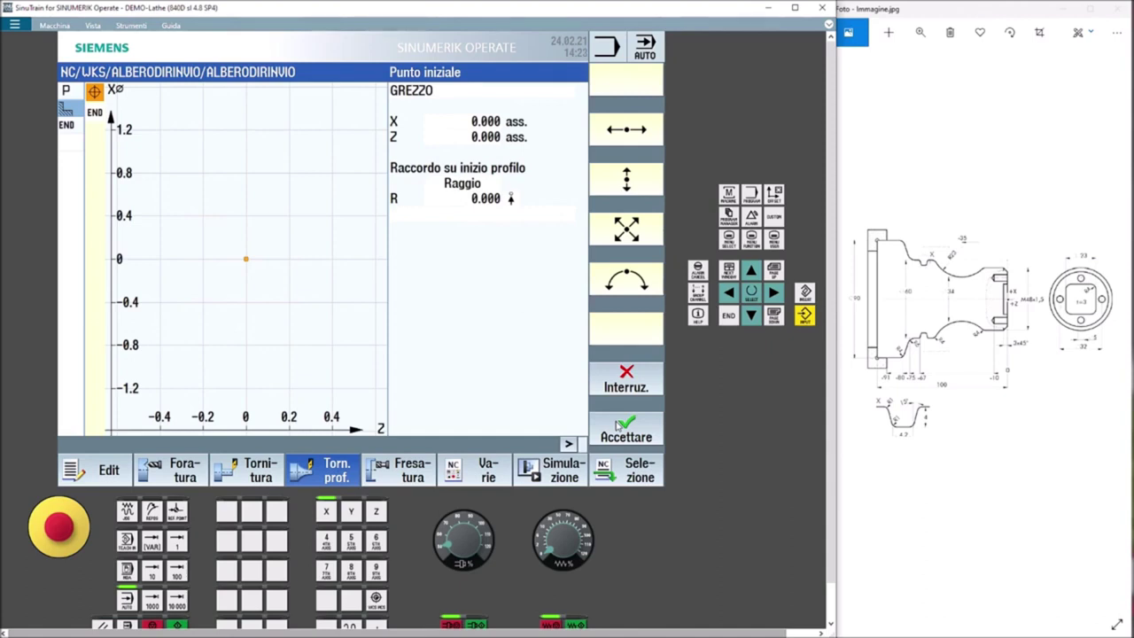
{"action": "left_click", "coordinate": [619, 425]}
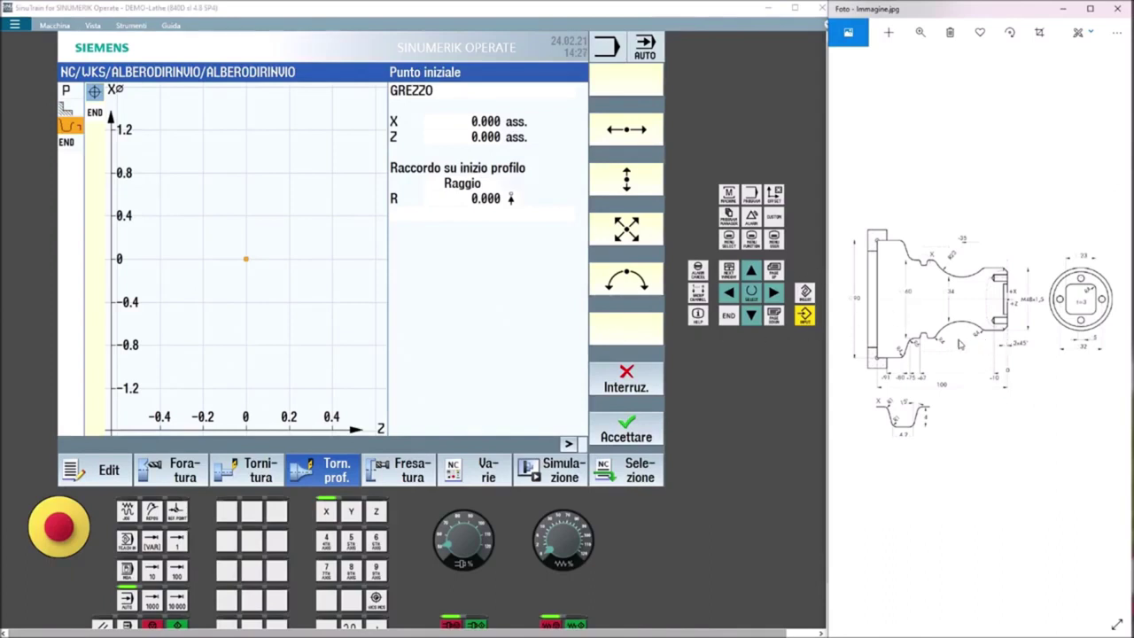
{"action": "left_click_drag", "start_coordinate": [1133, 157], "coordinate": [963, 193]}
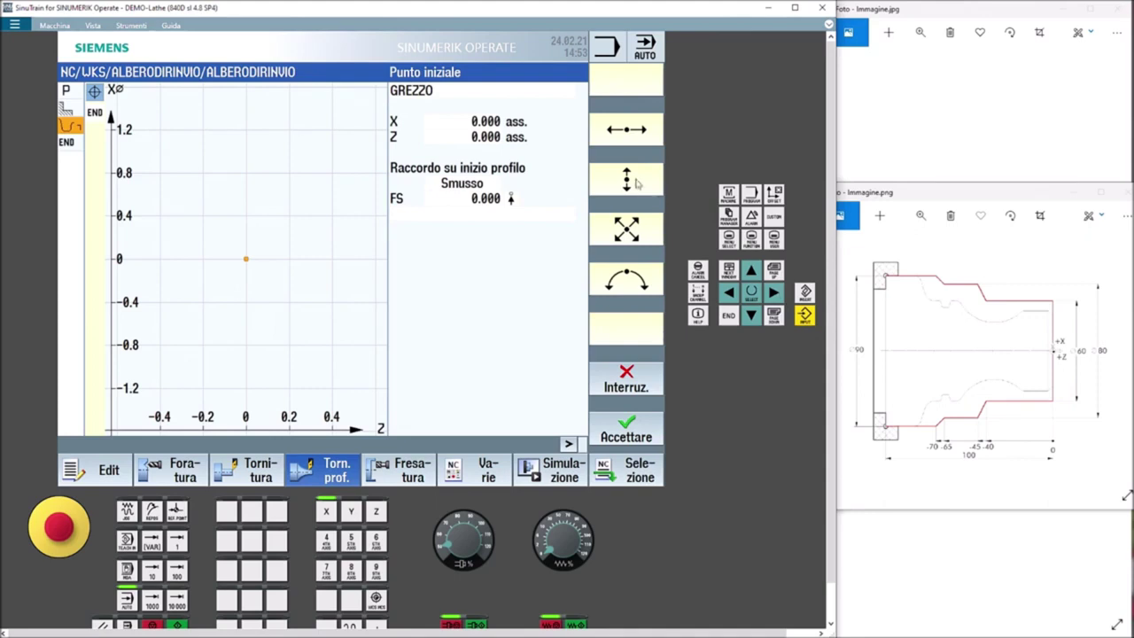
Add a vertical line up to X 60, then a horizontal line to Z -40
{"action": "left_click", "coordinate": [626, 180]}
{"action": "left_click", "coordinate": [464, 94]}
{"action": "type", "text": "60"}
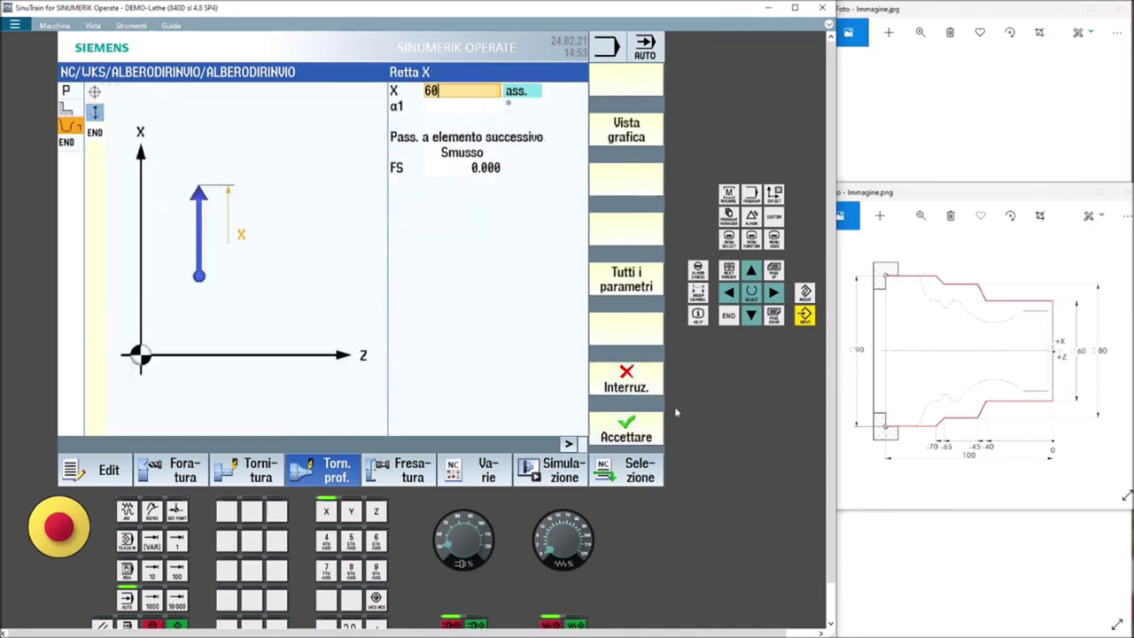
{"action": "left_click", "coordinate": [636, 427]}
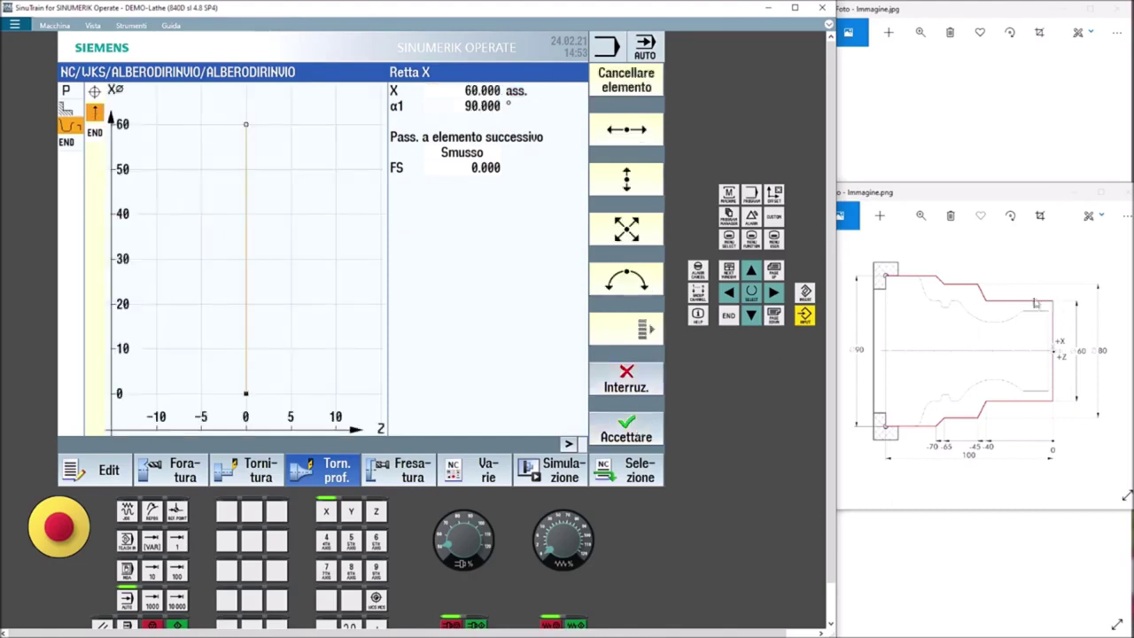
{"action": "left_click", "coordinate": [641, 140]}
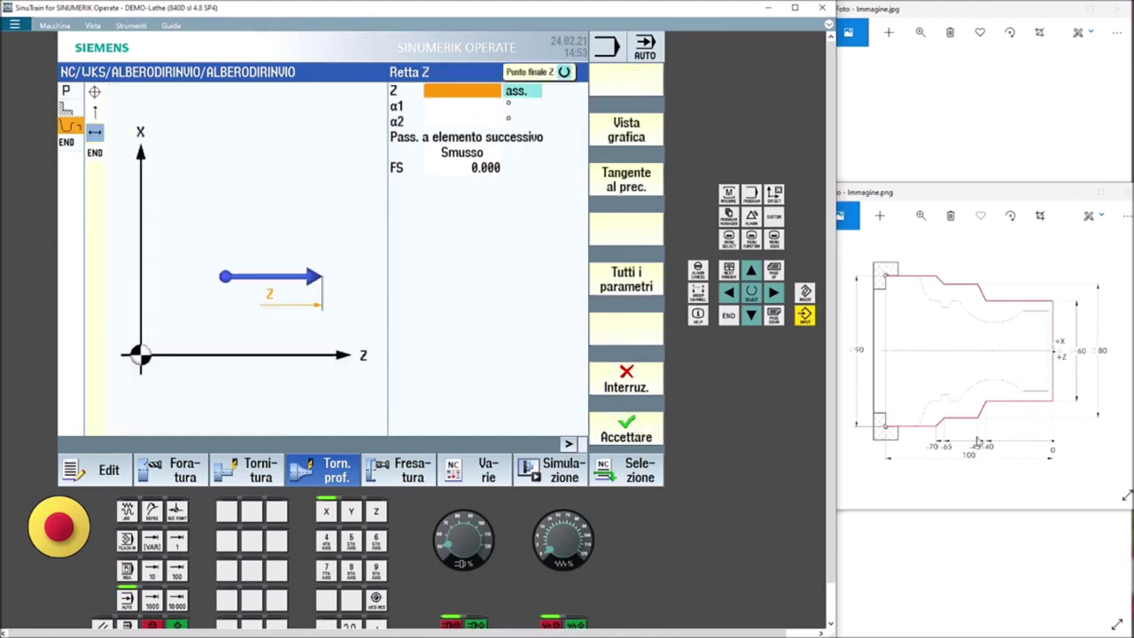
{"action": "left_click", "coordinate": [449, 90]}
{"action": "type", "text": "-"}
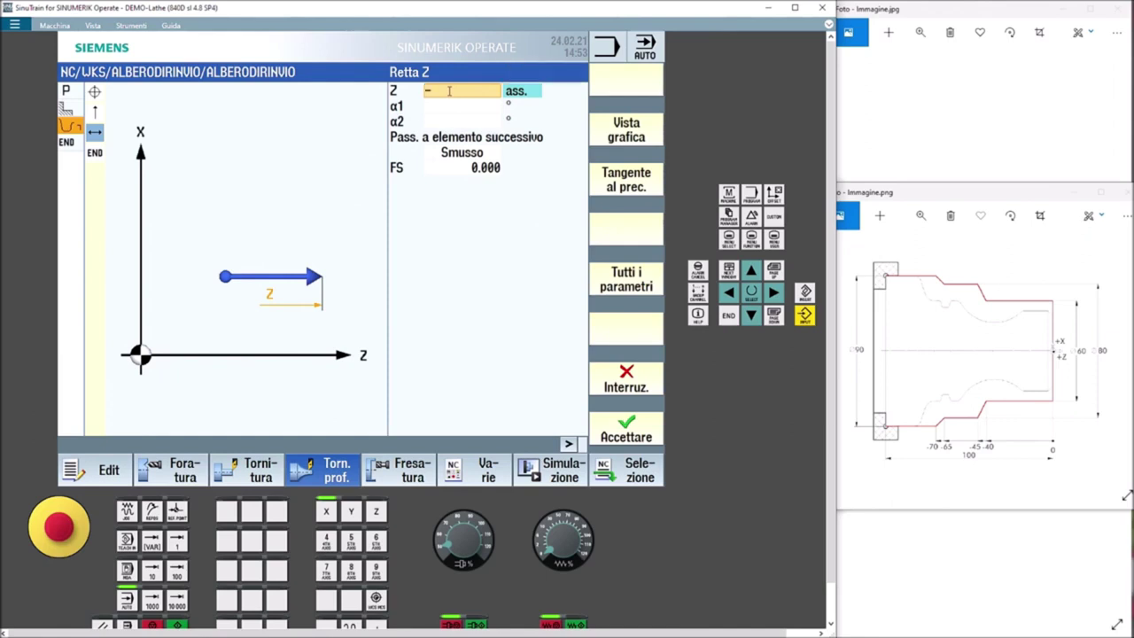
{"action": "type", "text": "40"}
{"action": "left_click", "coordinate": [628, 429]}
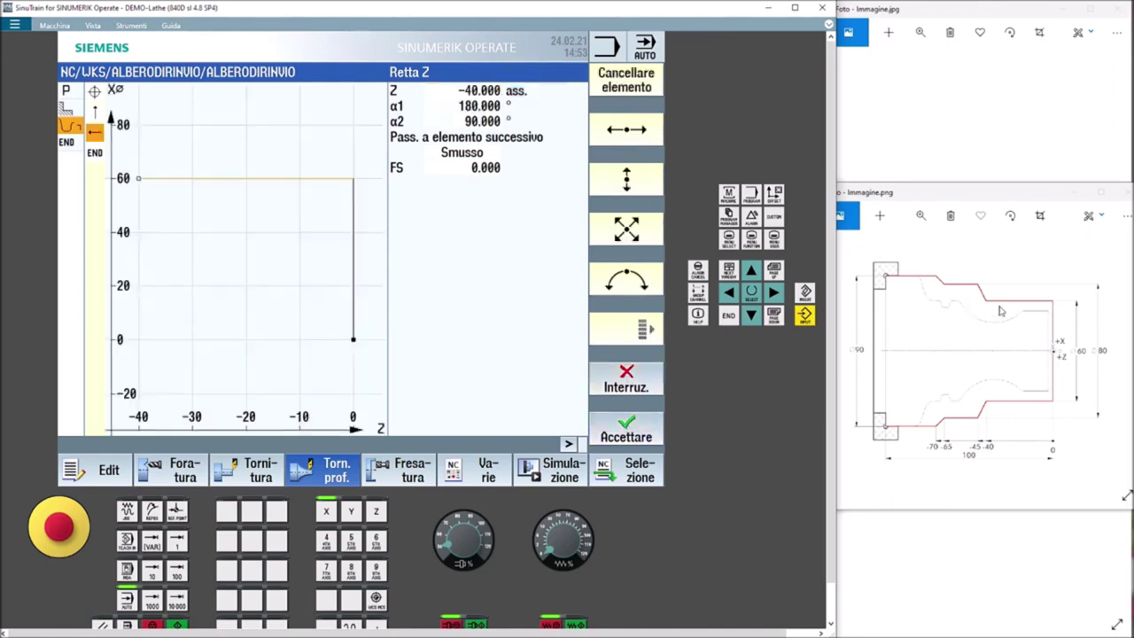
Add a sloped line to X80 Z -45, then a horizontal line to Z -65
{"action": "left_click", "coordinate": [626, 232]}
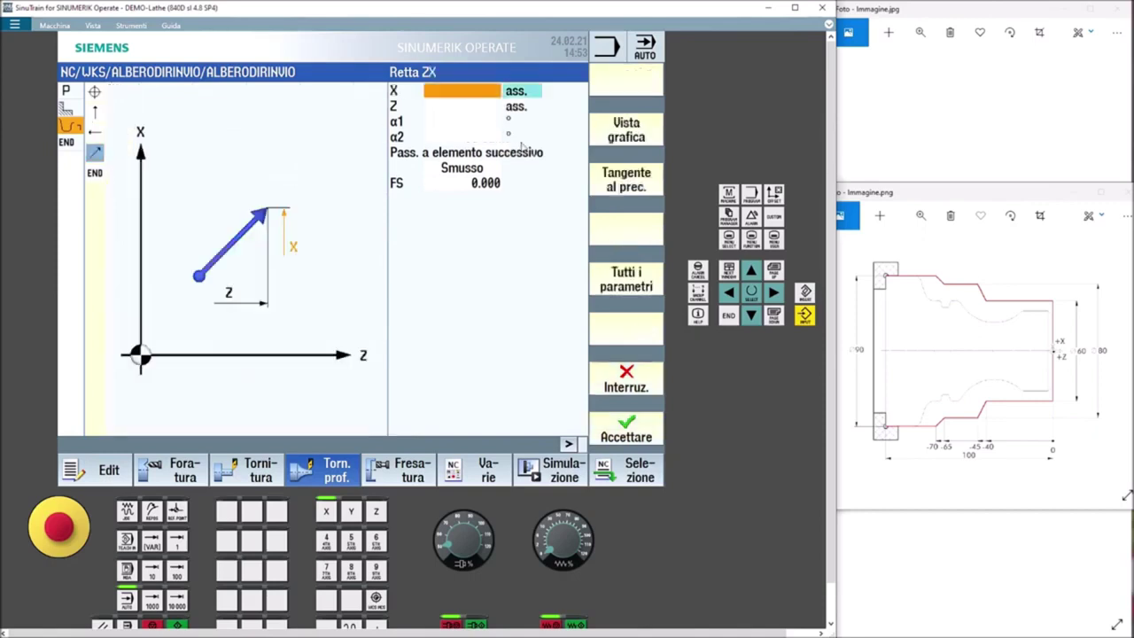
{"action": "left_click", "coordinate": [456, 93]}
{"action": "type", "text": "80"}
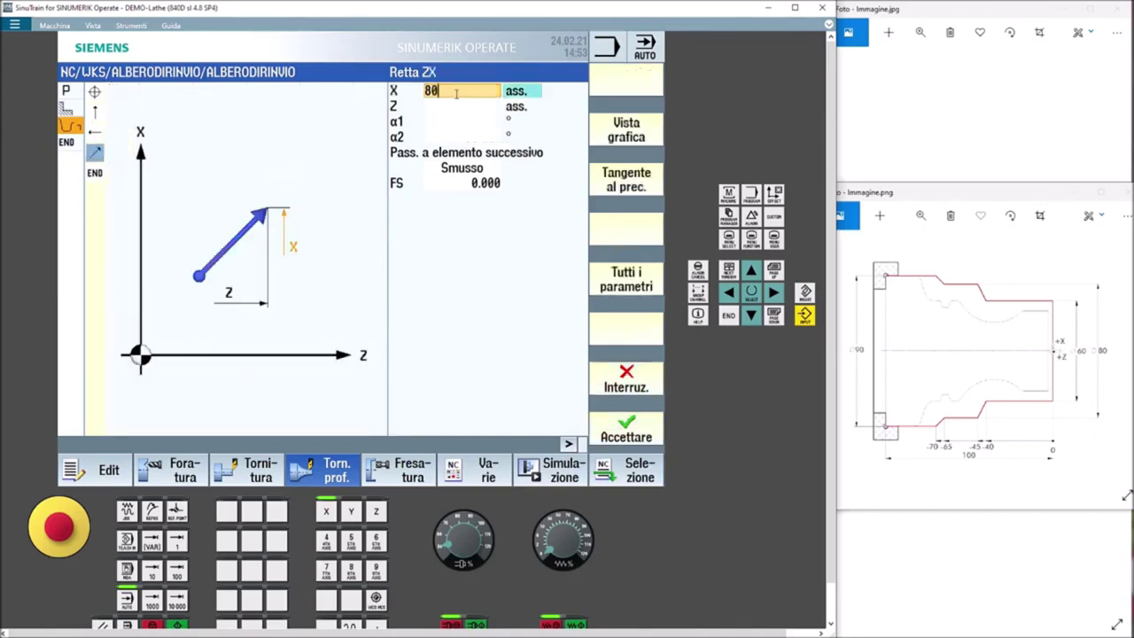
{"action": "left_click", "coordinate": [458, 104]}
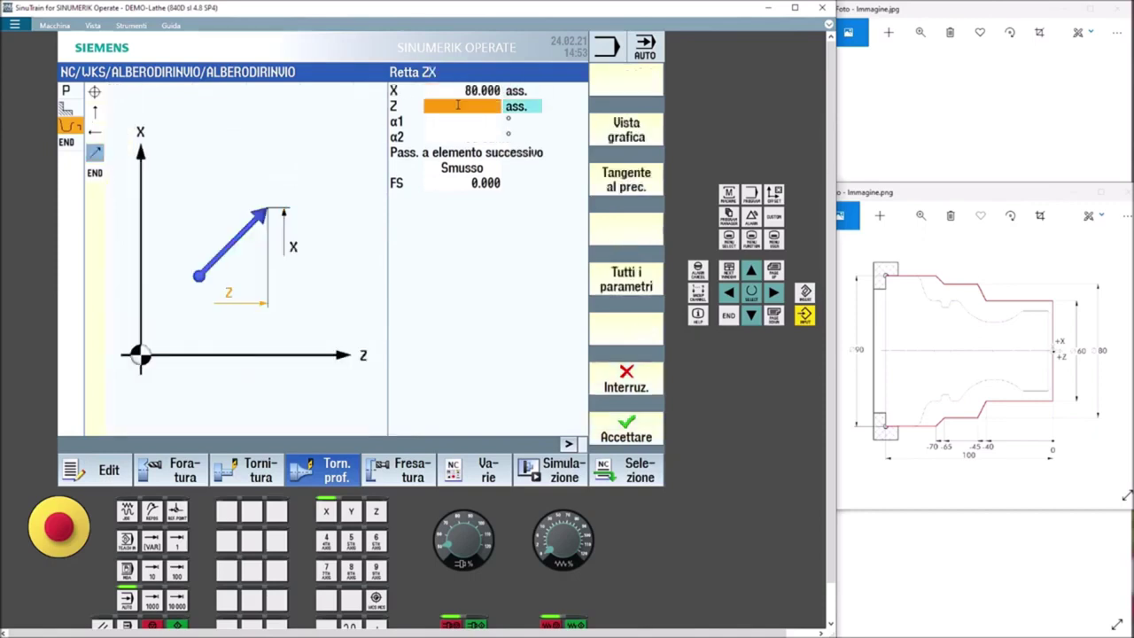
{"action": "left_click", "coordinate": [458, 105]}
{"action": "type", "text": "-45"}
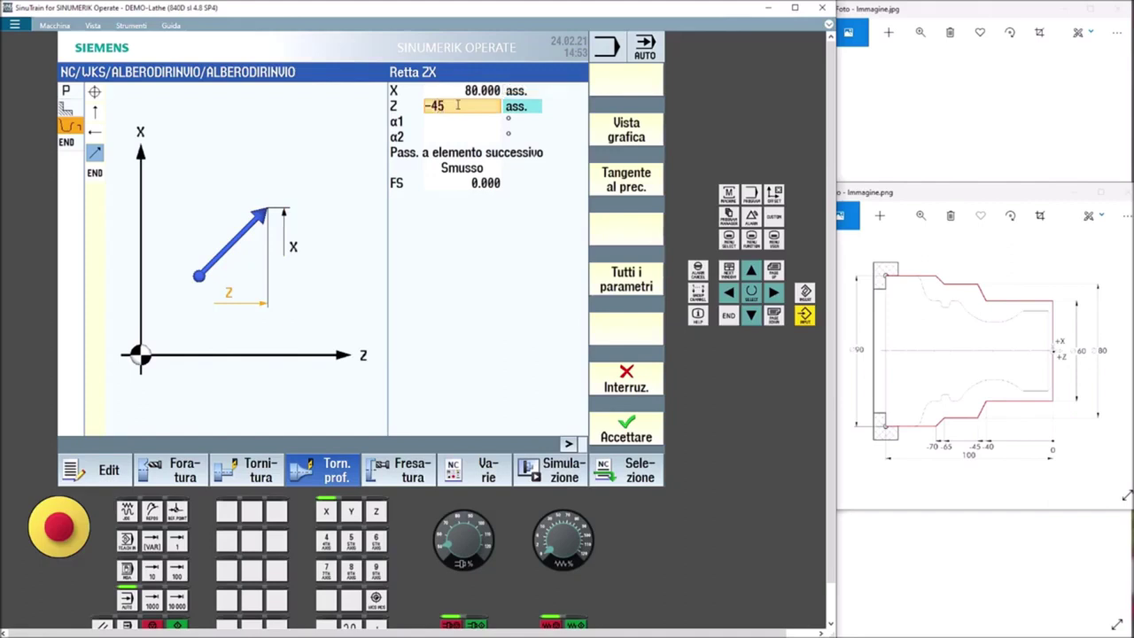
{"action": "left_click", "coordinate": [631, 434]}
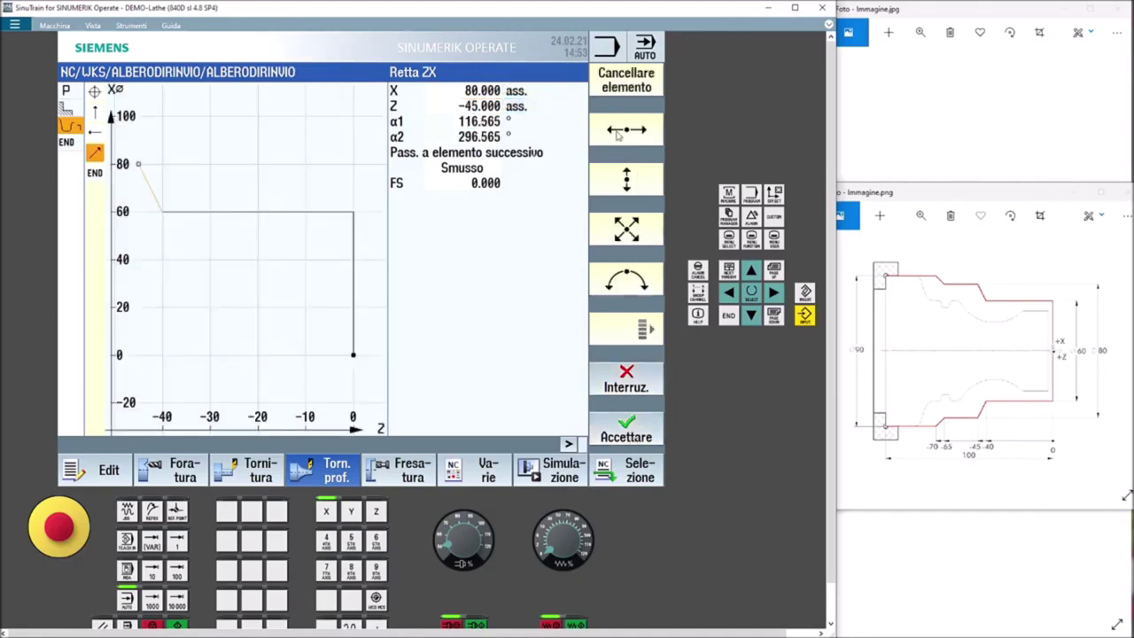
{"action": "left_click", "coordinate": [619, 131]}
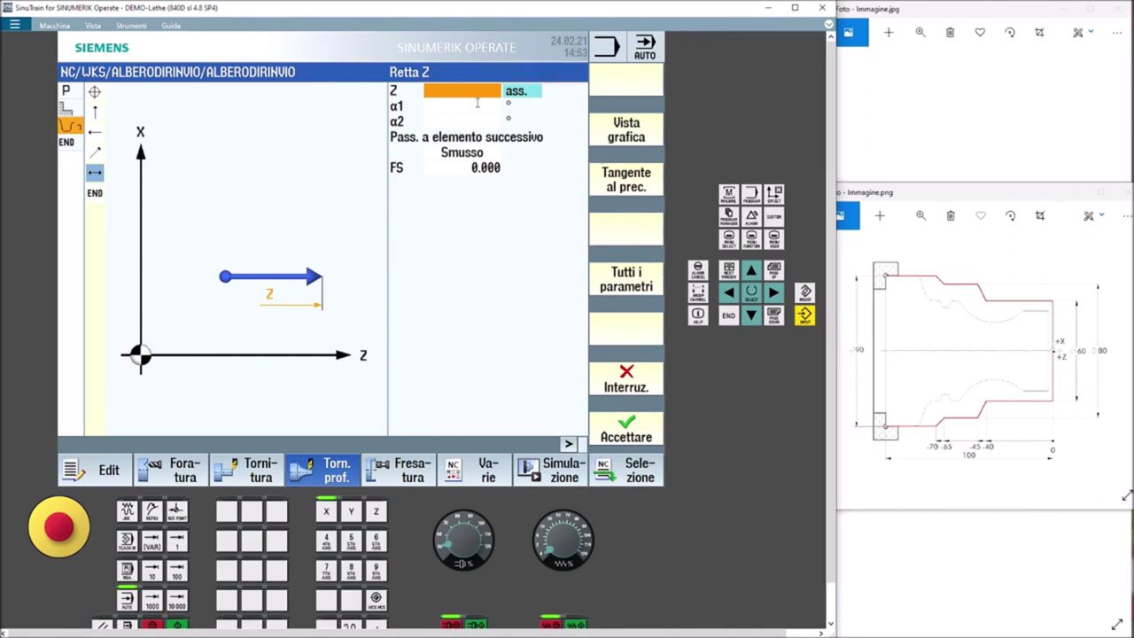
{"action": "type", "text": "-65"}
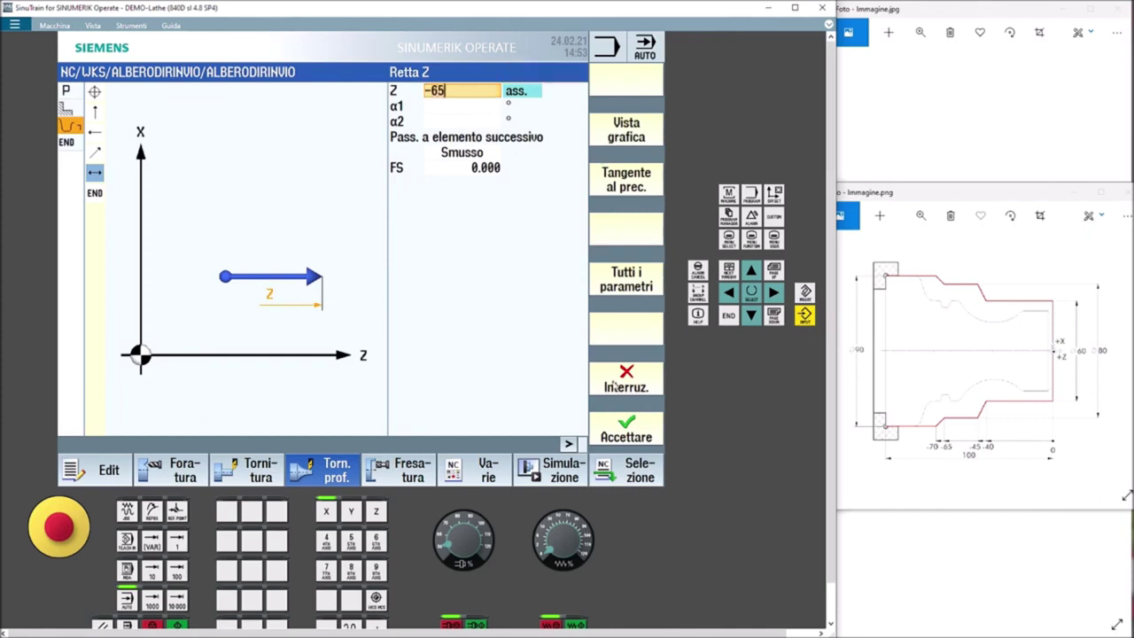
{"action": "left_click", "coordinate": [626, 434]}
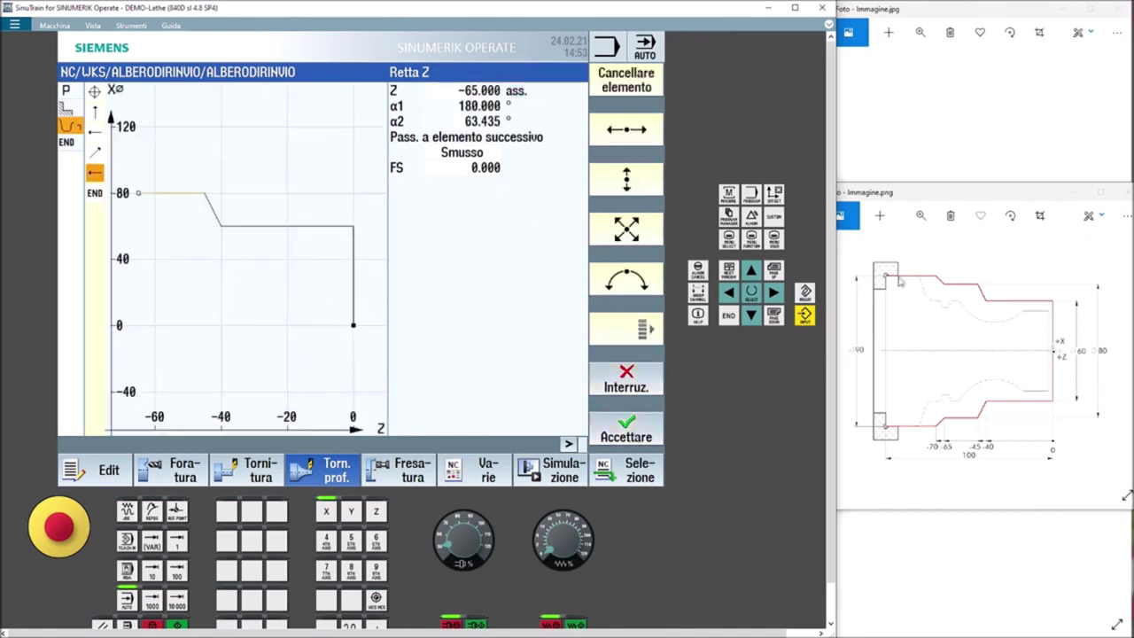
Add a sloped line to X90 Z -70, then a horizontal line to Z -100
{"action": "left_click", "coordinate": [629, 228]}
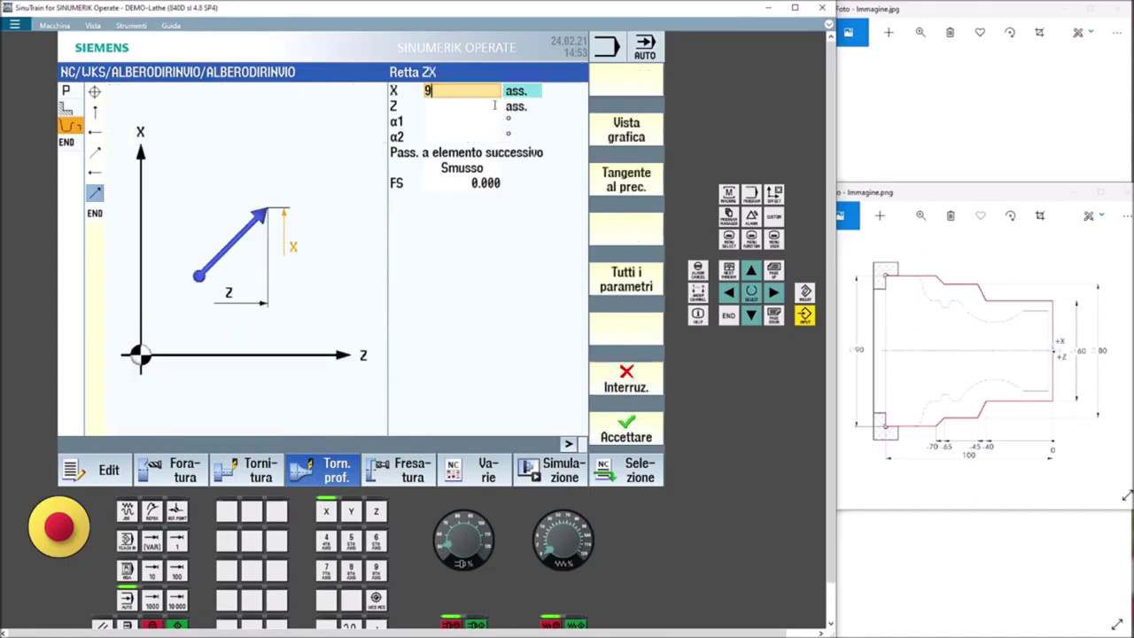
{"action": "type", "text": "90"}
{"action": "left_click", "coordinate": [453, 106]}
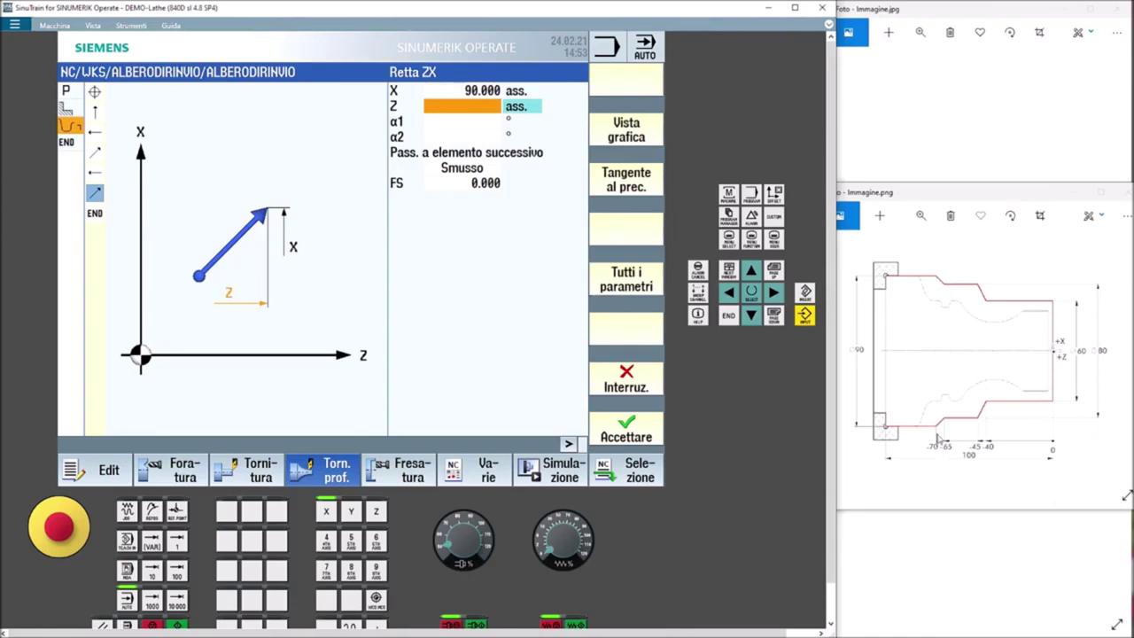
{"action": "type", "text": "-70"}
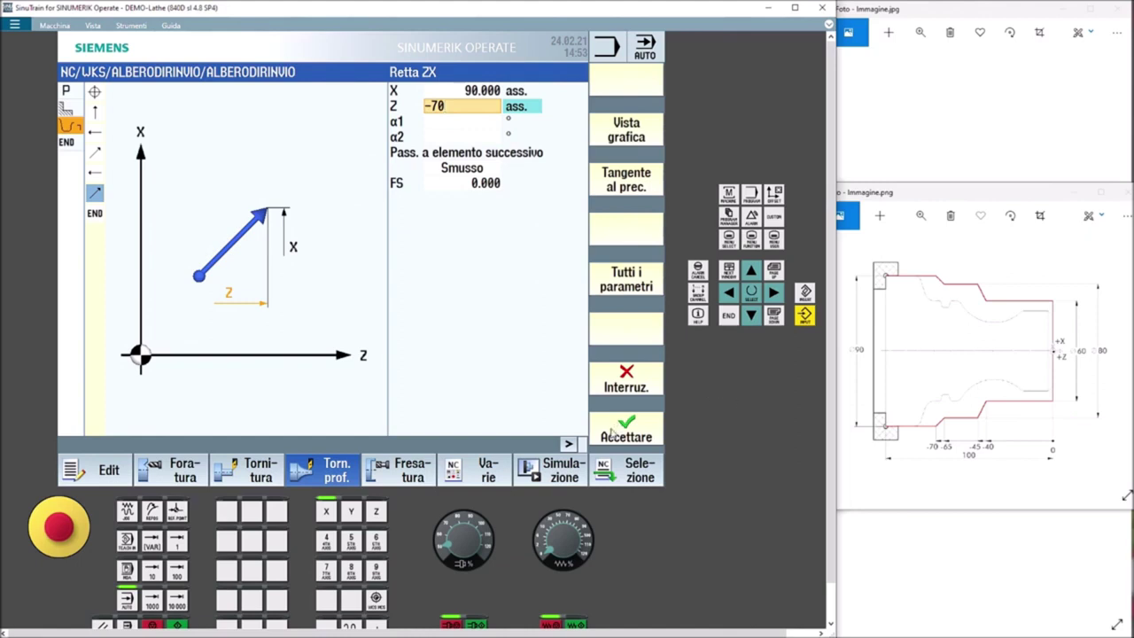
{"action": "key", "text": "Return"}
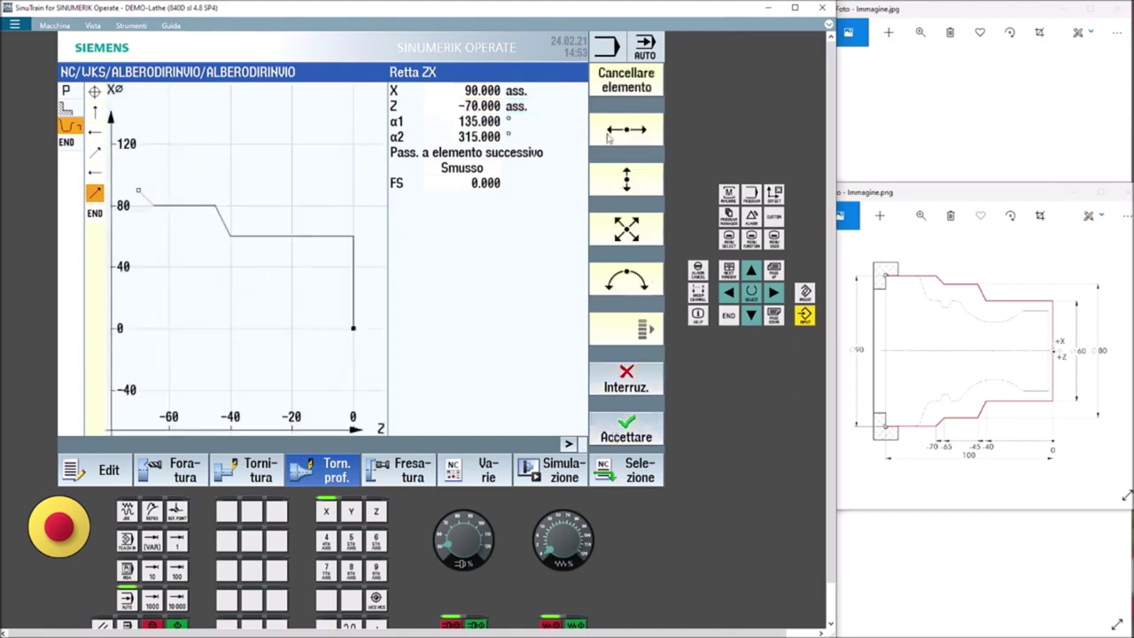
{"action": "left_click", "coordinate": [609, 140]}
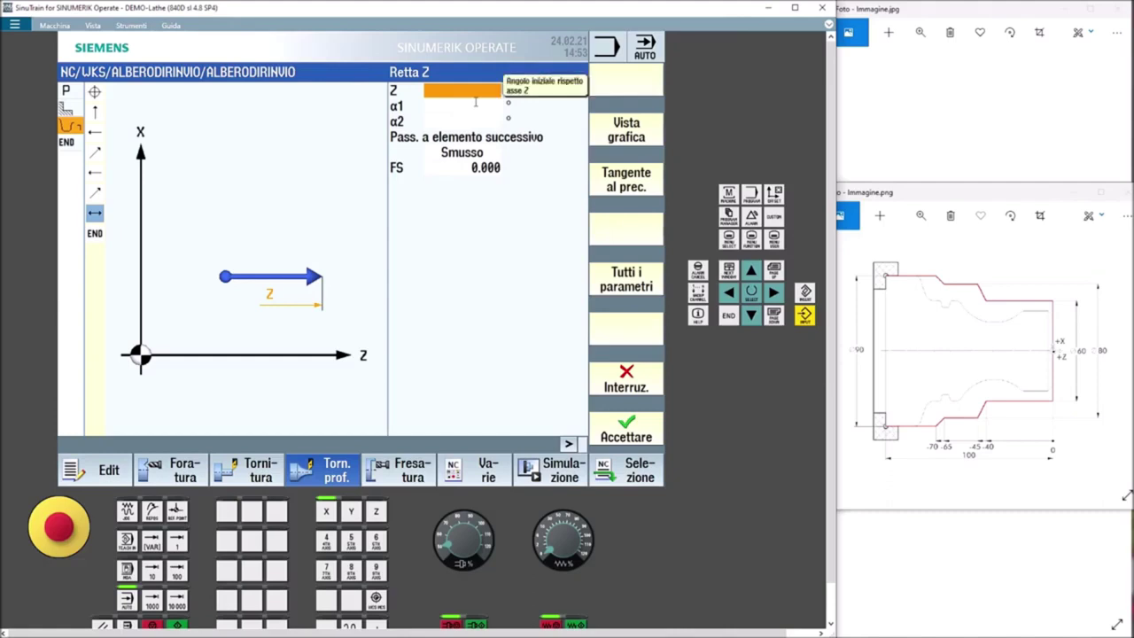
{"action": "type", "text": "-100"}
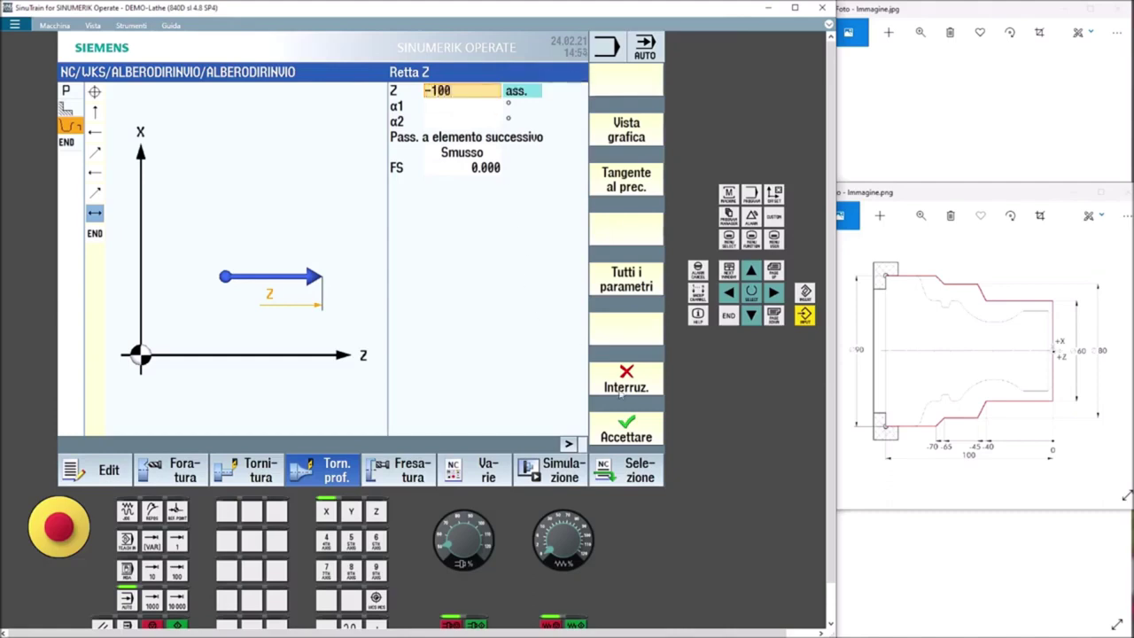
{"action": "left_click", "coordinate": [634, 425]}
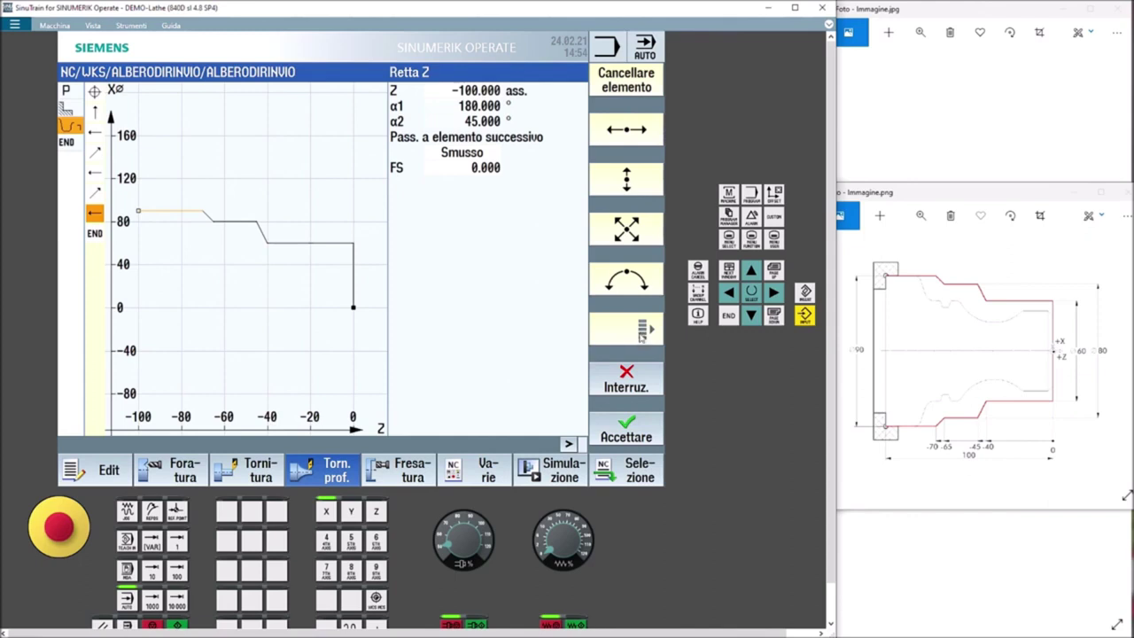
Close the GREZZO contour back to its start and save it into the program
{"action": "left_click", "coordinate": [641, 332]}
{"action": "left_click", "coordinate": [620, 340]}
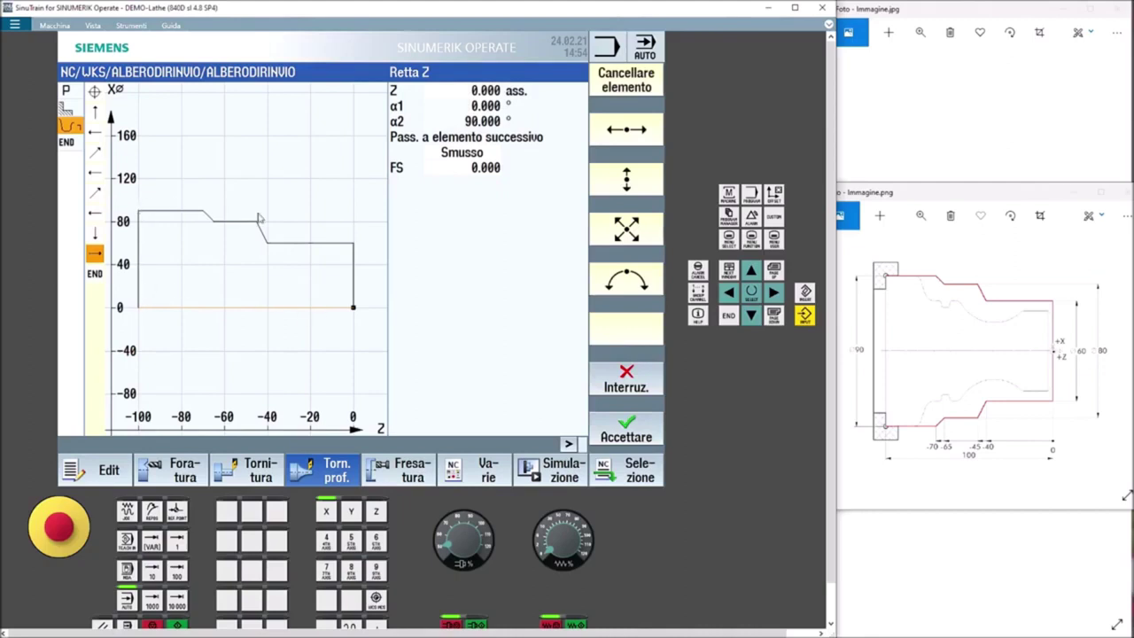
{"action": "left_click", "coordinate": [616, 434]}
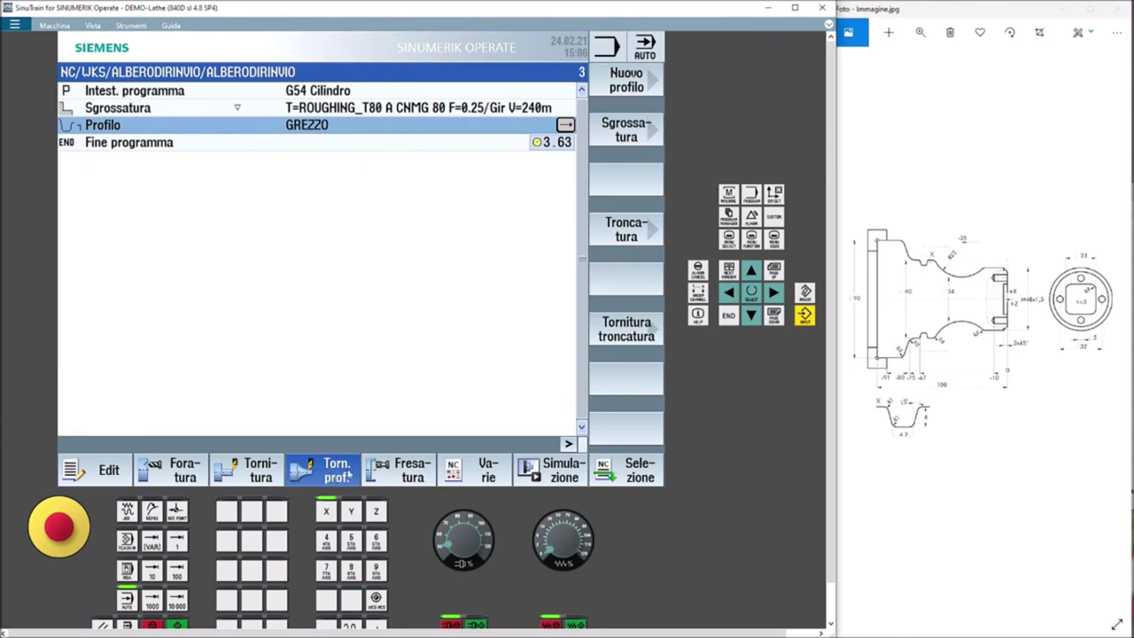
Create a new contour named Profilo and accept the start point 0,0
{"action": "left_click", "coordinate": [335, 478]}
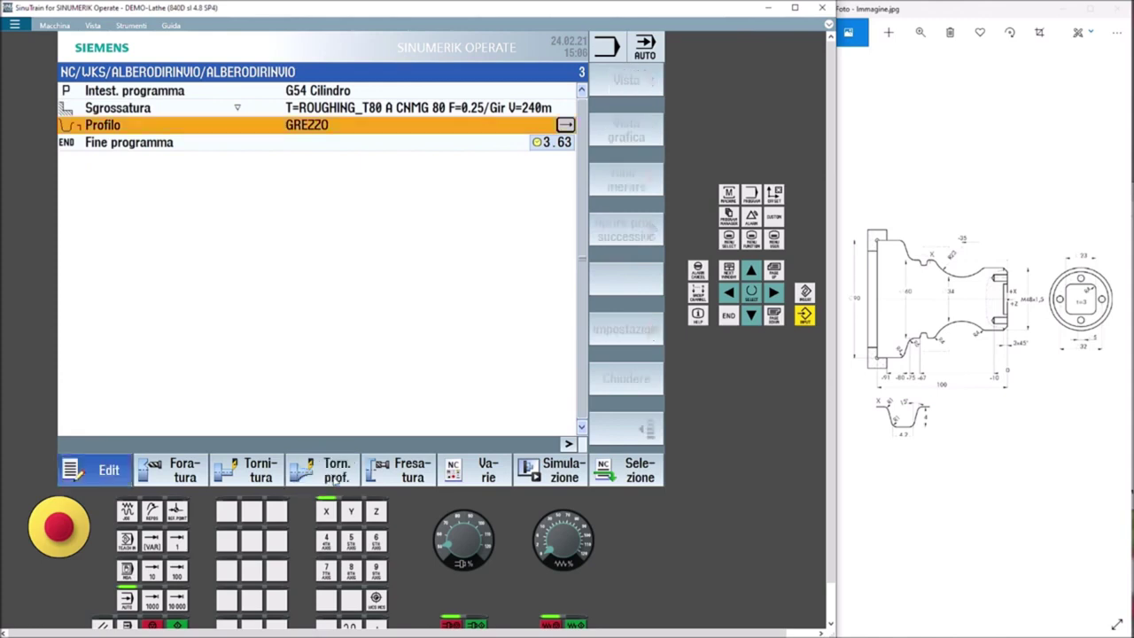
{"action": "left_click", "coordinate": [618, 77]}
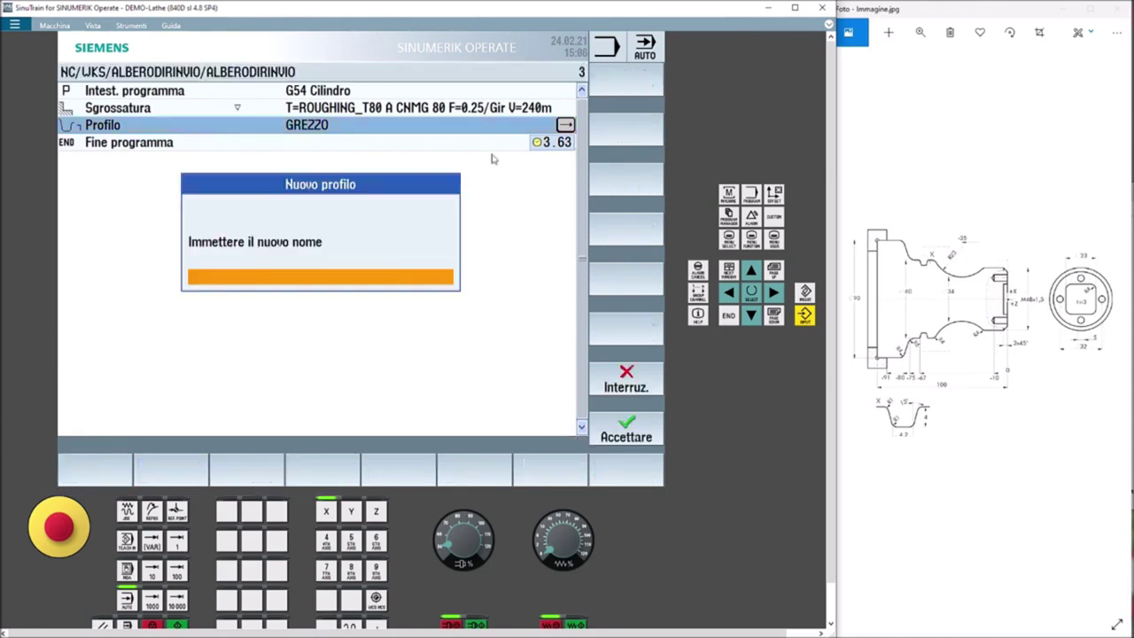
{"action": "left_click", "coordinate": [274, 271]}
{"action": "type", "text": "Profilo"}
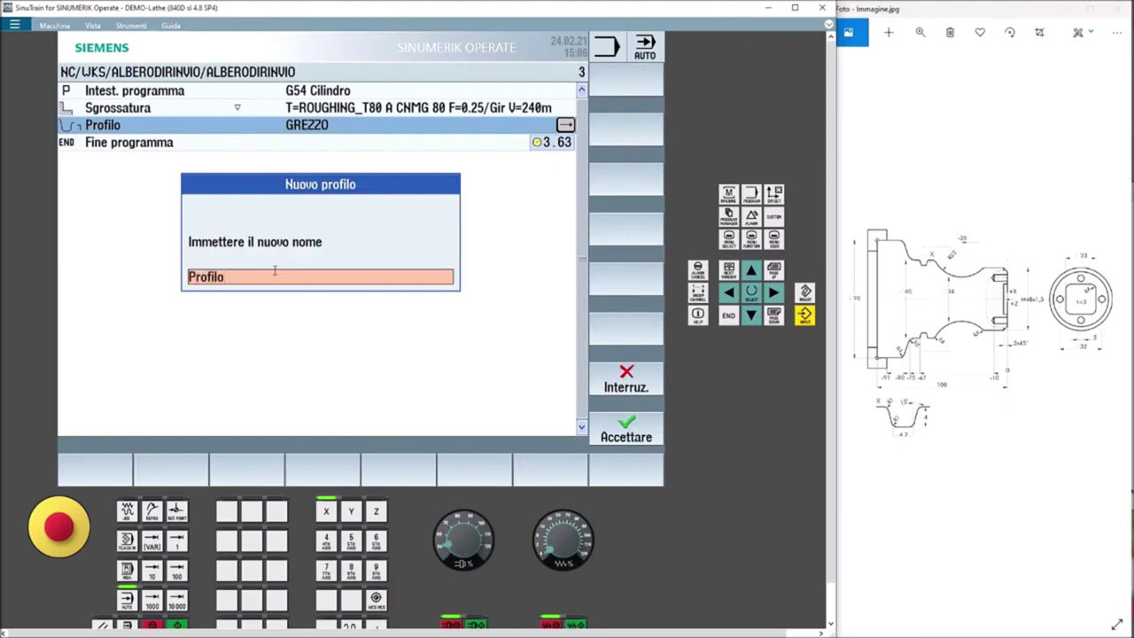
{"action": "left_click", "coordinate": [629, 439]}
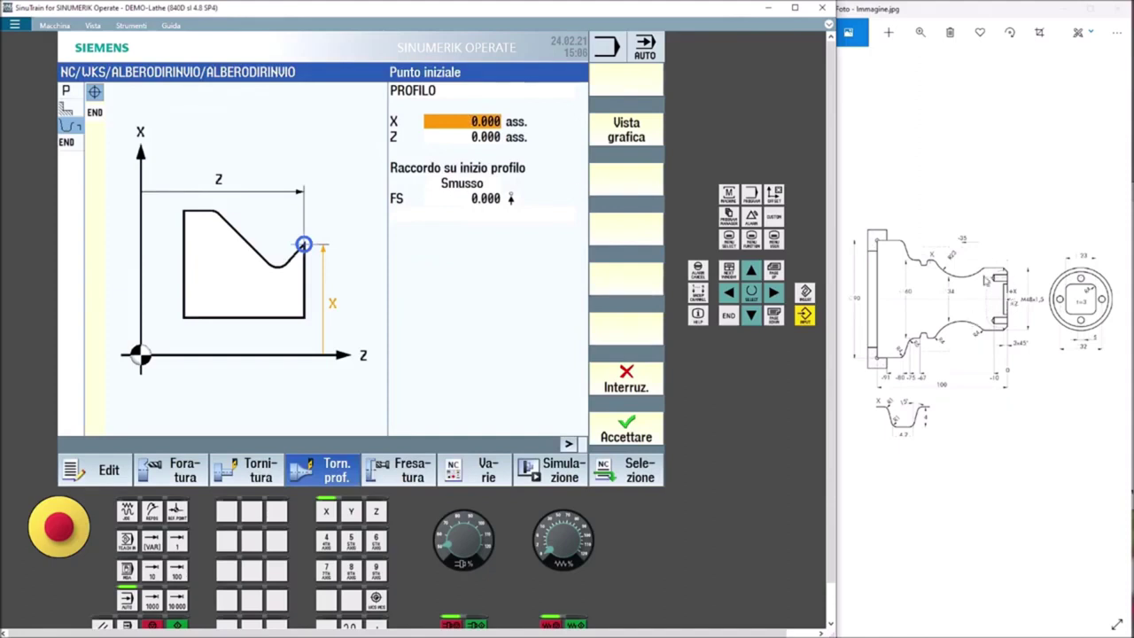
{"action": "left_click", "coordinate": [644, 438]}
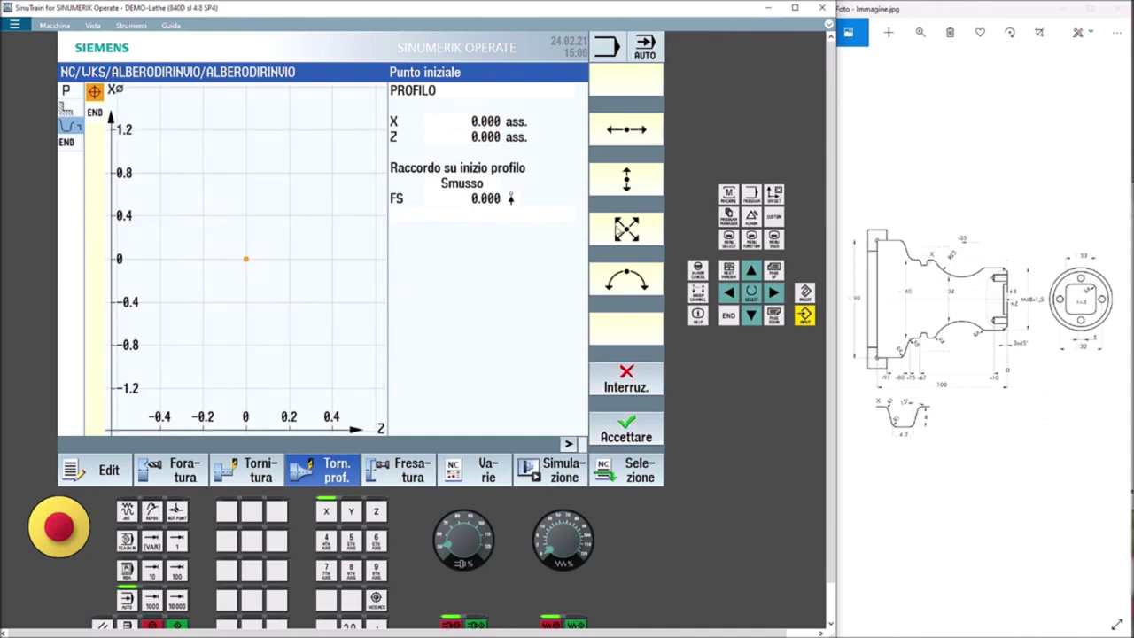
Add a vertical line up to X 48 ending in a 3 mm chamfer
{"action": "left_click", "coordinate": [627, 180]}
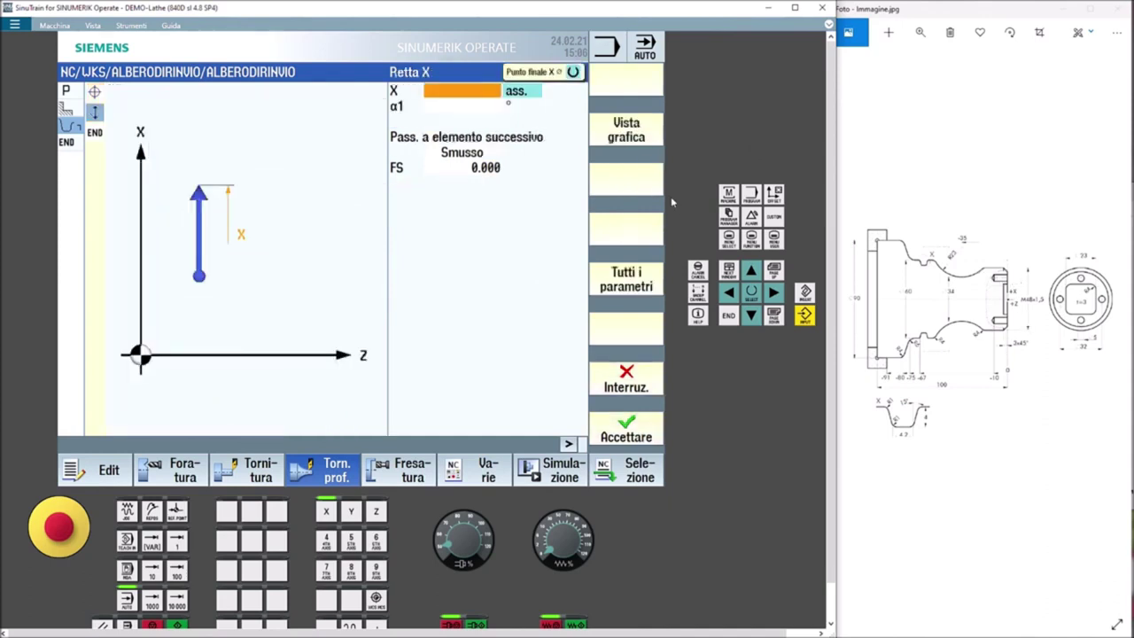
{"action": "type", "text": "48"}
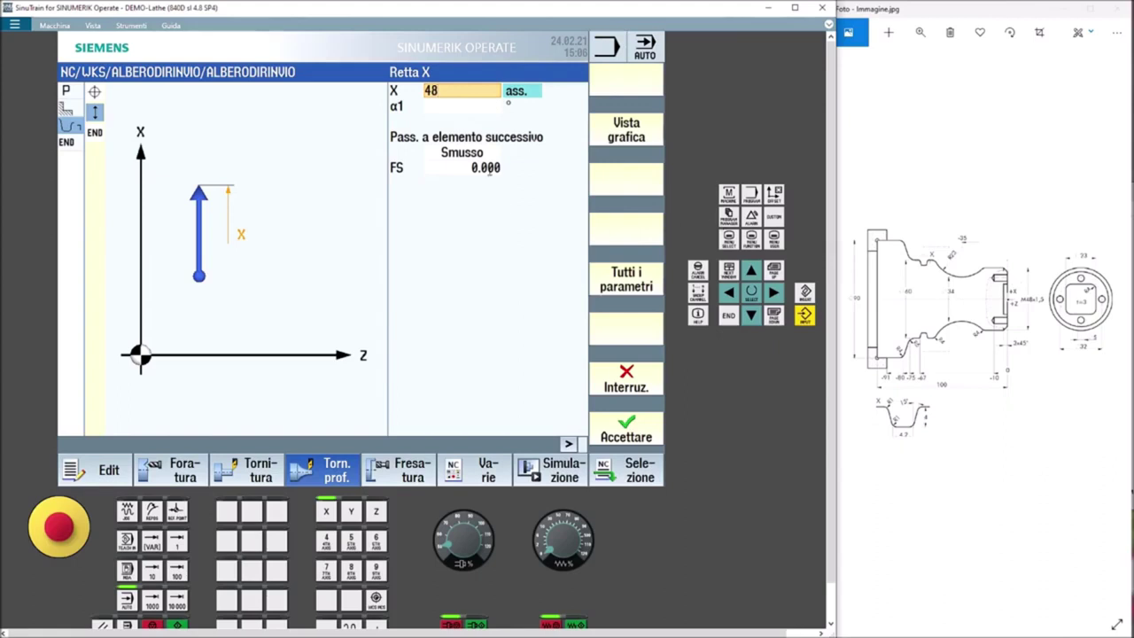
{"action": "left_click", "coordinate": [489, 169]}
{"action": "type", "text": "3"}
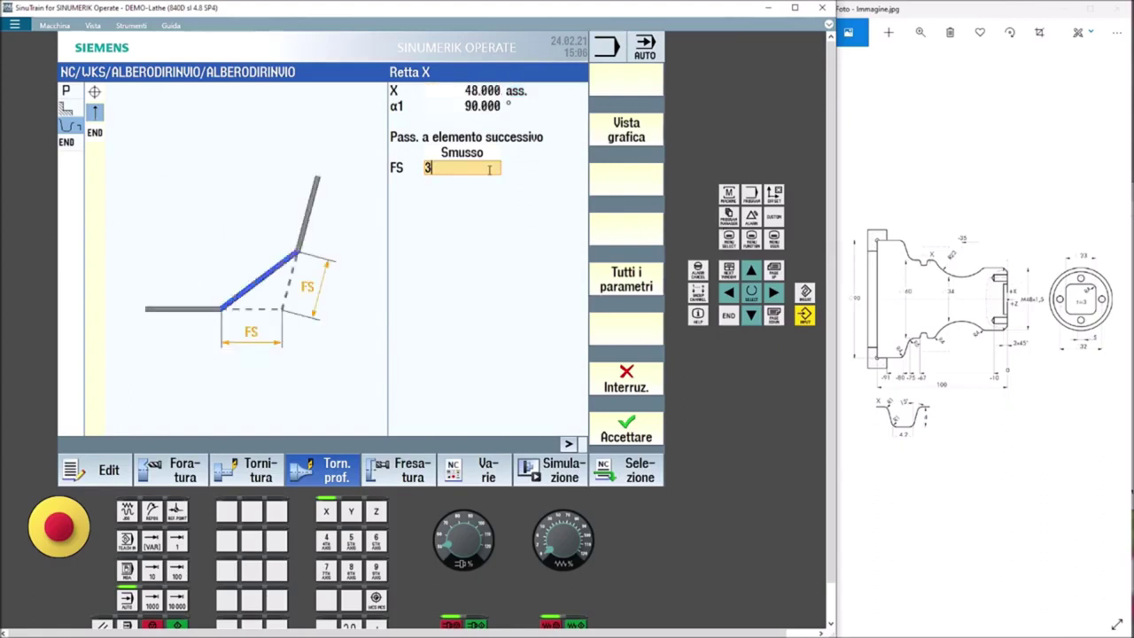
{"action": "left_click", "coordinate": [631, 427]}
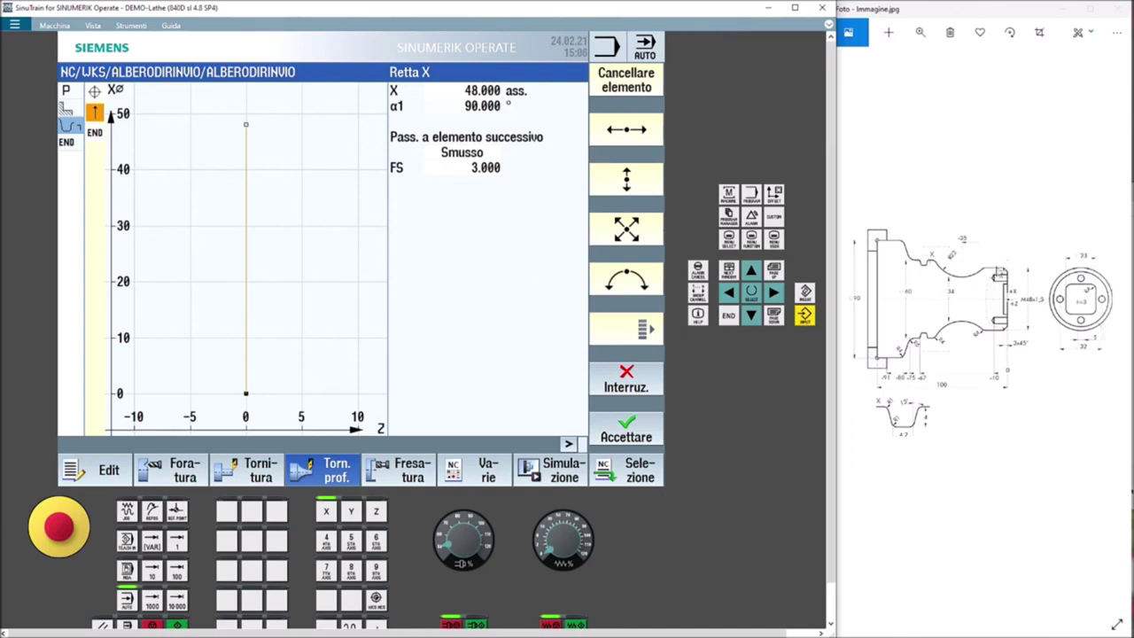
{"action": "left_click", "coordinate": [630, 131]}
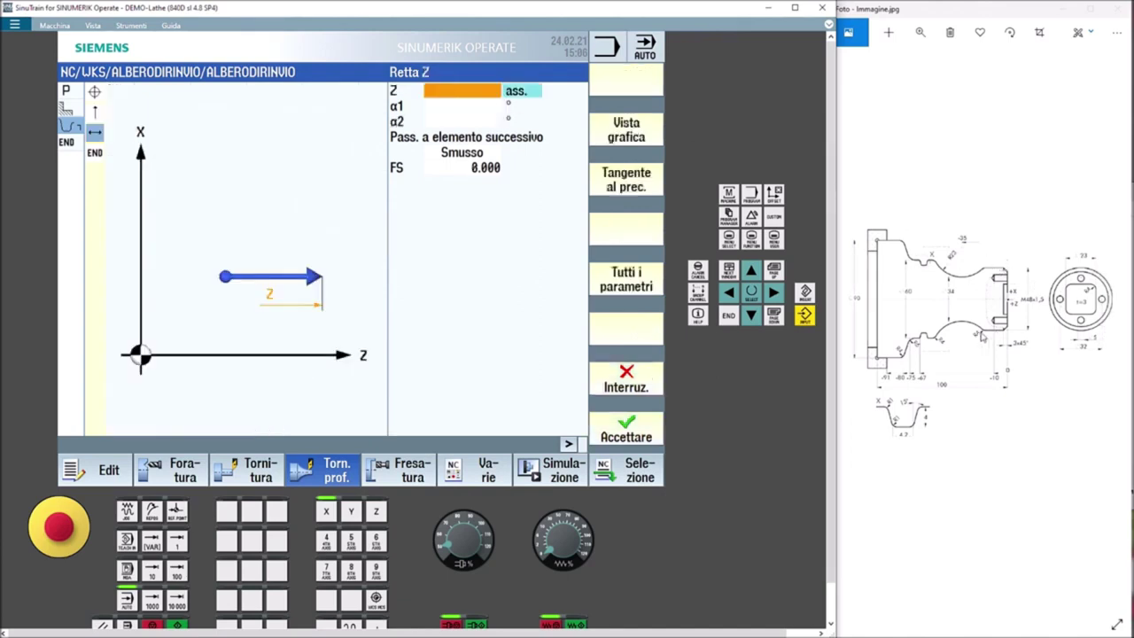
Switch the horizontal line's transition from chamfer to radius 4 and accept the element
{"action": "left_click", "coordinate": [464, 159]}
{"action": "left_click", "coordinate": [463, 157]}
{"action": "left_click", "coordinate": [462, 182]}
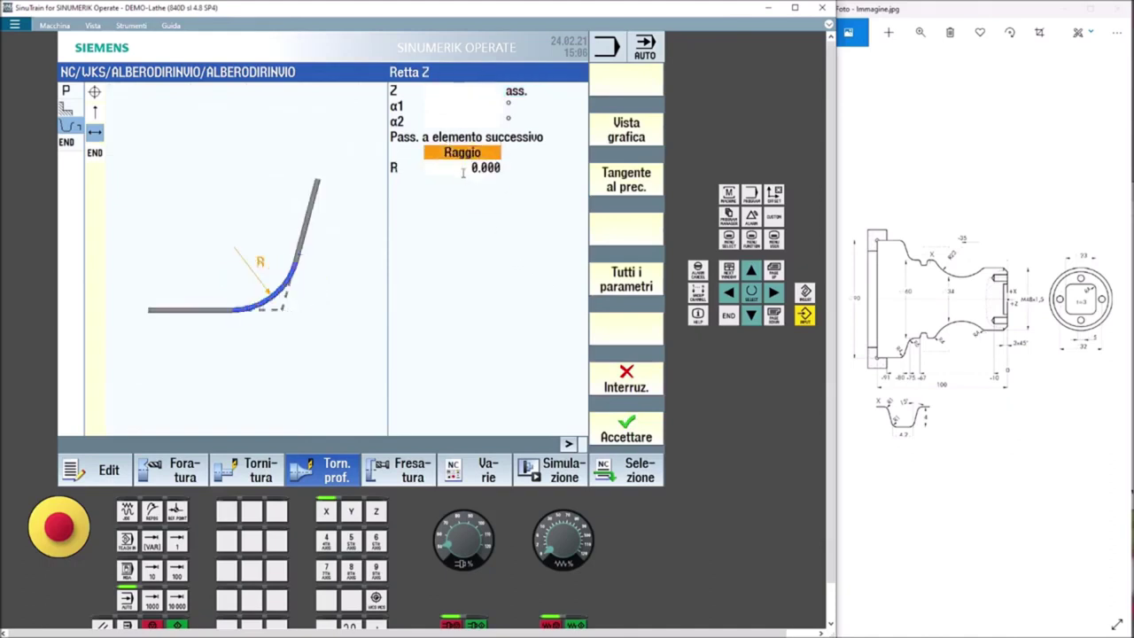
{"action": "left_click", "coordinate": [465, 168]}
{"action": "type", "text": "4"}
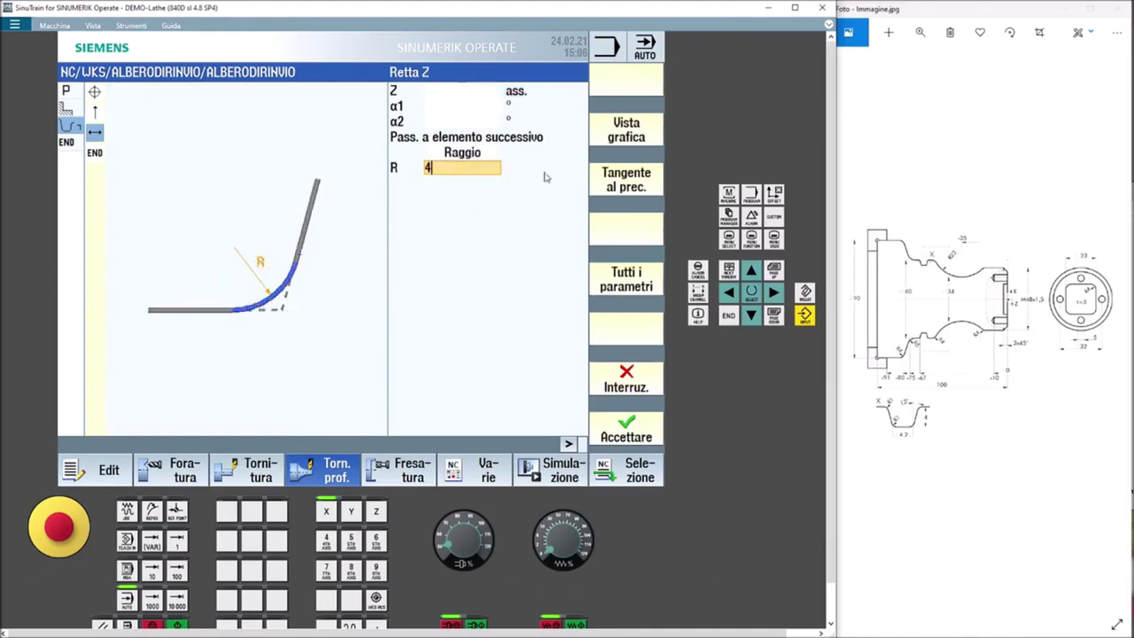
{"action": "left_click", "coordinate": [467, 154]}
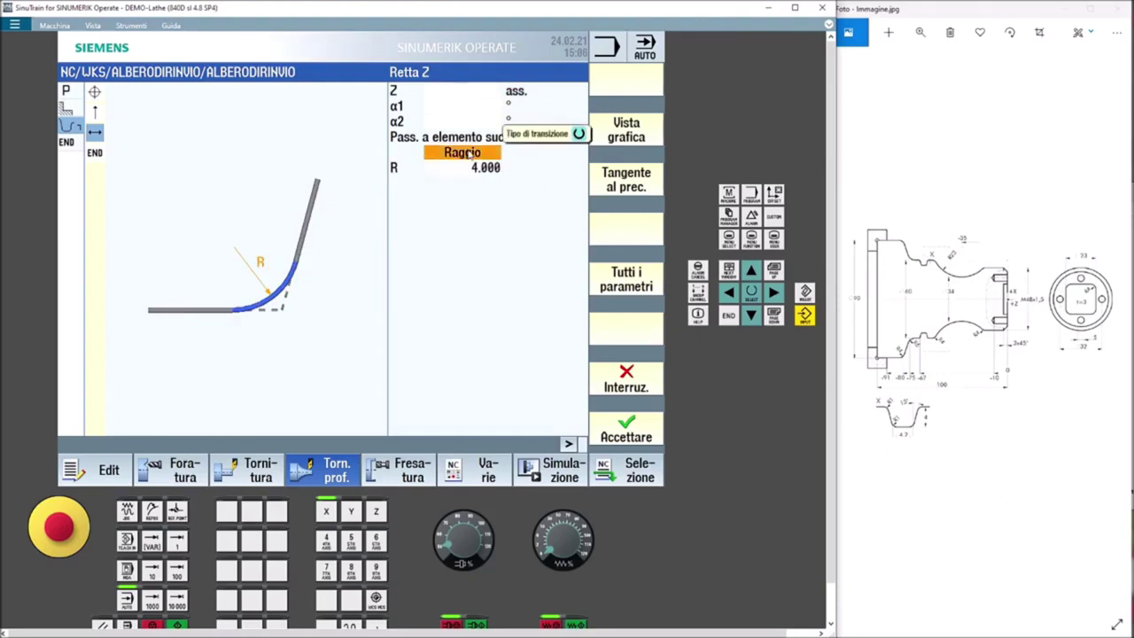
{"action": "left_click", "coordinate": [626, 431]}
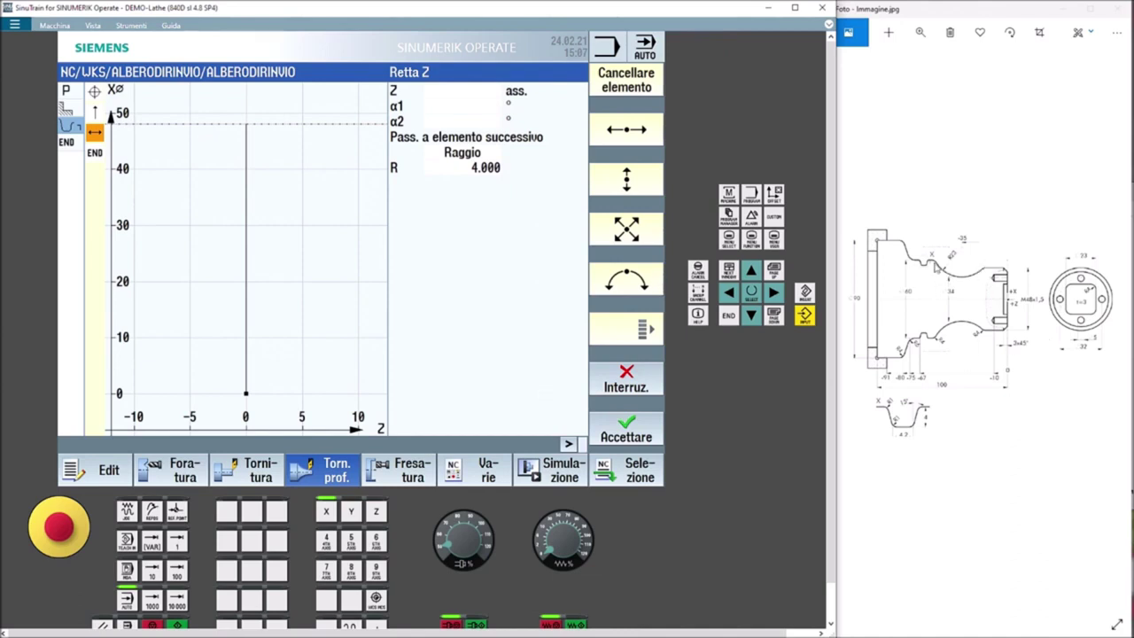
Add a clockwise arc with radius 23 and end point X 60
{"action": "left_click", "coordinate": [636, 278]}
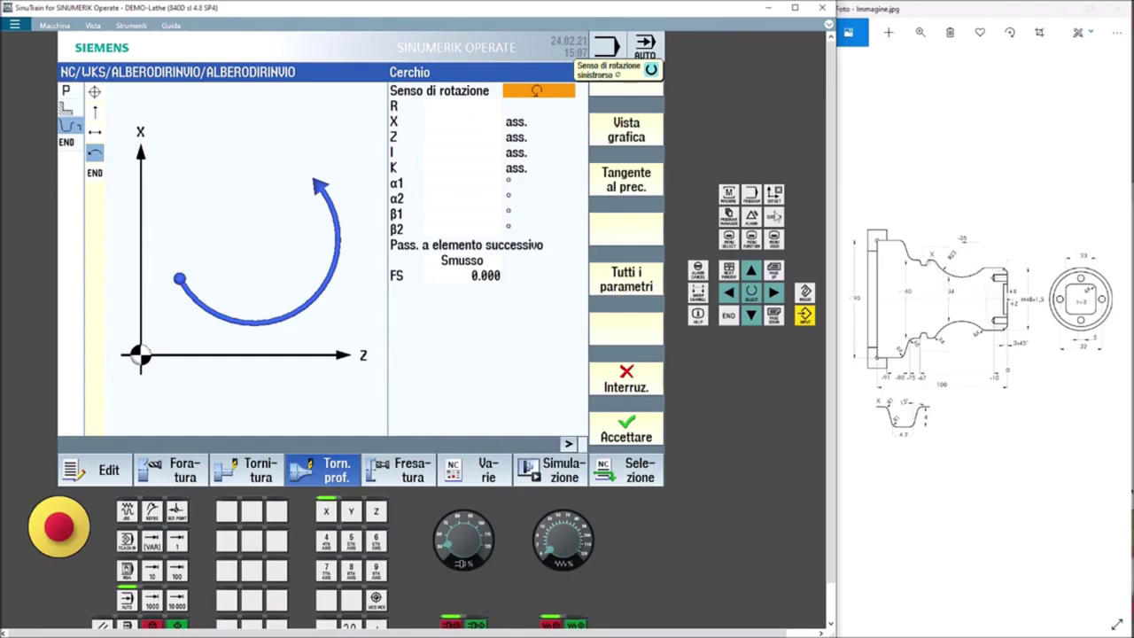
{"action": "left_click", "coordinate": [544, 92]}
{"action": "left_click", "coordinate": [542, 107]}
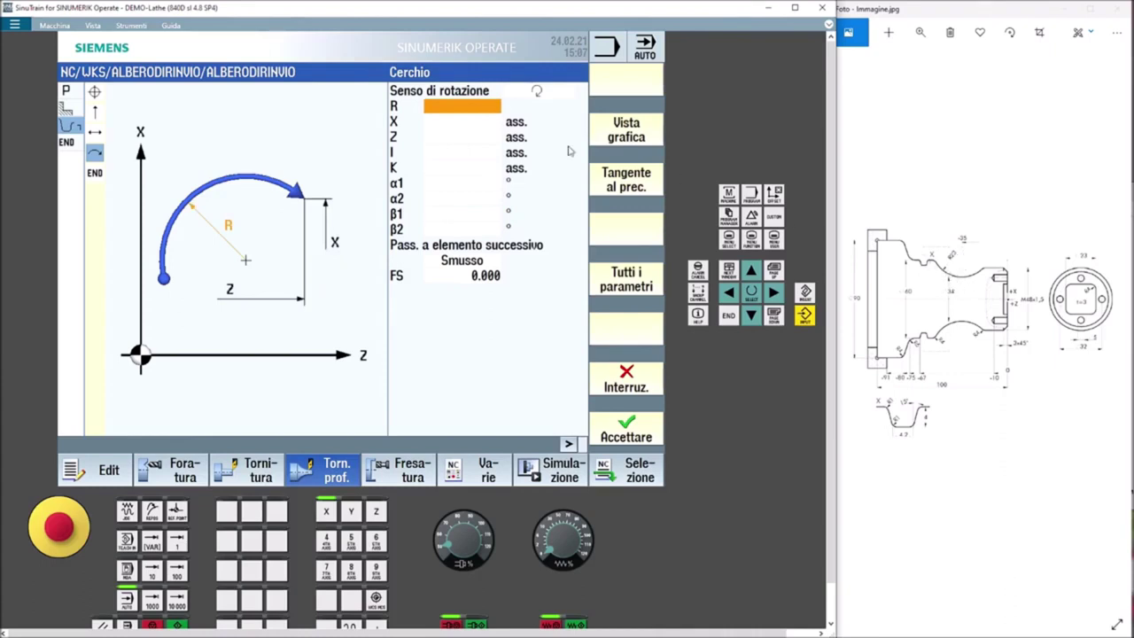
{"action": "type", "text": "23"}
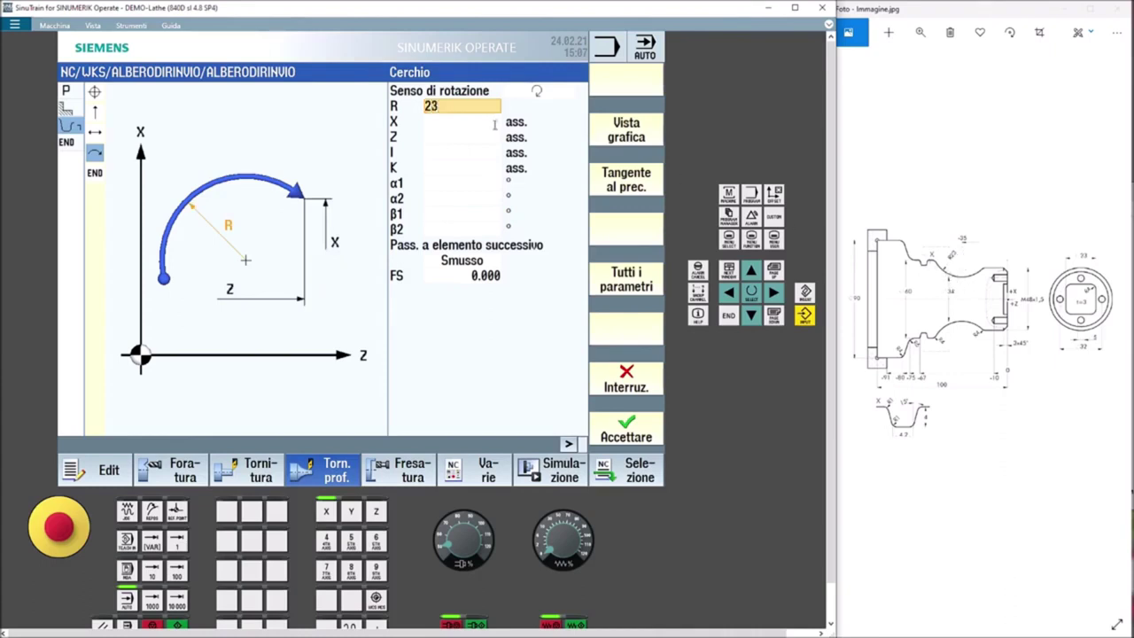
{"action": "left_click", "coordinate": [481, 128]}
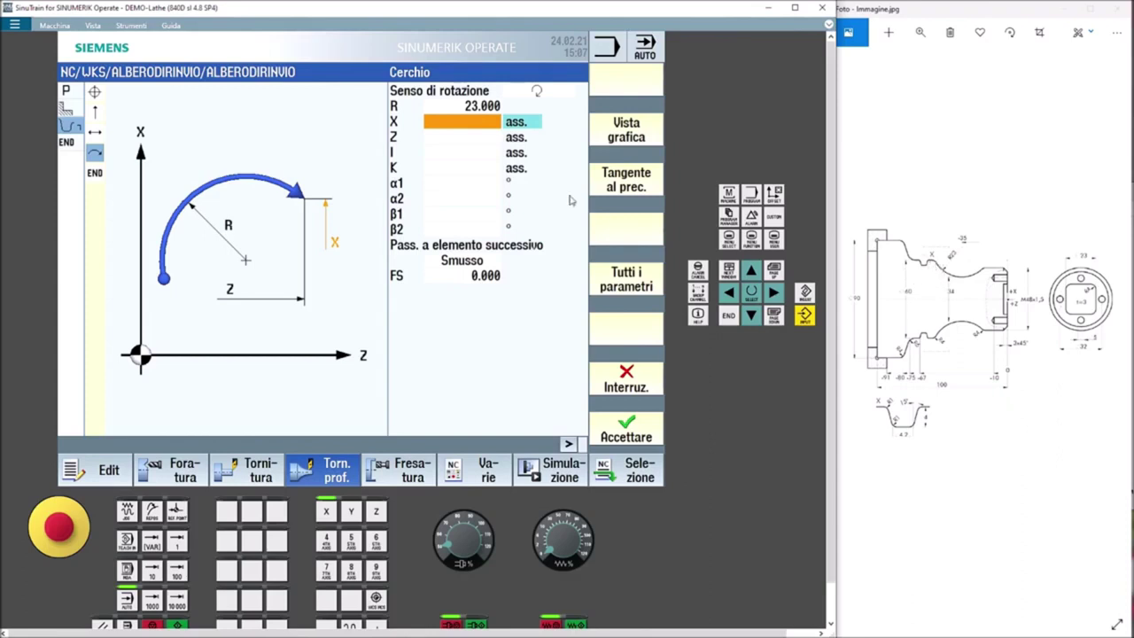
{"action": "type", "text": "60"}
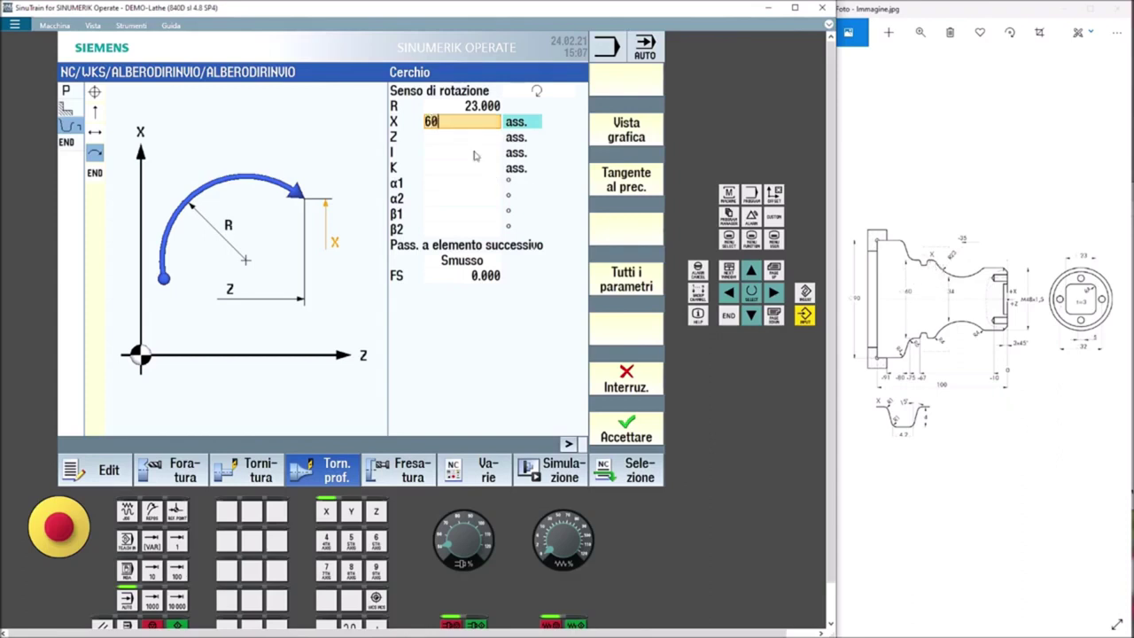
{"action": "left_click", "coordinate": [477, 137]}
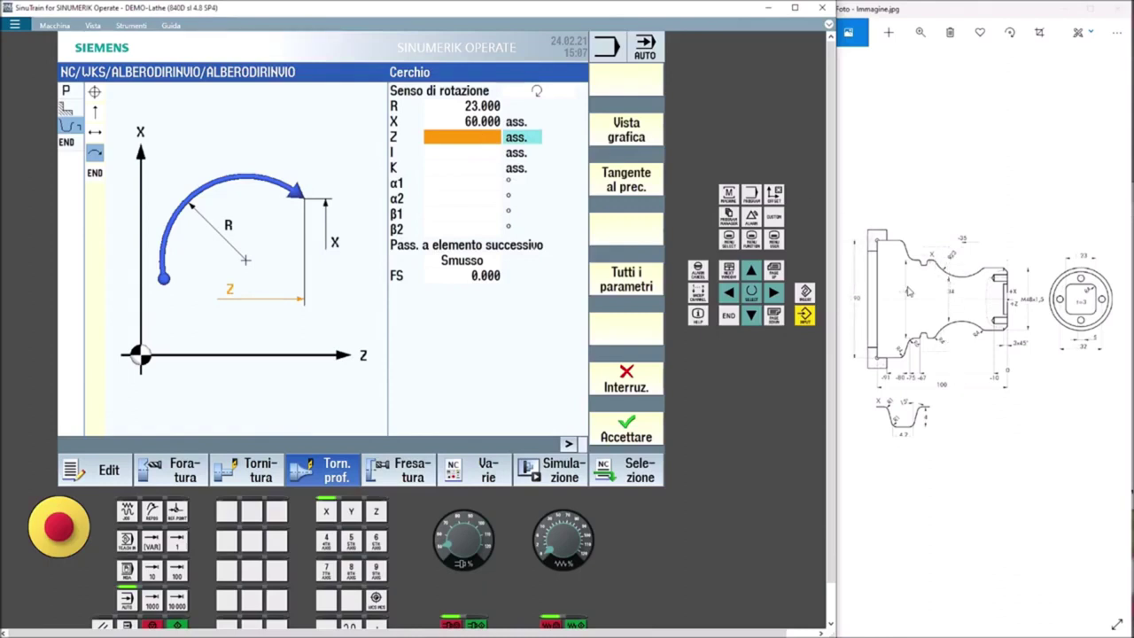
Enter the arc centre I as 80 to compute the circle solutions
{"action": "left_click", "coordinate": [453, 152]}
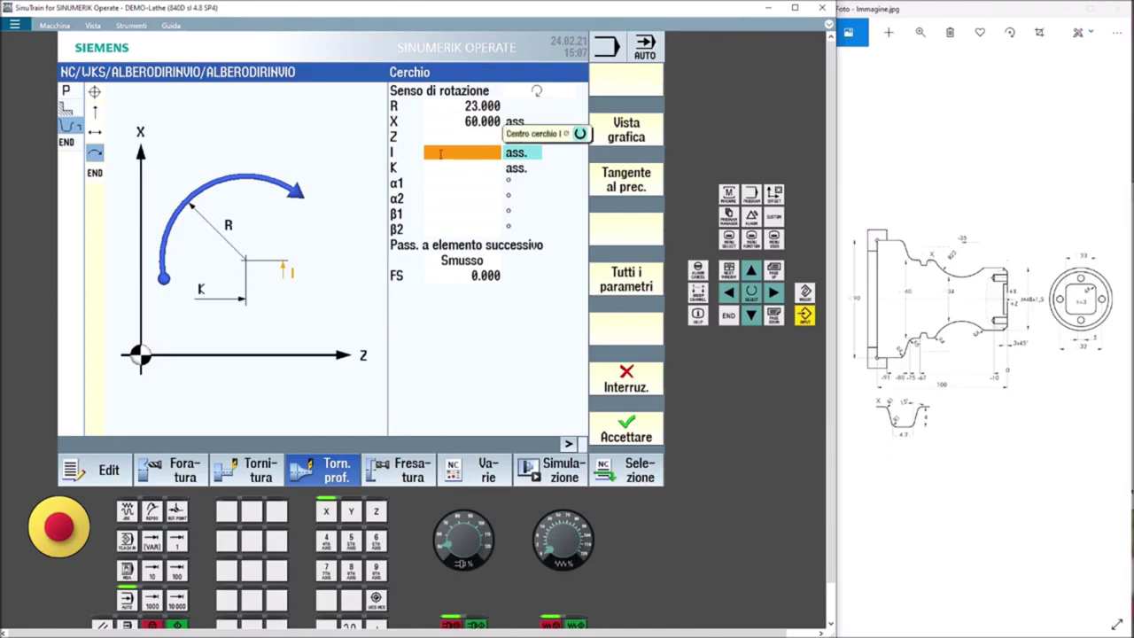
{"action": "left_click", "coordinate": [464, 154]}
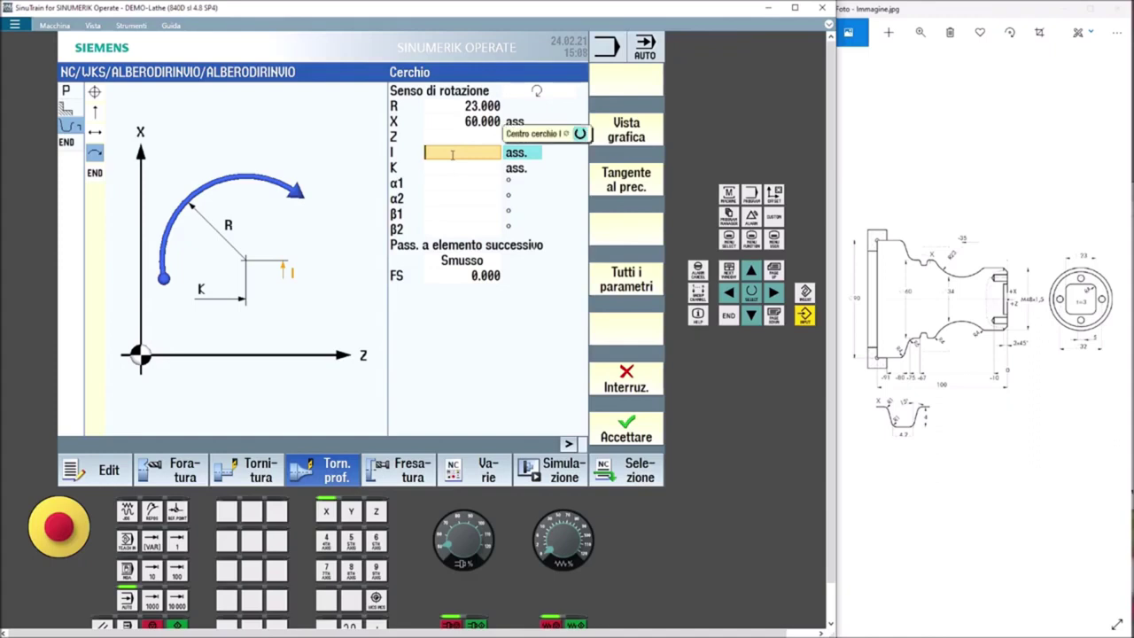
{"action": "type", "text": "80"}
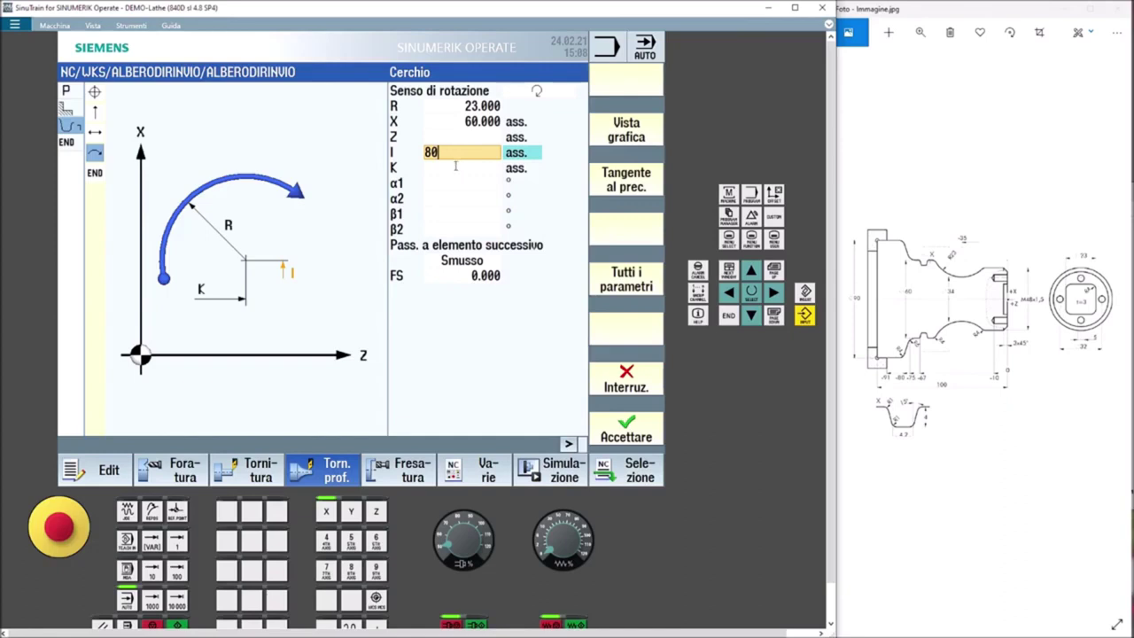
{"action": "key", "text": "Return"}
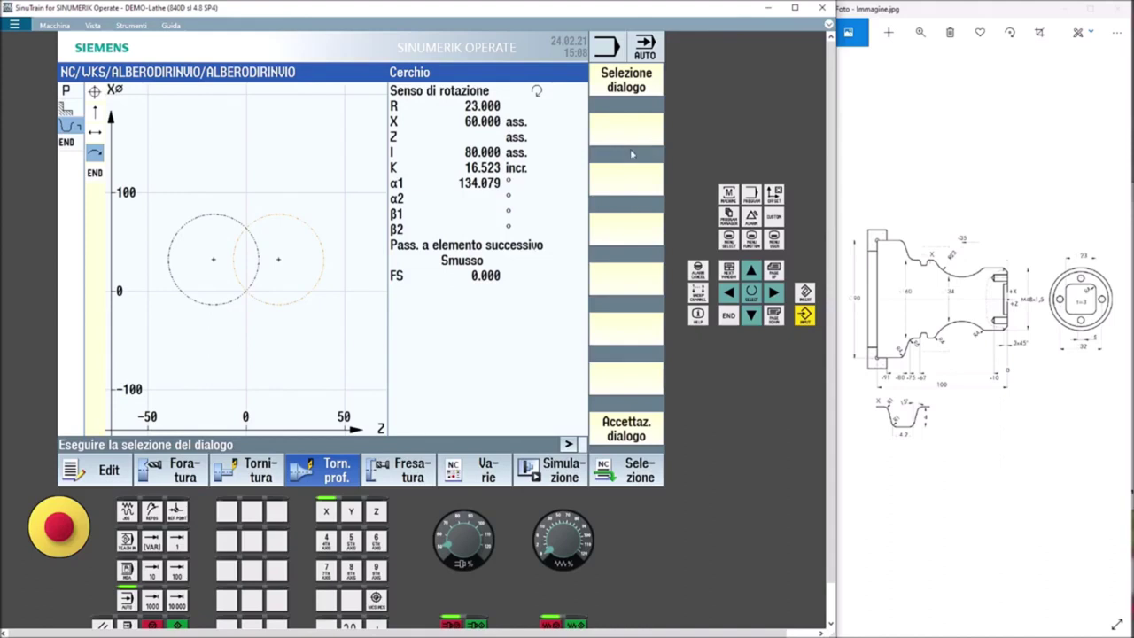
Choose and accept the circle solution with centre K -16.523
{"action": "left_click", "coordinate": [625, 89]}
{"action": "left_click", "coordinate": [624, 89]}
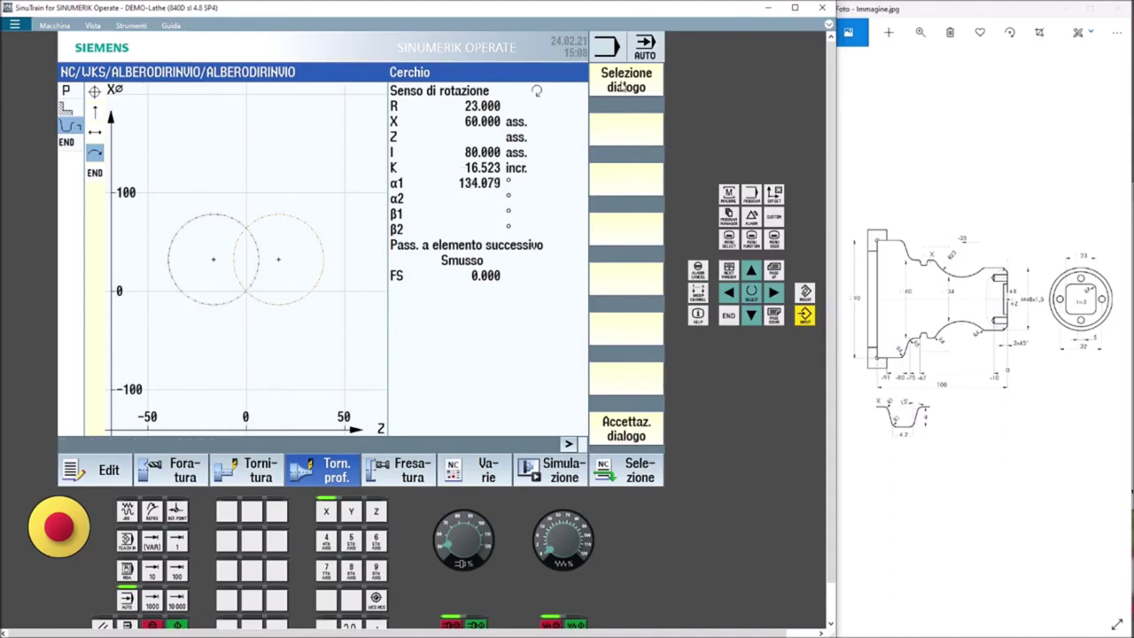
{"action": "left_click", "coordinate": [625, 89]}
{"action": "left_click", "coordinate": [623, 88]}
{"action": "left_click", "coordinate": [623, 88]}
{"action": "left_click", "coordinate": [623, 87]}
{"action": "left_click", "coordinate": [623, 88]}
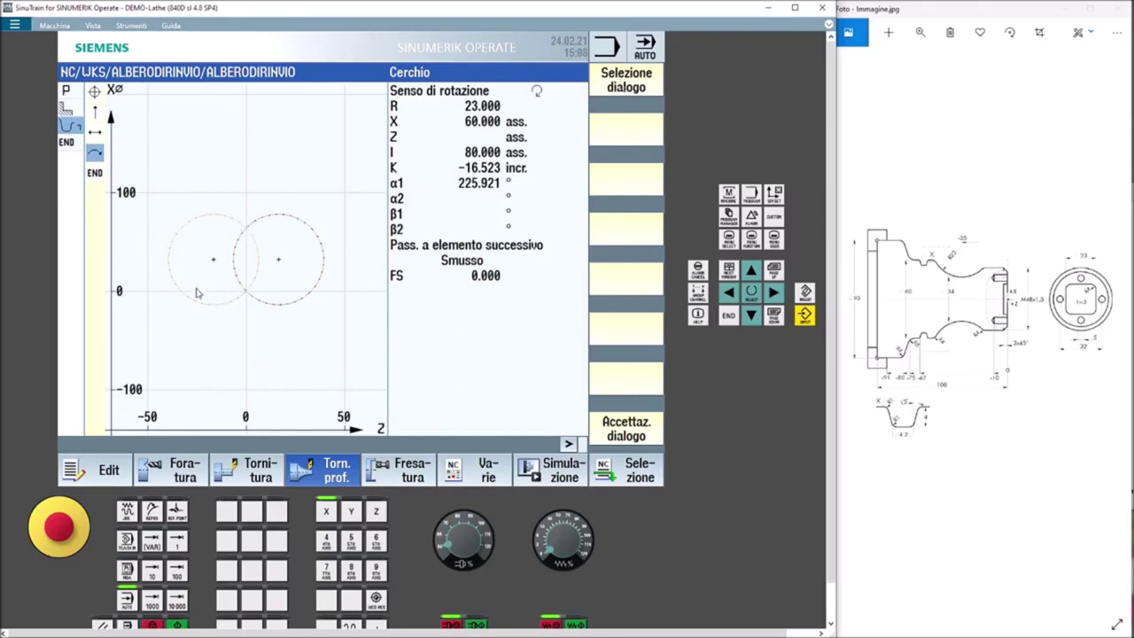
{"action": "left_click", "coordinate": [617, 440]}
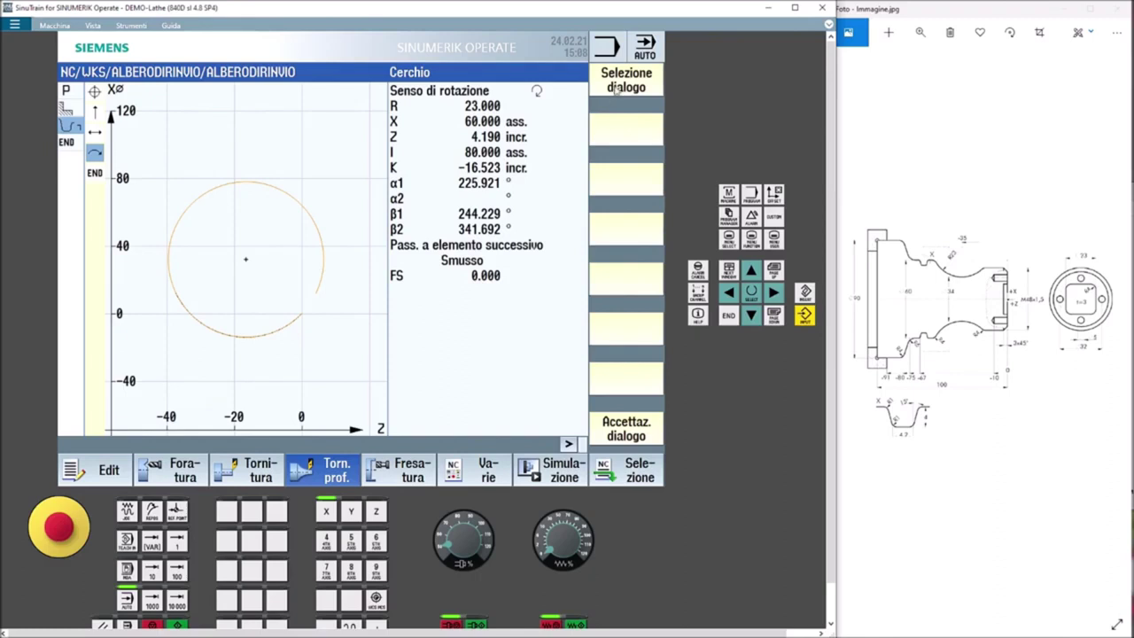
Choose and accept the arc end point solution Z -37.235
{"action": "left_click", "coordinate": [614, 92]}
{"action": "left_click", "coordinate": [614, 92]}
{"action": "left_click", "coordinate": [614, 91]}
{"action": "left_click", "coordinate": [614, 92]}
{"action": "left_click", "coordinate": [614, 91]}
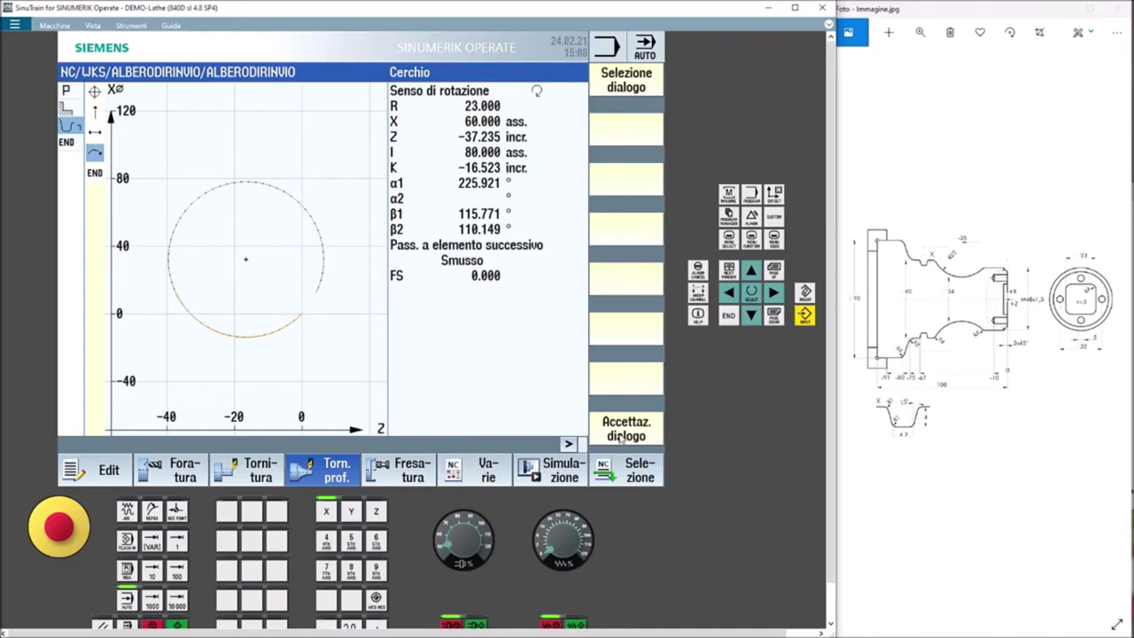
{"action": "left_click", "coordinate": [623, 431]}
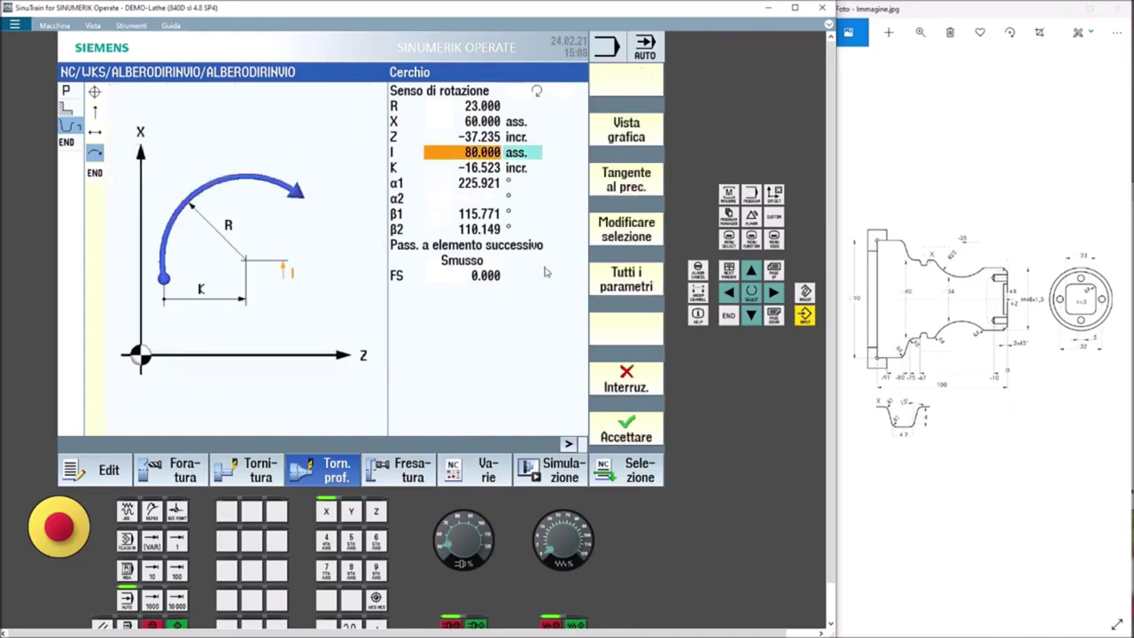
Review the computed I and K centre values and accept the R 23 arc
{"action": "left_click", "coordinate": [472, 166]}
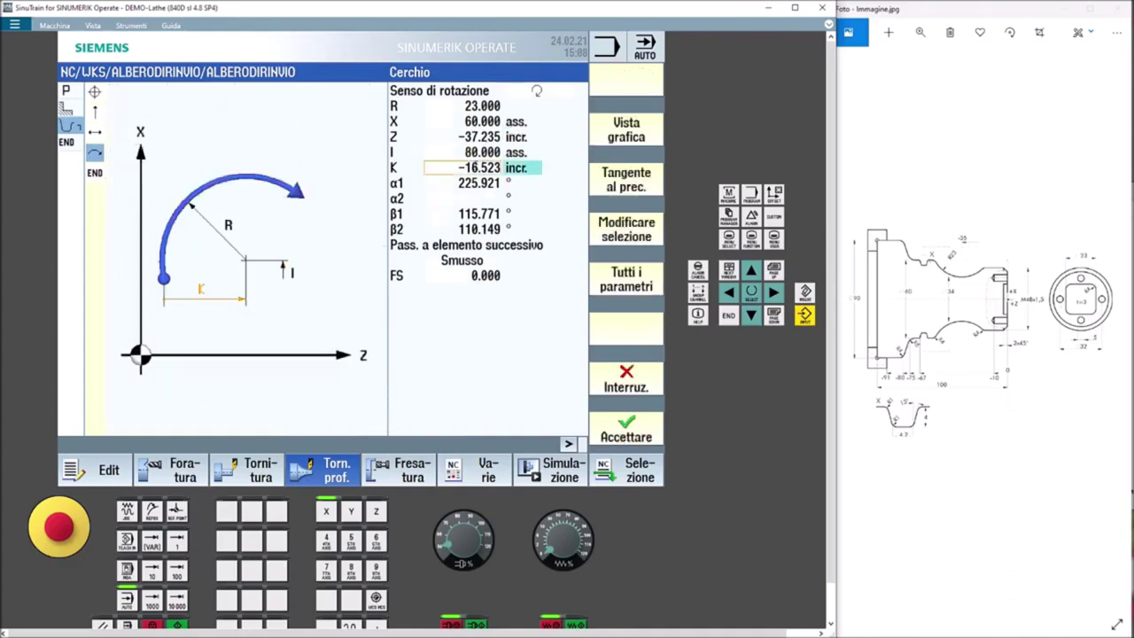
{"action": "left_click", "coordinate": [462, 152]}
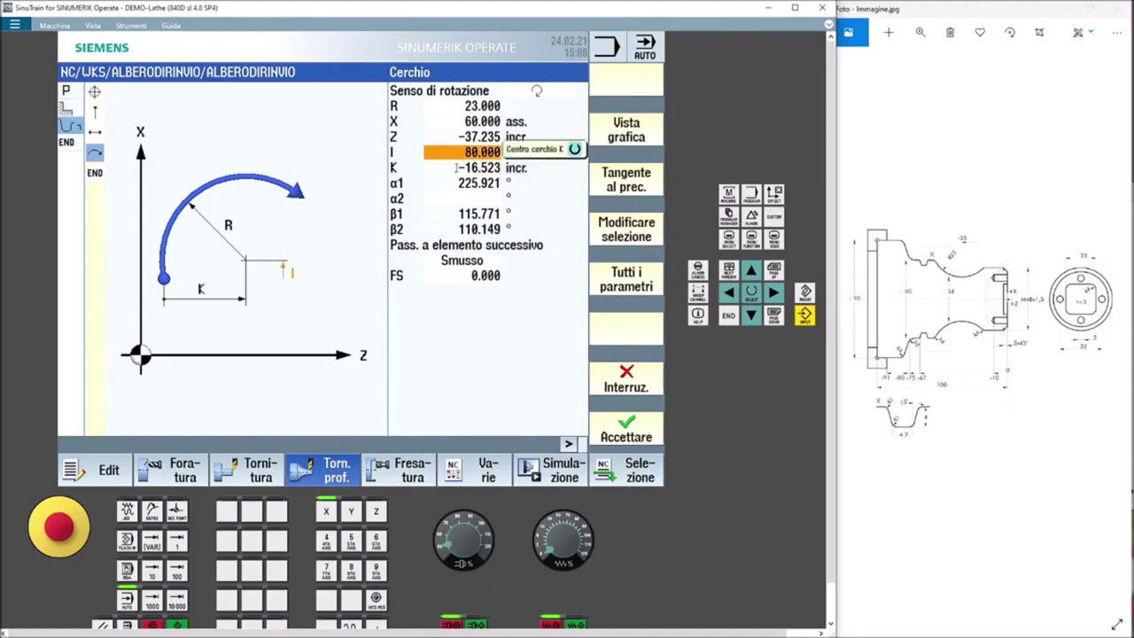
{"action": "left_click", "coordinate": [458, 167]}
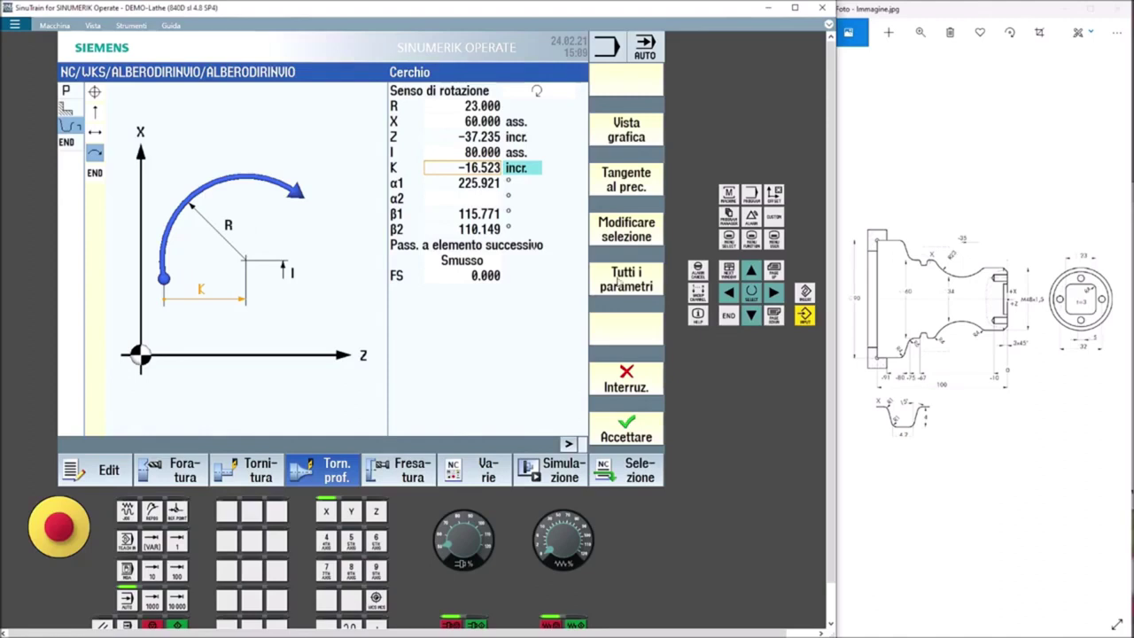
{"action": "left_click", "coordinate": [473, 152]}
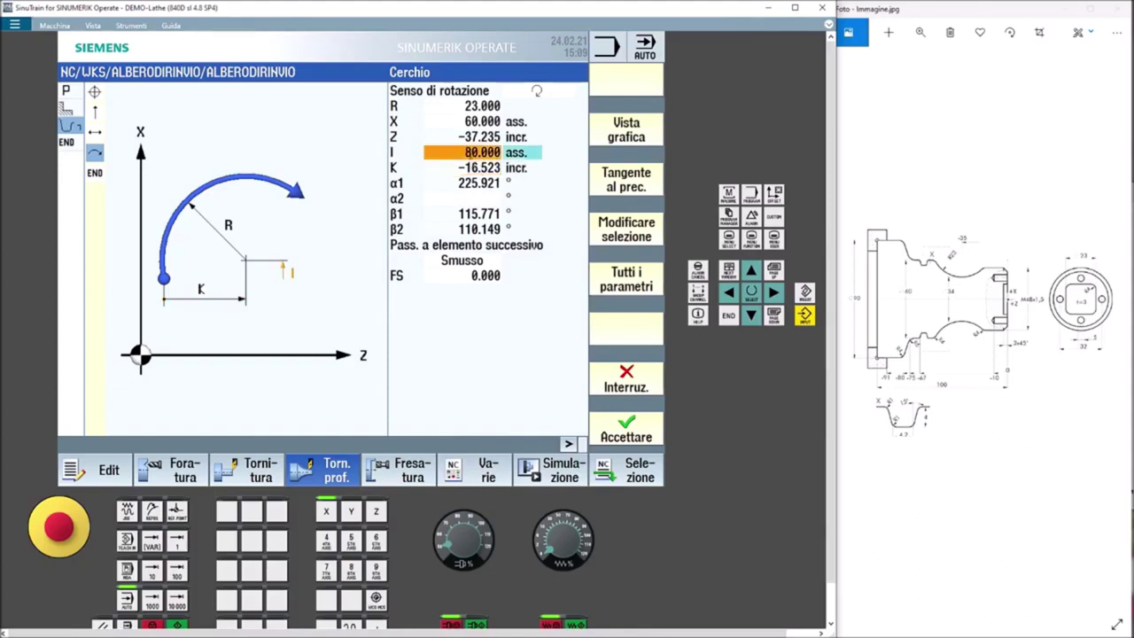
{"action": "left_click", "coordinate": [465, 168]}
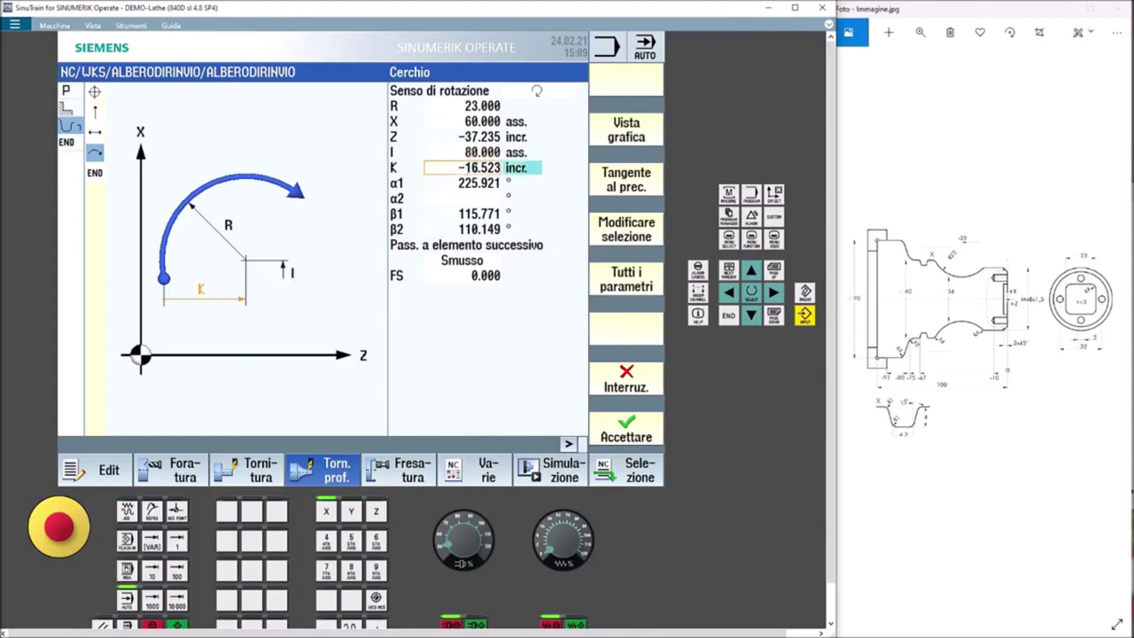
{"action": "left_click", "coordinate": [631, 431]}
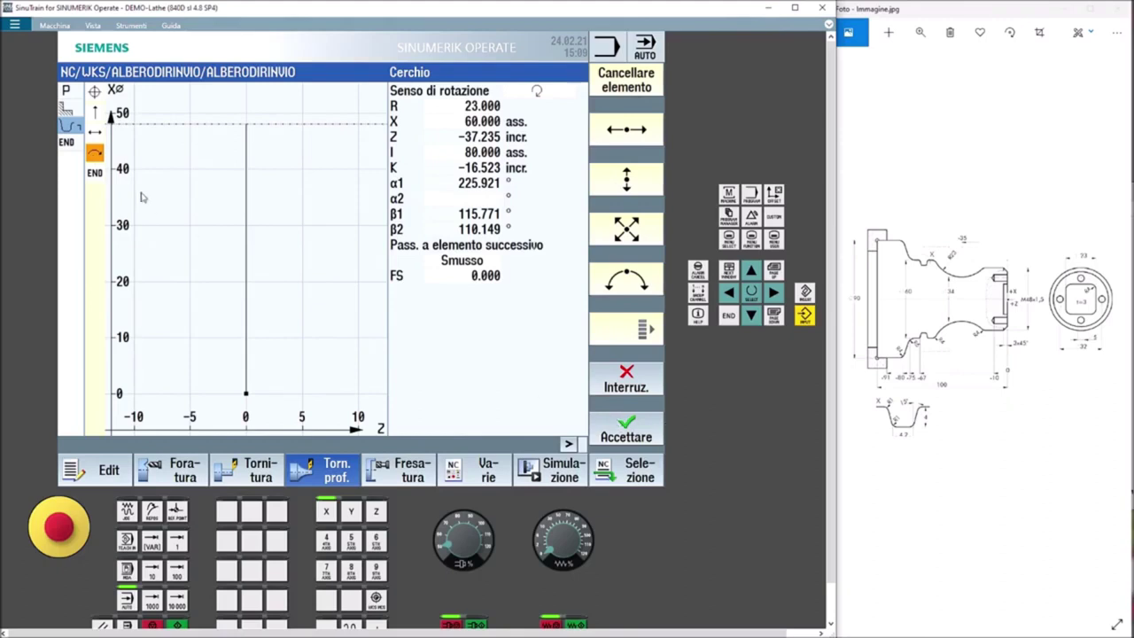
Reopen the arc and change its transition to the next element to radius 4
{"action": "left_click", "coordinate": [475, 168]}
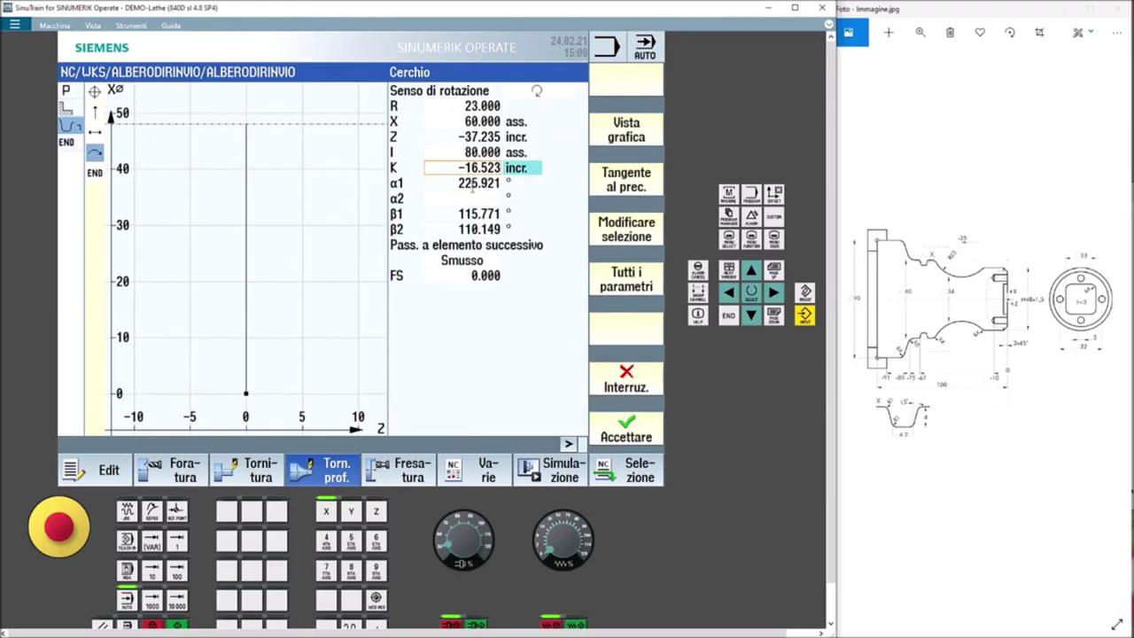
{"action": "left_click", "coordinate": [462, 263]}
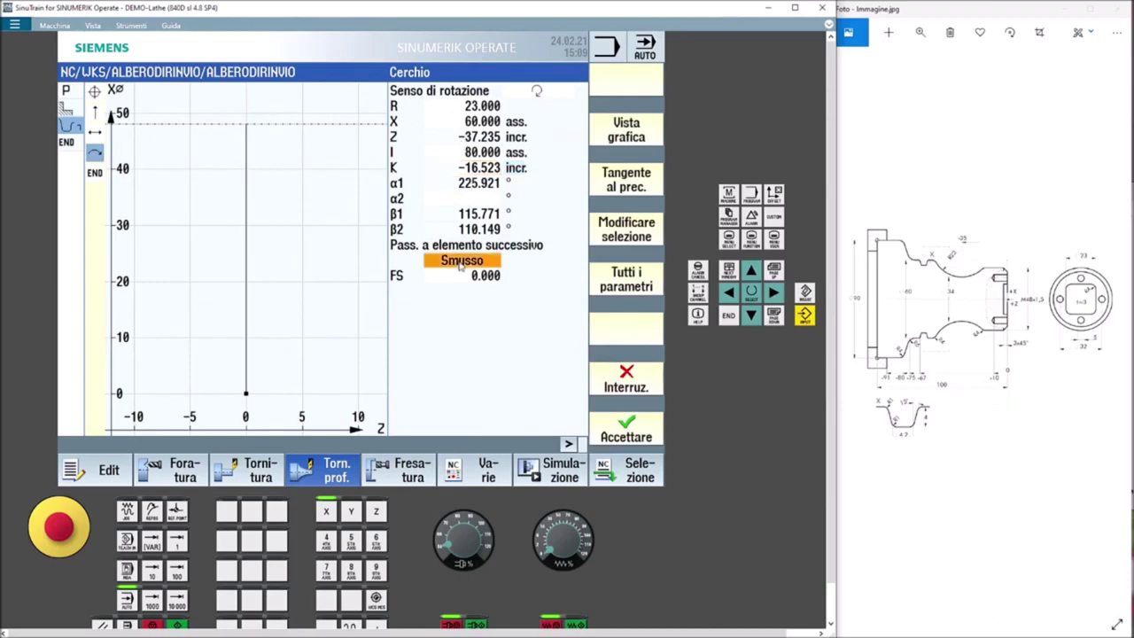
{"action": "left_click", "coordinate": [461, 263]}
{"action": "left_click", "coordinate": [469, 292]}
{"action": "left_click", "coordinate": [479, 275]}
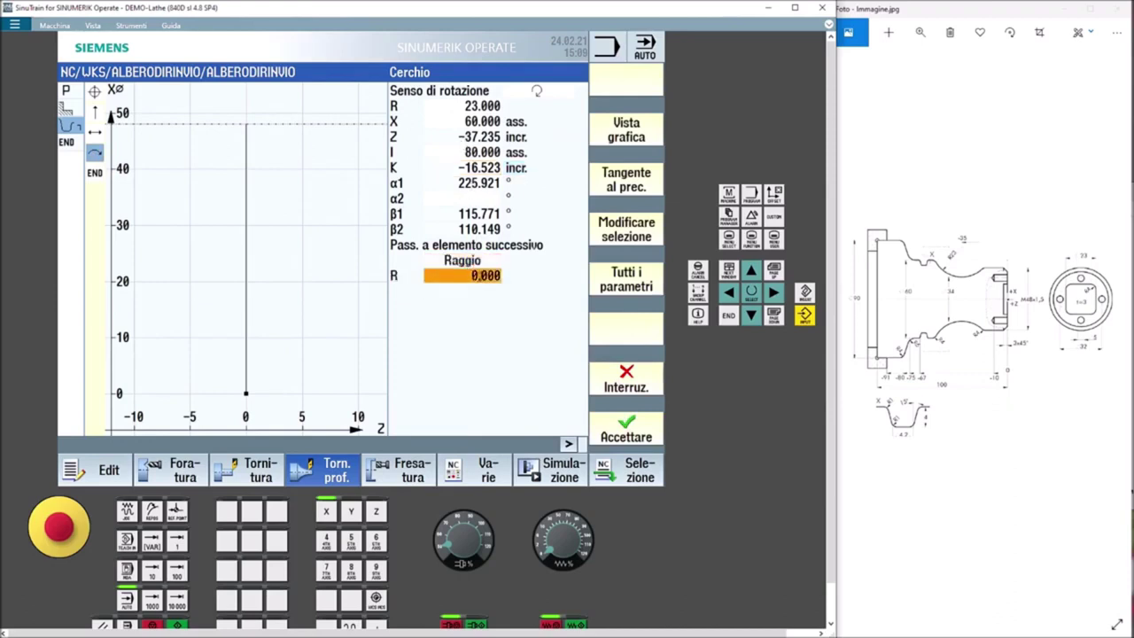
{"action": "type", "text": "4"}
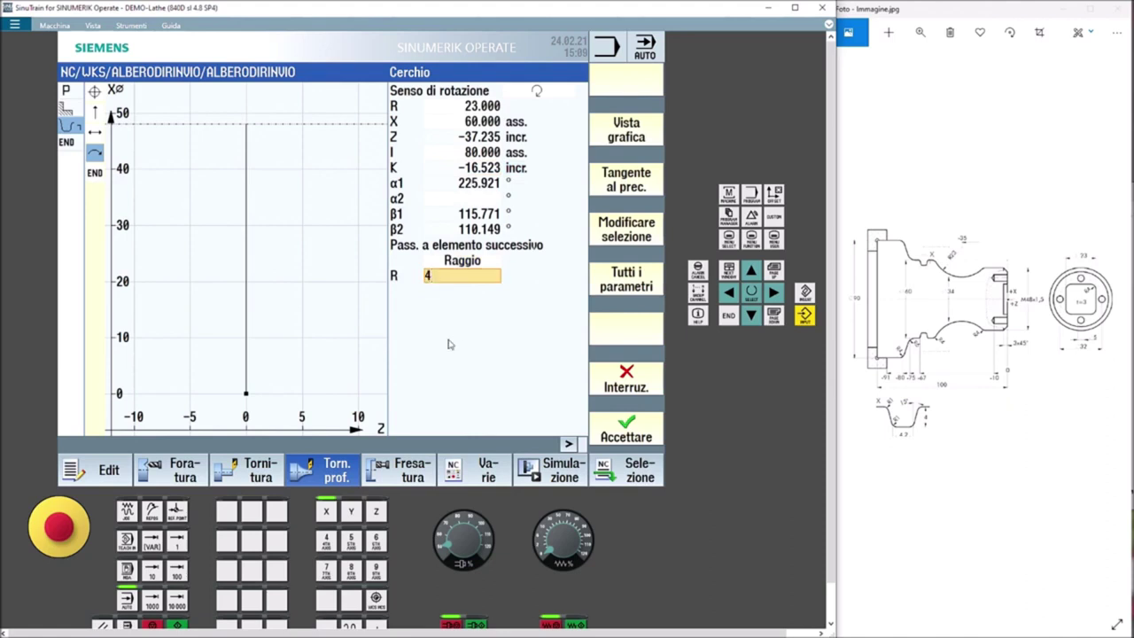
{"action": "left_click", "coordinate": [478, 167]}
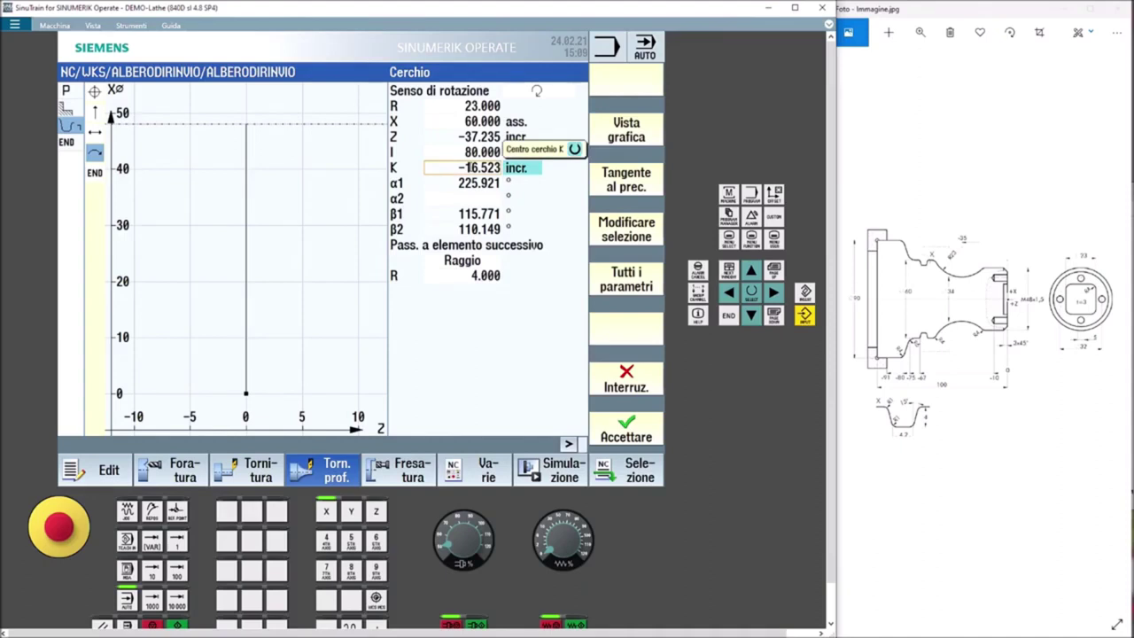
Set the arc centre K to -35 absolute and accept the arc
{"action": "left_click", "coordinate": [517, 169]}
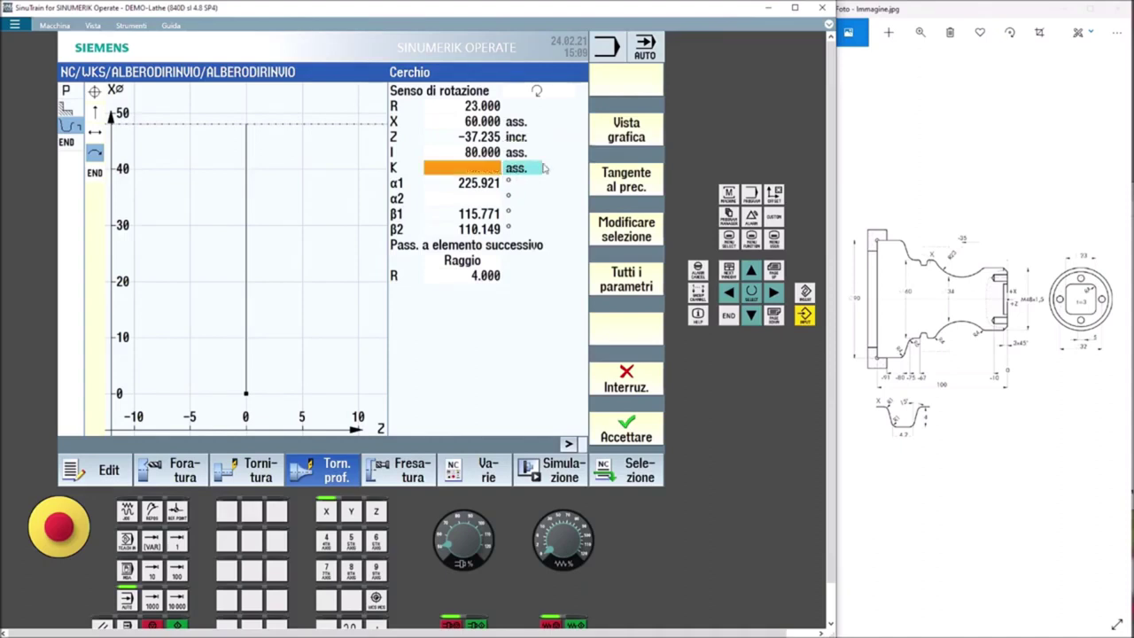
{"action": "left_click", "coordinate": [472, 170]}
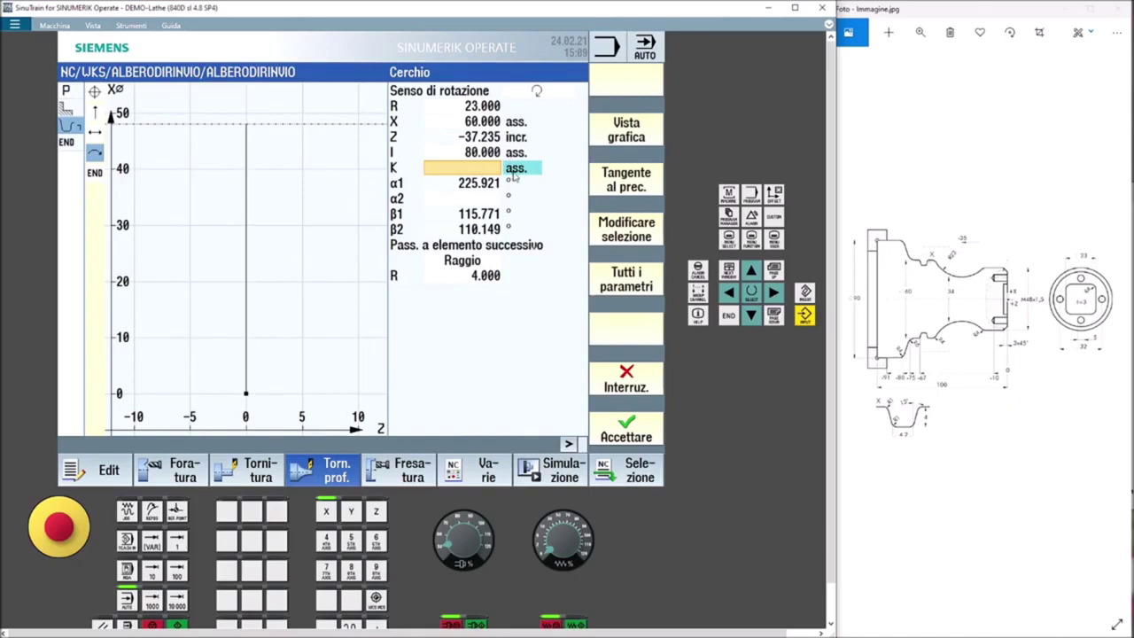
{"action": "left_click", "coordinate": [517, 172]}
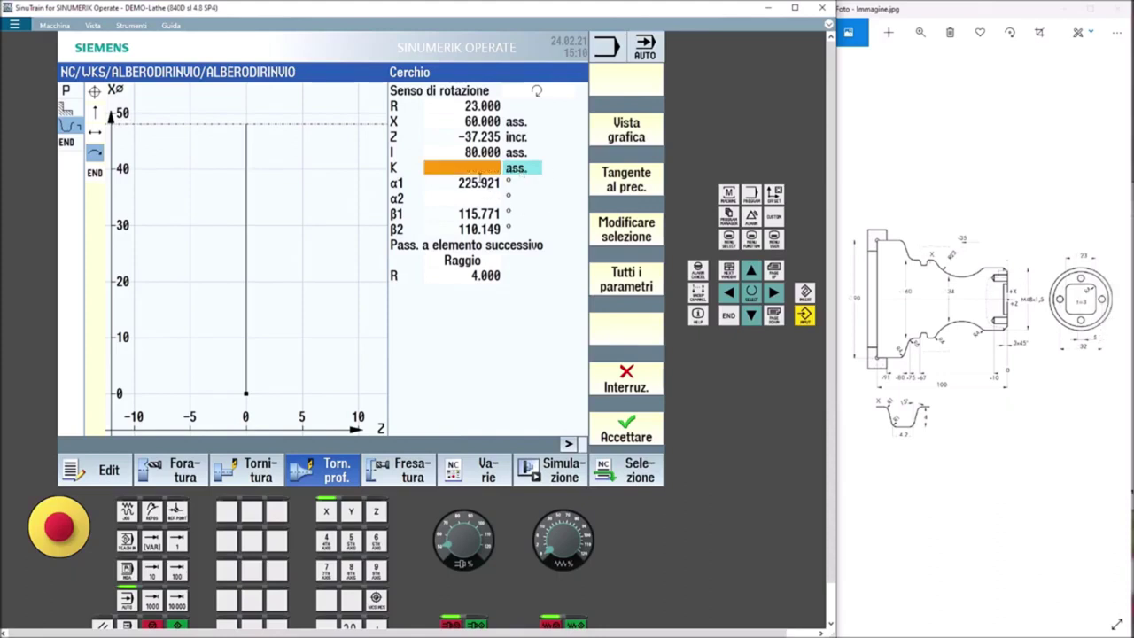
{"action": "type", "text": "-35"}
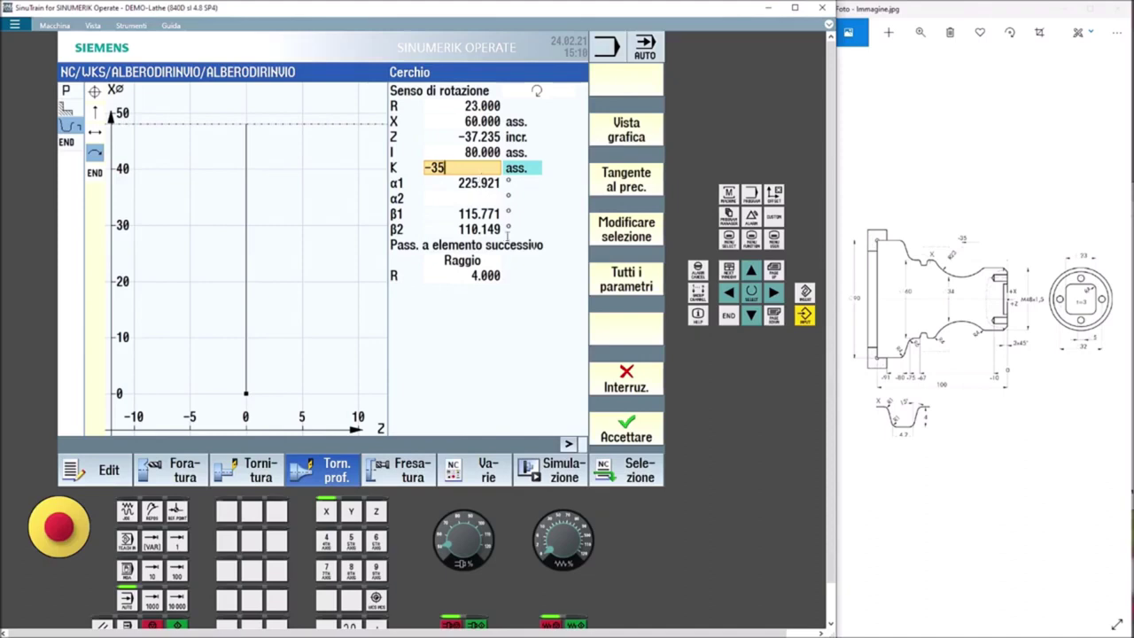
{"action": "left_click", "coordinate": [615, 436]}
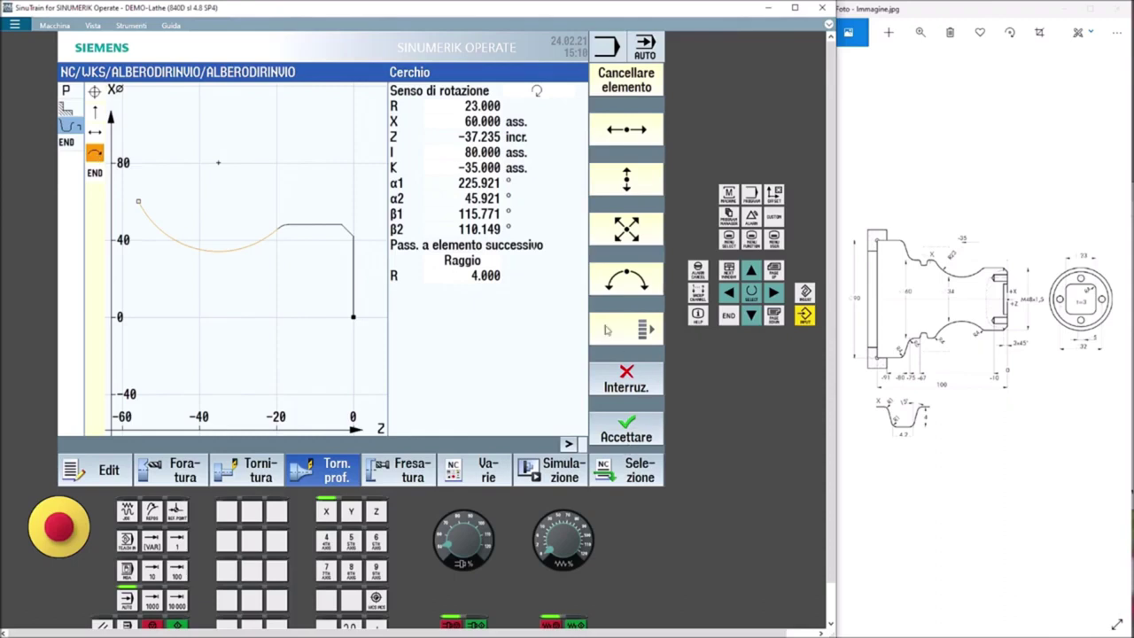
Delete the existing arc element and start a new clockwise arc
{"action": "left_click", "coordinate": [622, 84]}
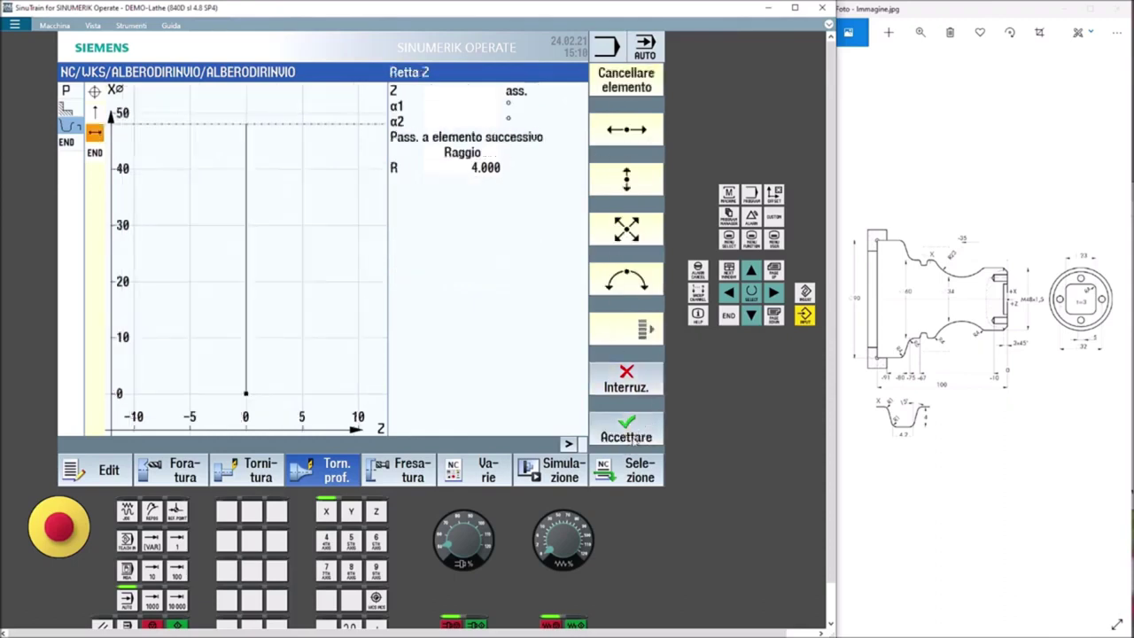
{"action": "left_click", "coordinate": [634, 439]}
{"action": "left_click", "coordinate": [625, 283]}
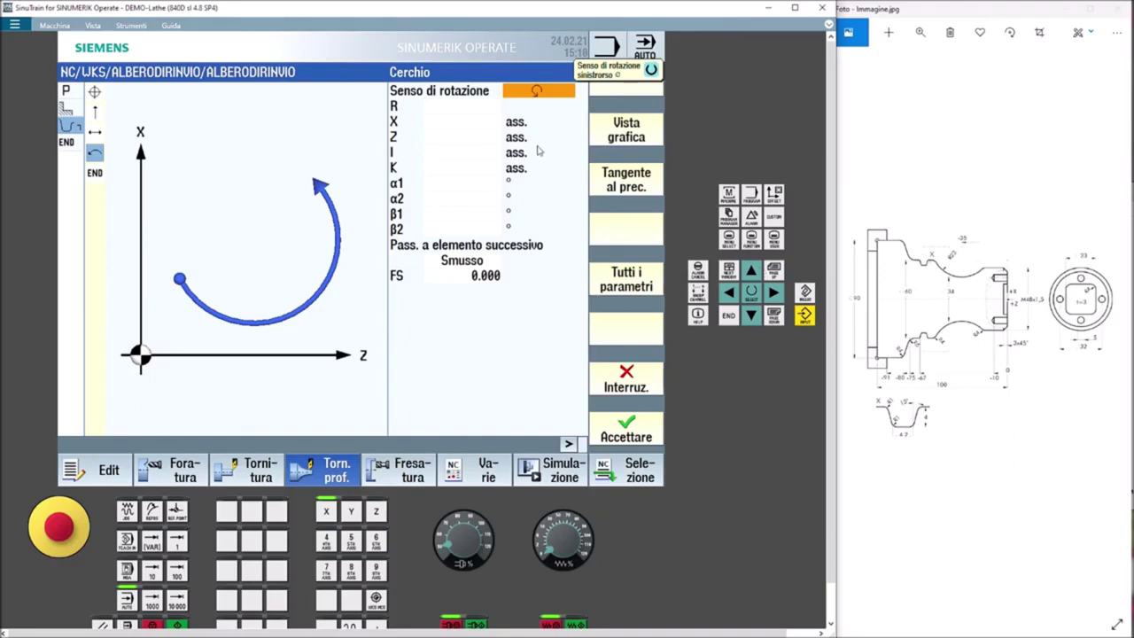
{"action": "left_click", "coordinate": [536, 93]}
{"action": "left_click", "coordinate": [536, 93]}
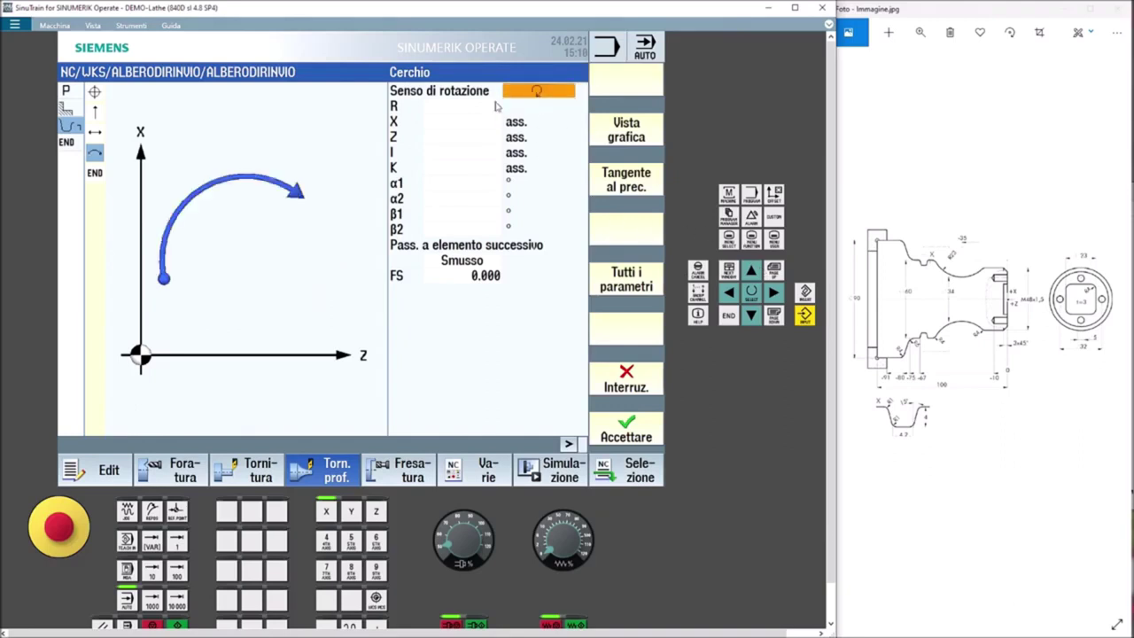
Enter radius 23, end point X 60 and centre I 80 to compute the circles
{"action": "left_click", "coordinate": [485, 107]}
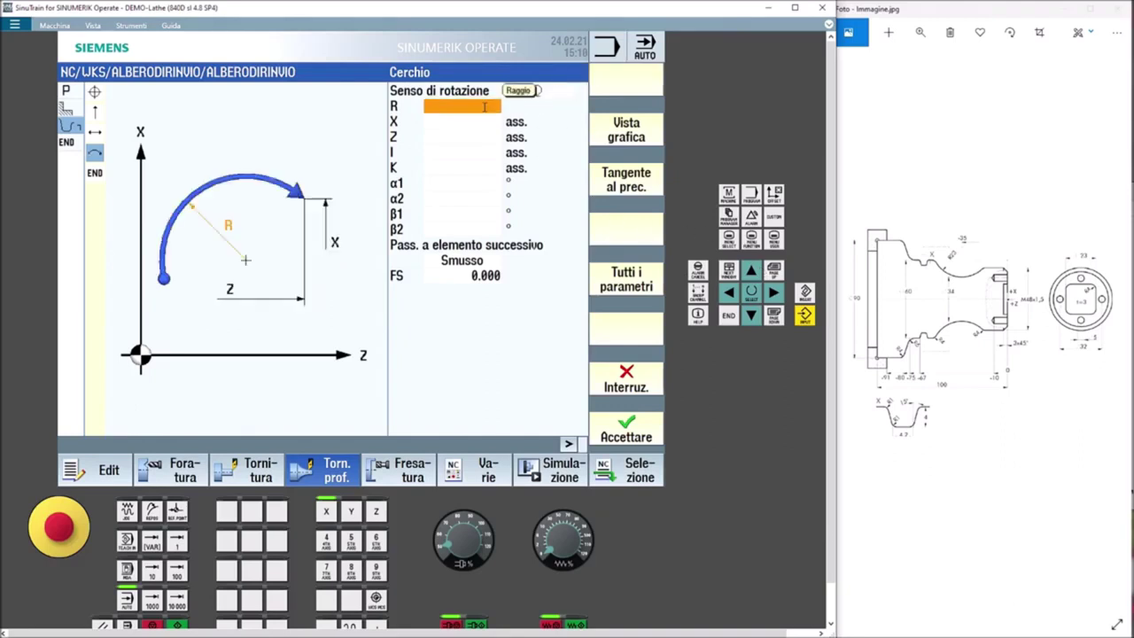
{"action": "type", "text": "23"}
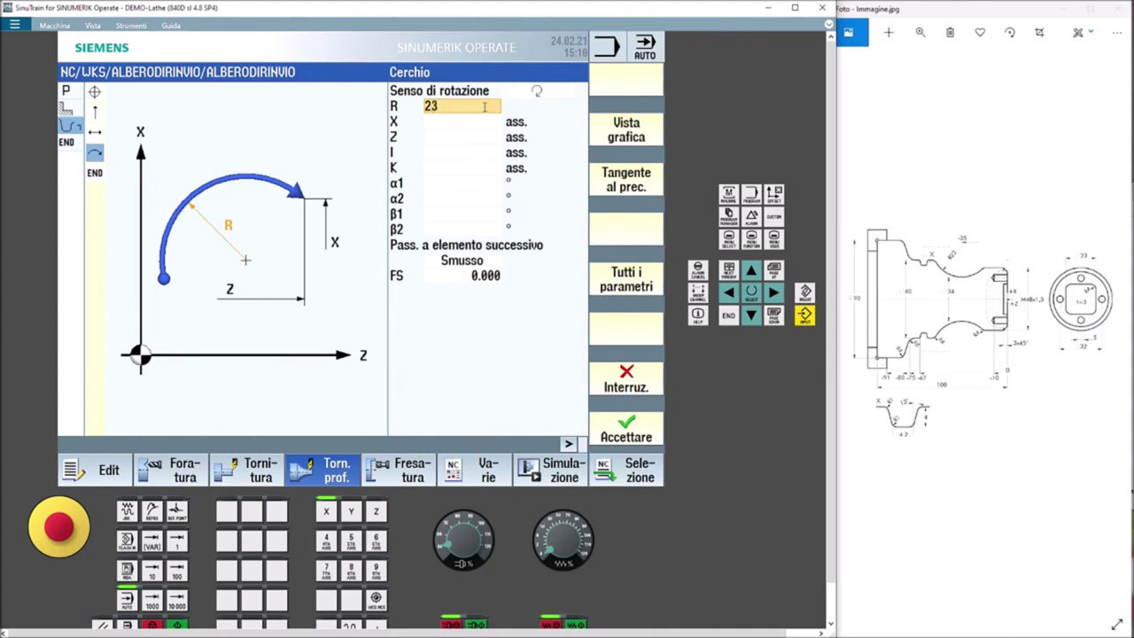
{"action": "left_click", "coordinate": [489, 122]}
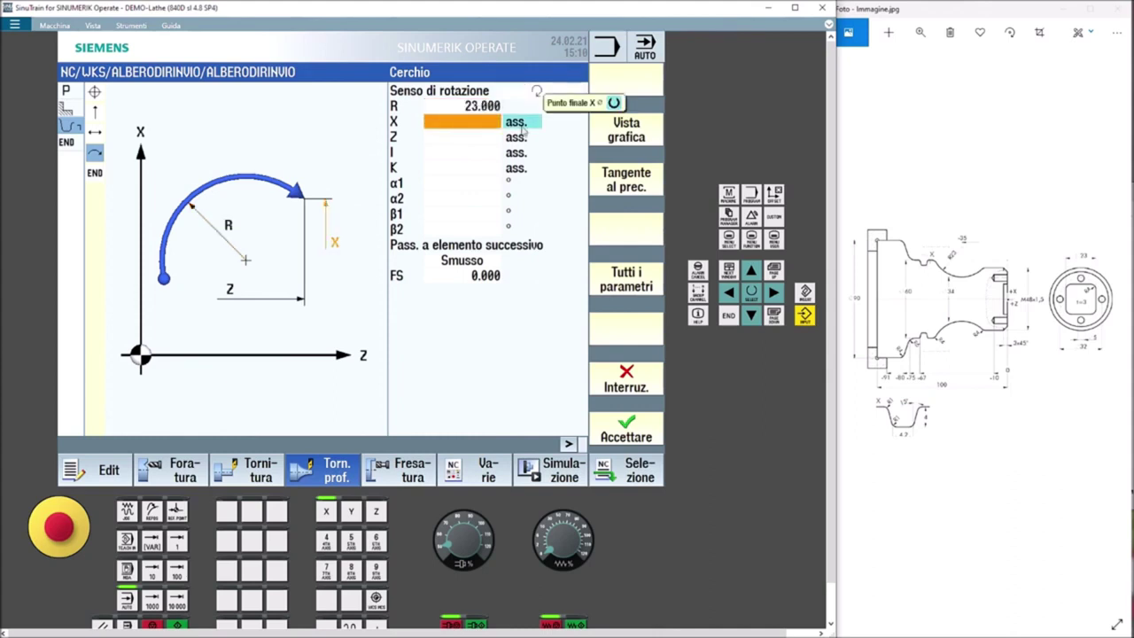
{"action": "type", "text": "6"}
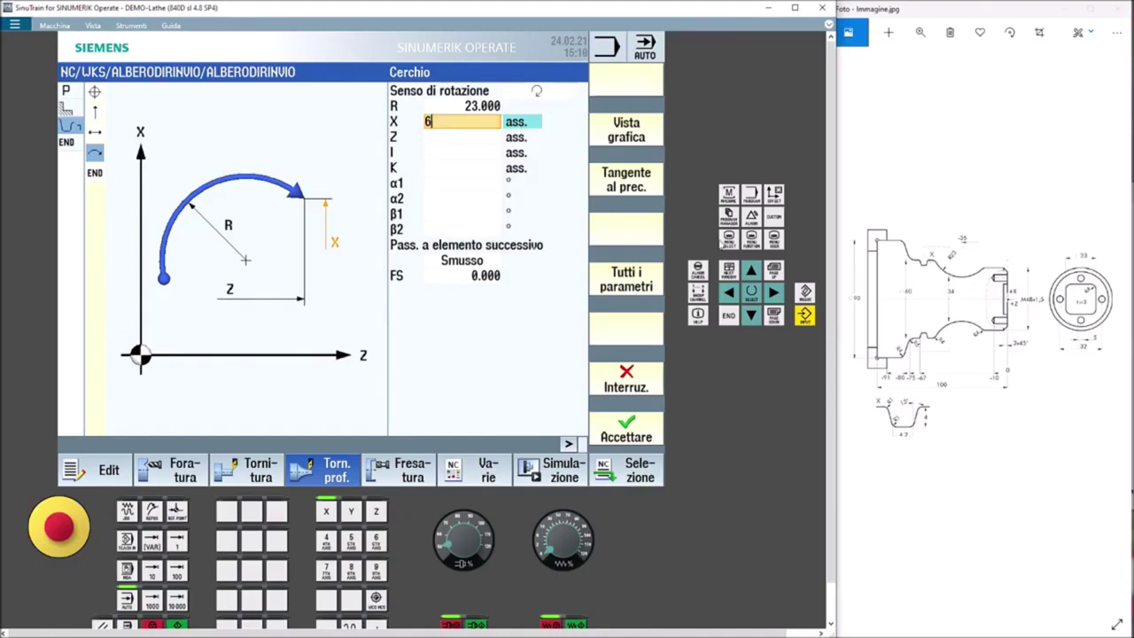
{"action": "type", "text": "0"}
{"action": "left_click", "coordinate": [472, 153]}
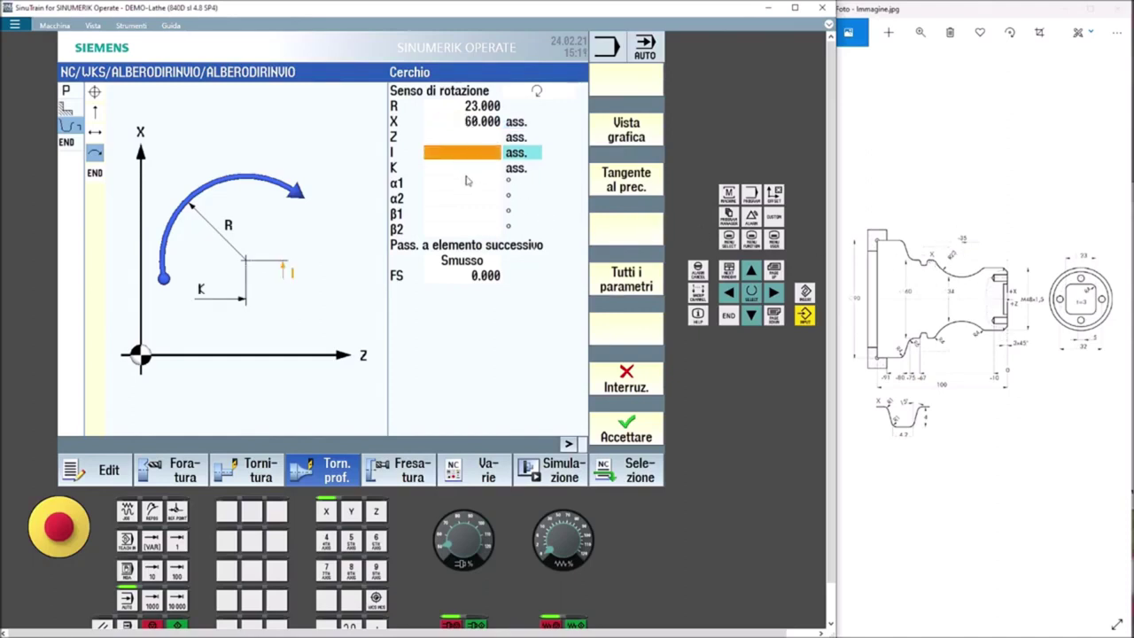
{"action": "type", "text": "80"}
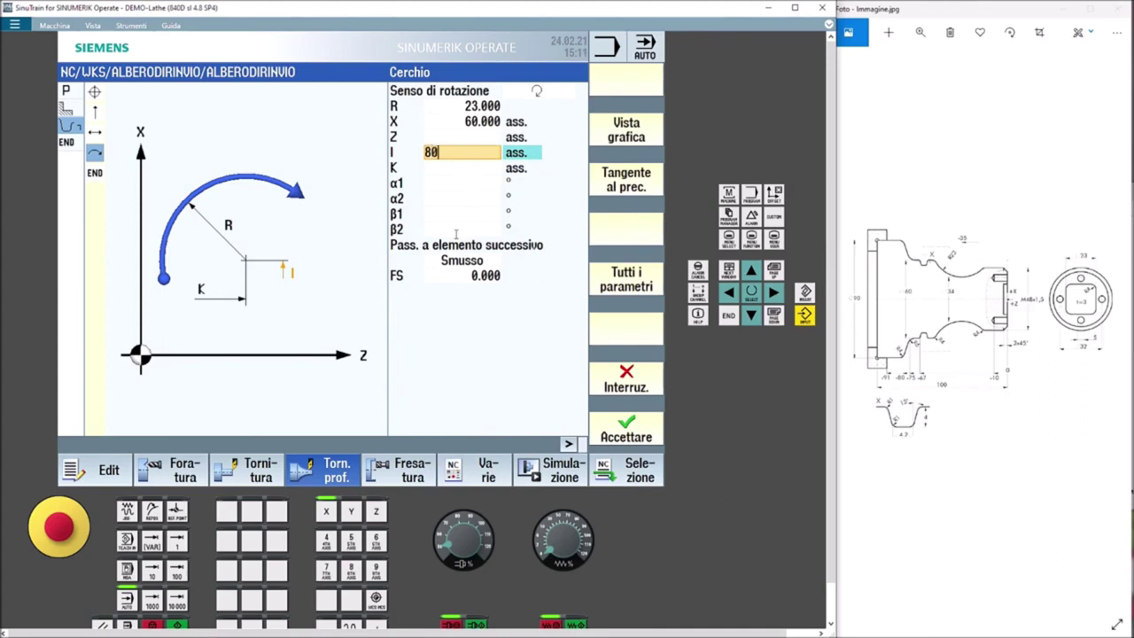
{"action": "key", "text": "Return"}
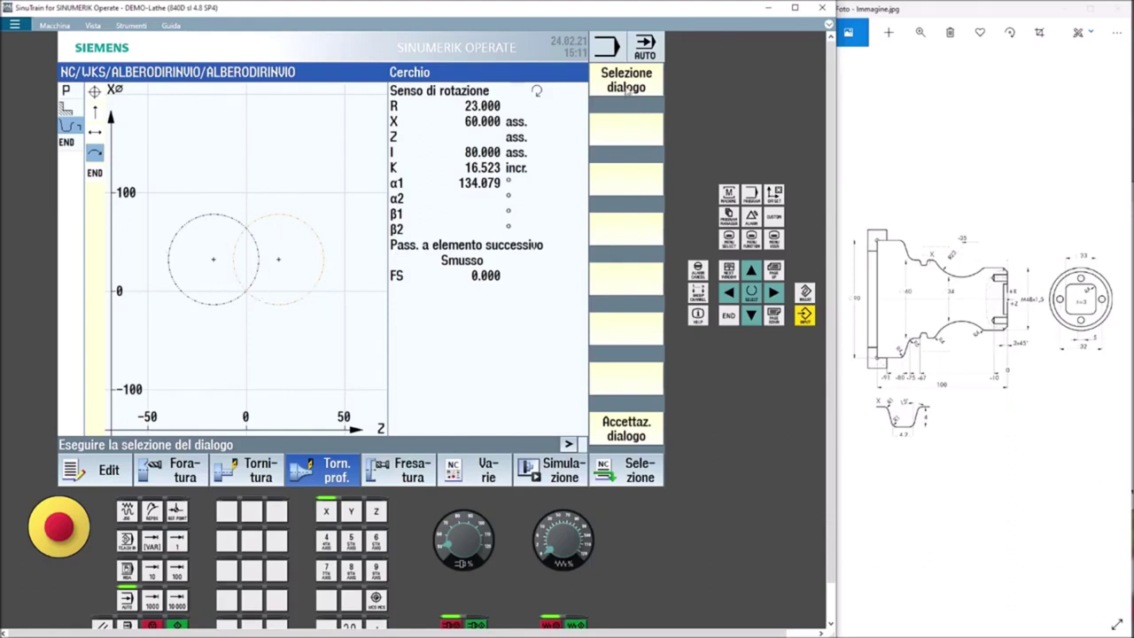
Accept the circle with K -16.523 and the end point solution Z -37.235
{"action": "left_click", "coordinate": [625, 87]}
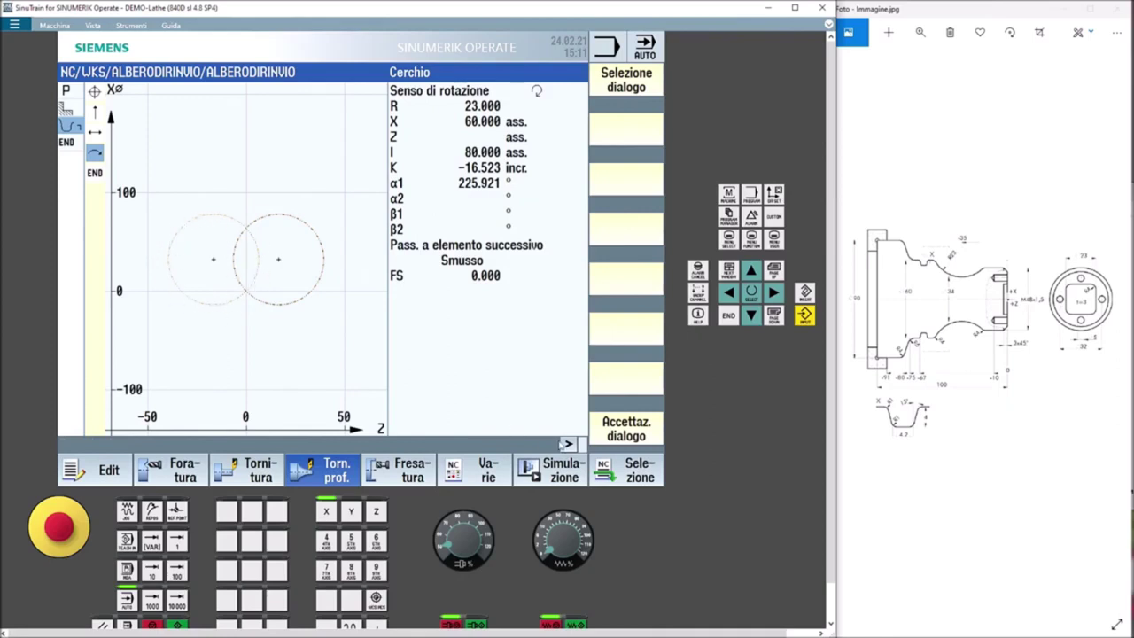
{"action": "left_click", "coordinate": [628, 435]}
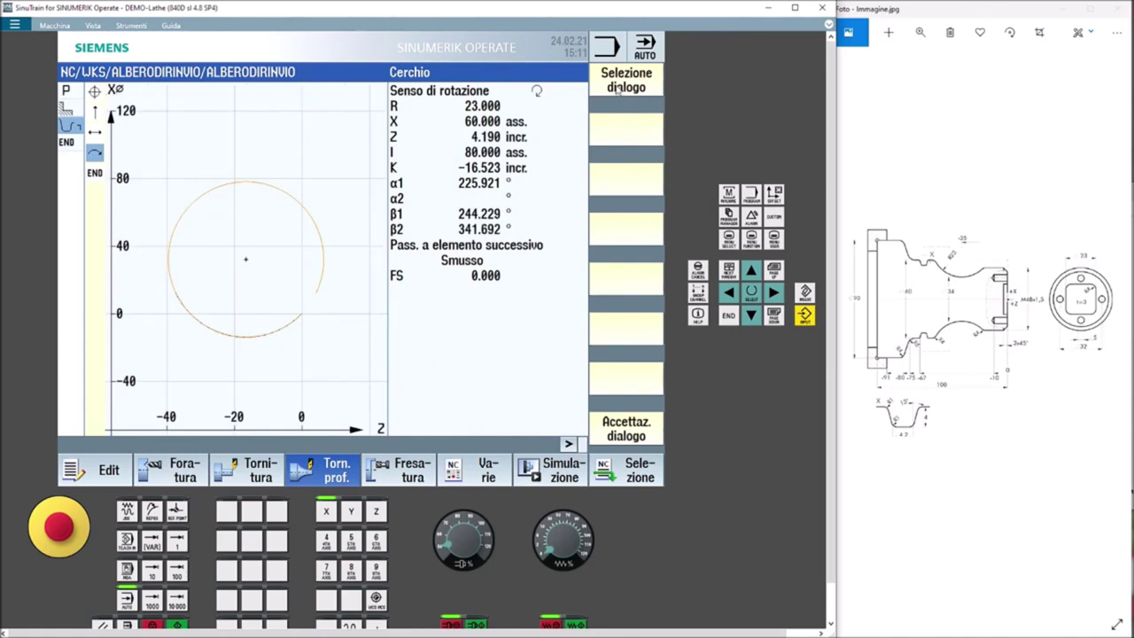
{"action": "left_click", "coordinate": [617, 92]}
{"action": "left_click", "coordinate": [617, 92]}
{"action": "left_click", "coordinate": [617, 92]}
{"action": "left_click", "coordinate": [617, 92]}
{"action": "left_click", "coordinate": [617, 92]}
{"action": "left_click", "coordinate": [618, 92]}
{"action": "left_click", "coordinate": [617, 93]}
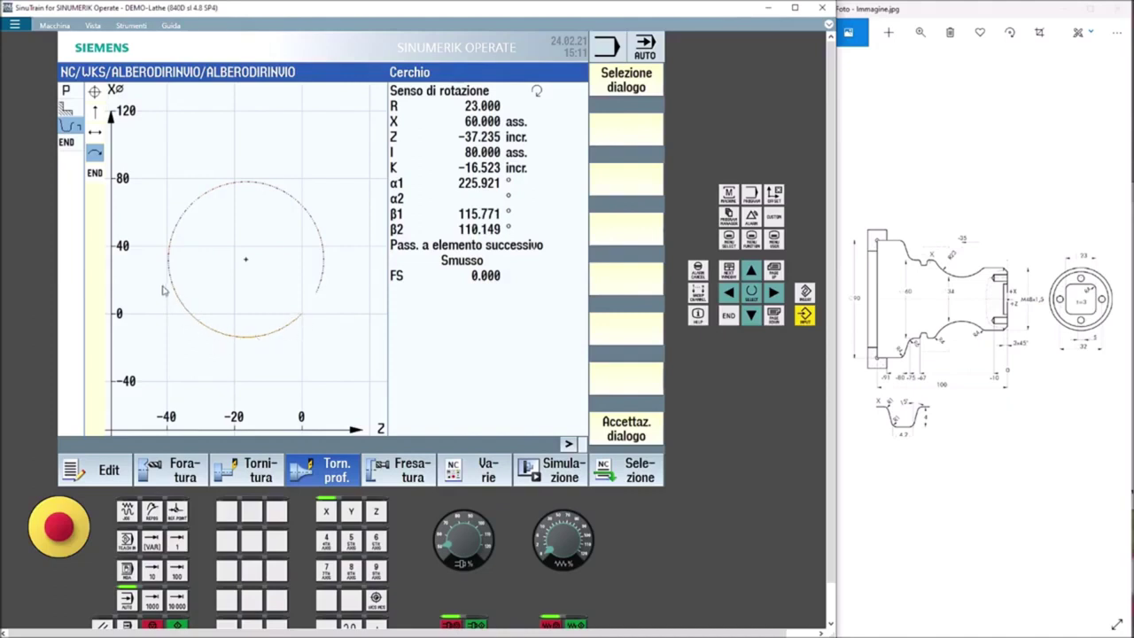
{"action": "left_click", "coordinate": [618, 435]}
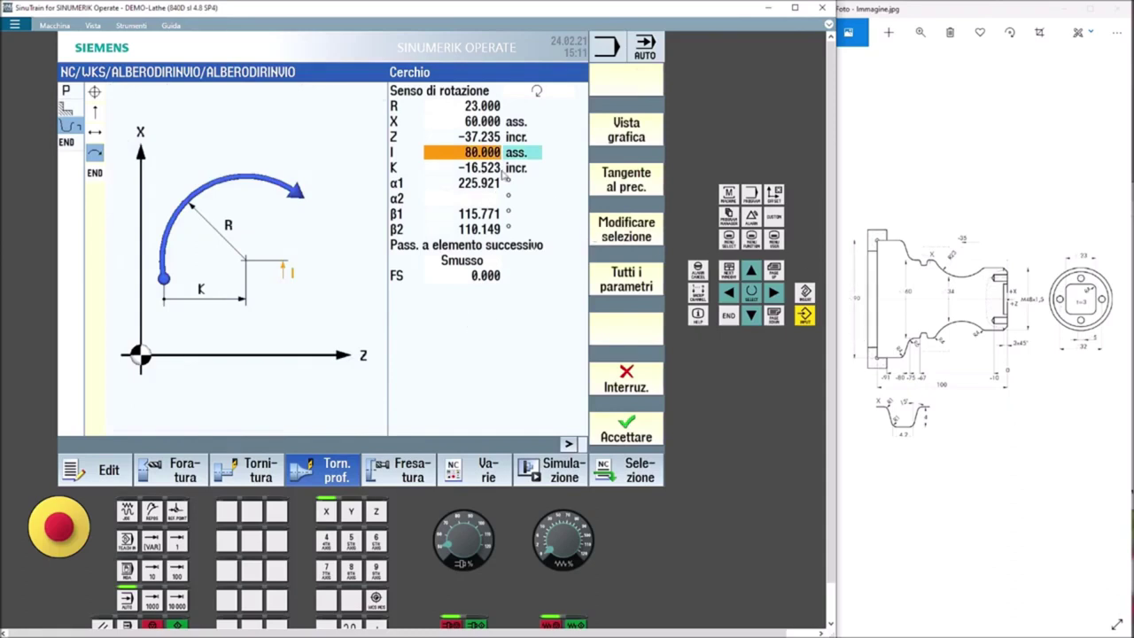
Set the arc centre K to -35 absolute
{"action": "left_click", "coordinate": [460, 167]}
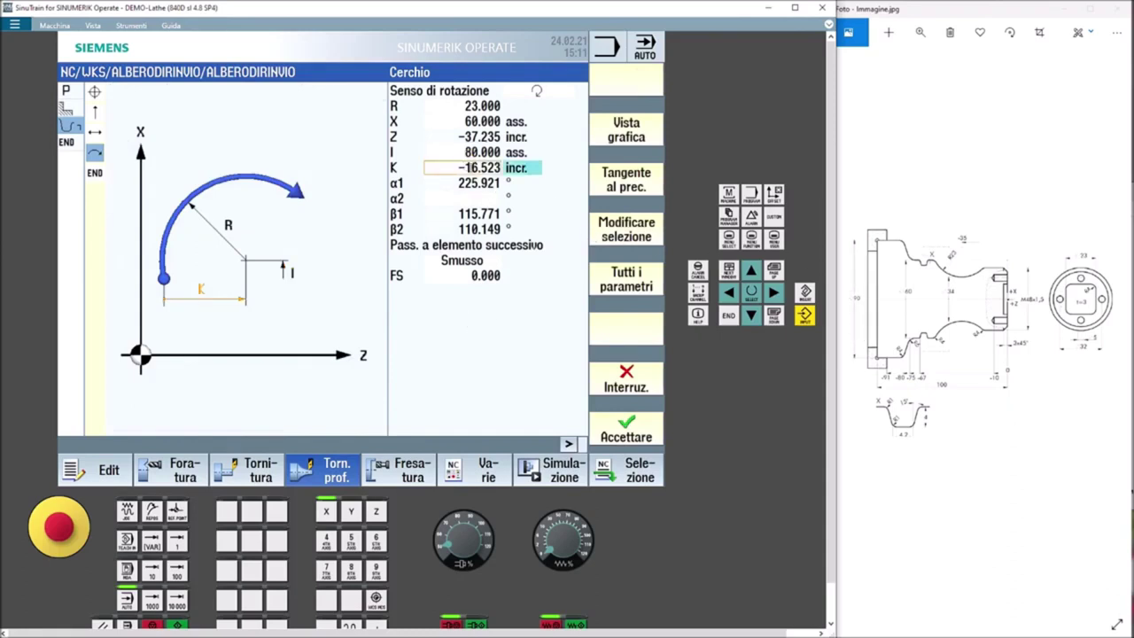
{"action": "left_click", "coordinate": [517, 170]}
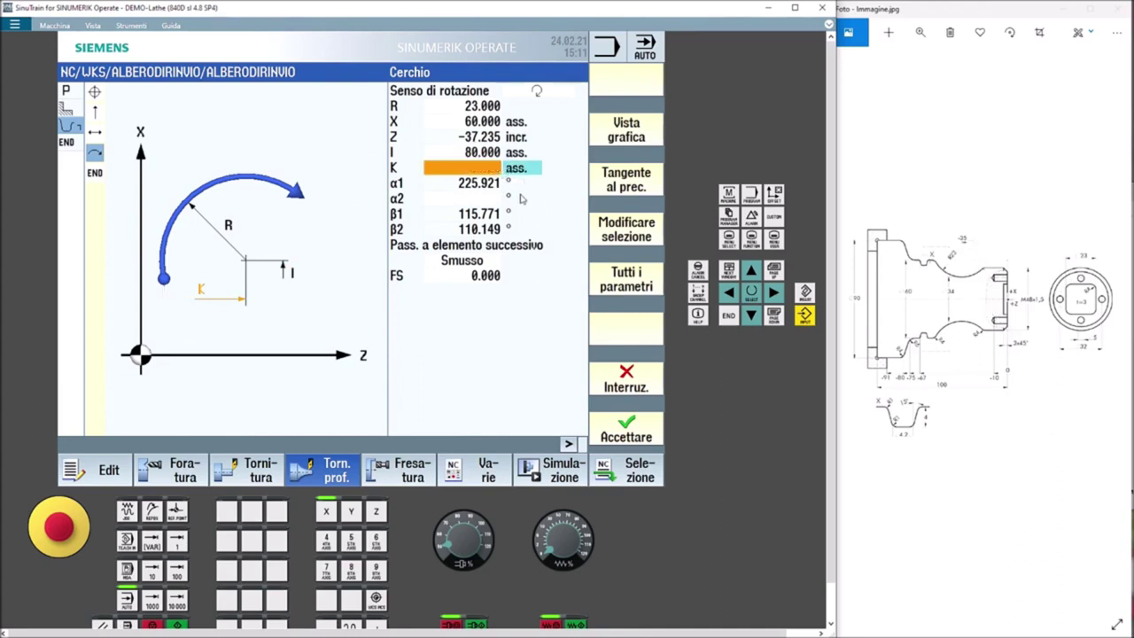
{"action": "type", "text": "-35"}
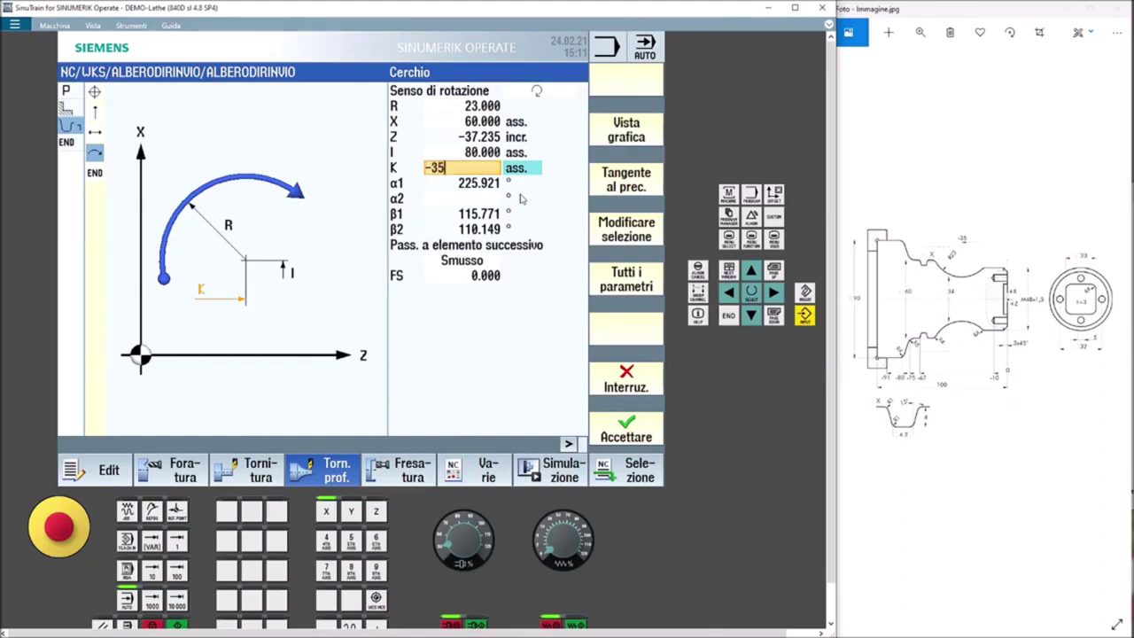
{"action": "left_click", "coordinate": [474, 264]}
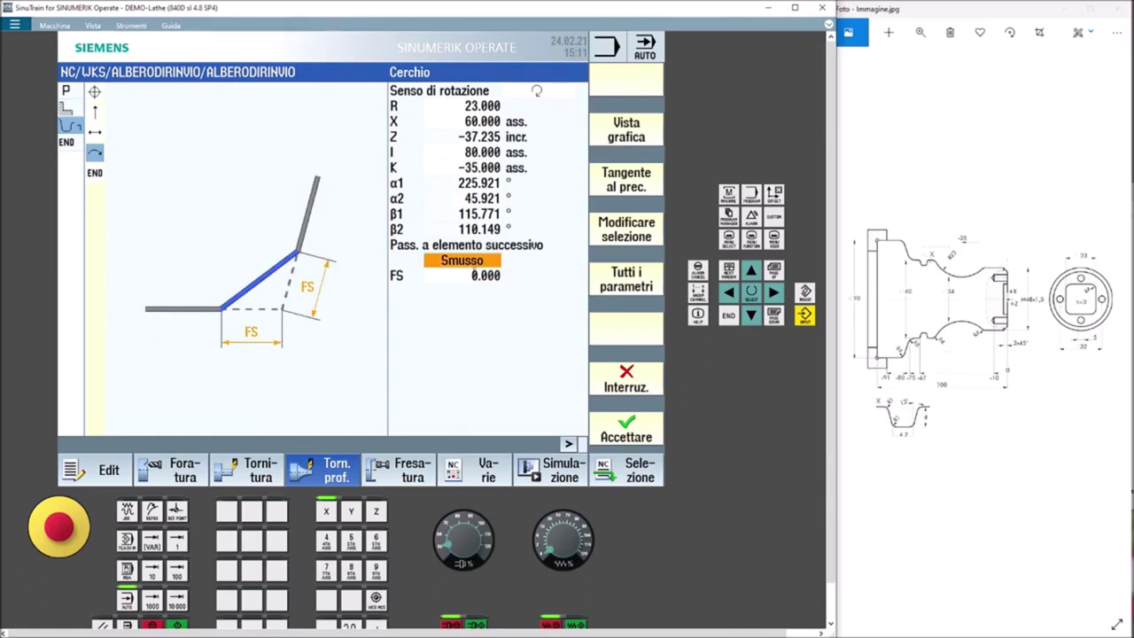
Give the arc a radius 4 transition and accept it
{"action": "left_click", "coordinate": [474, 270]}
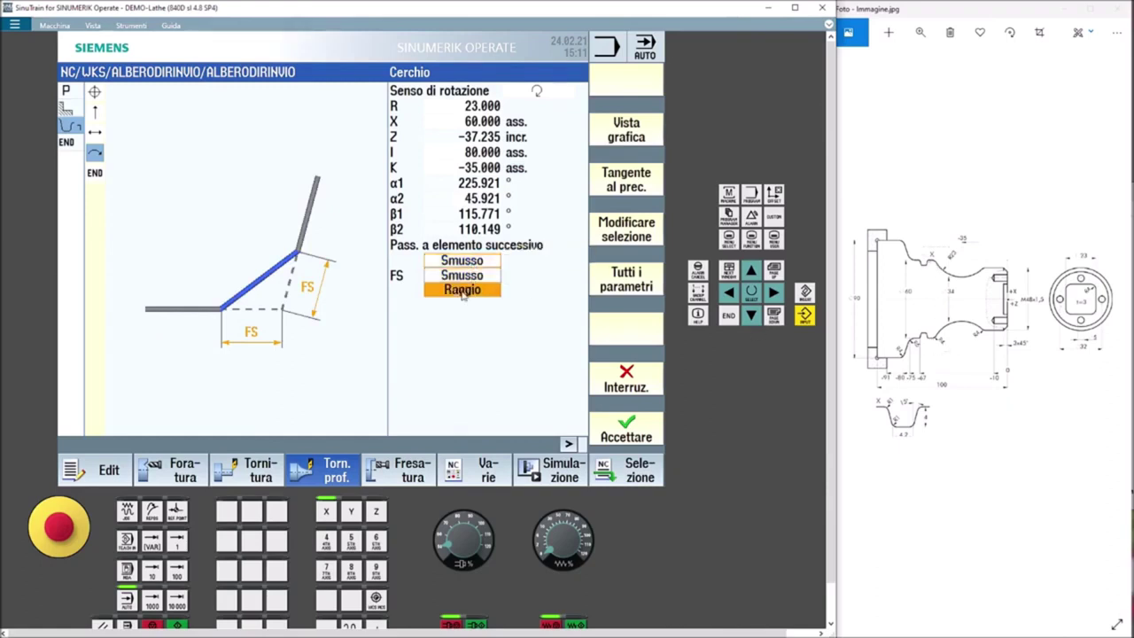
{"action": "left_click", "coordinate": [465, 292]}
{"action": "left_click", "coordinate": [471, 275]}
{"action": "type", "text": "4"}
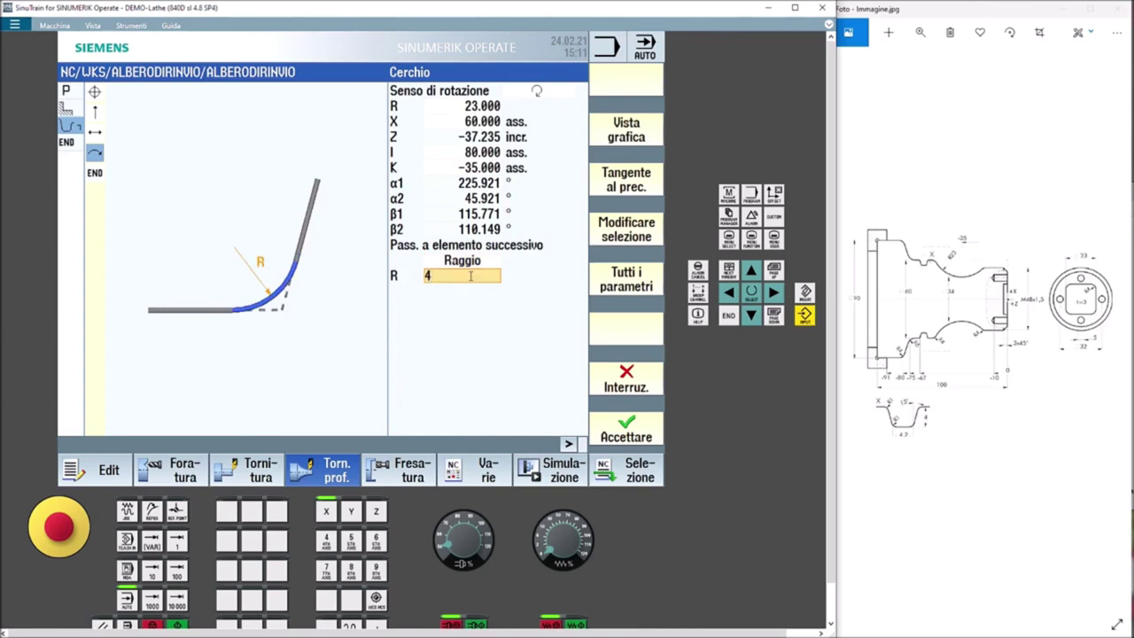
{"action": "left_click", "coordinate": [475, 261]}
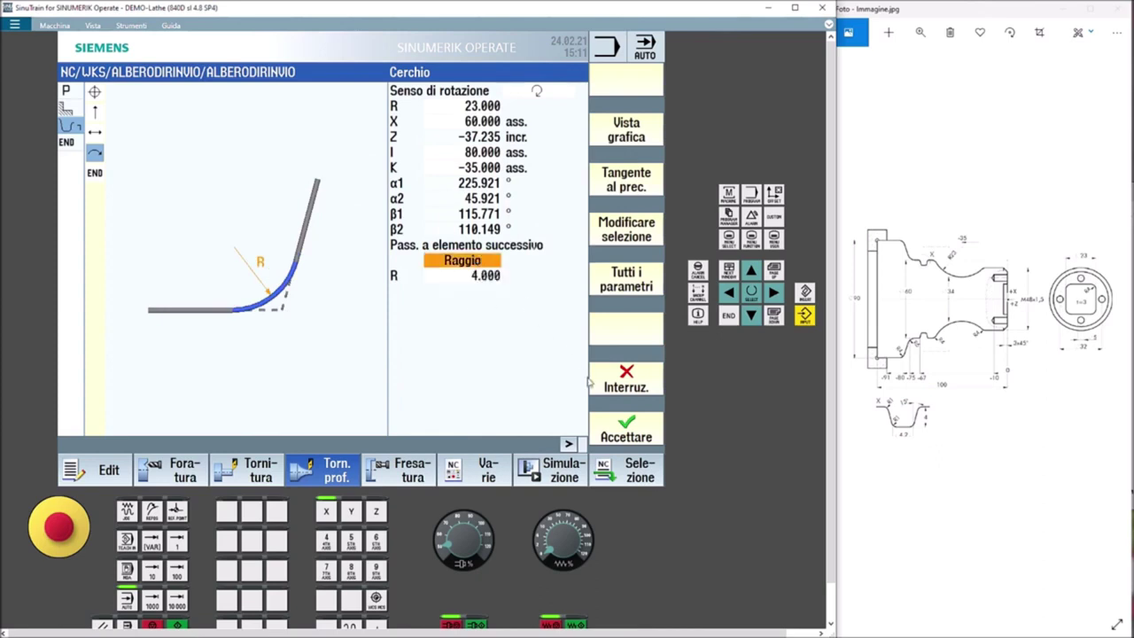
{"action": "left_click", "coordinate": [618, 428]}
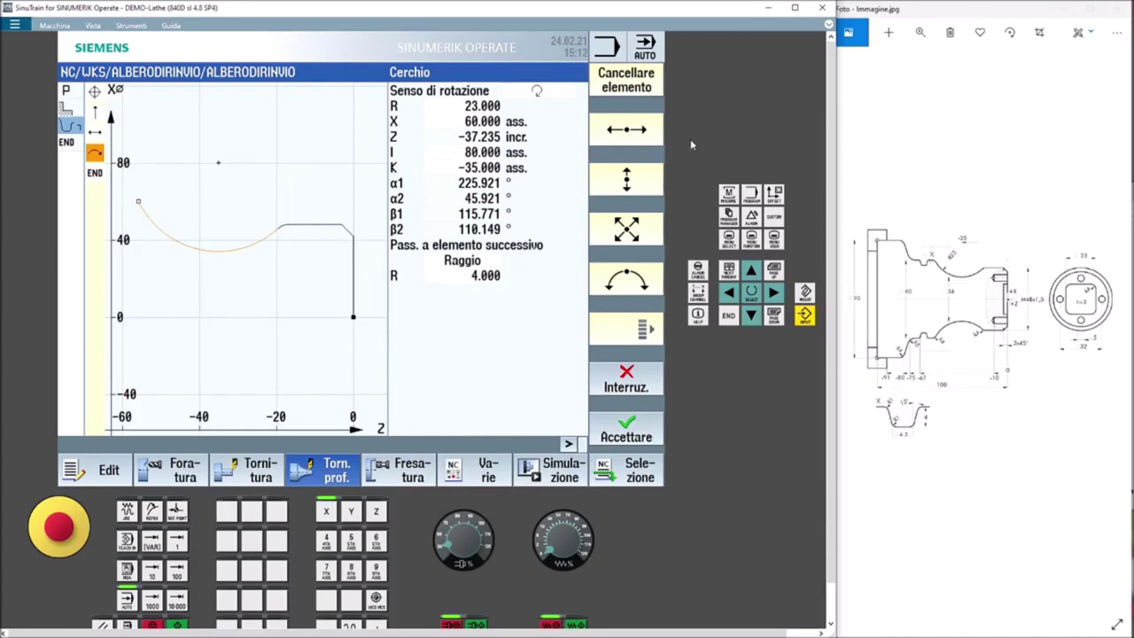
{"action": "left_click", "coordinate": [632, 144]}
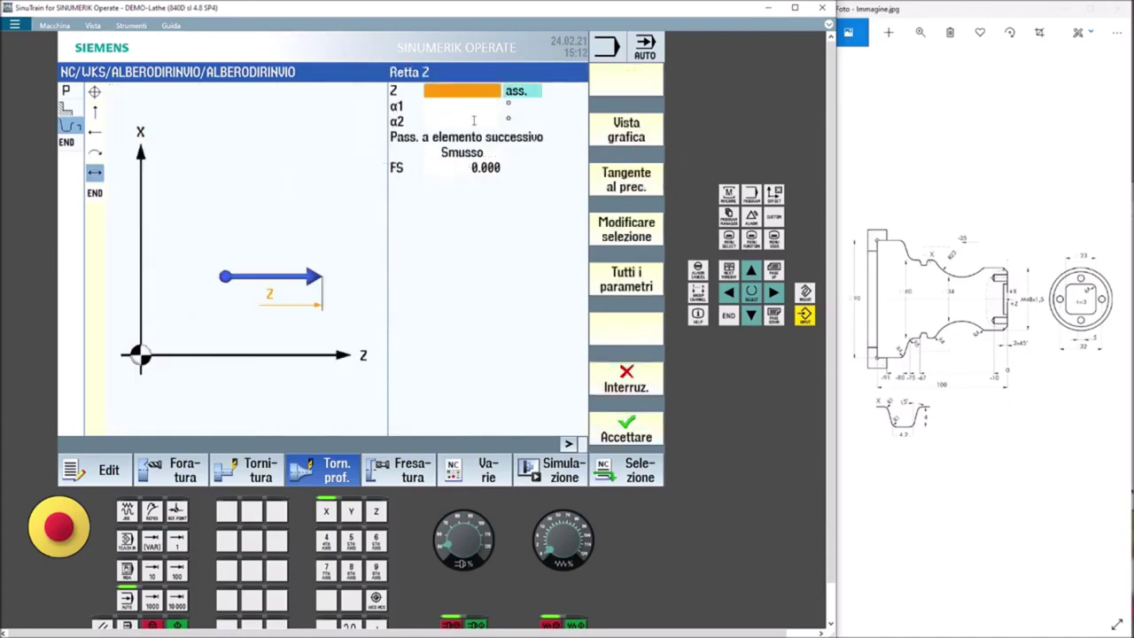
Add a horizontal line to Z -75 with a radius 6 transition
{"action": "left_click", "coordinate": [466, 93]}
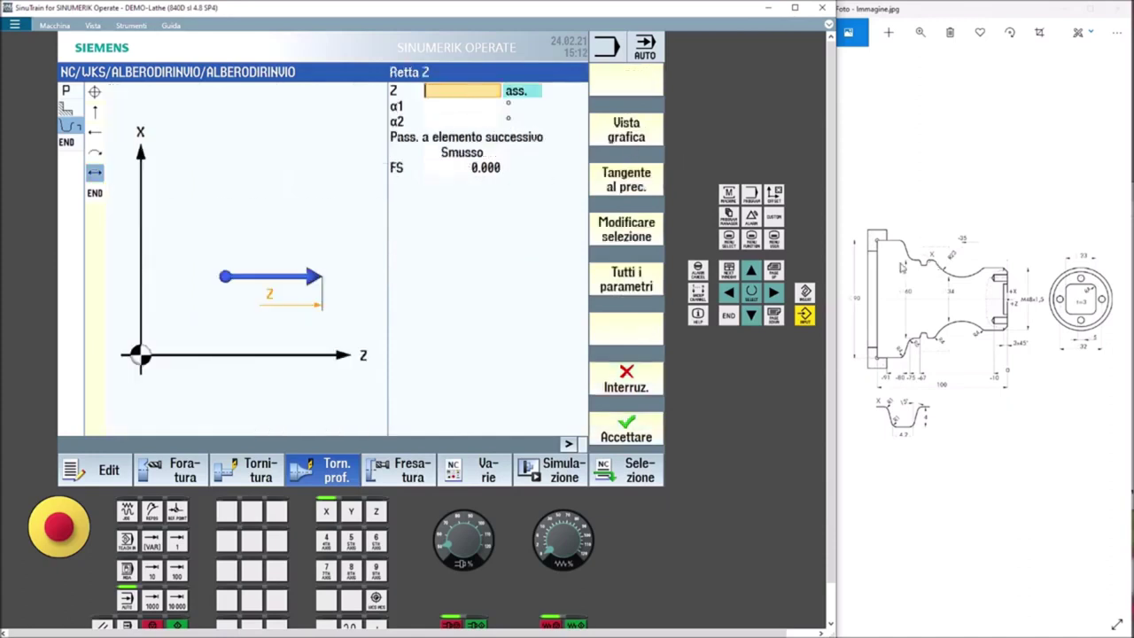
{"action": "type", "text": "-75"}
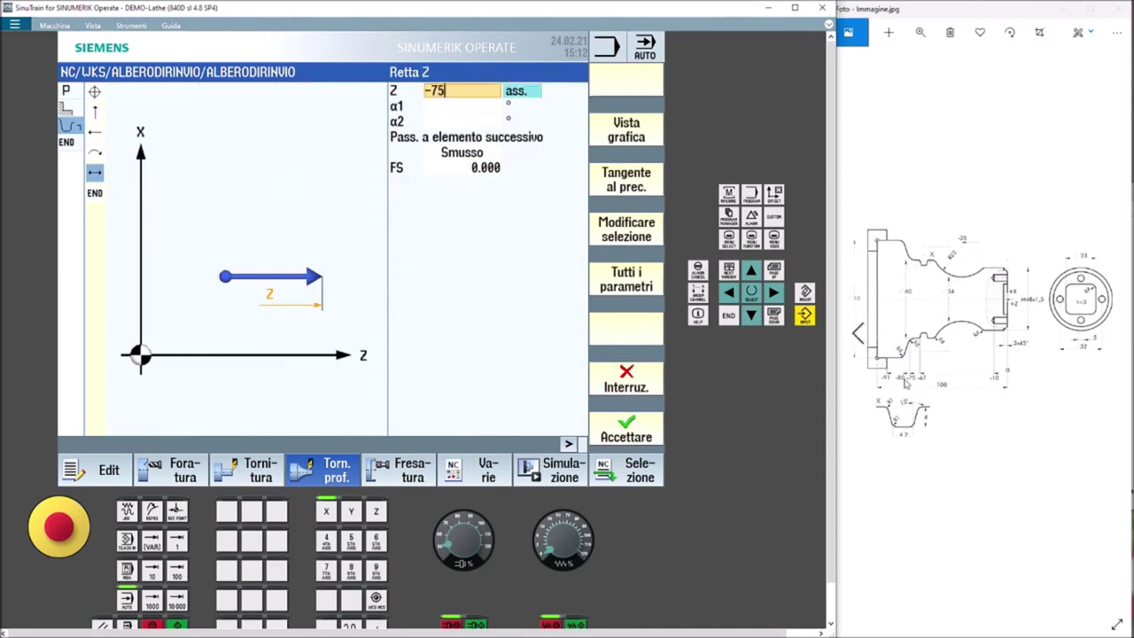
{"action": "left_click", "coordinate": [456, 157]}
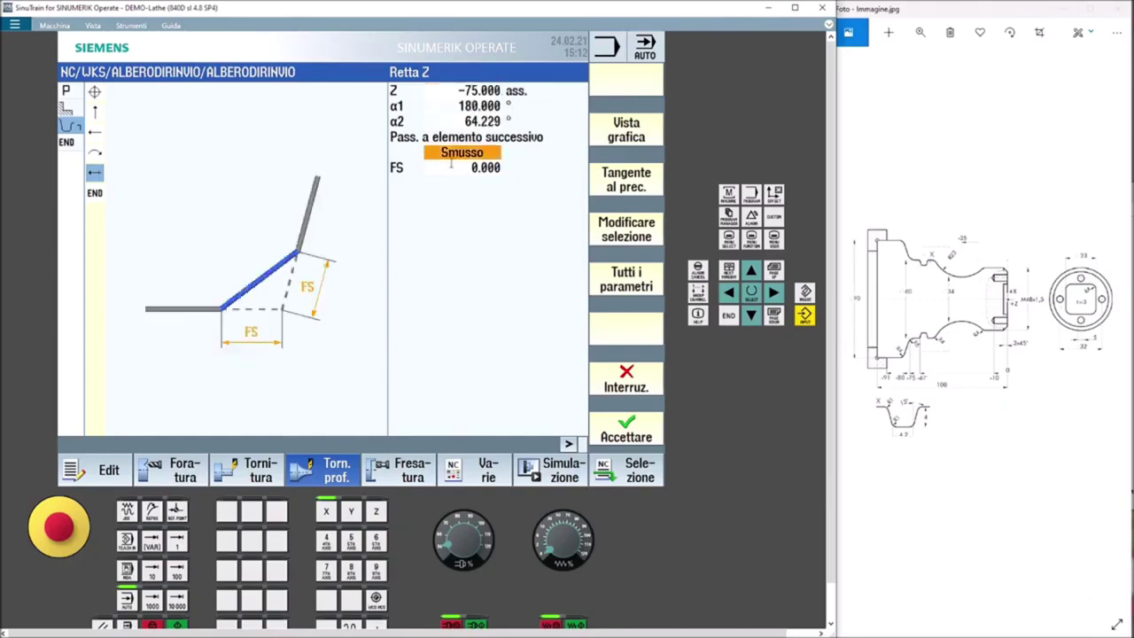
{"action": "left_click", "coordinate": [449, 158]}
{"action": "left_click", "coordinate": [456, 183]}
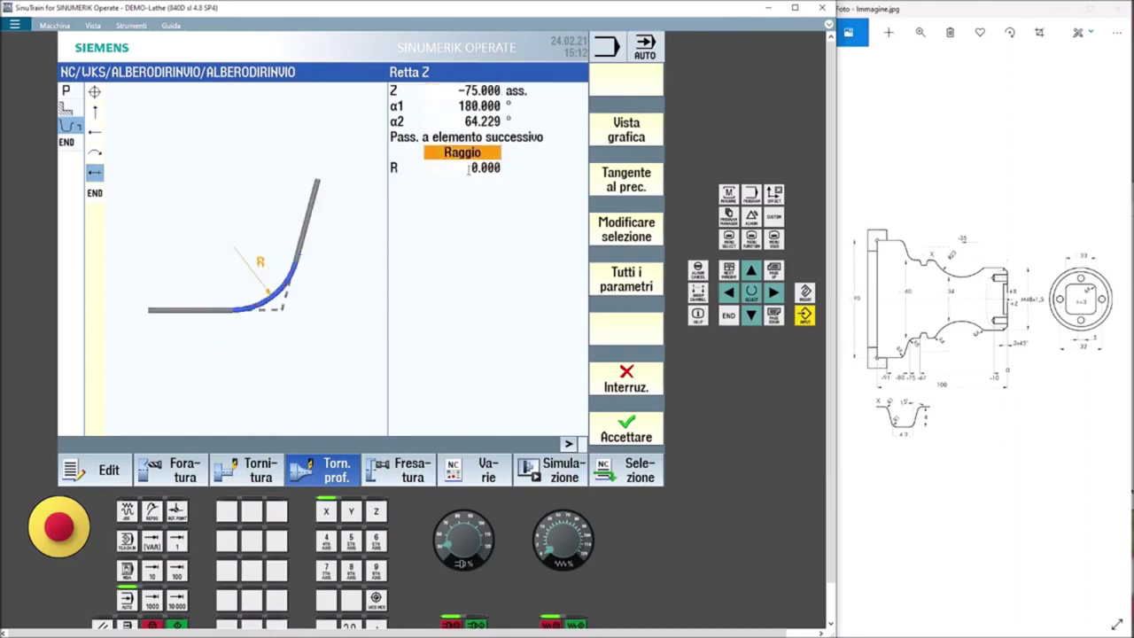
{"action": "left_click", "coordinate": [470, 169]}
{"action": "type", "text": "6"}
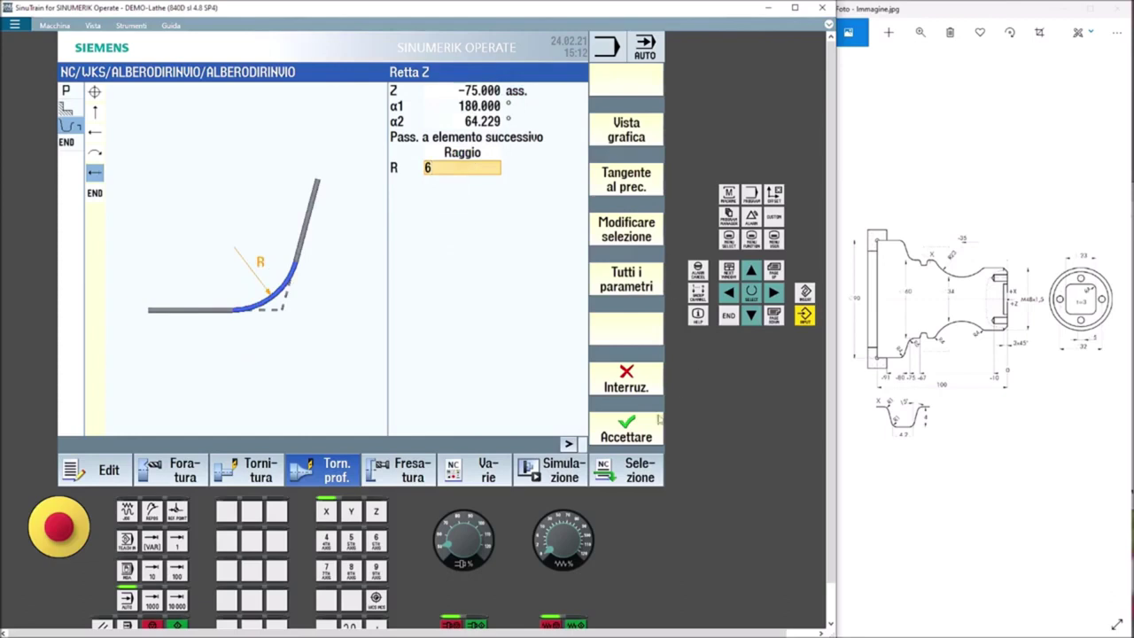
{"action": "left_click", "coordinate": [645, 442]}
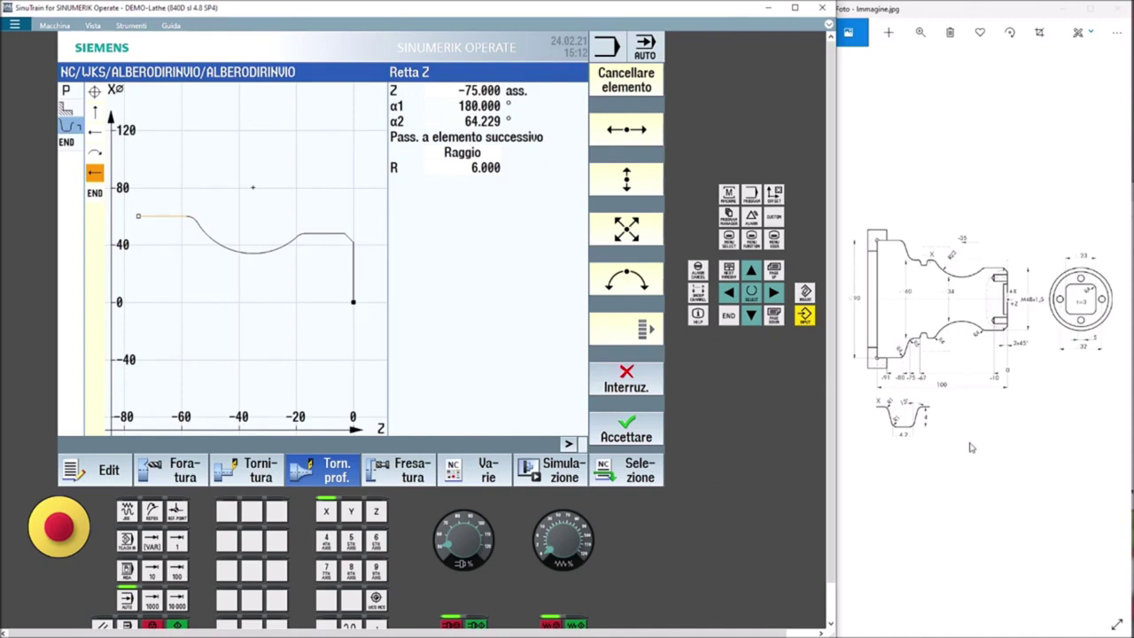
{"action": "left_click", "coordinate": [635, 233]}
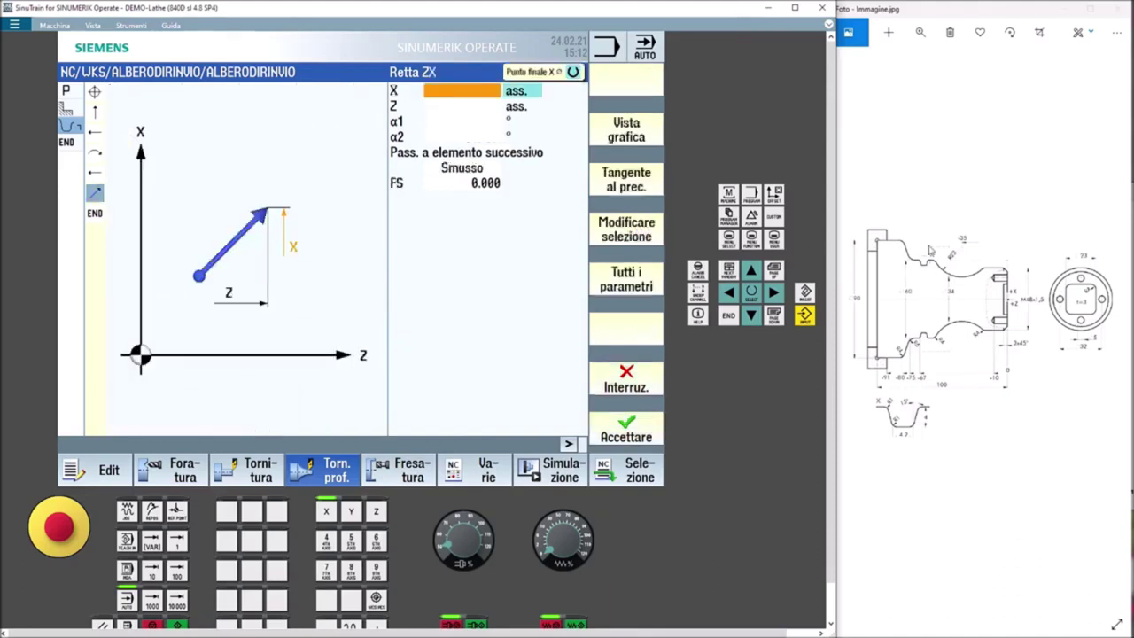
Set the oblique line's end point to X 90 and Z -80
{"action": "left_click", "coordinate": [481, 97]}
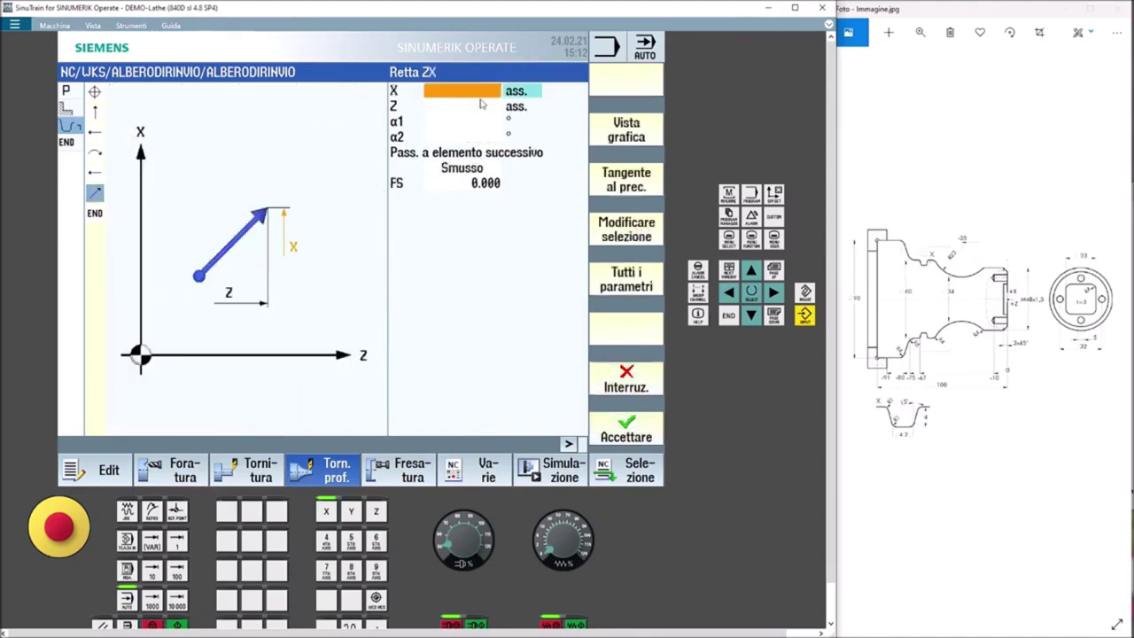
{"action": "type", "text": "90"}
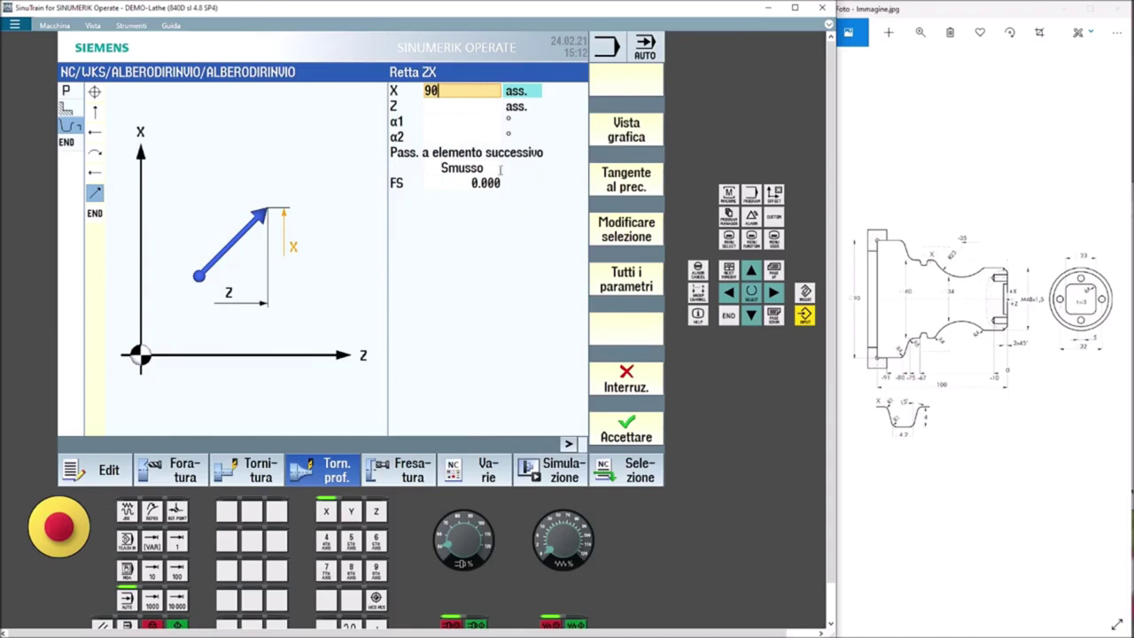
{"action": "left_click", "coordinate": [460, 108]}
{"action": "type", "text": "-80"}
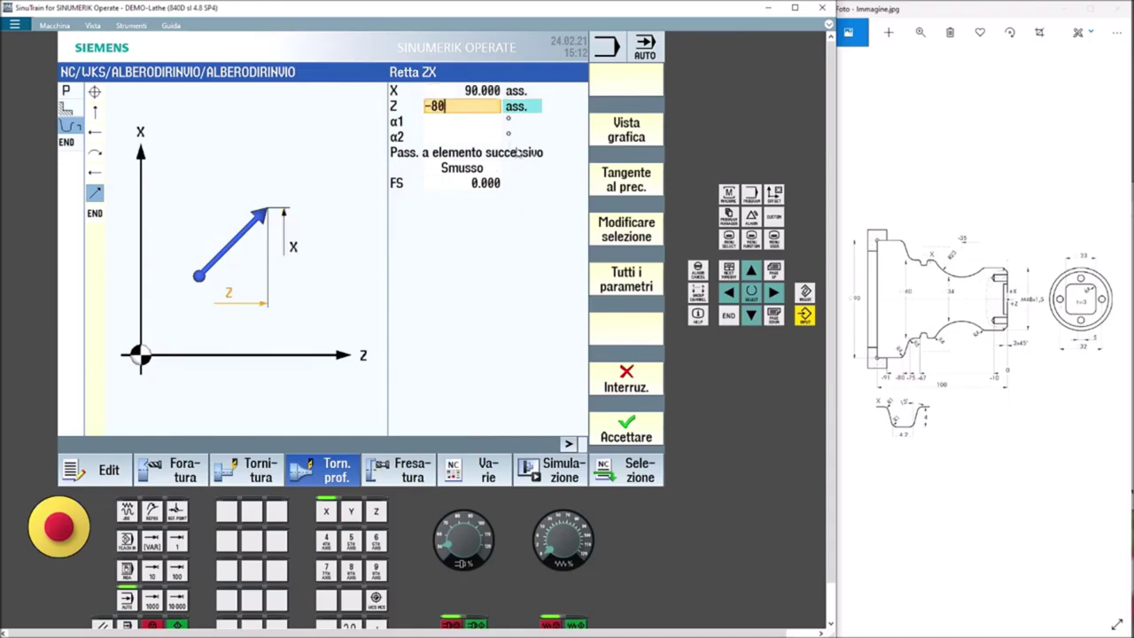
{"action": "left_click", "coordinate": [460, 174]}
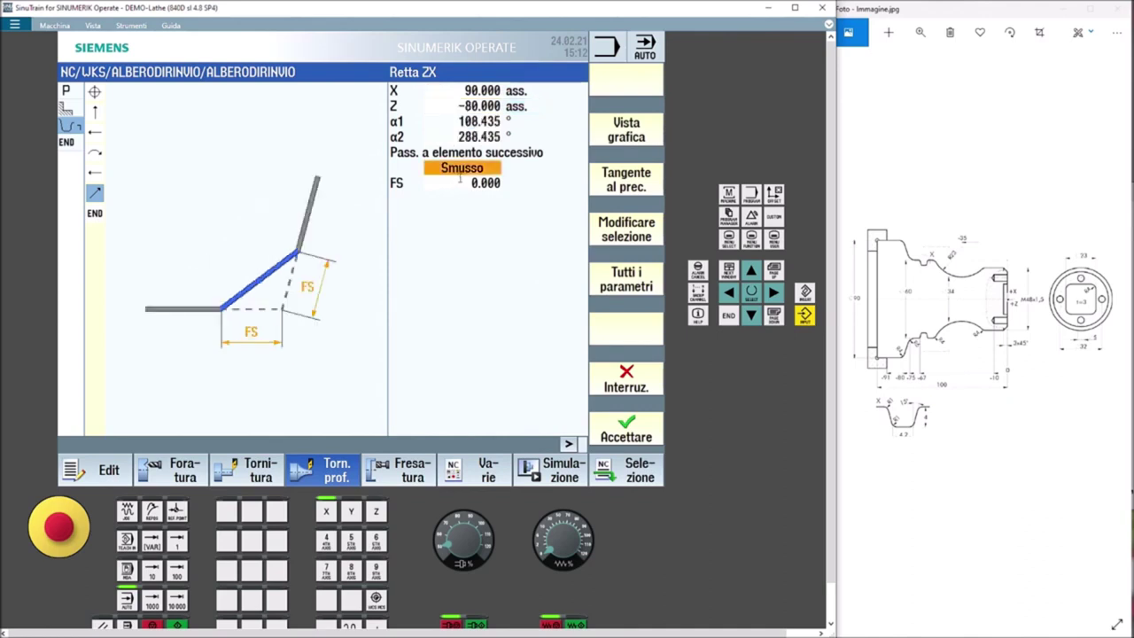
Give the line a radius-4 transition, accept it, and start another Z line
{"action": "left_click", "coordinate": [461, 172]}
{"action": "left_click", "coordinate": [465, 186]}
{"action": "left_click", "coordinate": [467, 187]}
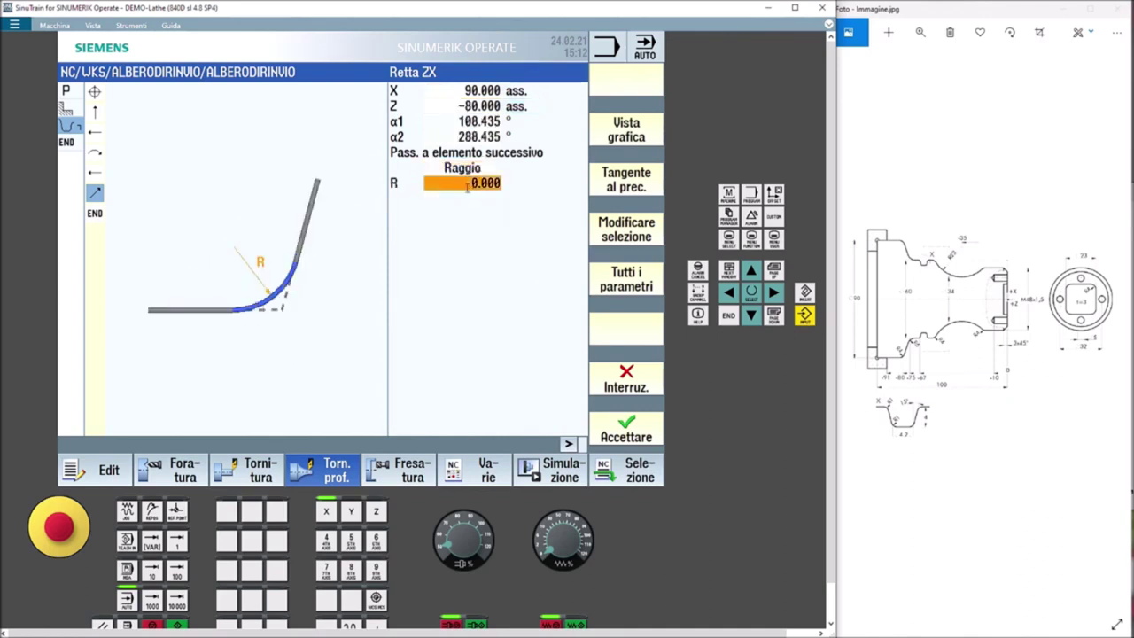
{"action": "type", "text": "4"}
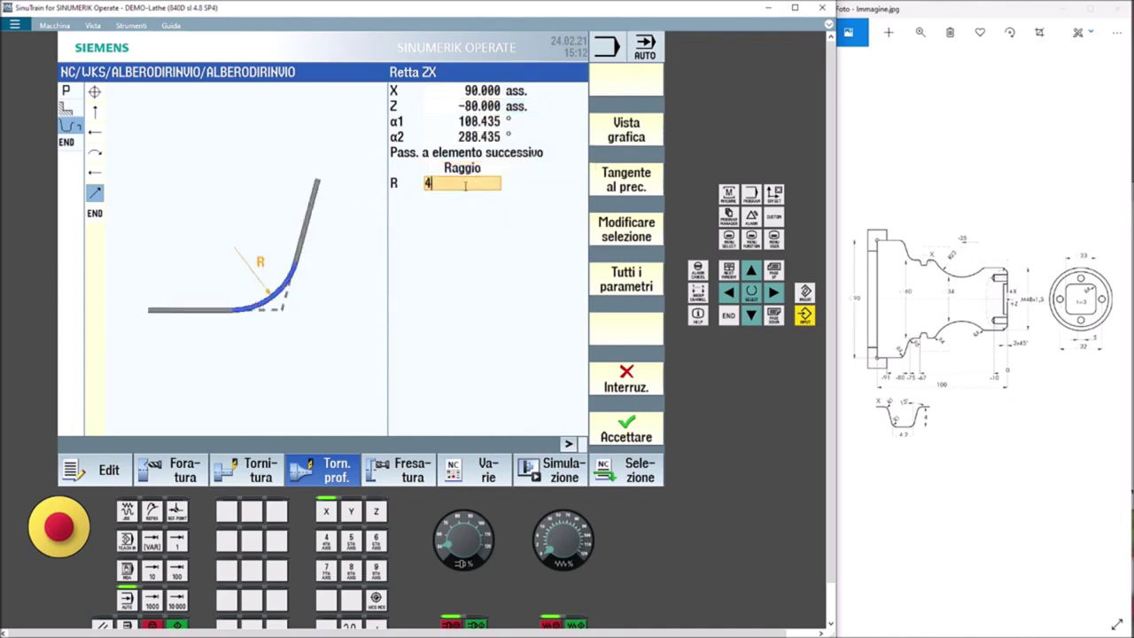
{"action": "left_click", "coordinate": [630, 443]}
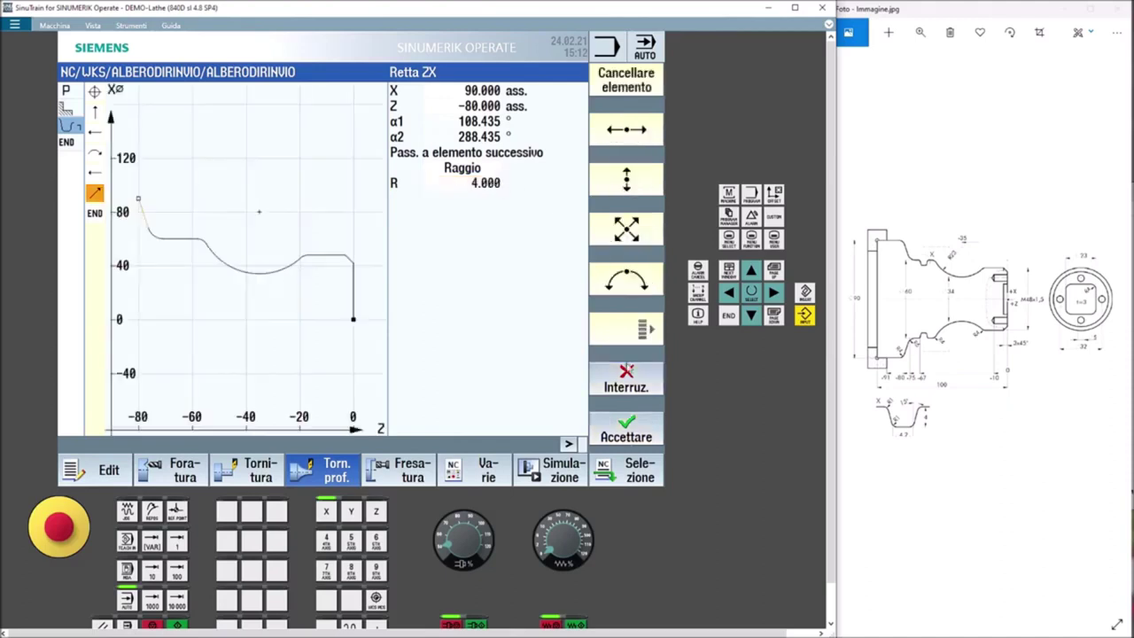
{"action": "left_click", "coordinate": [627, 131]}
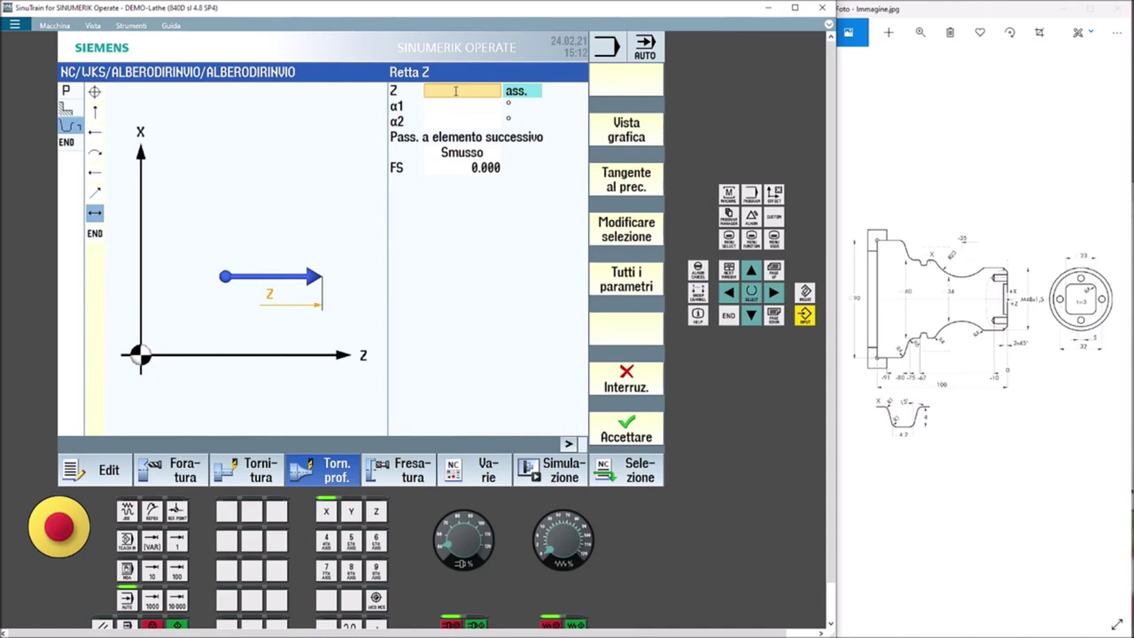
Accept the final horizontal line and the completed PROFILO contour into ALBERODIRINVIO
{"action": "type", "text": "-90"}
{"action": "left_click", "coordinate": [626, 434]}
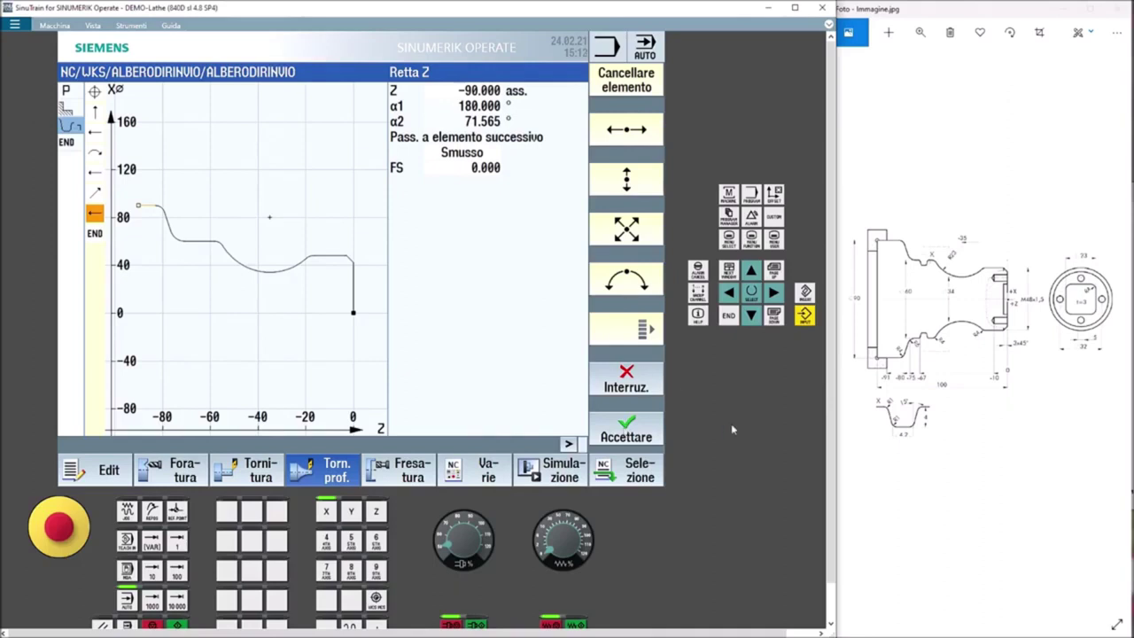
{"action": "left_click", "coordinate": [639, 437]}
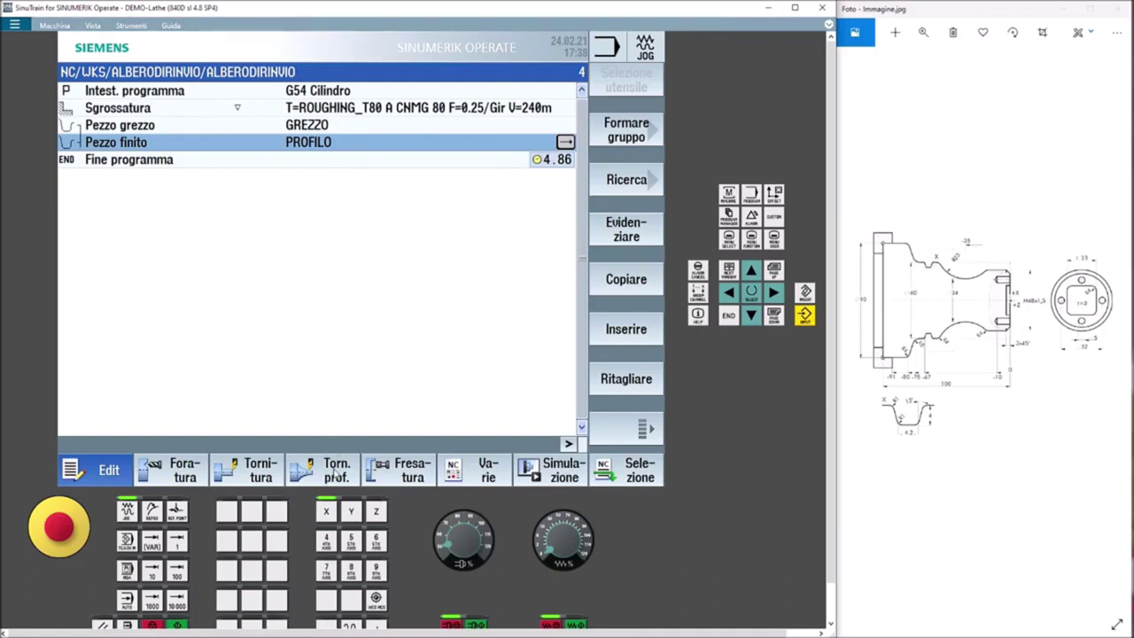
Add a Sgrossatura roughing cycle for the contour and go to its tool field
{"action": "left_click", "coordinate": [336, 478]}
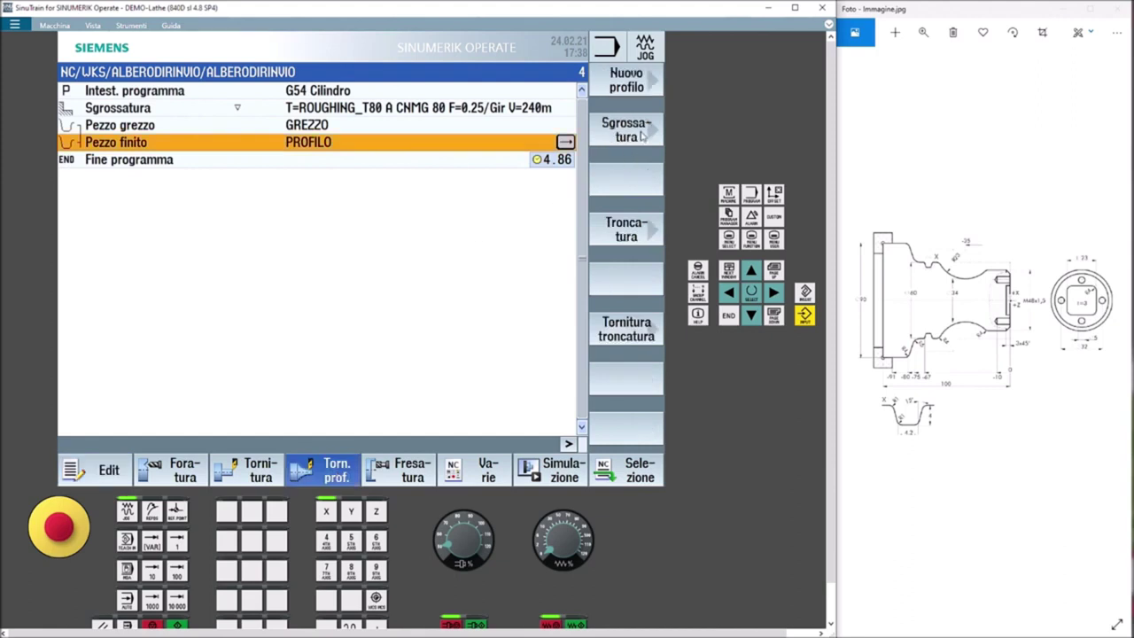
{"action": "left_click", "coordinate": [642, 136]}
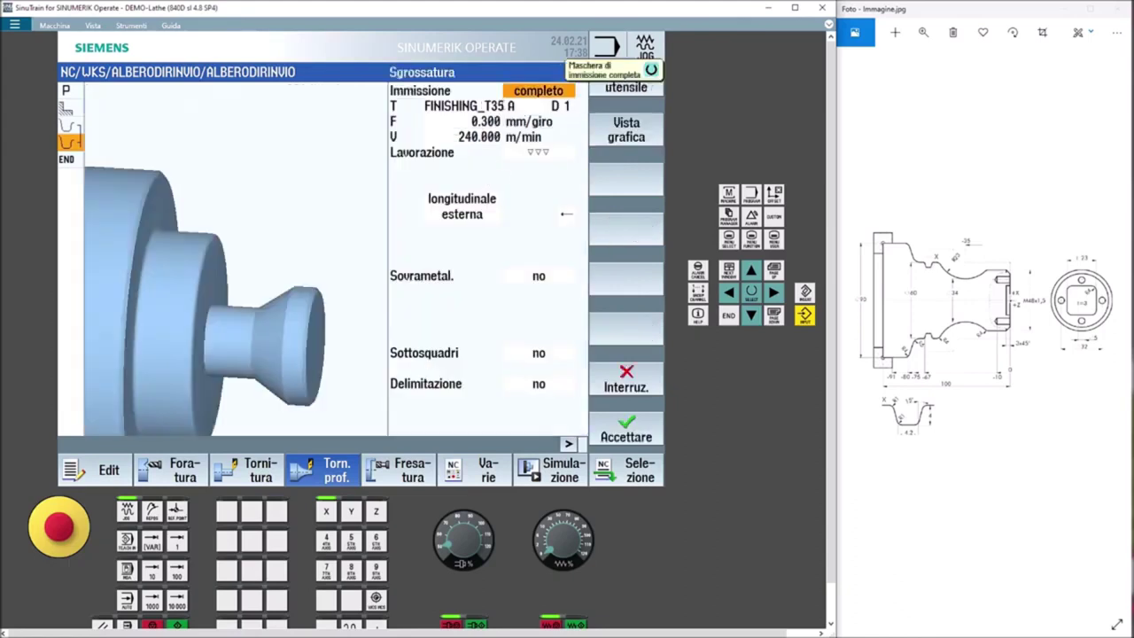
{"action": "left_click", "coordinate": [479, 107]}
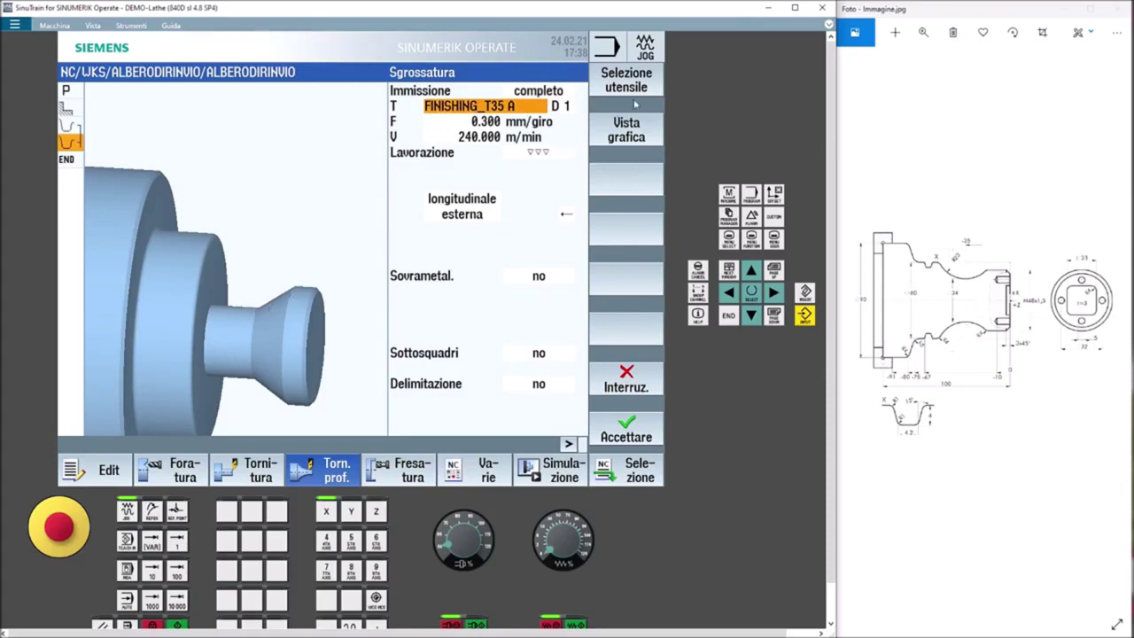
Open the full tool list with the ROUGHING_T80 A CNMG tool entry selected
{"action": "left_click", "coordinate": [633, 89]}
{"action": "left_click", "coordinate": [202, 184]}
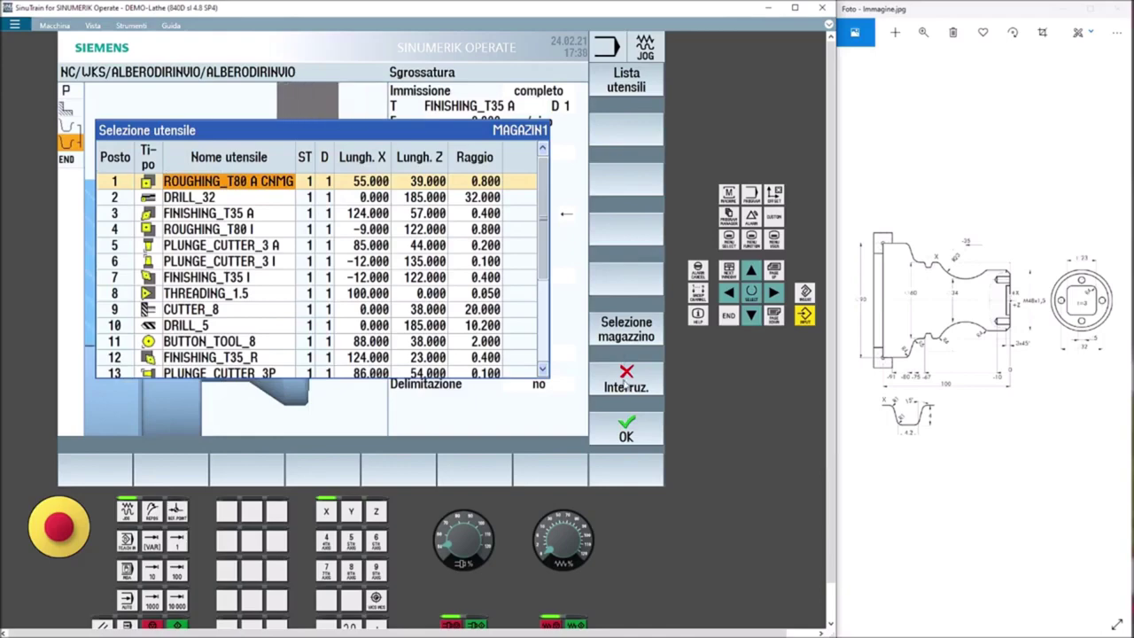
{"action": "left_click", "coordinate": [628, 330]}
{"action": "scroll", "coordinate": [299, 256], "scroll_direction": "up", "scroll_amount": 3}
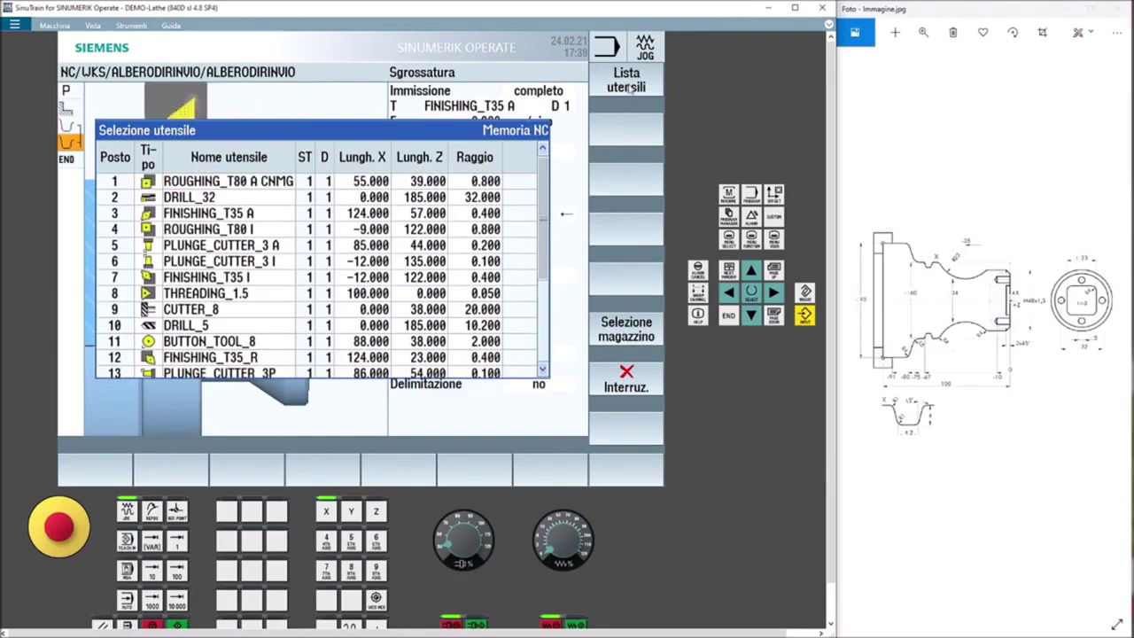
{"action": "left_click", "coordinate": [626, 84]}
{"action": "scroll", "coordinate": [346, 232], "scroll_direction": "up", "scroll_amount": 1}
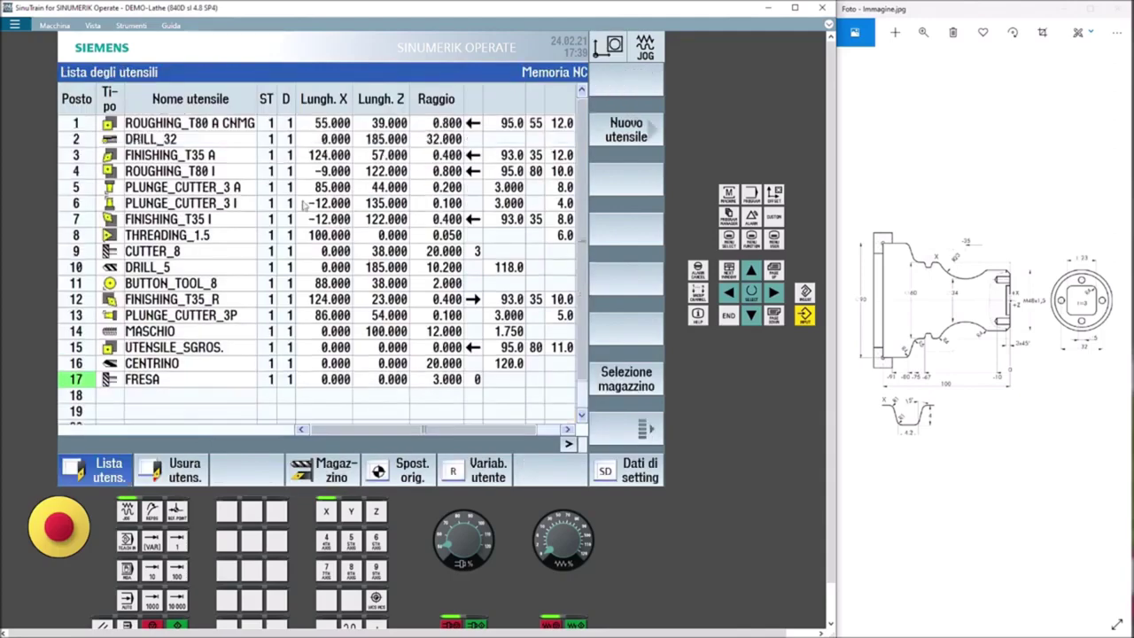
{"action": "left_click", "coordinate": [202, 130]}
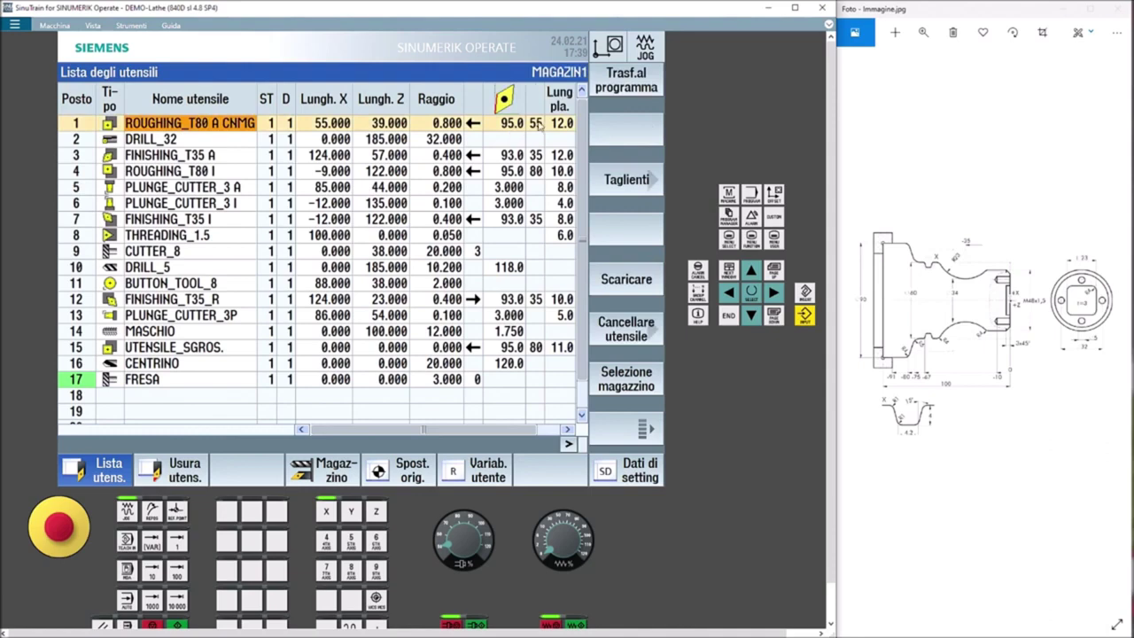
Rename the first tool from ROUGHING_T80 A CNMG to ROUGHING_T55 A DNMG and transfer it to the roughing cycle
{"action": "left_click", "coordinate": [536, 125]}
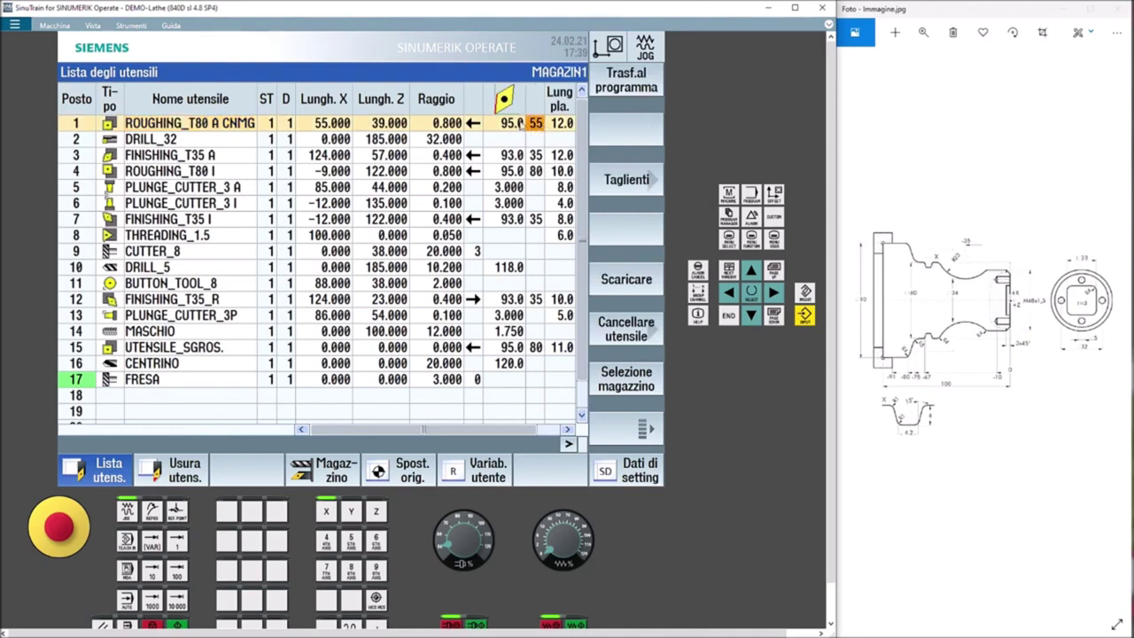
{"action": "left_click", "coordinate": [203, 130]}
{"action": "left_click", "coordinate": [214, 124]}
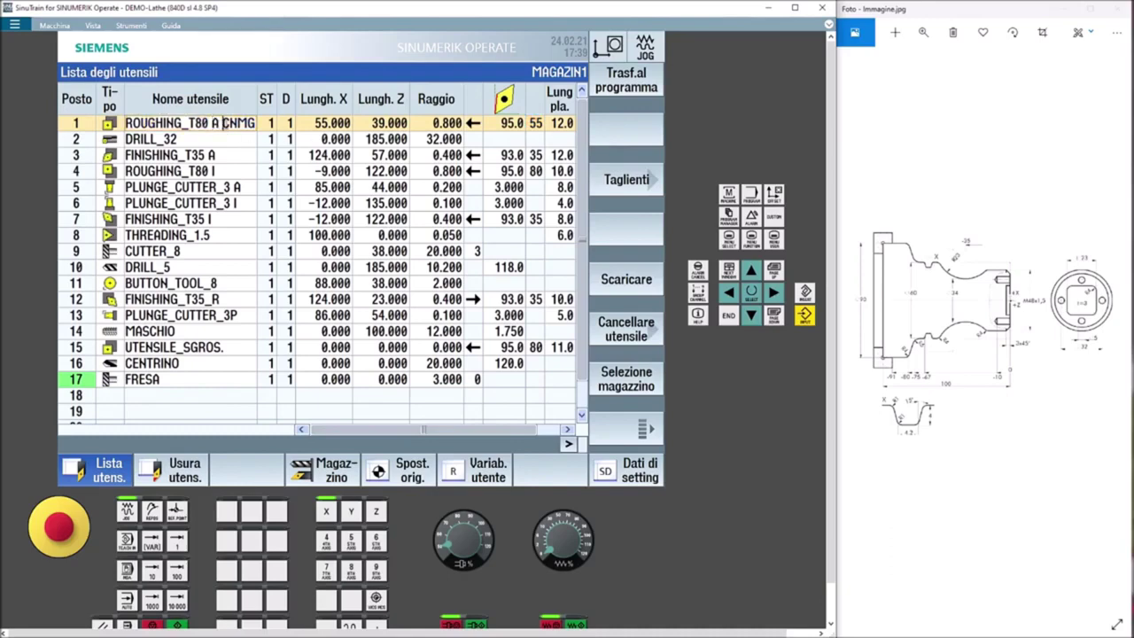
{"action": "left_click", "coordinate": [223, 124]}
{"action": "type", "text": "D"}
{"action": "left_click", "coordinate": [205, 124]}
{"action": "key", "text": "BackSpace"}
{"action": "key", "text": "BackSpace"}
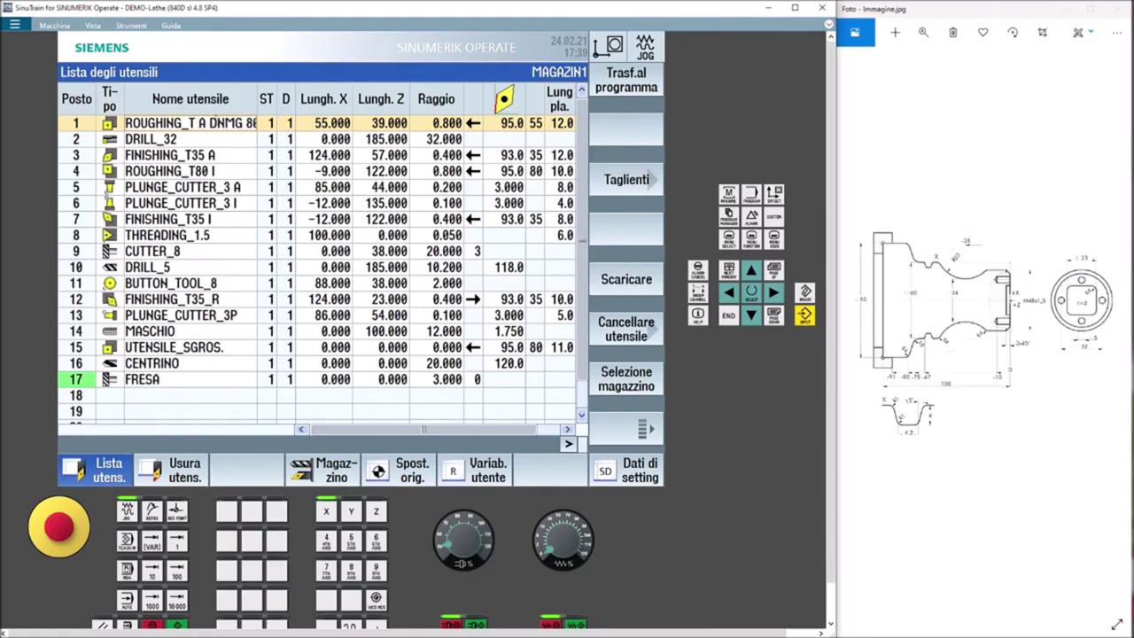
{"action": "type", "text": "5"}
{"action": "type", "text": "5"}
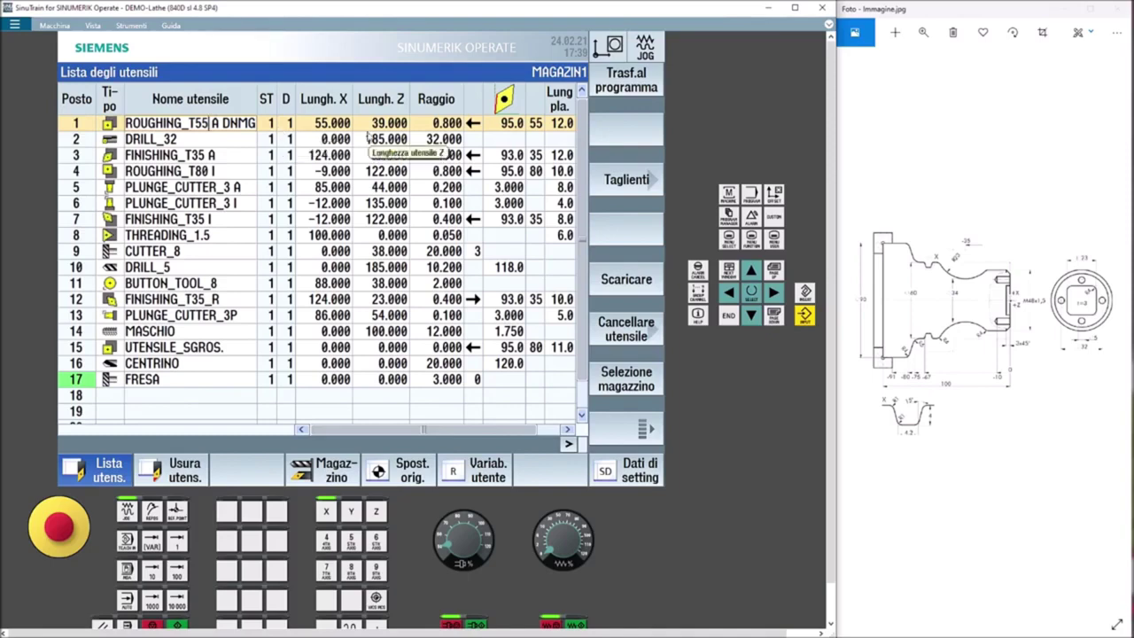
{"action": "left_click", "coordinate": [620, 81]}
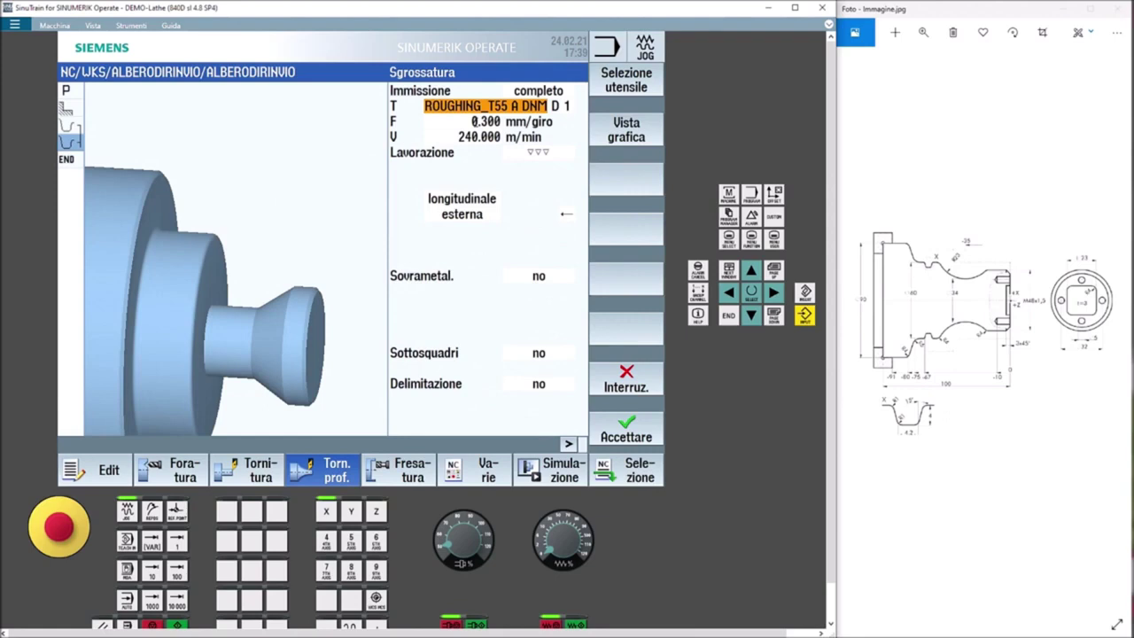
Switch machining to roughing plus finishing (▽+▽▽▽), giving finishing feed FS 0.200 mm/rev
{"action": "left_click", "coordinate": [503, 136]}
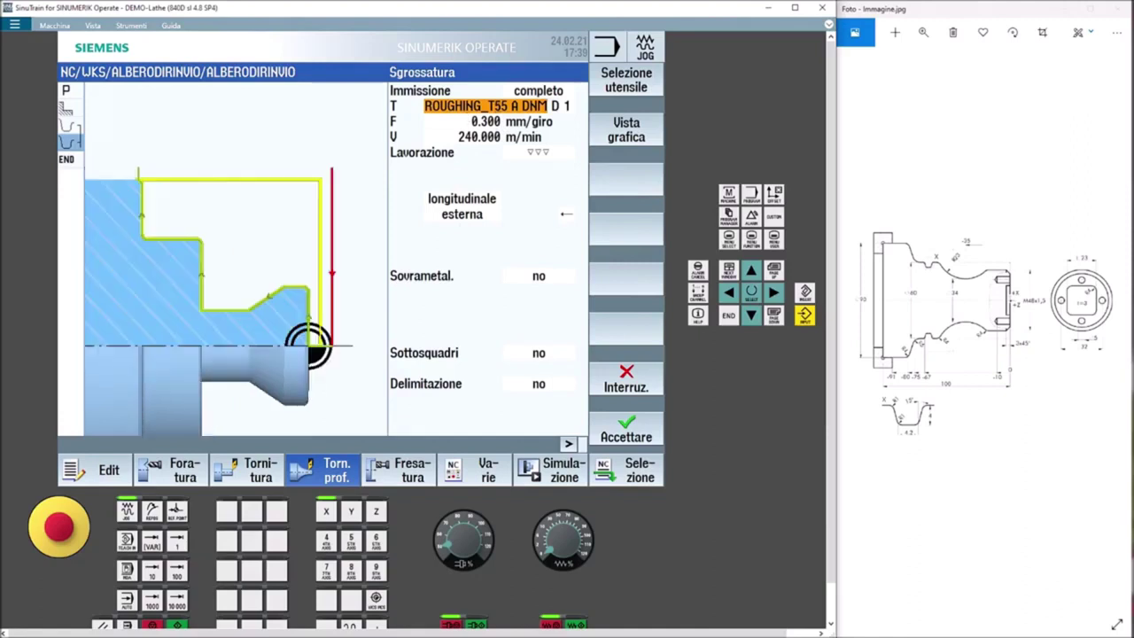
{"action": "left_click", "coordinate": [488, 121]}
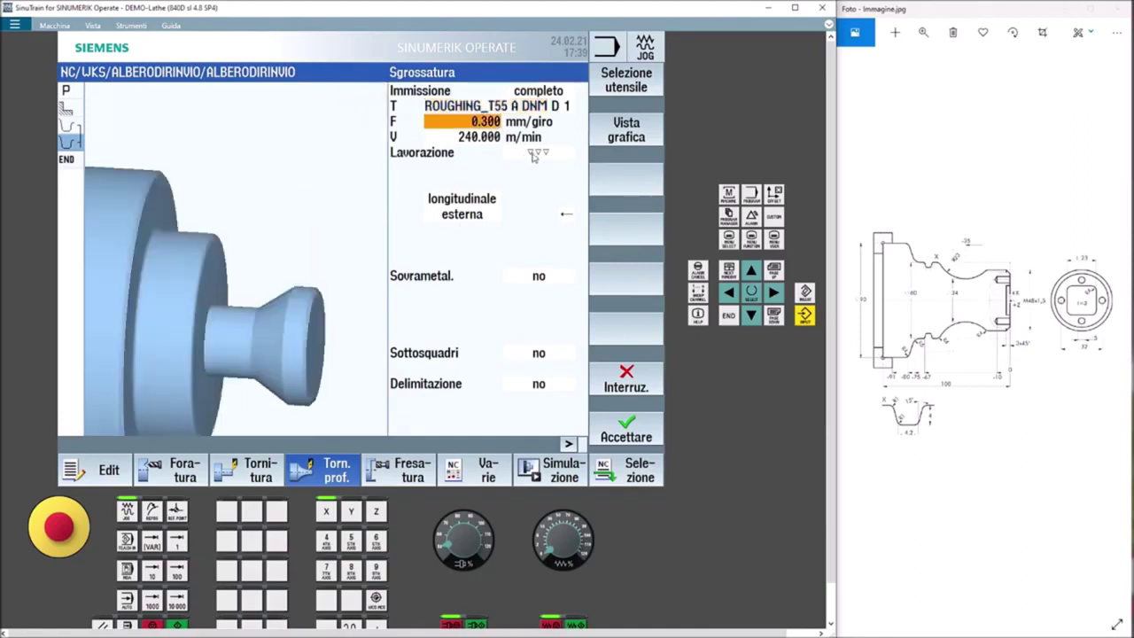
{"action": "left_click", "coordinate": [537, 153]}
{"action": "left_click", "coordinate": [536, 158]}
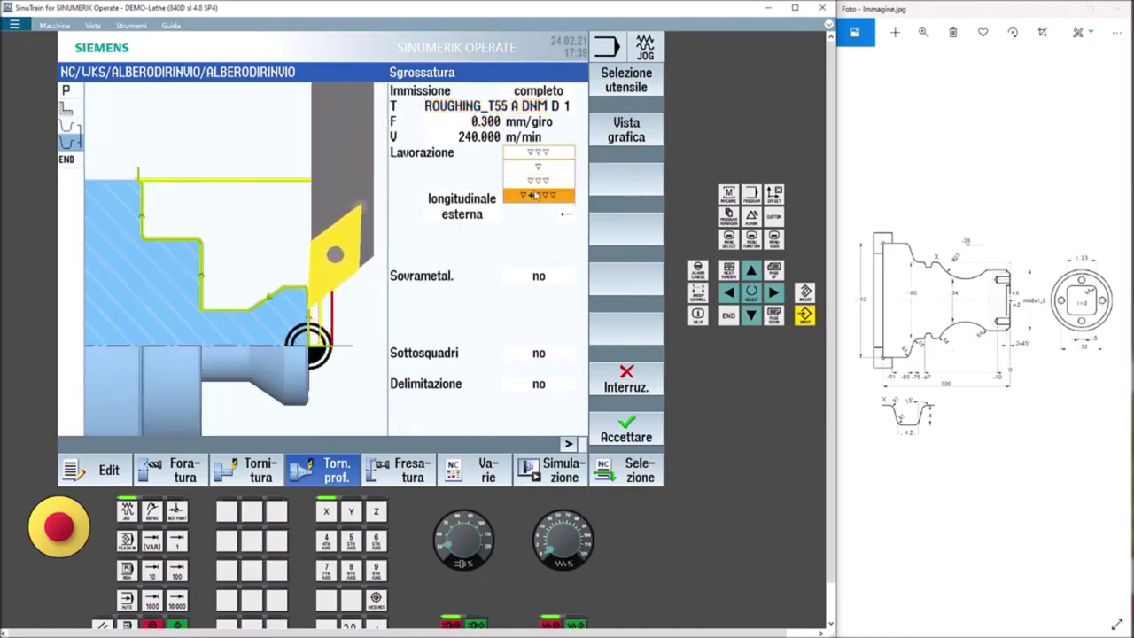
{"action": "left_click", "coordinate": [540, 194]}
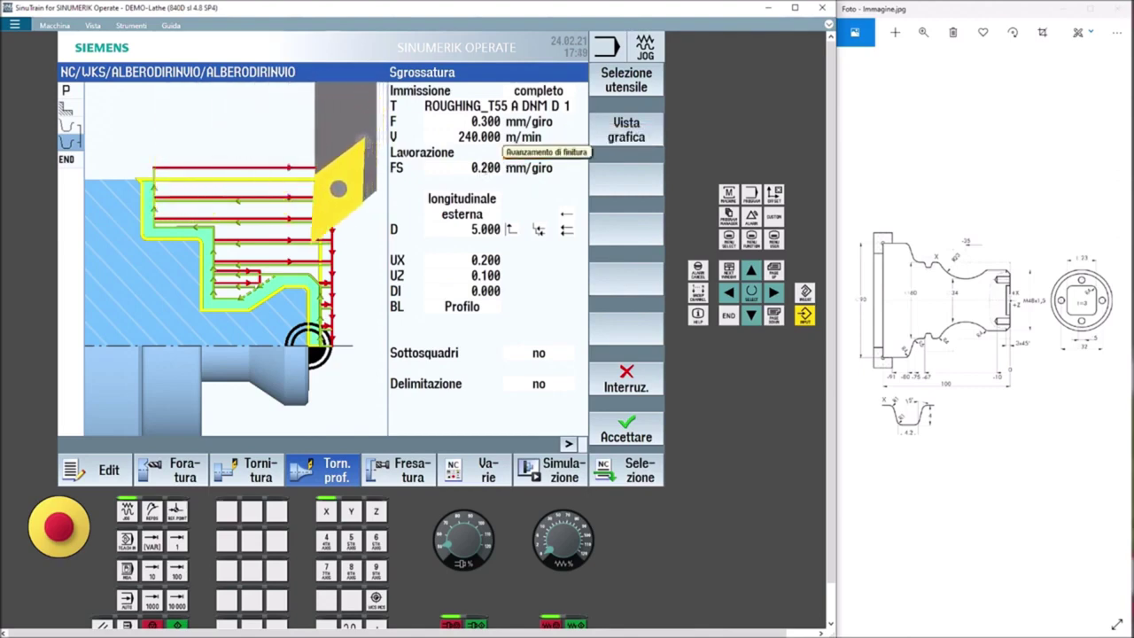
{"action": "left_click", "coordinate": [490, 231]}
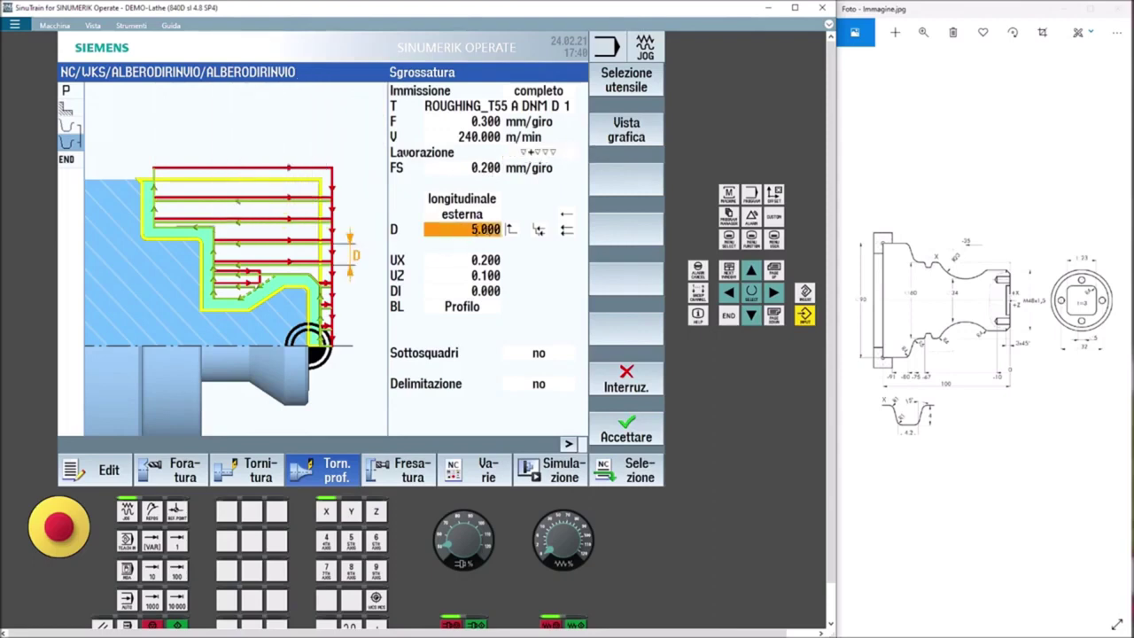
Set the infeed depth D to 3.000 mm and enable machining of undercuts
{"action": "left_click", "coordinate": [475, 229]}
{"action": "left_click_drag", "start_coordinate": [457, 230], "coordinate": [388, 232]}
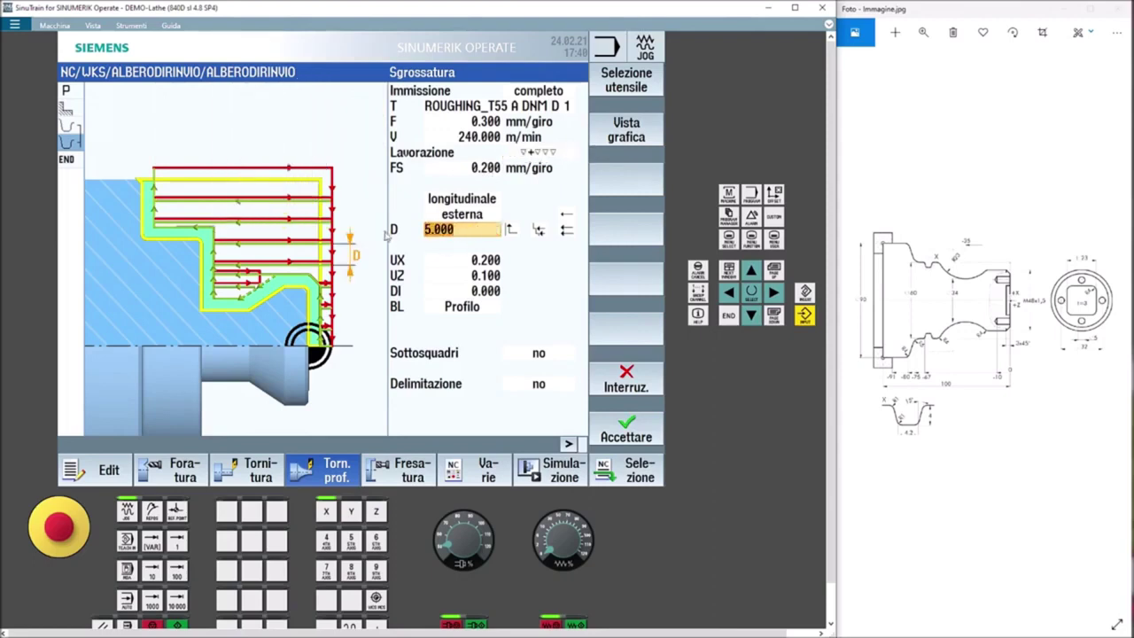
{"action": "type", "text": "3"}
{"action": "left_click", "coordinate": [486, 261]}
{"action": "left_click", "coordinate": [533, 352]}
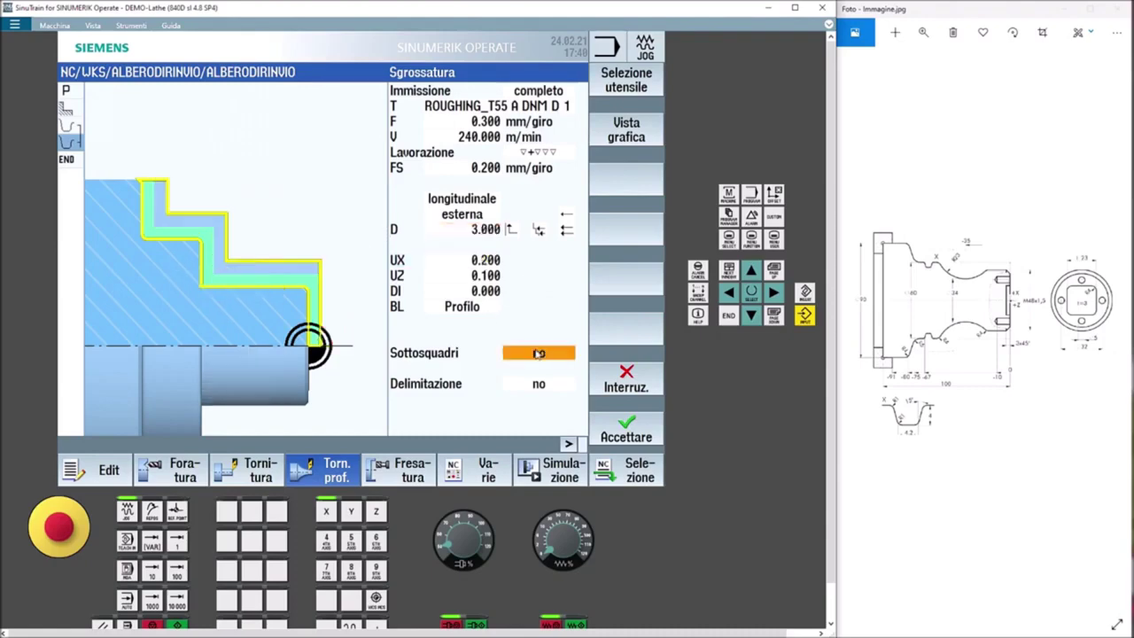
{"action": "left_click", "coordinate": [536, 352]}
{"action": "left_click", "coordinate": [549, 383]}
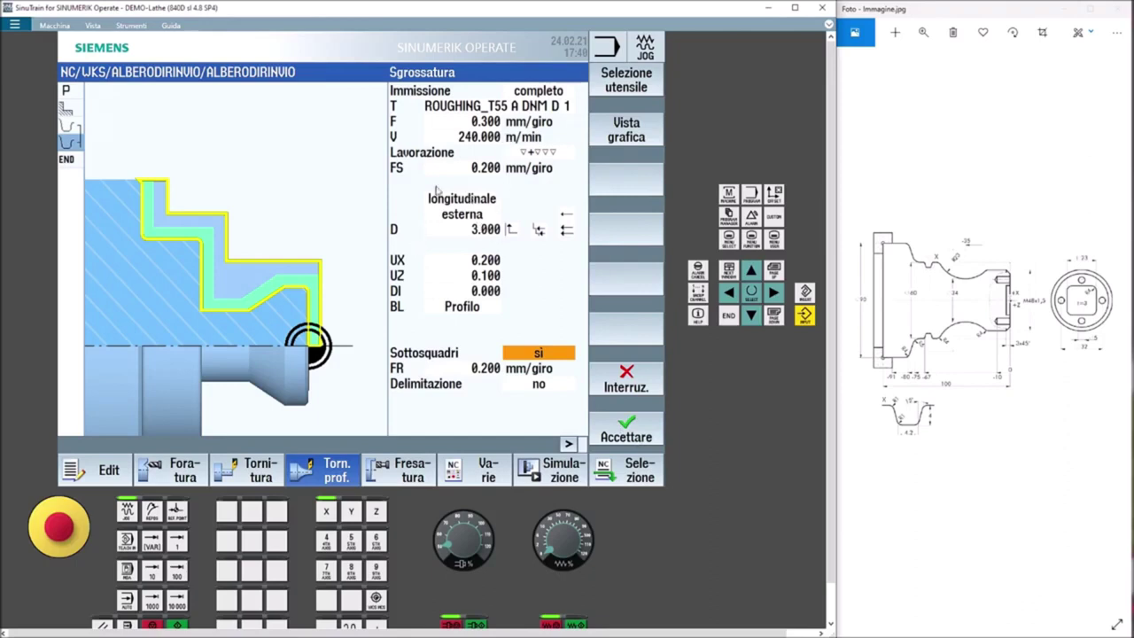
Compare cylinder and allowance blank options, keep the blank as Profilo, and accept the cycle
{"action": "left_click", "coordinate": [460, 306]}
{"action": "left_click", "coordinate": [460, 306]}
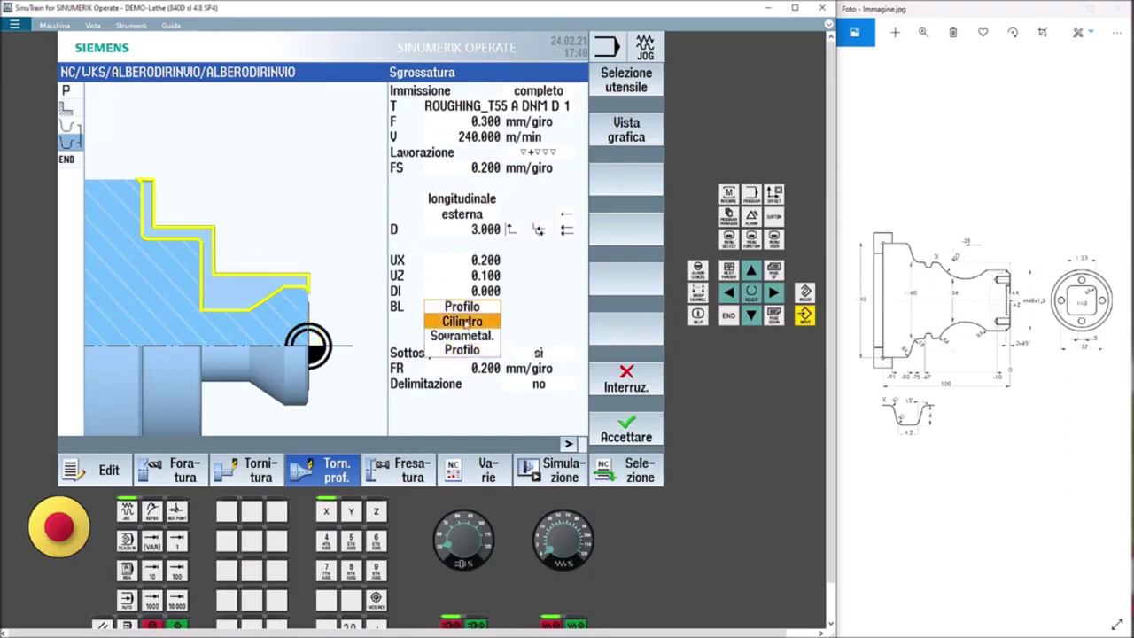
{"action": "left_click", "coordinate": [462, 322]}
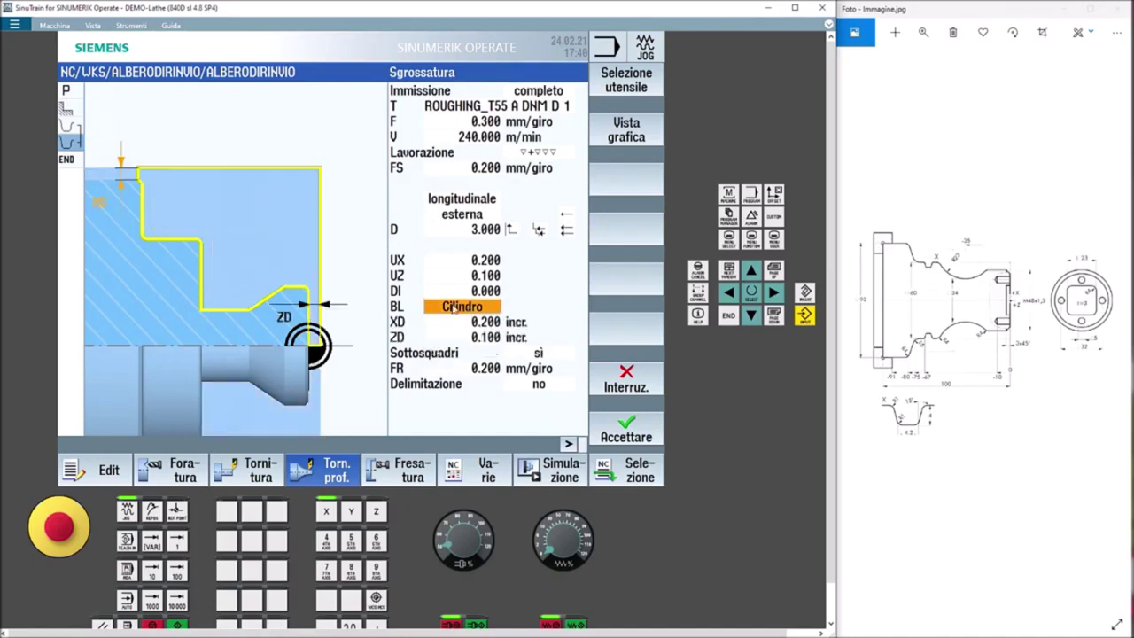
{"action": "left_click", "coordinate": [454, 307]}
{"action": "left_click", "coordinate": [460, 338]}
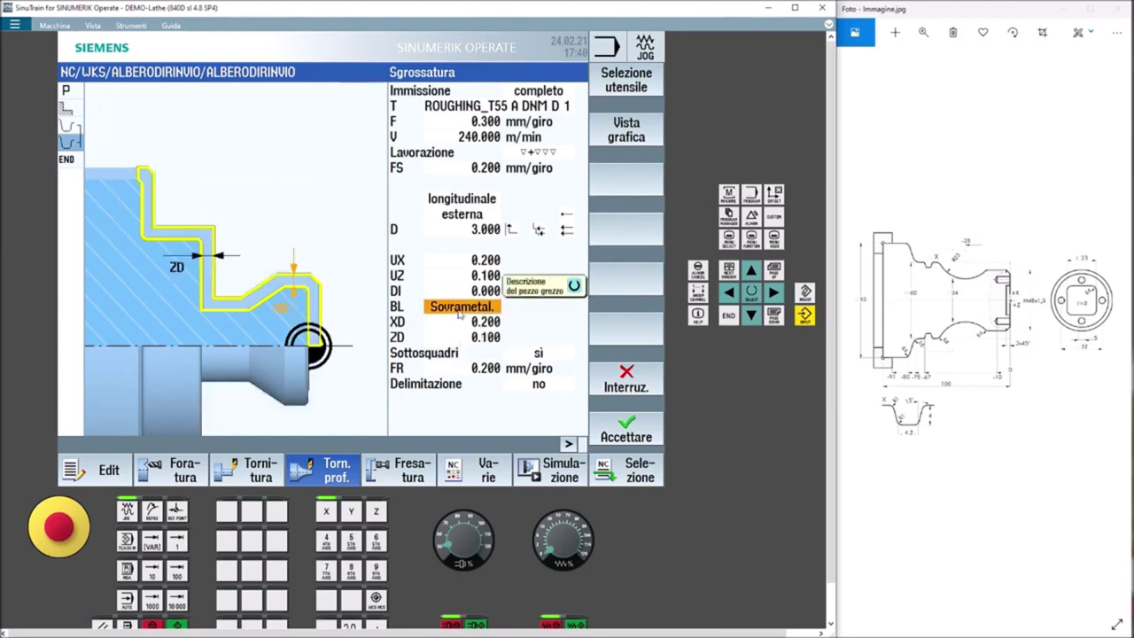
{"action": "left_click", "coordinate": [460, 312]}
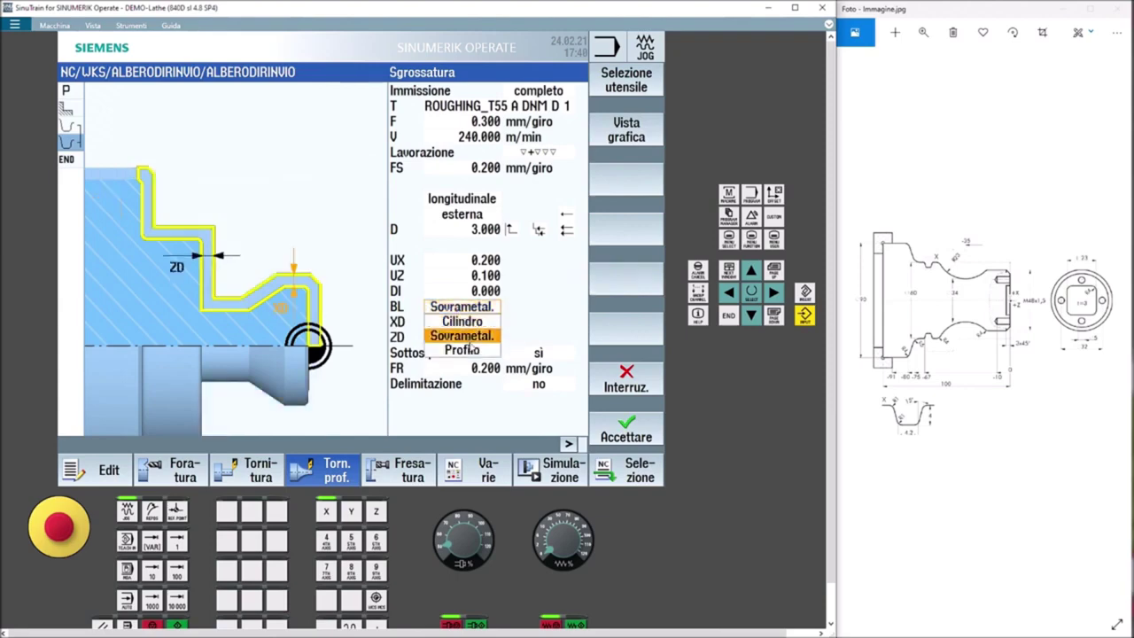
{"action": "left_click", "coordinate": [473, 351]}
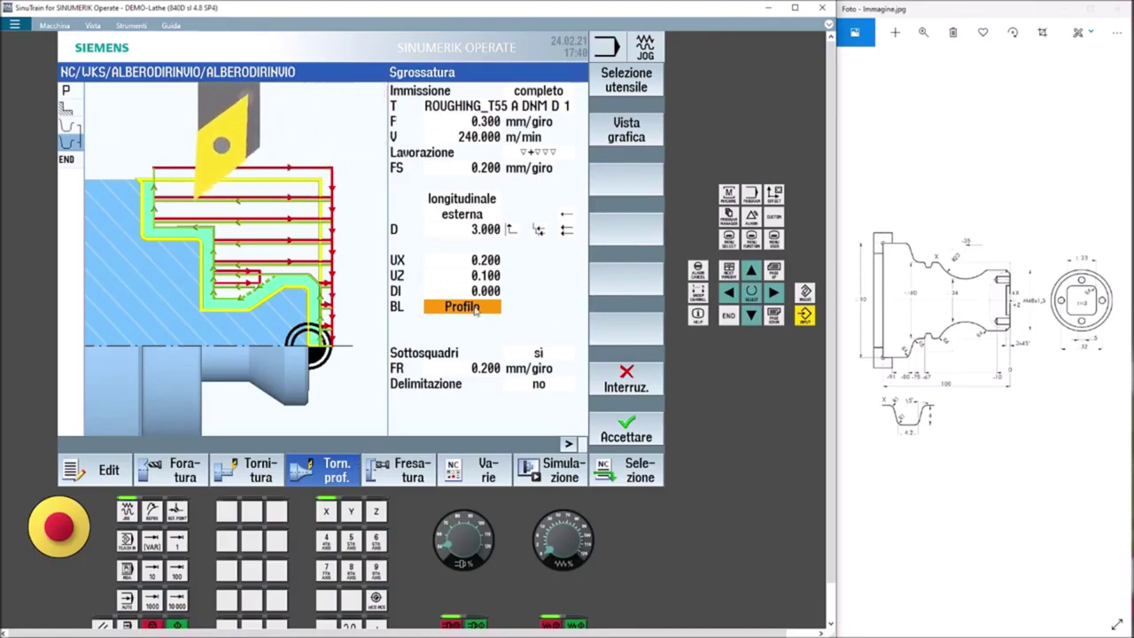
{"action": "left_click", "coordinate": [474, 307]}
{"action": "left_click", "coordinate": [475, 321]}
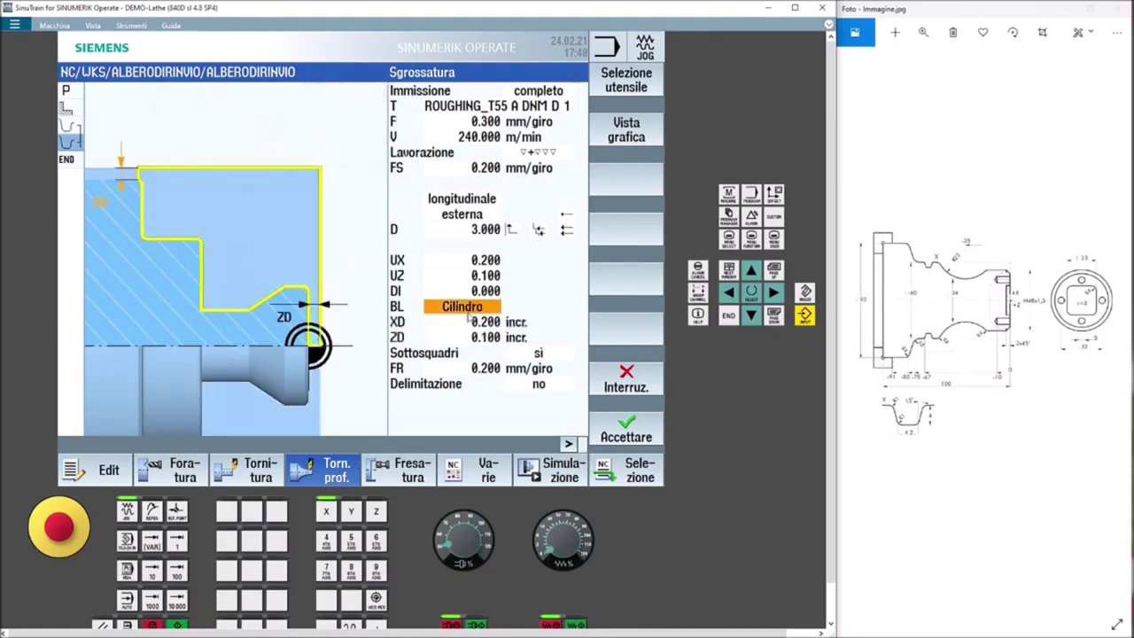
{"action": "left_click", "coordinate": [459, 308]}
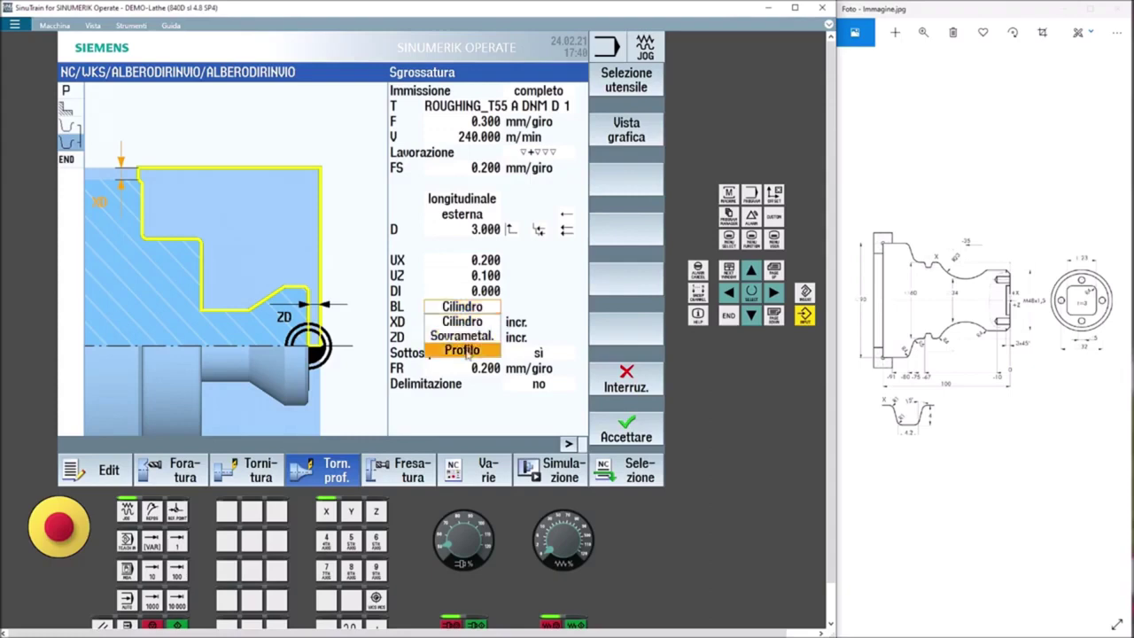
{"action": "left_click", "coordinate": [467, 353]}
{"action": "left_click", "coordinate": [622, 430]}
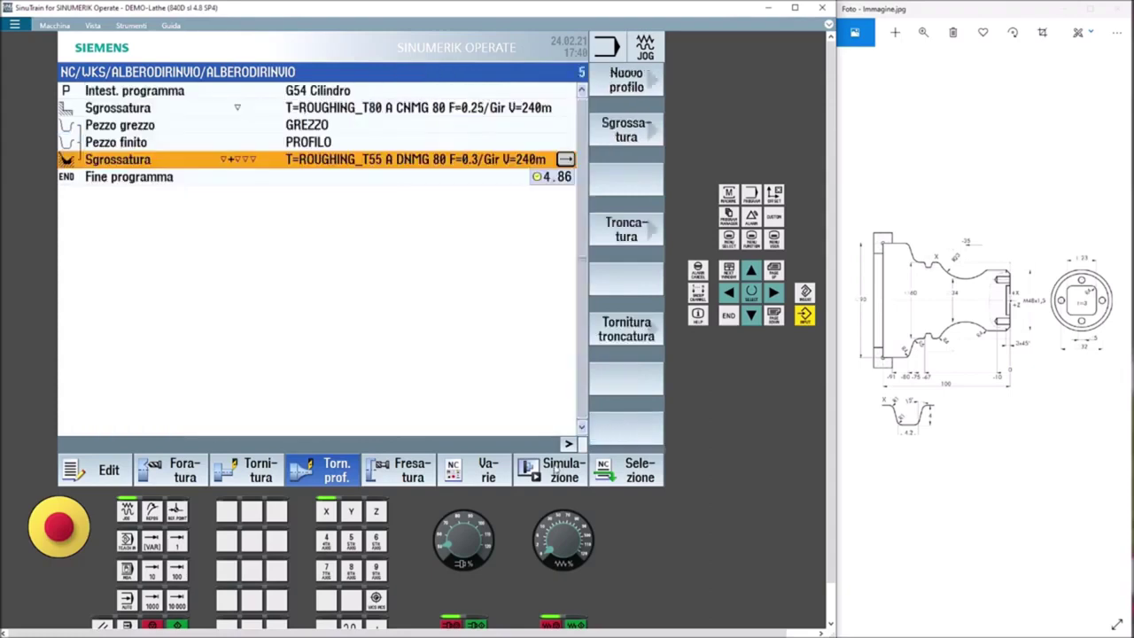
Try simulating ALBERODIRINVIO and dismiss the error flagging ROUGHING_T80 A CNMG 80 as invalid
{"action": "left_click", "coordinate": [554, 471]}
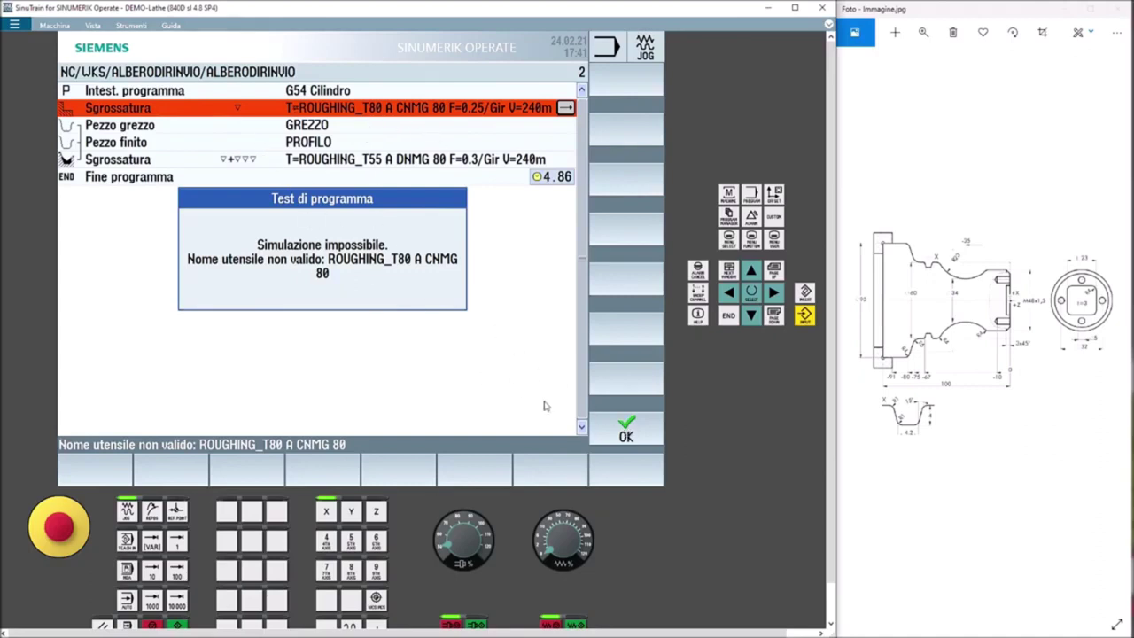
{"action": "left_click", "coordinate": [626, 430]}
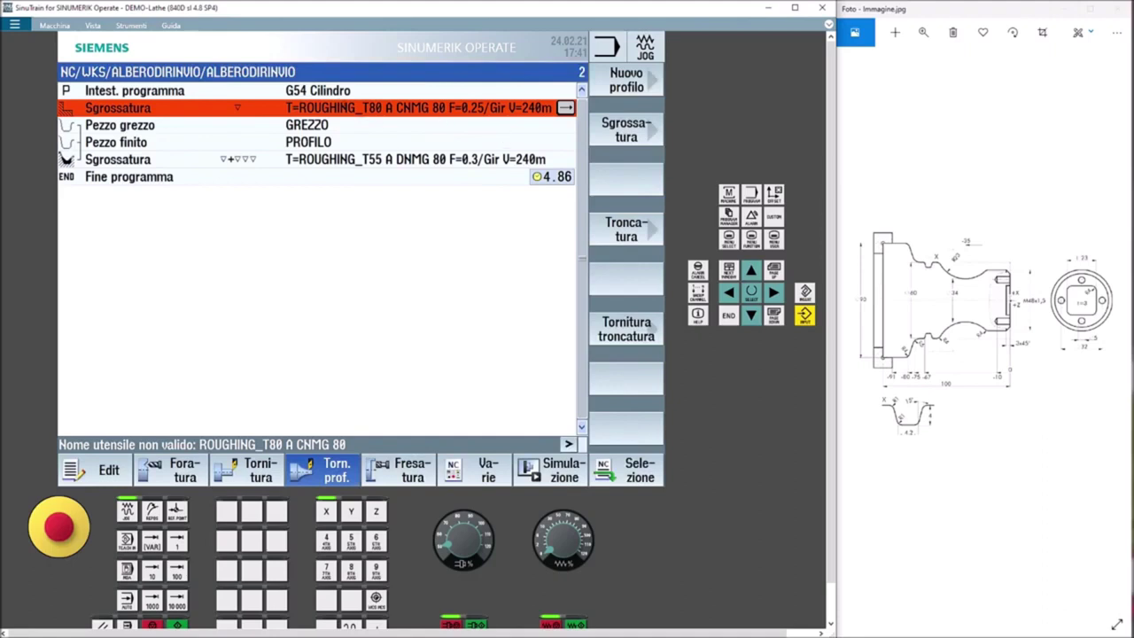
Switch the first roughing cycle to ROUGHING_T55 A DNMG, accept it, and rerun the simulation
{"action": "left_click", "coordinate": [570, 111]}
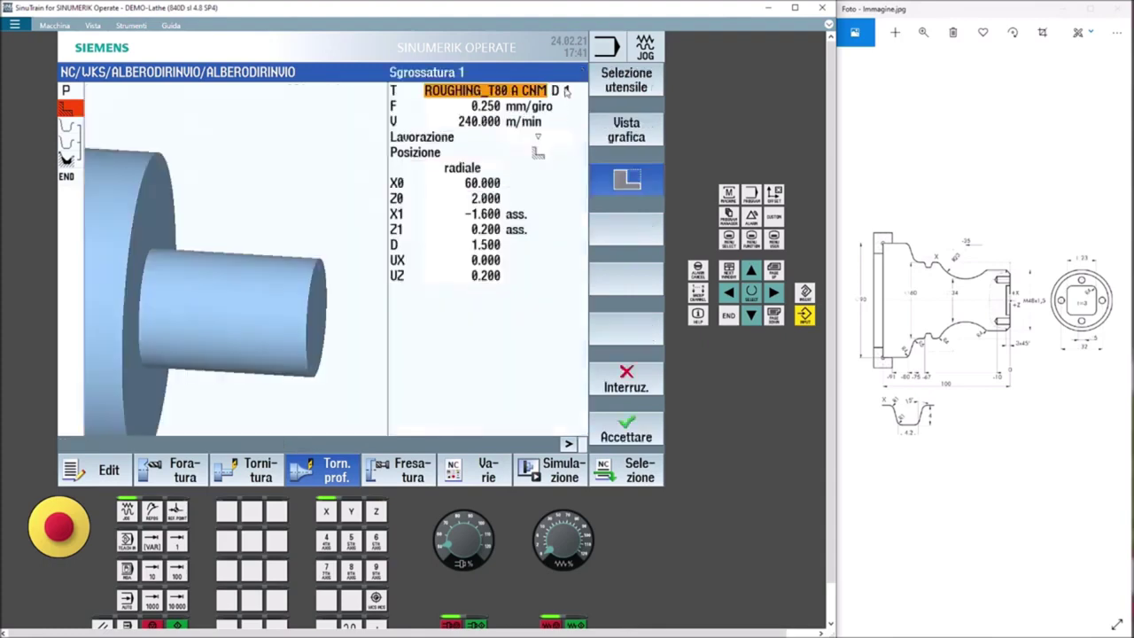
{"action": "left_click", "coordinate": [615, 85]}
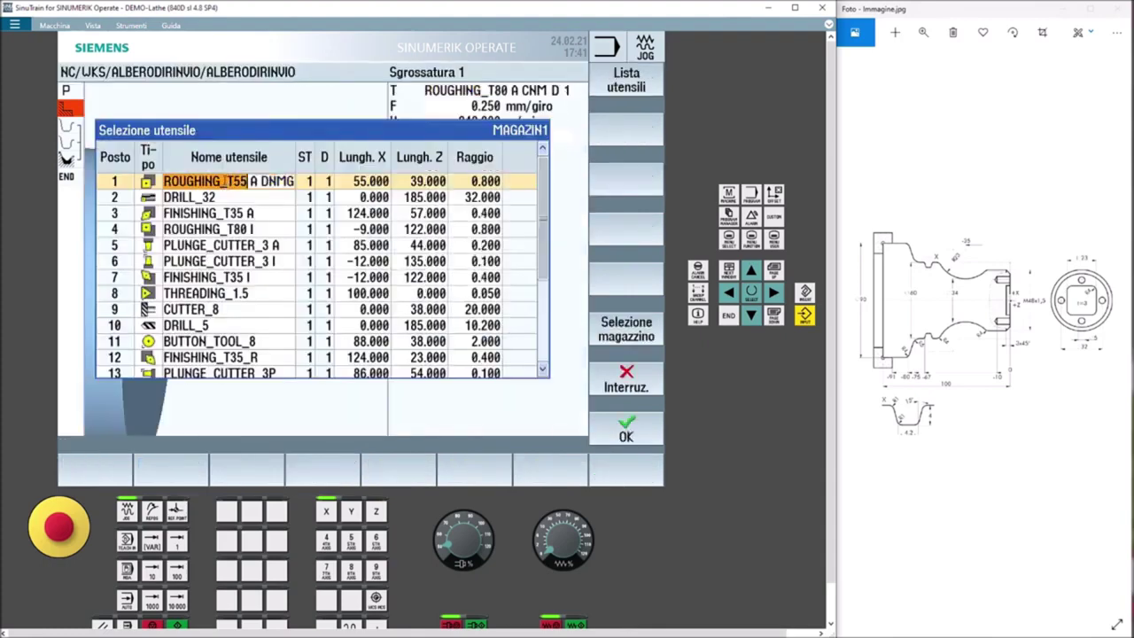
{"action": "left_click", "coordinate": [628, 432]}
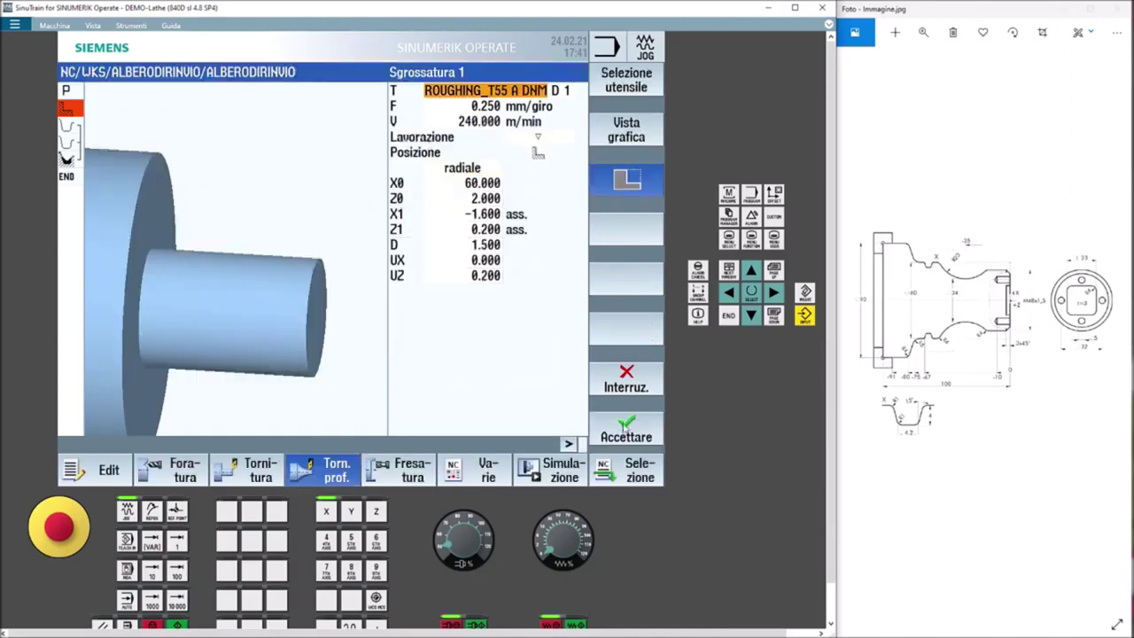
{"action": "left_click", "coordinate": [625, 428]}
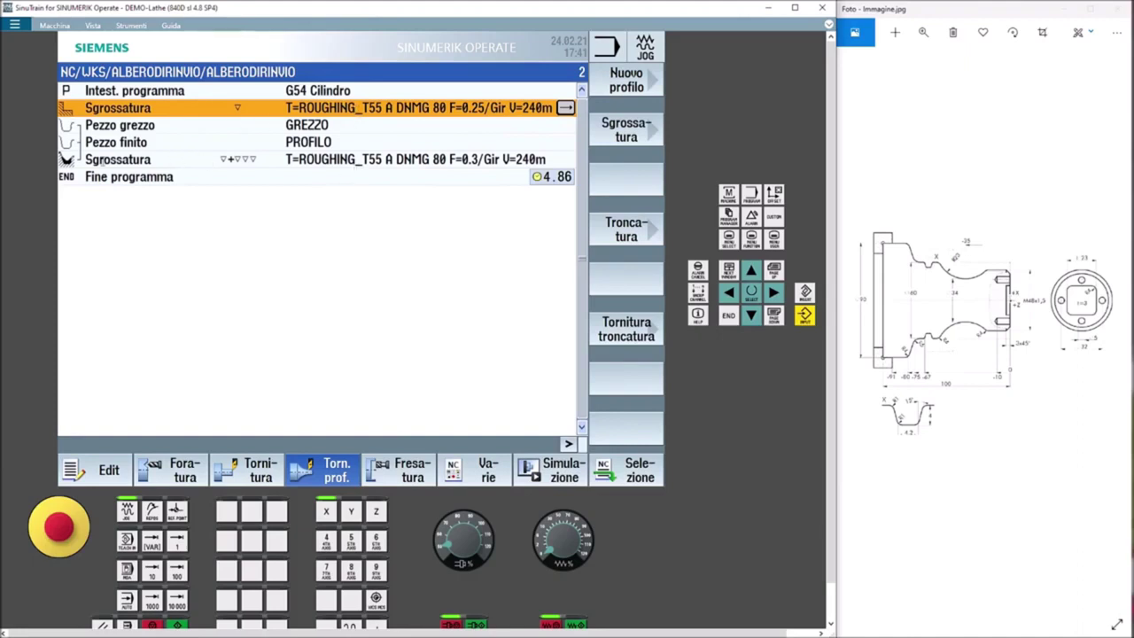
{"action": "left_click", "coordinate": [580, 477]}
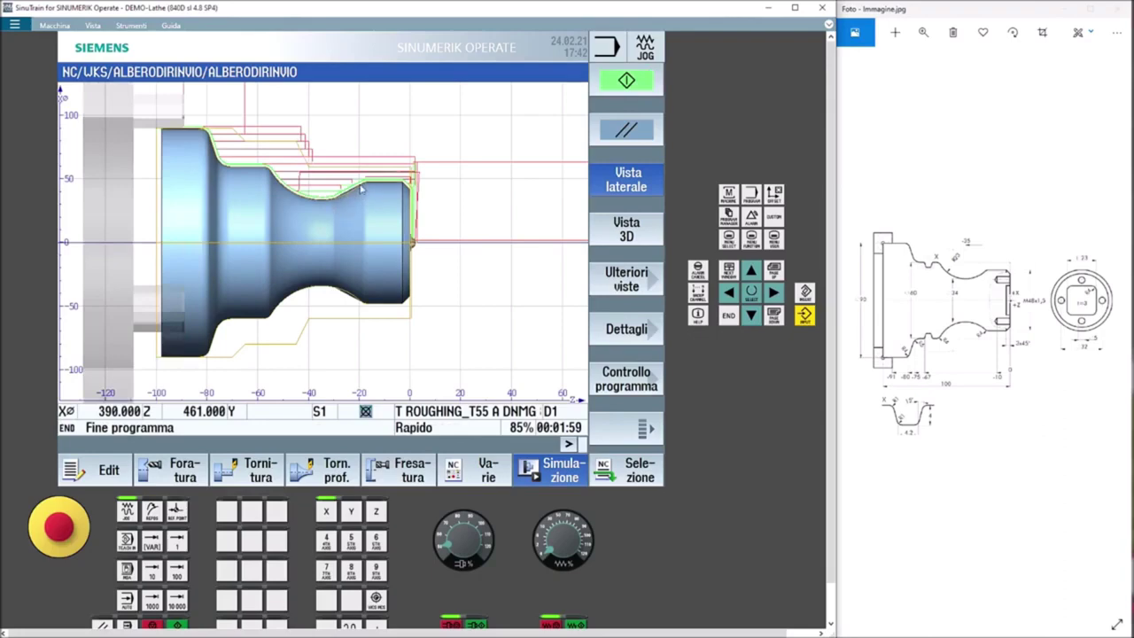
Zoom and pan the simulated shaft to check the roughing passes, then return to the editor
{"action": "scroll", "coordinate": [352, 200], "scroll_direction": "up", "scroll_amount": 2}
{"action": "scroll", "coordinate": [351, 200], "scroll_direction": "up", "scroll_amount": 2}
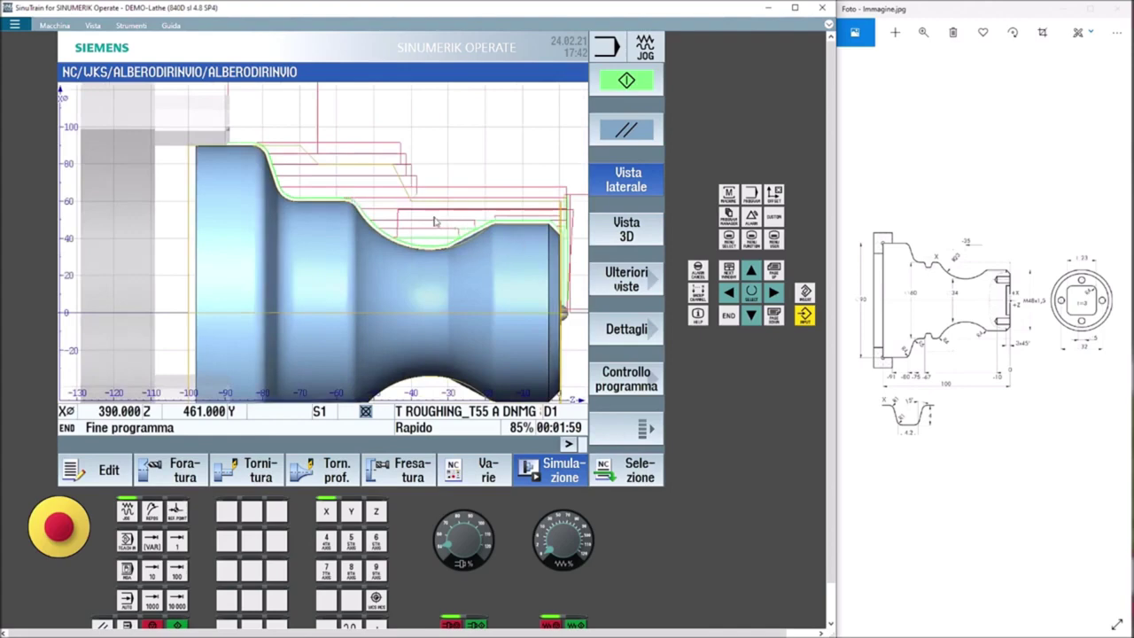
{"action": "left_click_drag", "start_coordinate": [436, 218], "coordinate": [399, 212]}
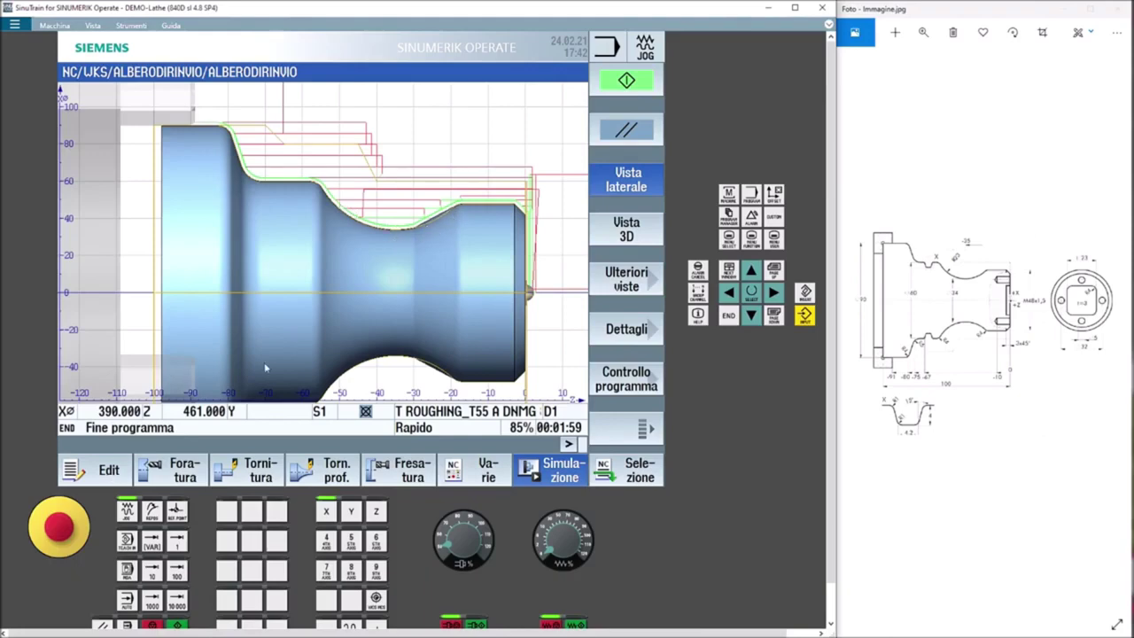
{"action": "left_click", "coordinate": [109, 471]}
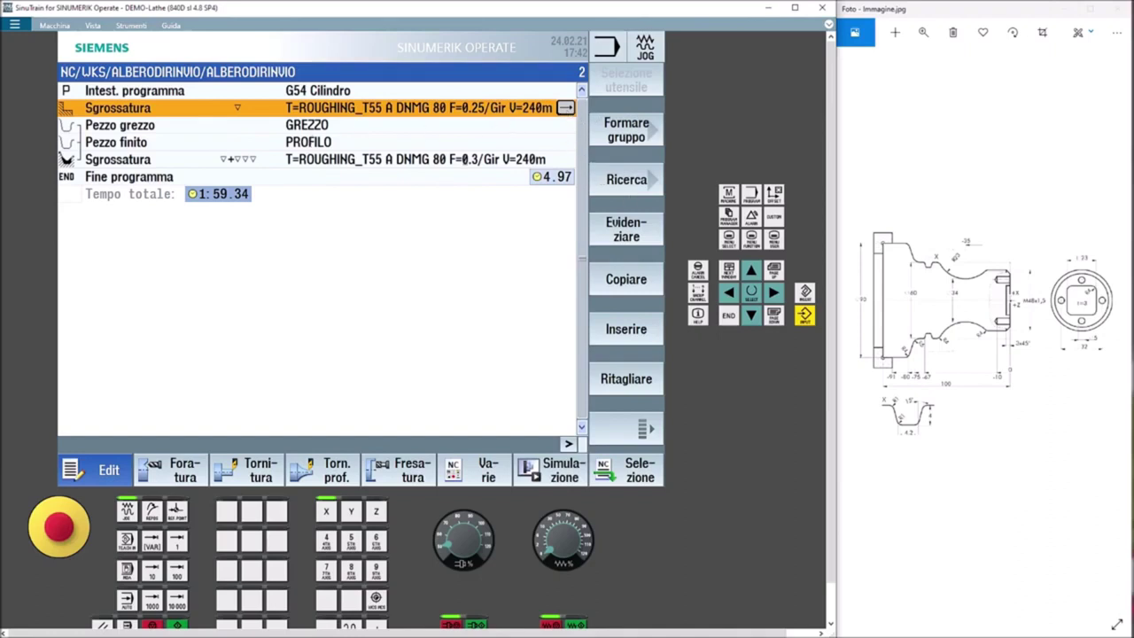
Open the first Sgrossatura block's tool selection and switch to the full Lista utensili
{"action": "left_click", "coordinate": [118, 160]}
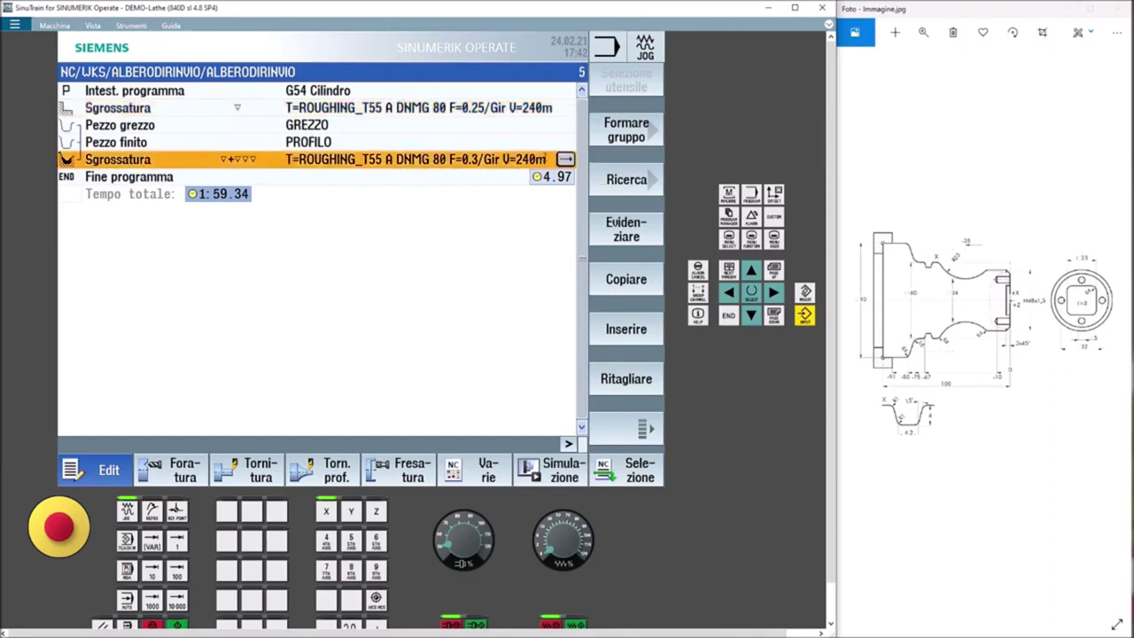
{"action": "left_click", "coordinate": [508, 98]}
{"action": "left_click", "coordinate": [508, 106]}
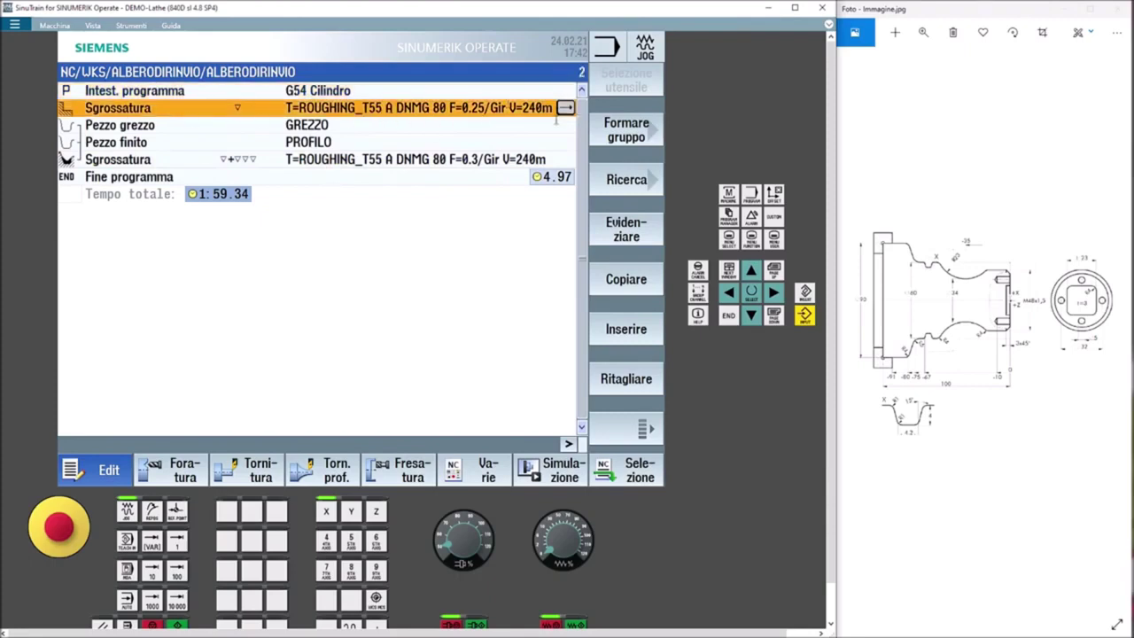
{"action": "left_click", "coordinate": [564, 108]}
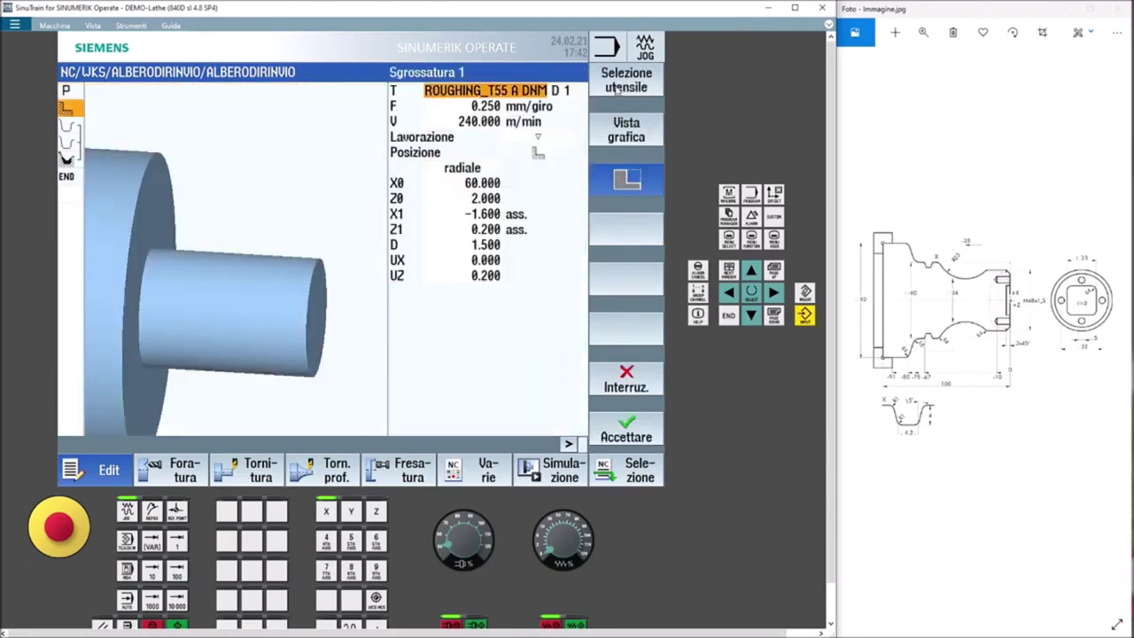
{"action": "left_click", "coordinate": [613, 84]}
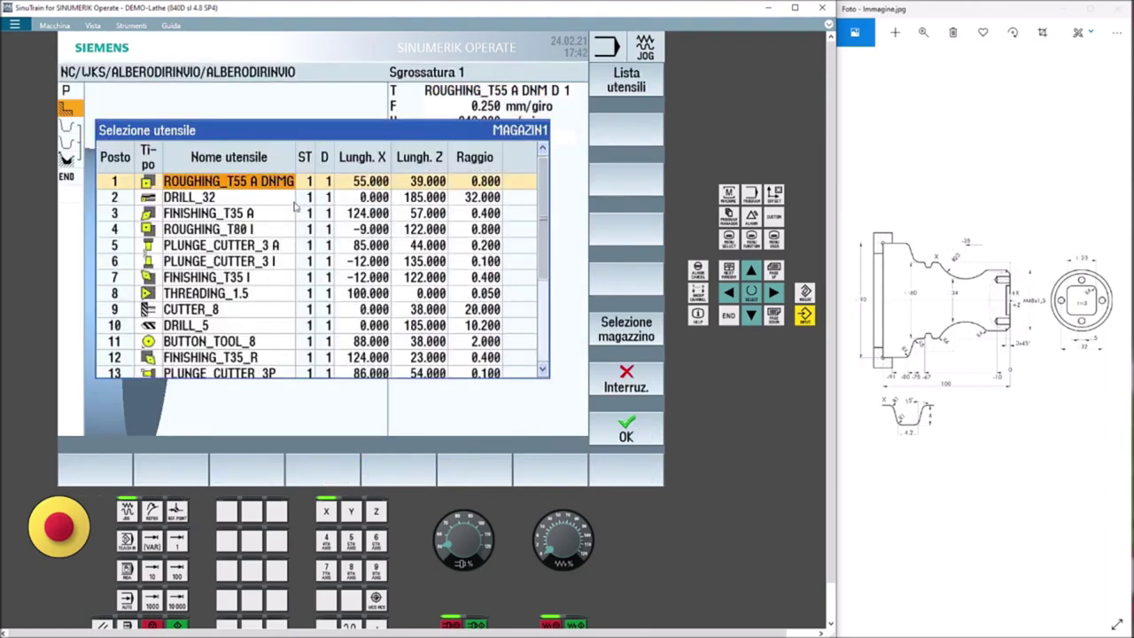
{"action": "scroll", "coordinate": [462, 301], "scroll_direction": "down", "scroll_amount": 5}
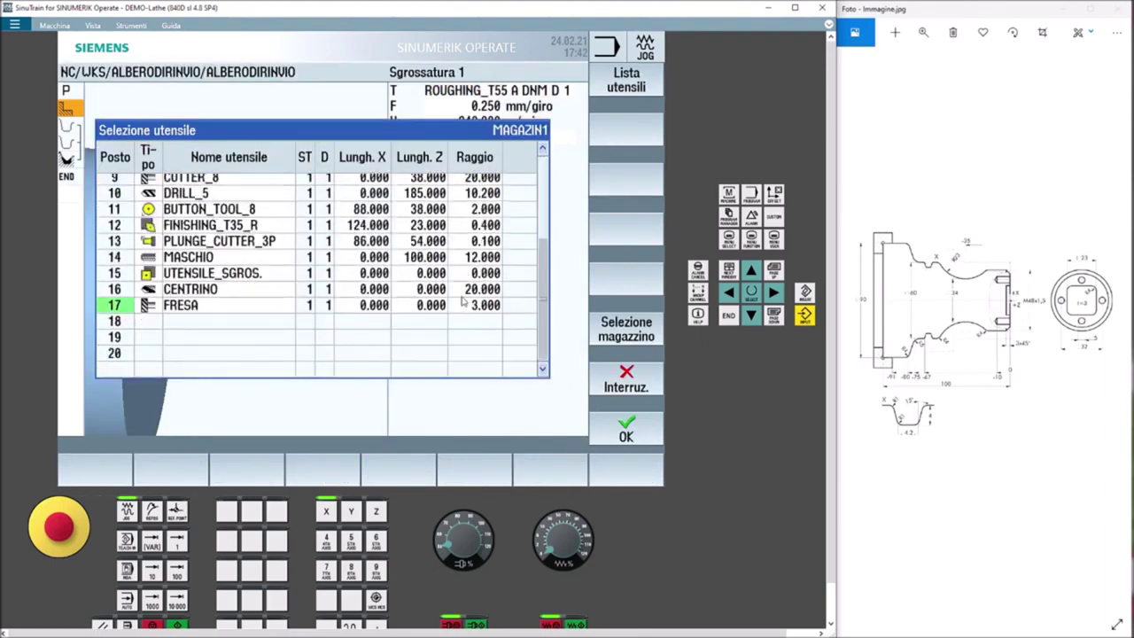
{"action": "scroll", "coordinate": [463, 301], "scroll_direction": "up", "scroll_amount": 5}
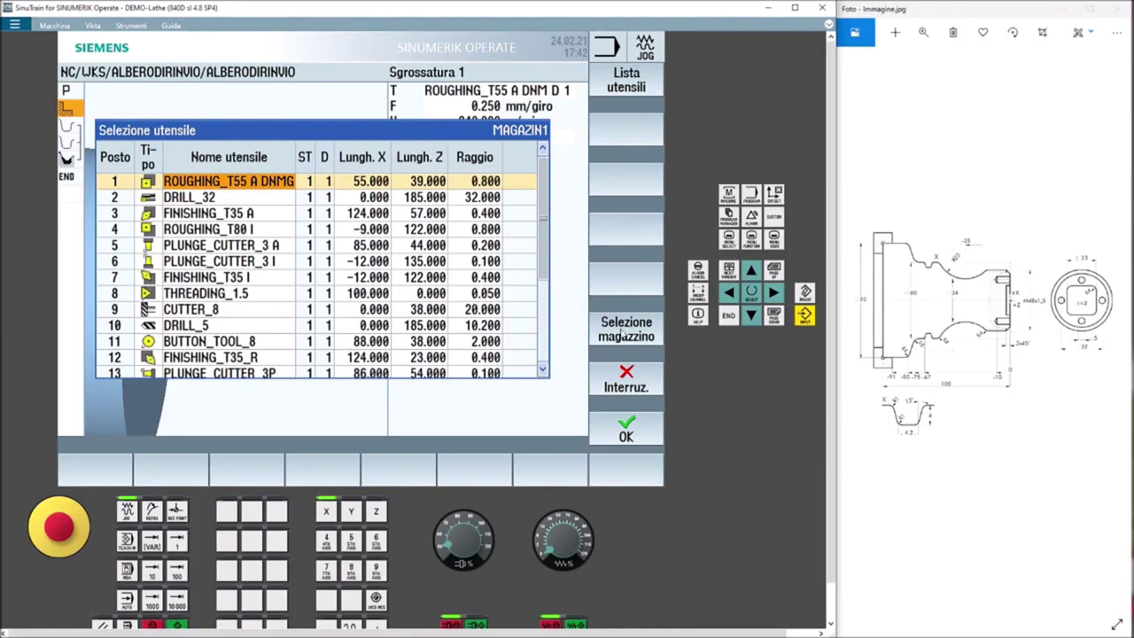
{"action": "left_click", "coordinate": [612, 94]}
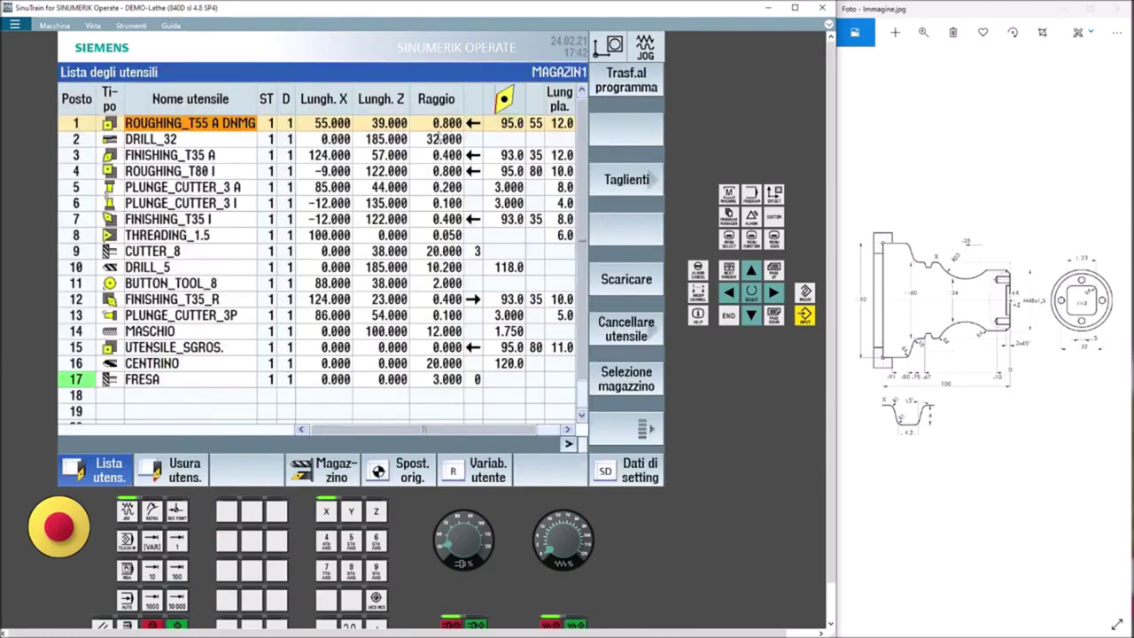
Create a new 500 roughing tool named UTENSILE_SGROS. in the tool list
{"action": "scroll", "coordinate": [298, 229], "scroll_direction": "down", "scroll_amount": 1}
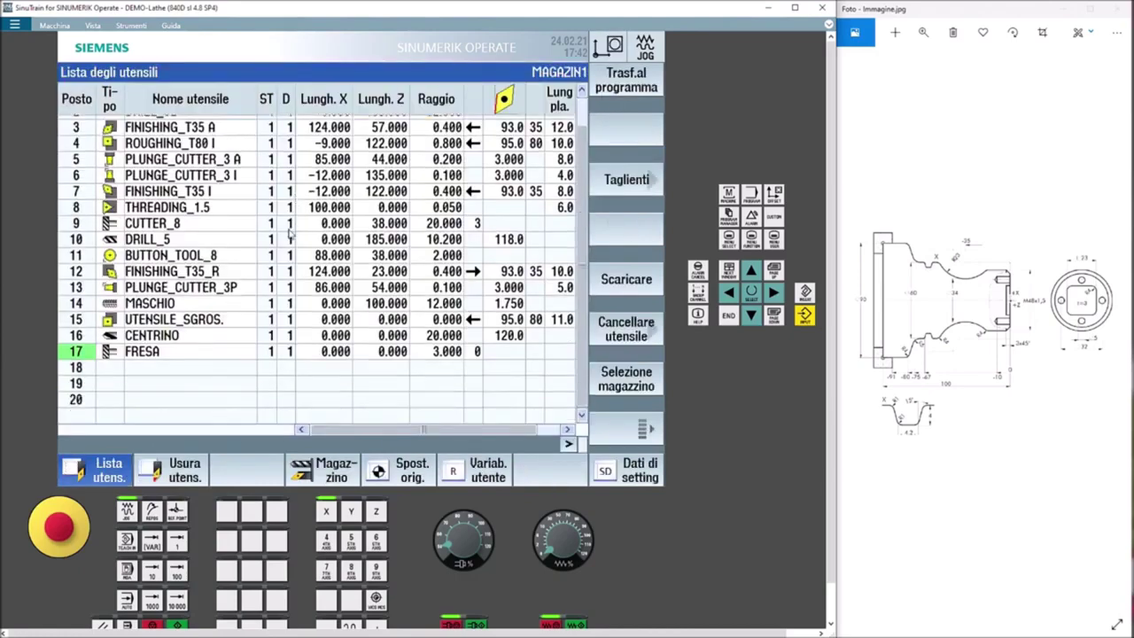
{"action": "scroll", "coordinate": [290, 233], "scroll_direction": "up", "scroll_amount": 1}
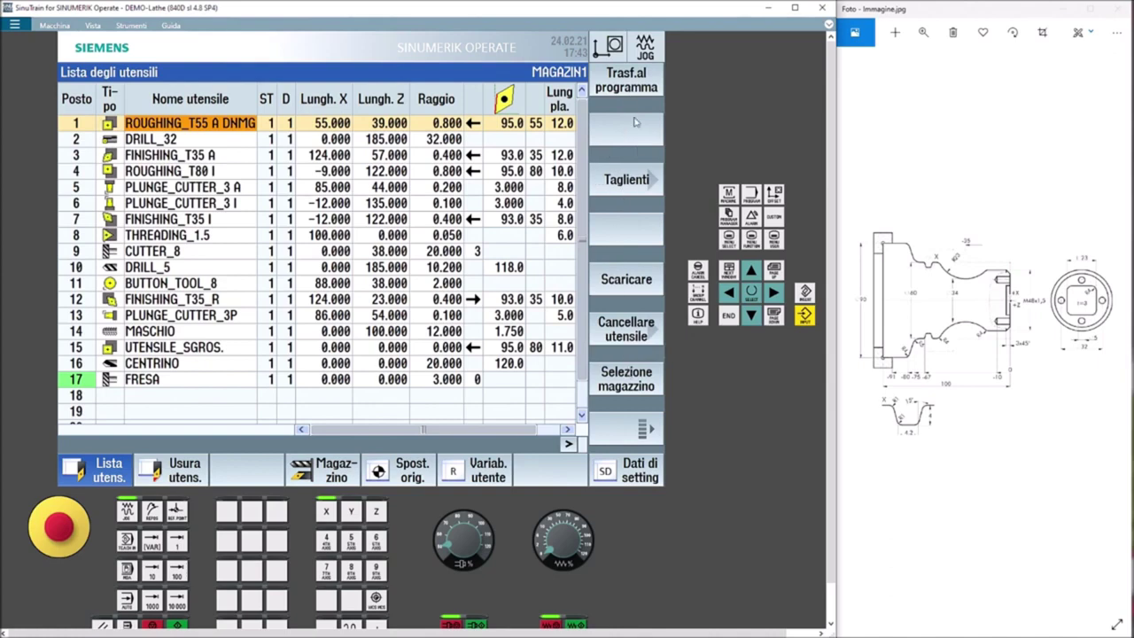
{"action": "left_click", "coordinate": [198, 395]}
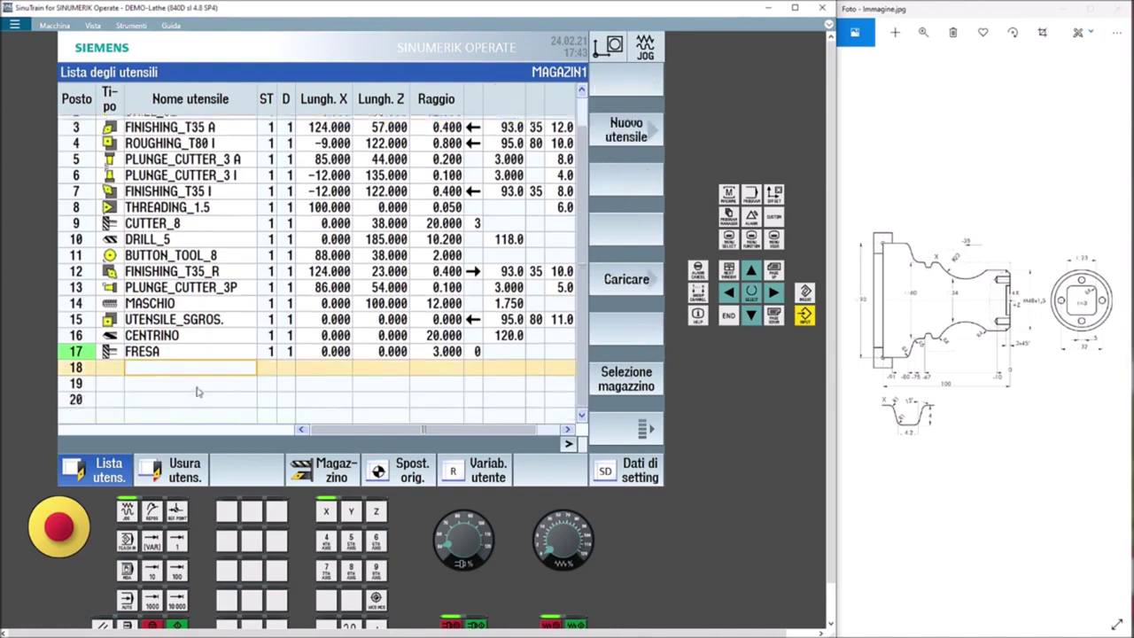
{"action": "left_click", "coordinate": [621, 282]}
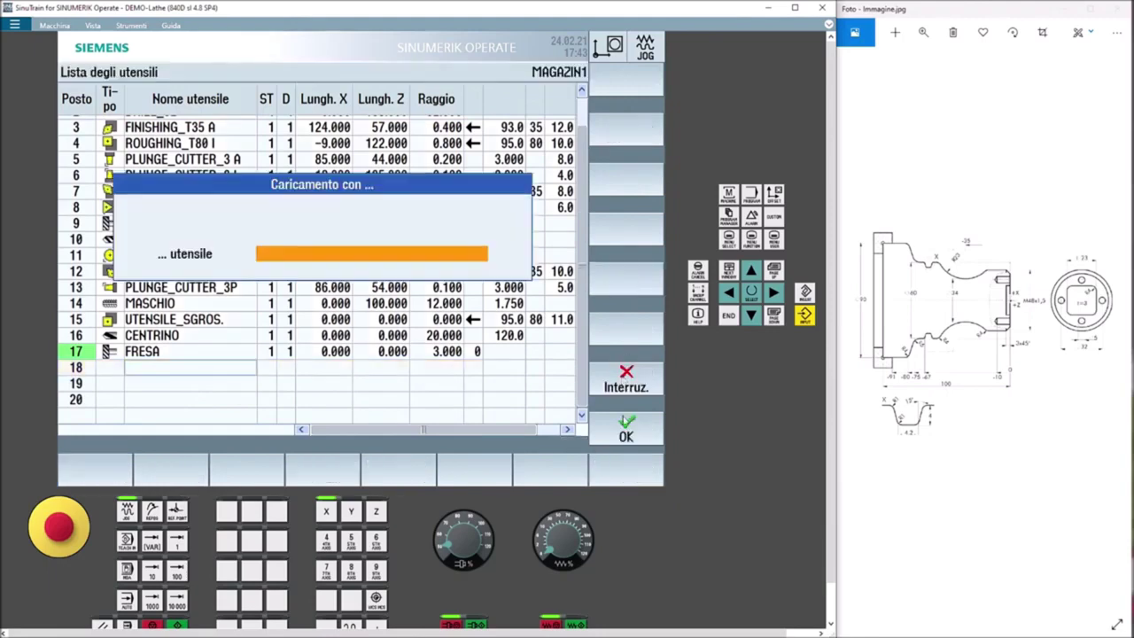
{"action": "left_click", "coordinate": [625, 394]}
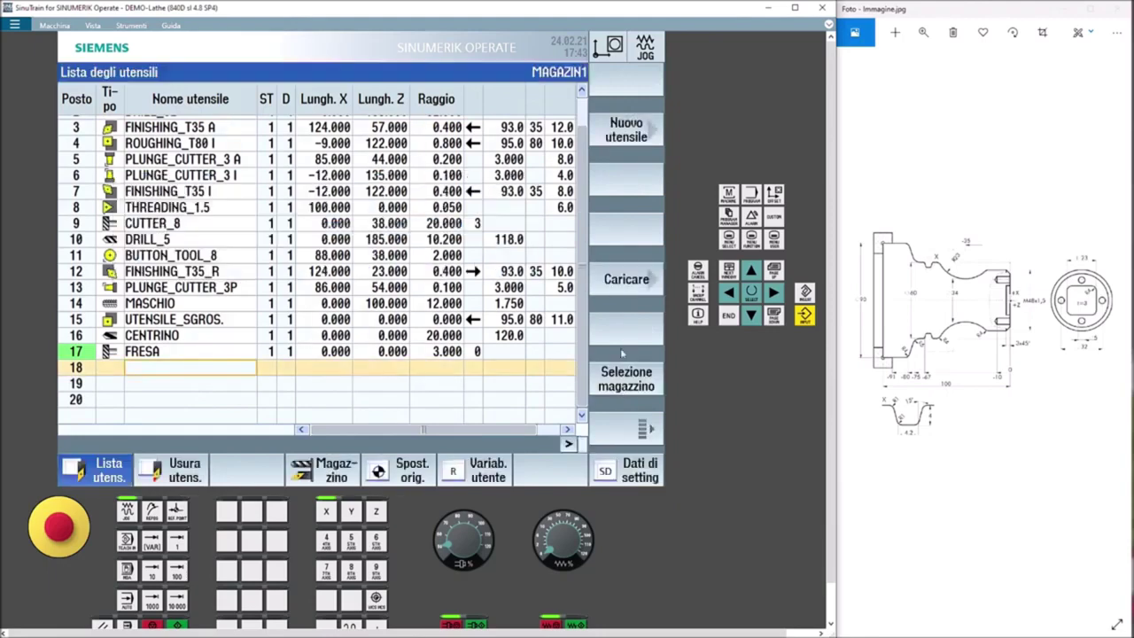
{"action": "left_click", "coordinate": [625, 378]}
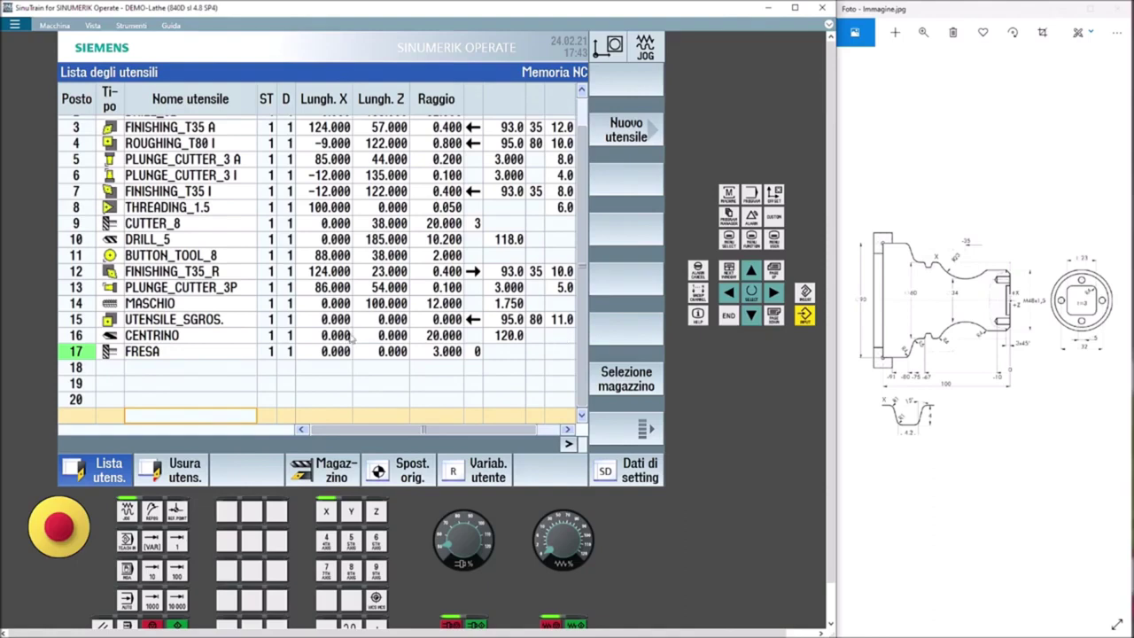
{"action": "left_click", "coordinate": [627, 133]}
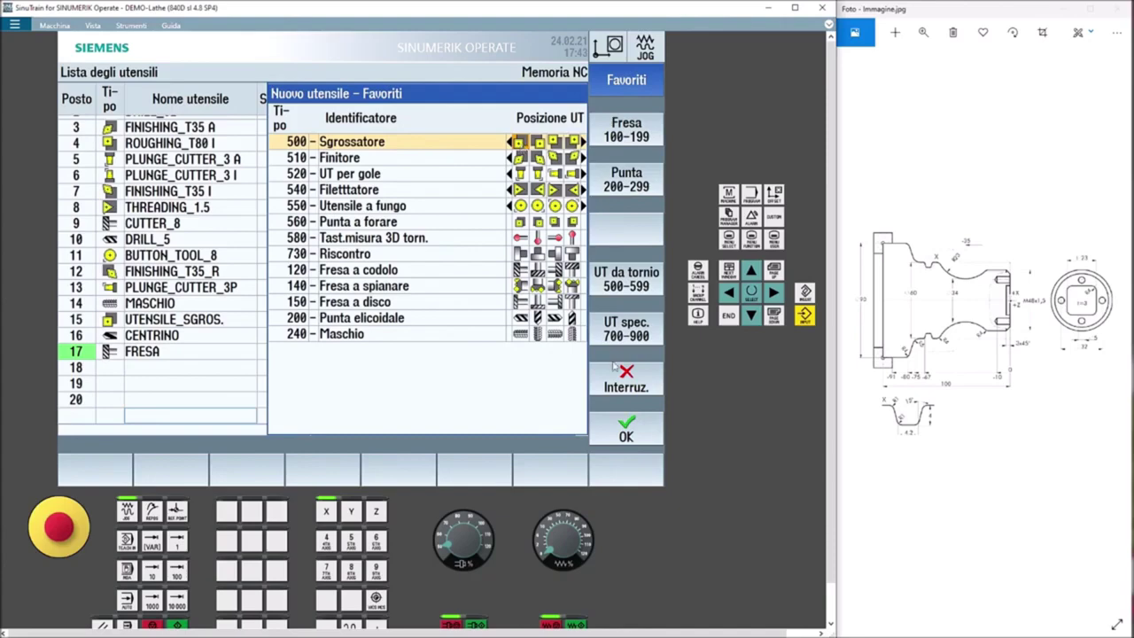
{"action": "left_click", "coordinate": [629, 432]}
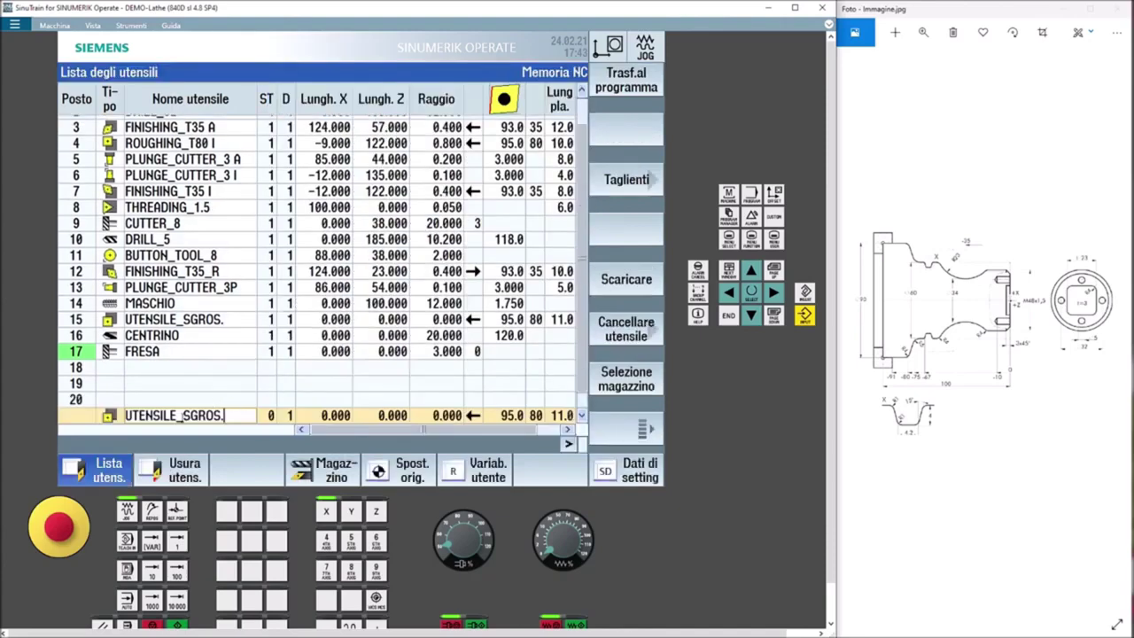
{"action": "key", "text": "Return"}
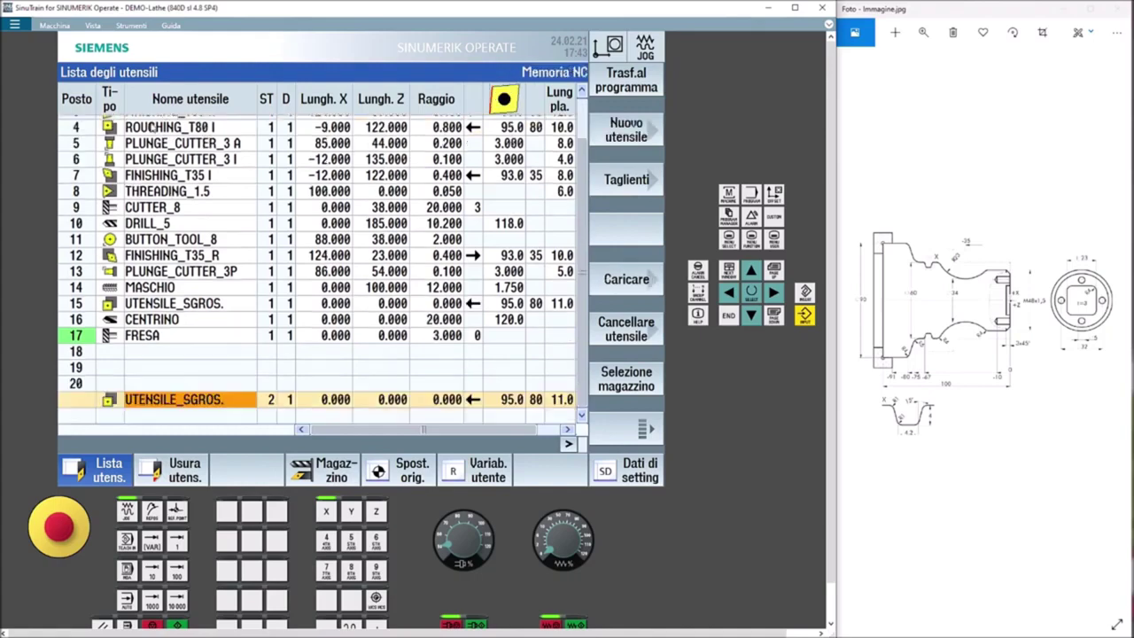
Unload ROUGHING_T55 A DNMG from magazine place 1 and start loading UTENSILE_SGROS. there
{"action": "scroll", "coordinate": [152, 127], "scroll_direction": "up", "scroll_amount": 1}
{"action": "left_click", "coordinate": [144, 126]}
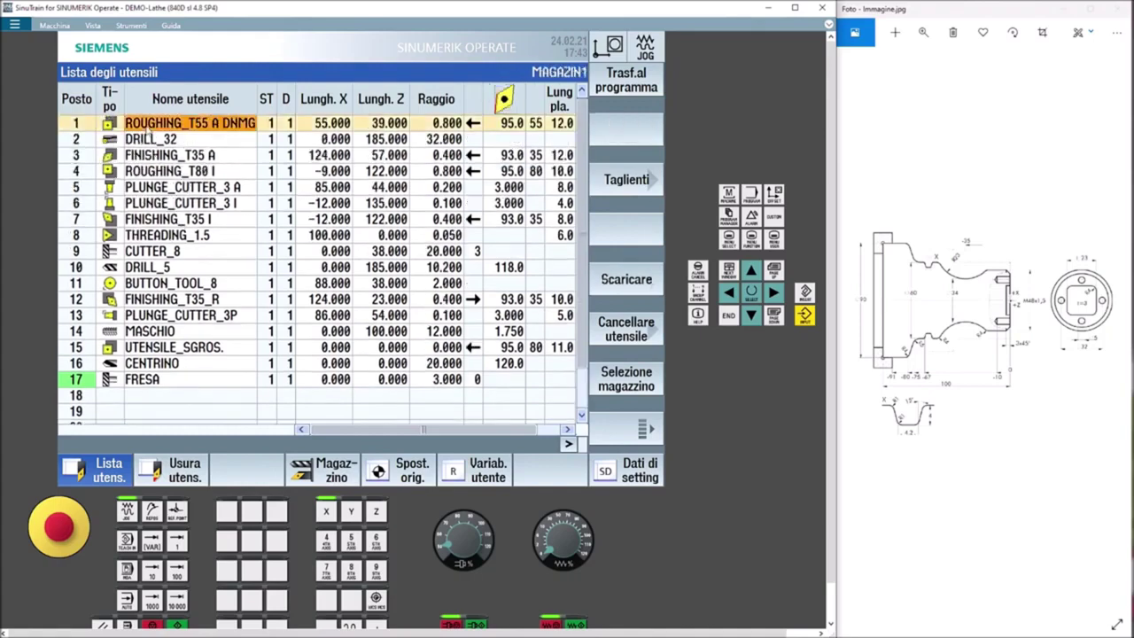
{"action": "left_click", "coordinate": [613, 291]}
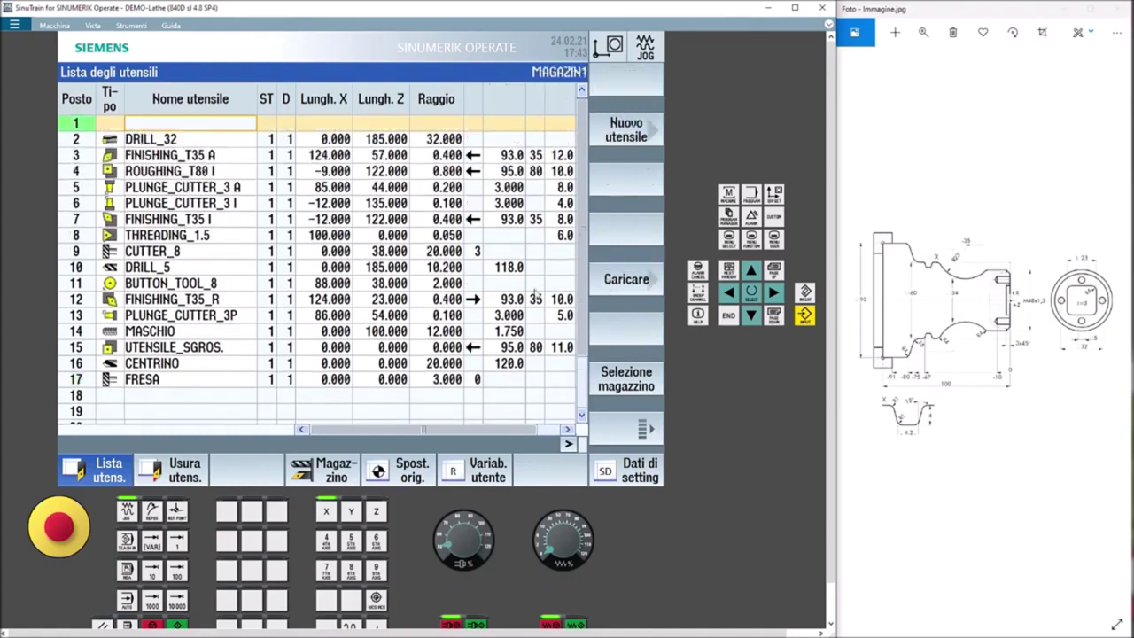
{"action": "scroll", "coordinate": [284, 297], "scroll_direction": "down", "scroll_amount": 2}
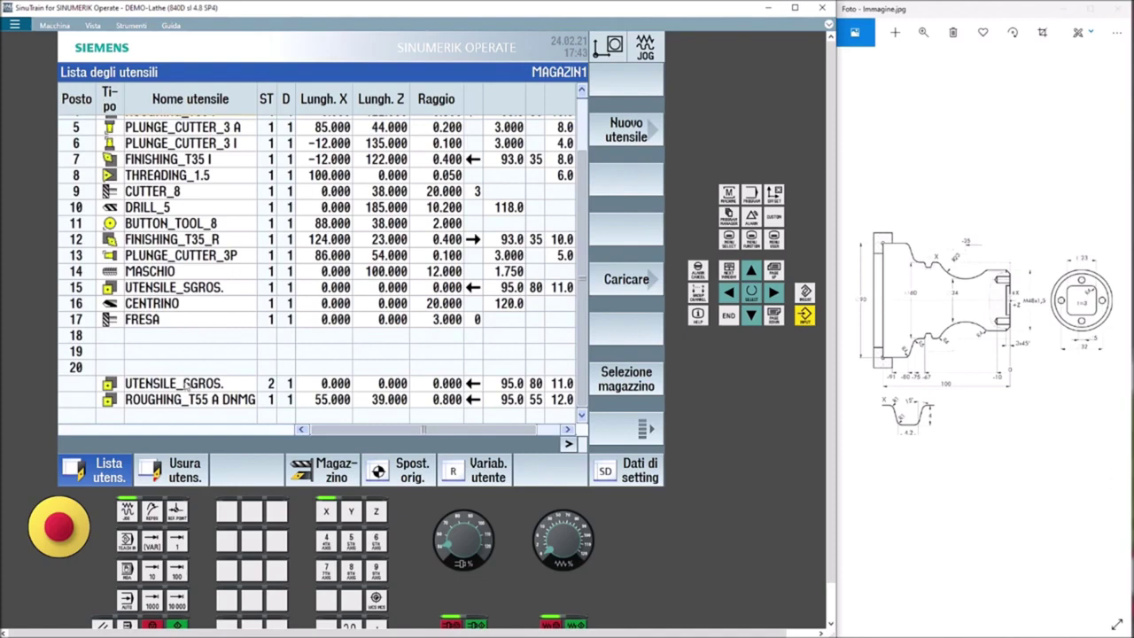
{"action": "left_click", "coordinate": [165, 386]}
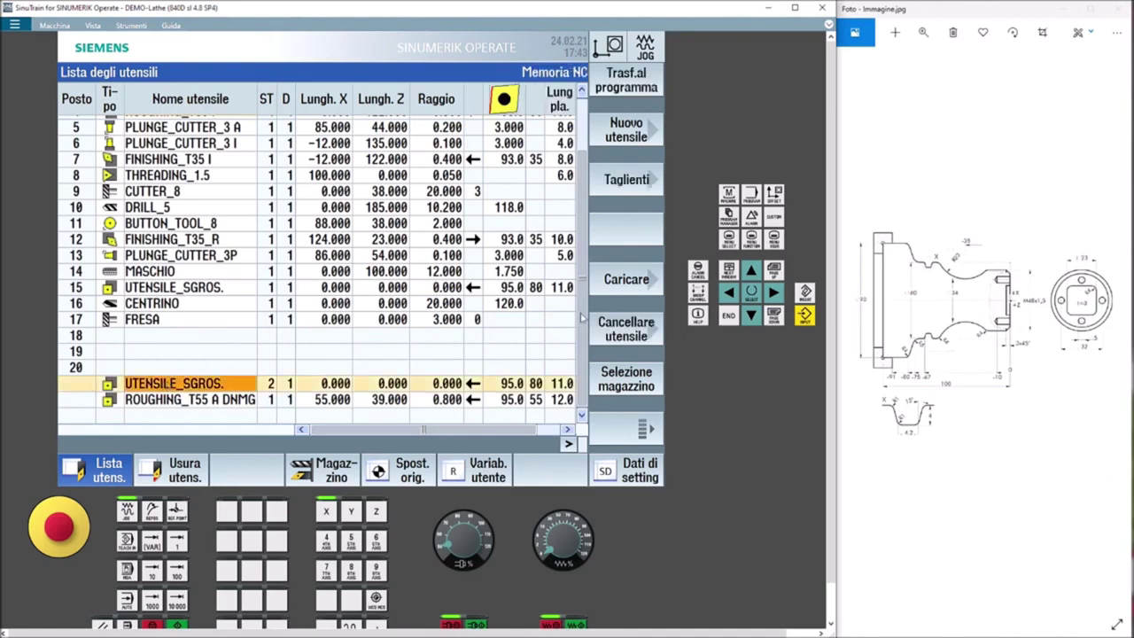
{"action": "left_click", "coordinate": [618, 283]}
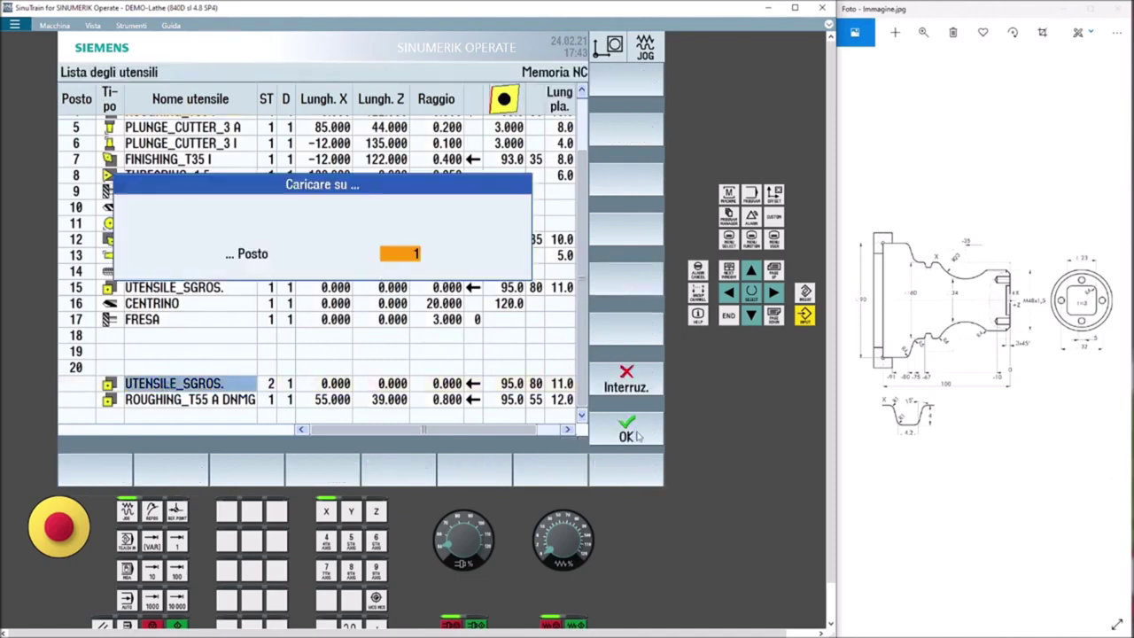
Load UTENSILE_SGROS. into place 1 and ROUGHING_T55 A DNMG into magazine place 18
{"action": "left_click", "coordinate": [629, 434]}
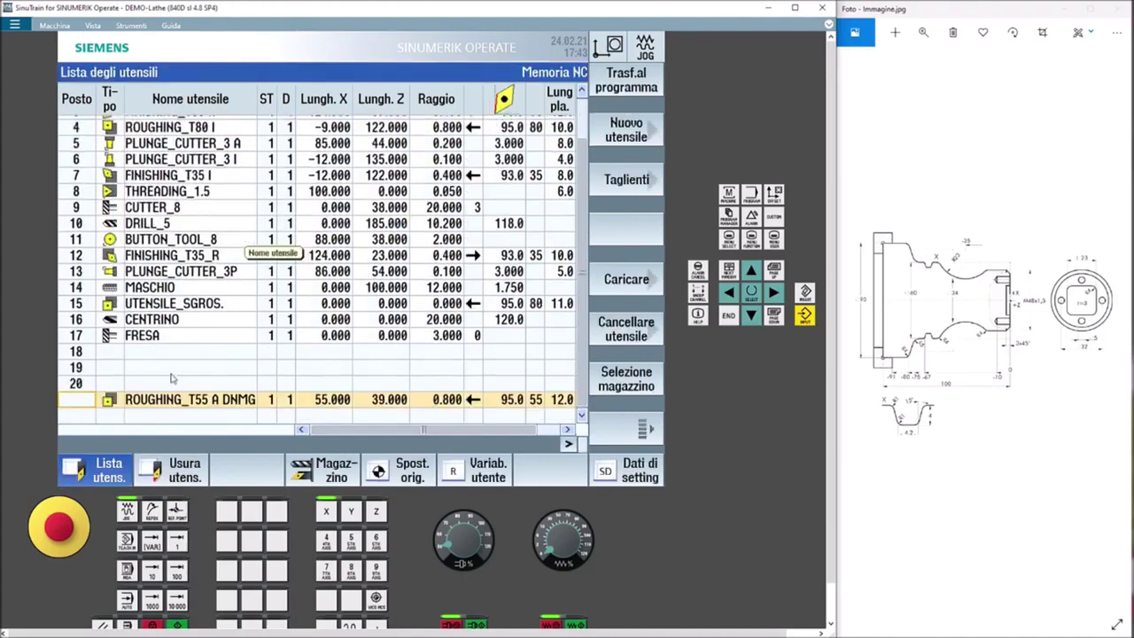
{"action": "left_click", "coordinate": [180, 403]}
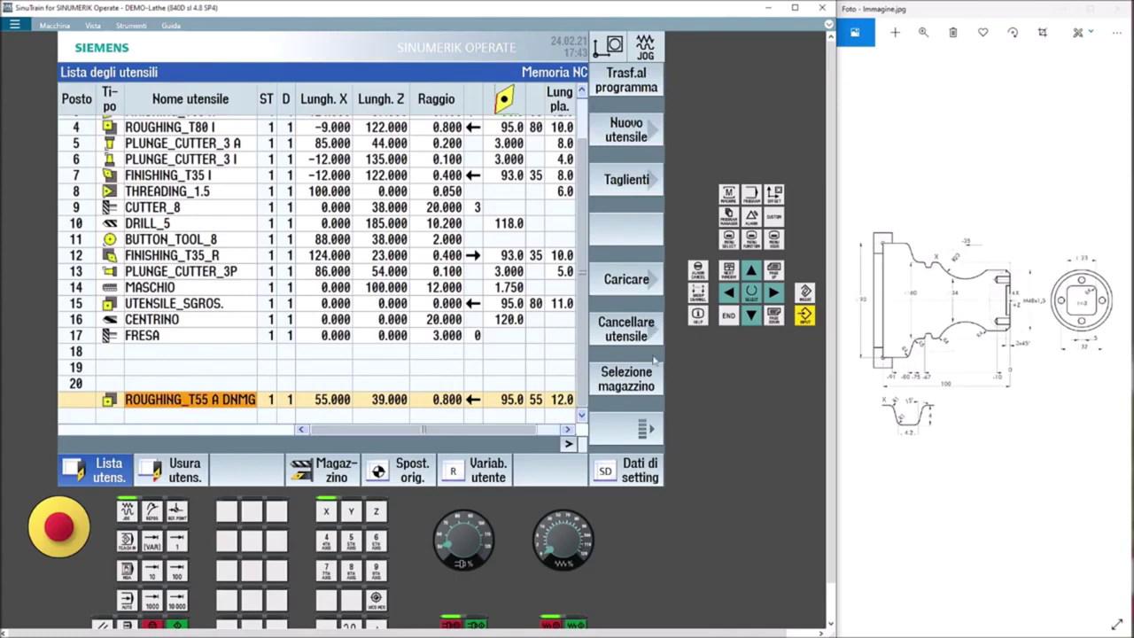
{"action": "left_click", "coordinate": [634, 287]}
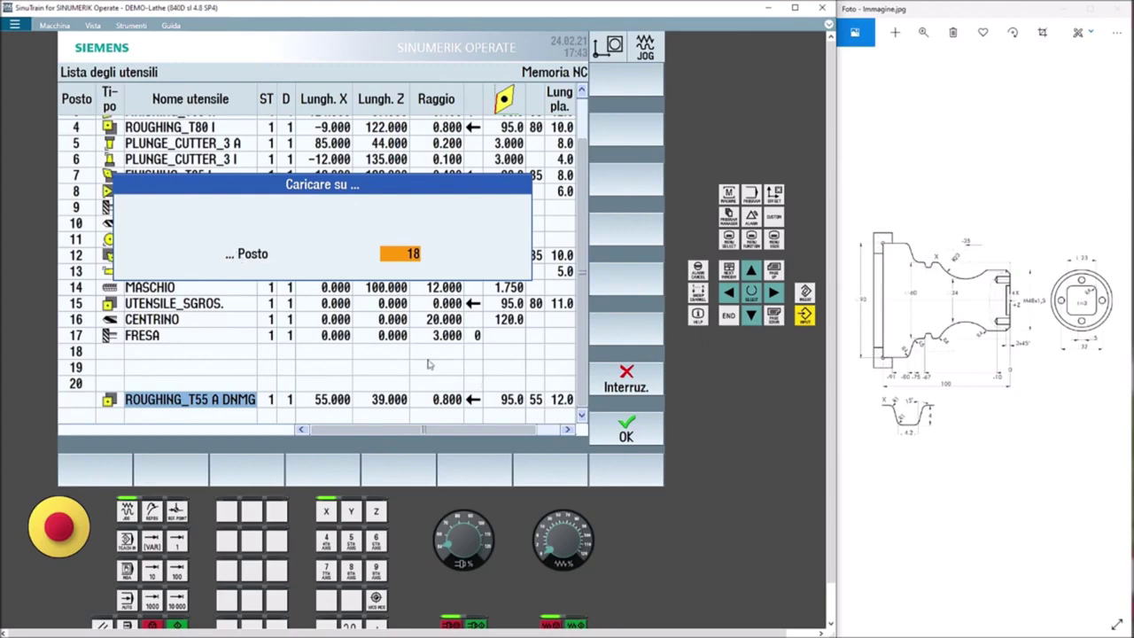
{"action": "left_click", "coordinate": [619, 431]}
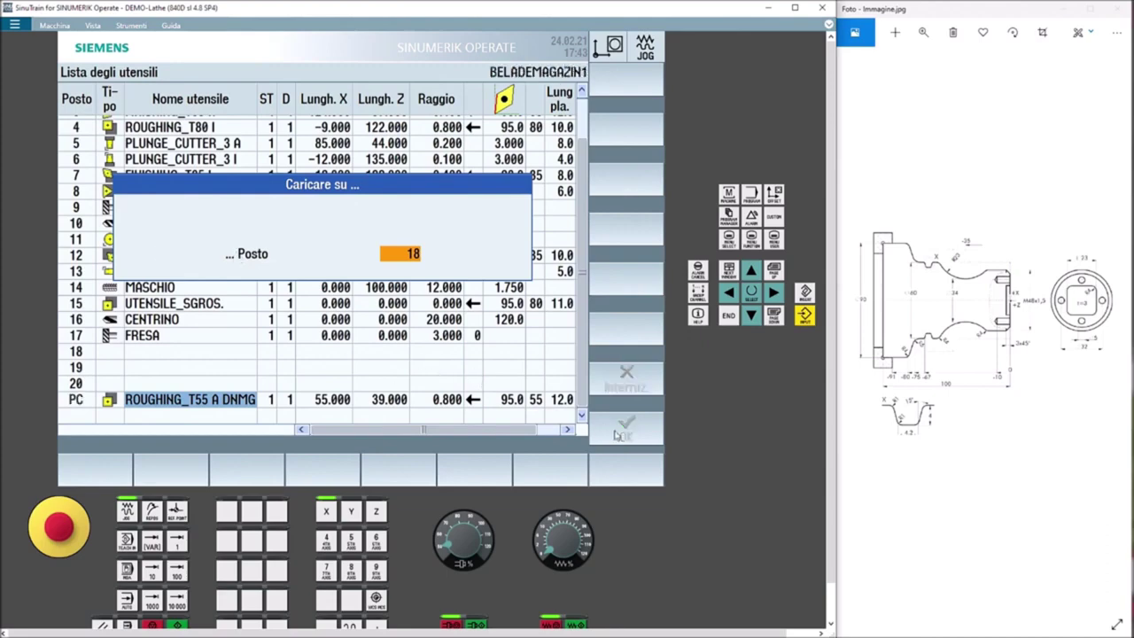
Transfer UTENSILE_SGROS. into the first Sgrossatura cycle as its tool
{"action": "scroll", "coordinate": [428, 256], "scroll_direction": "up", "scroll_amount": 2}
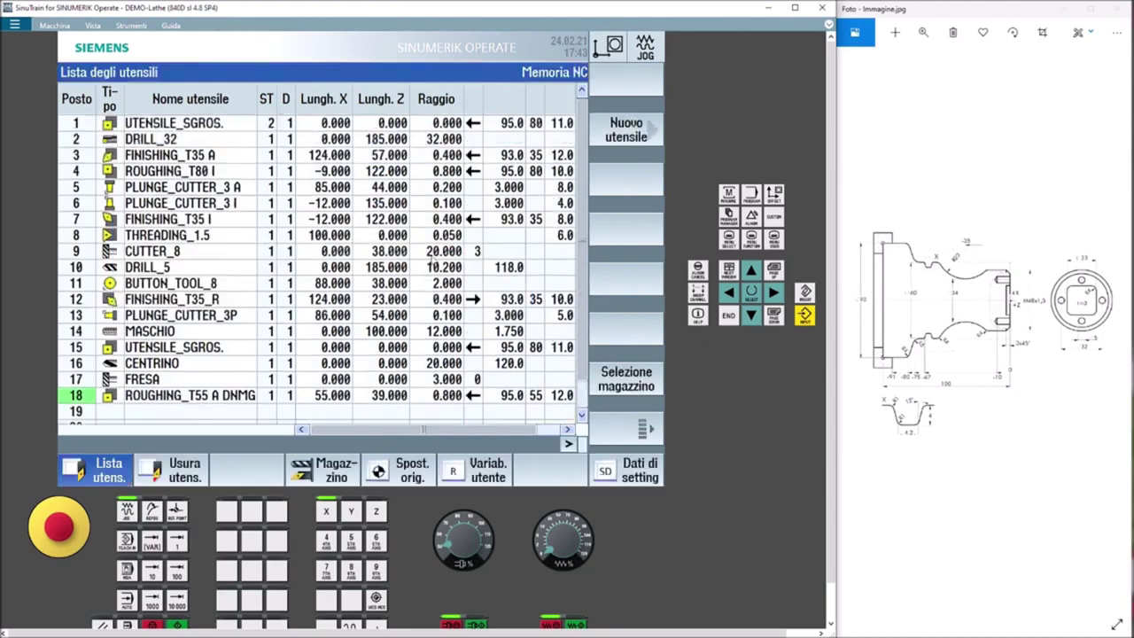
{"action": "left_click", "coordinate": [130, 124]}
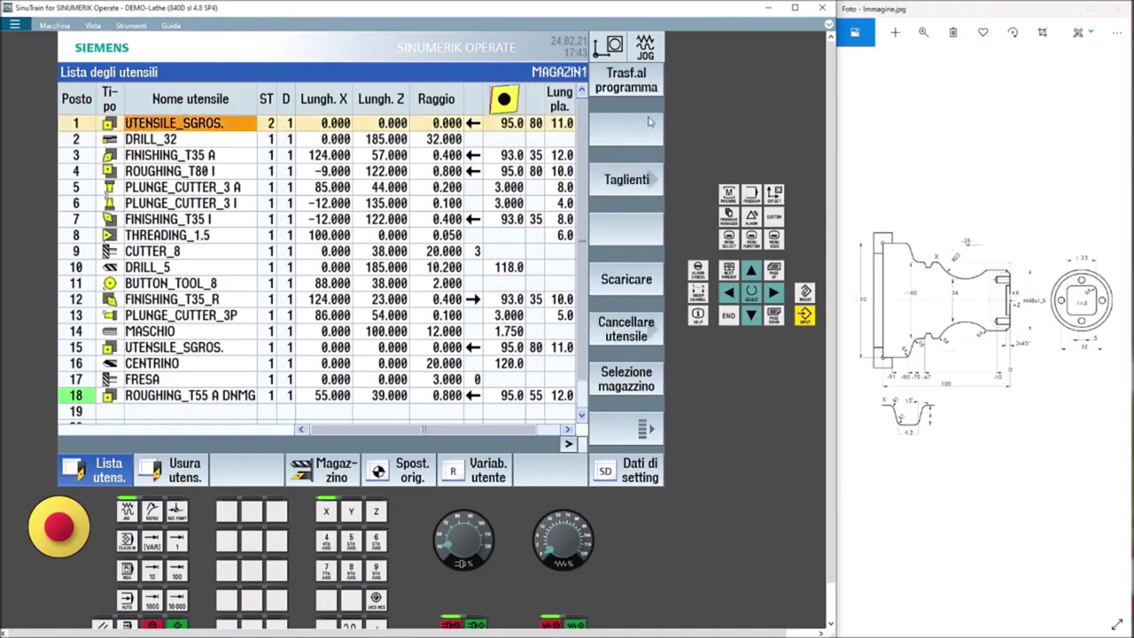
{"action": "left_click", "coordinate": [626, 82]}
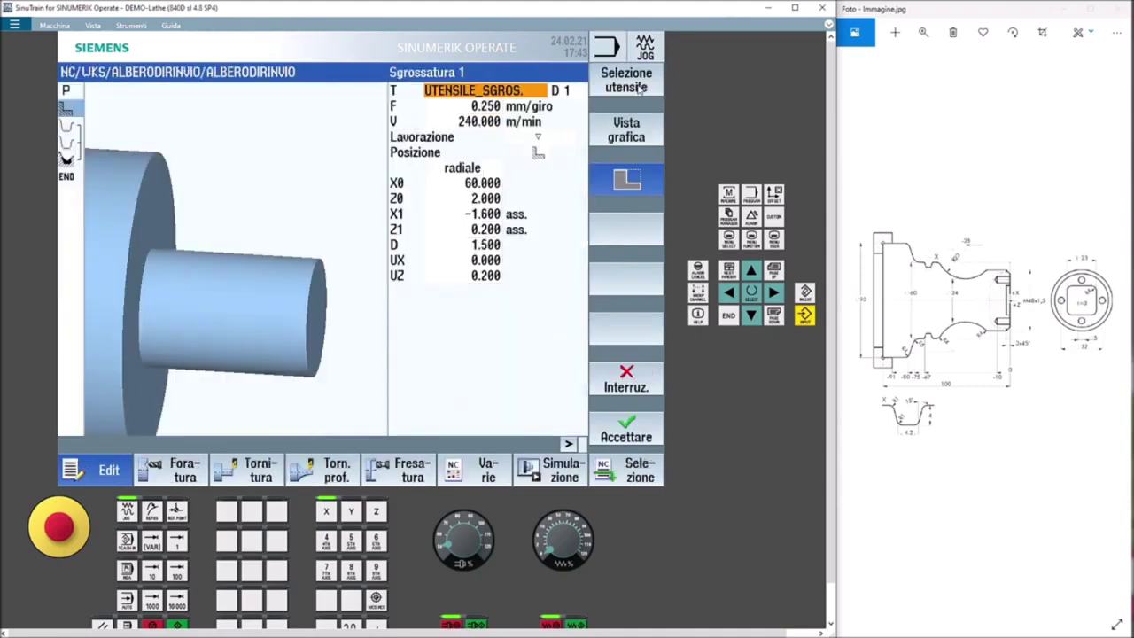
Accept the first roughing cycle and set the second Sgrossatura's machining to roughing only (▽)
{"action": "left_click", "coordinate": [630, 437]}
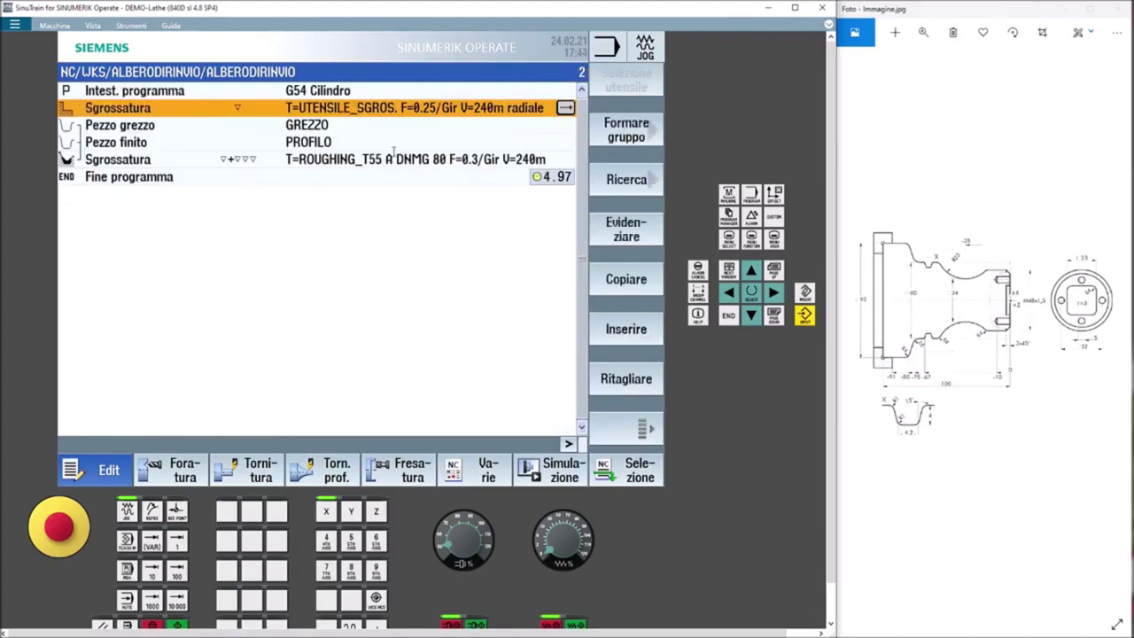
{"action": "left_click", "coordinate": [525, 155]}
{"action": "double_click", "coordinate": [564, 159]}
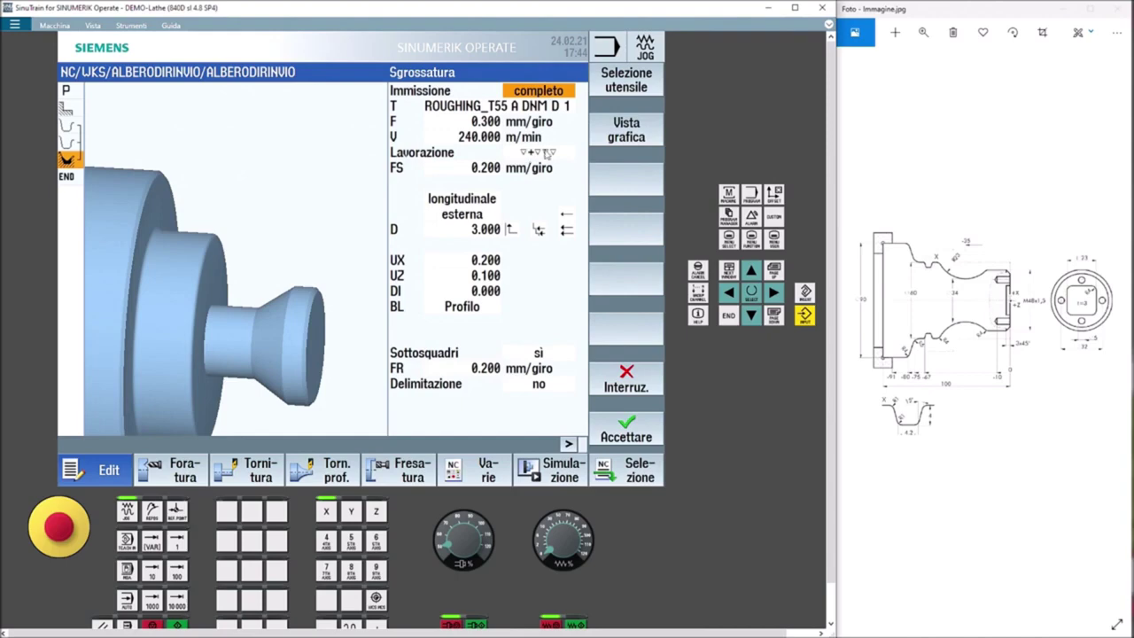
{"action": "left_click", "coordinate": [541, 154]}
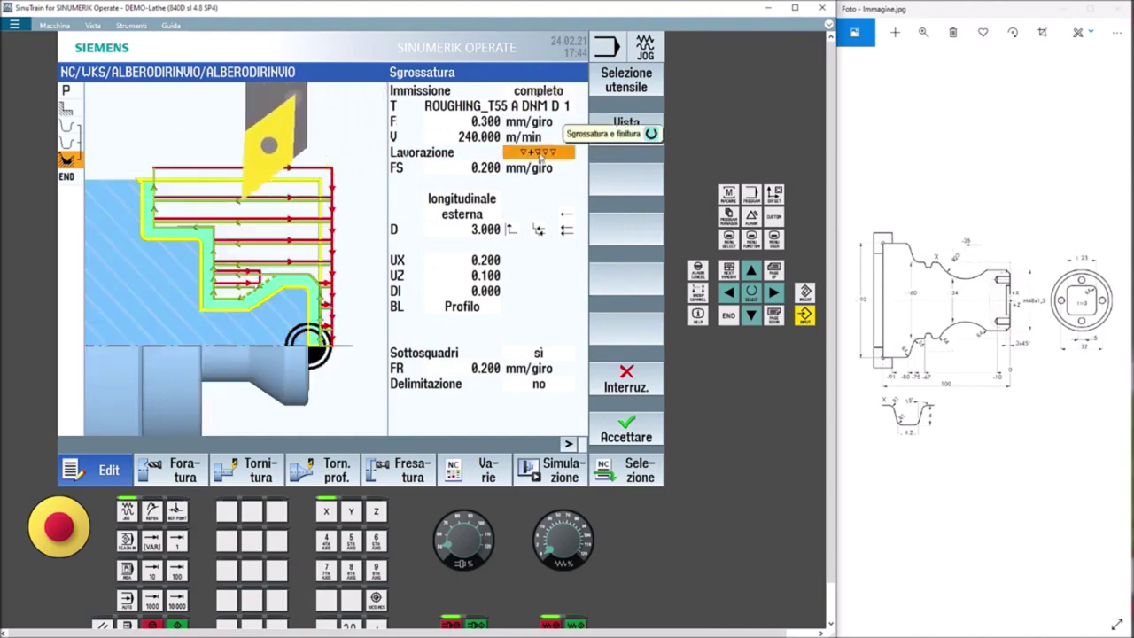
{"action": "left_click", "coordinate": [540, 154]}
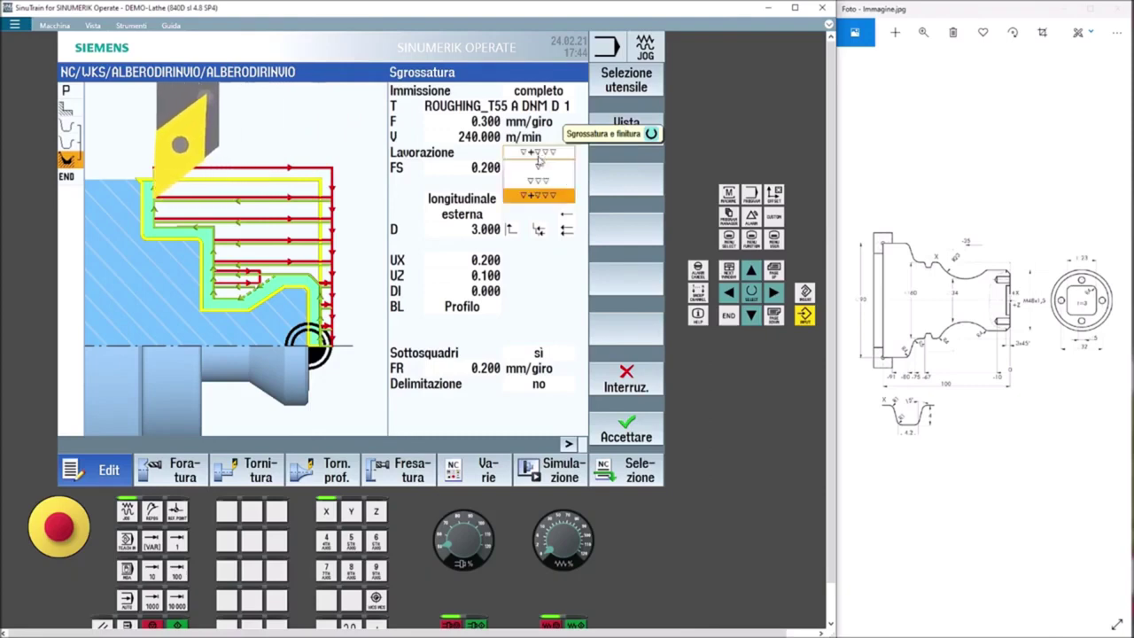
{"action": "left_click", "coordinate": [541, 176]}
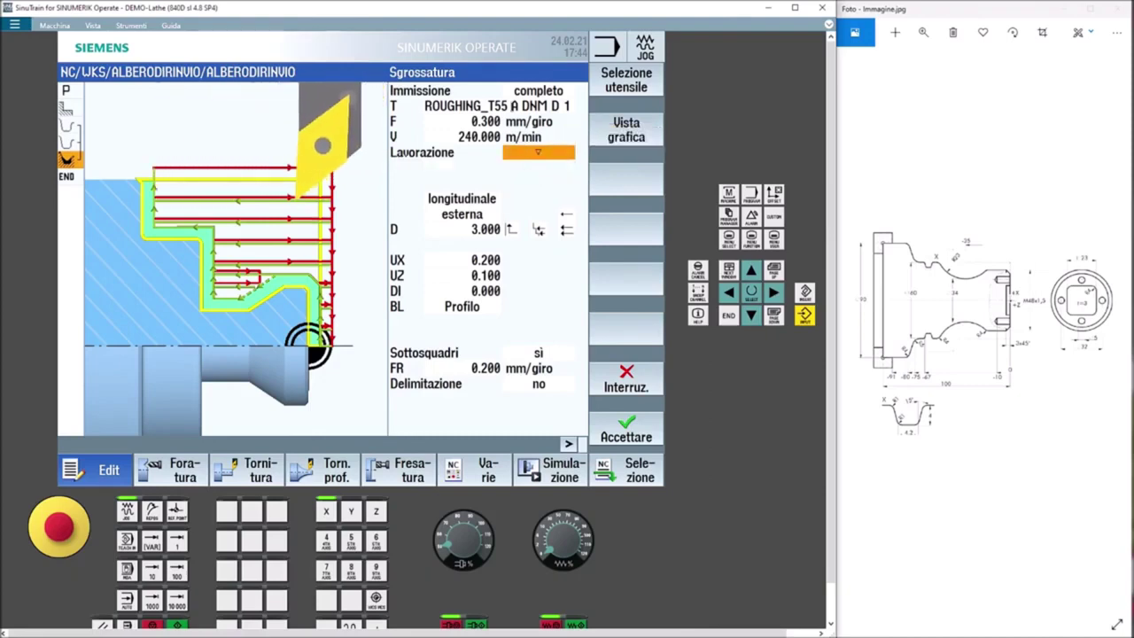
Give the second Sgrossatura tool ROUGHING_T55 A DNMG and accept it into the program
{"action": "left_click", "coordinate": [568, 105]}
{"action": "left_click", "coordinate": [625, 80]}
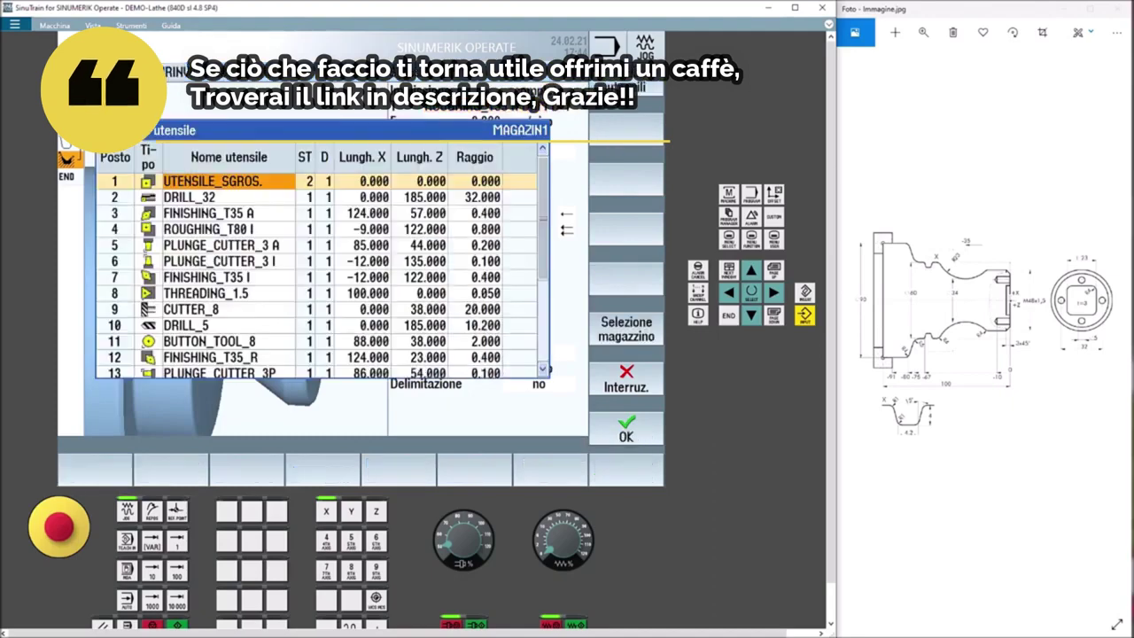
{"action": "scroll", "coordinate": [206, 222], "scroll_direction": "down", "scroll_amount": 3}
{"action": "scroll", "coordinate": [206, 221], "scroll_direction": "down", "scroll_amount": 3}
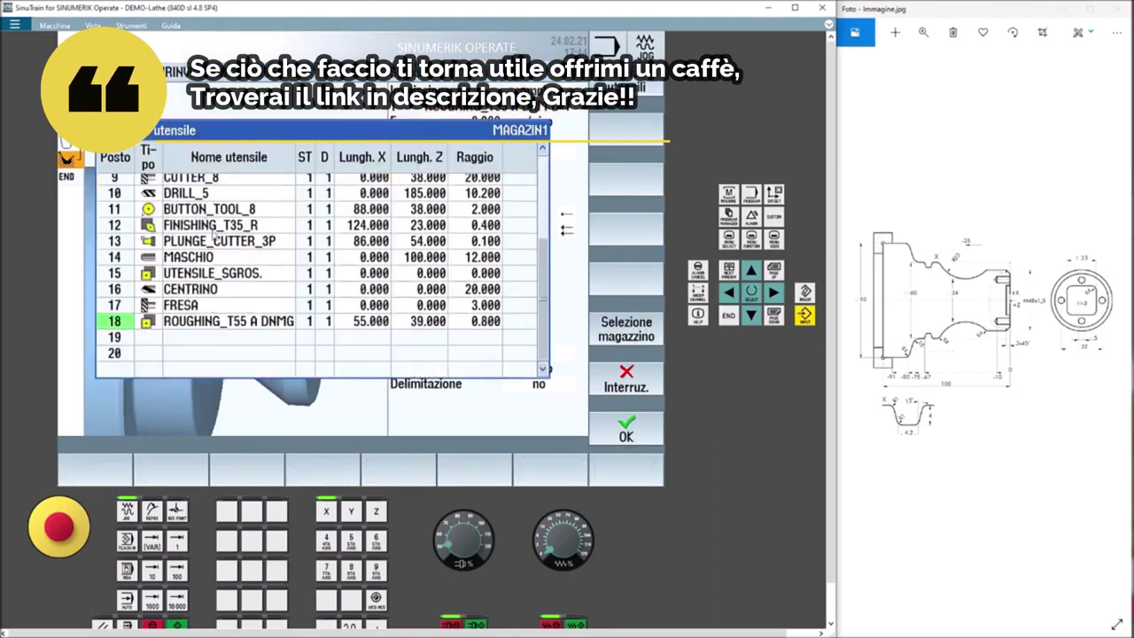
{"action": "left_click", "coordinate": [186, 320]}
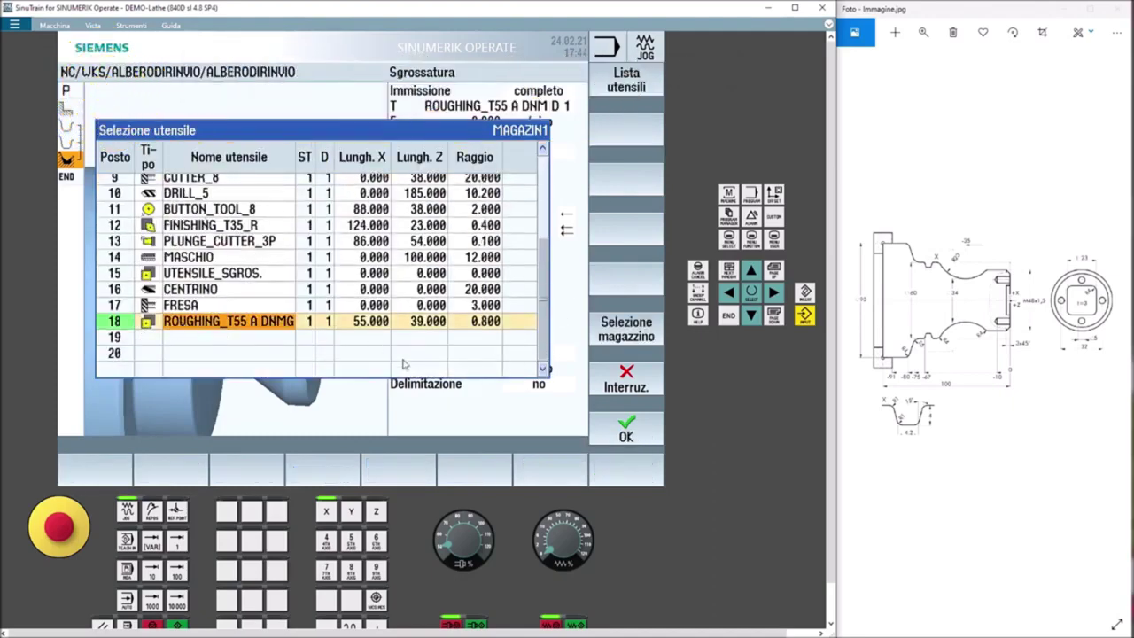
{"action": "left_click", "coordinate": [628, 434]}
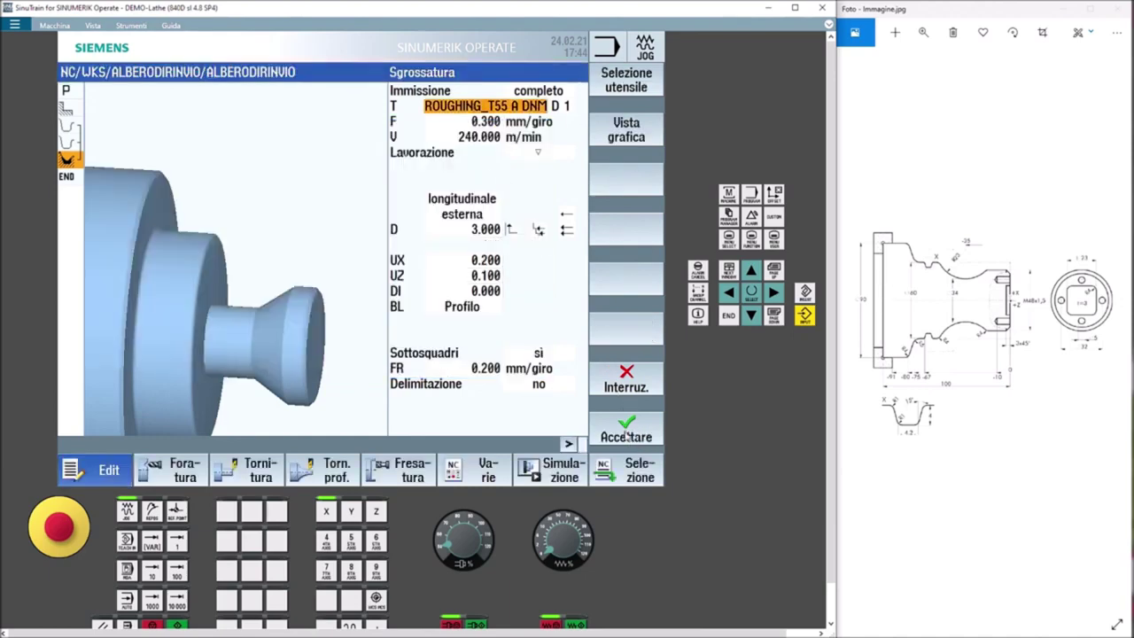
{"action": "left_click", "coordinate": [627, 430]}
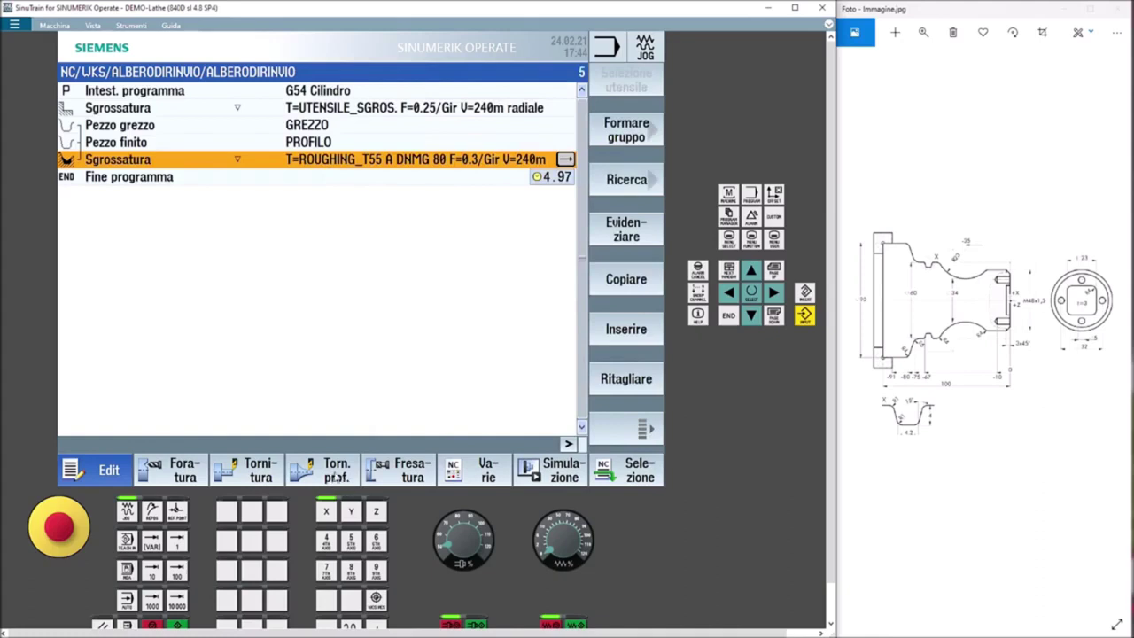
{"action": "left_click", "coordinate": [335, 476]}
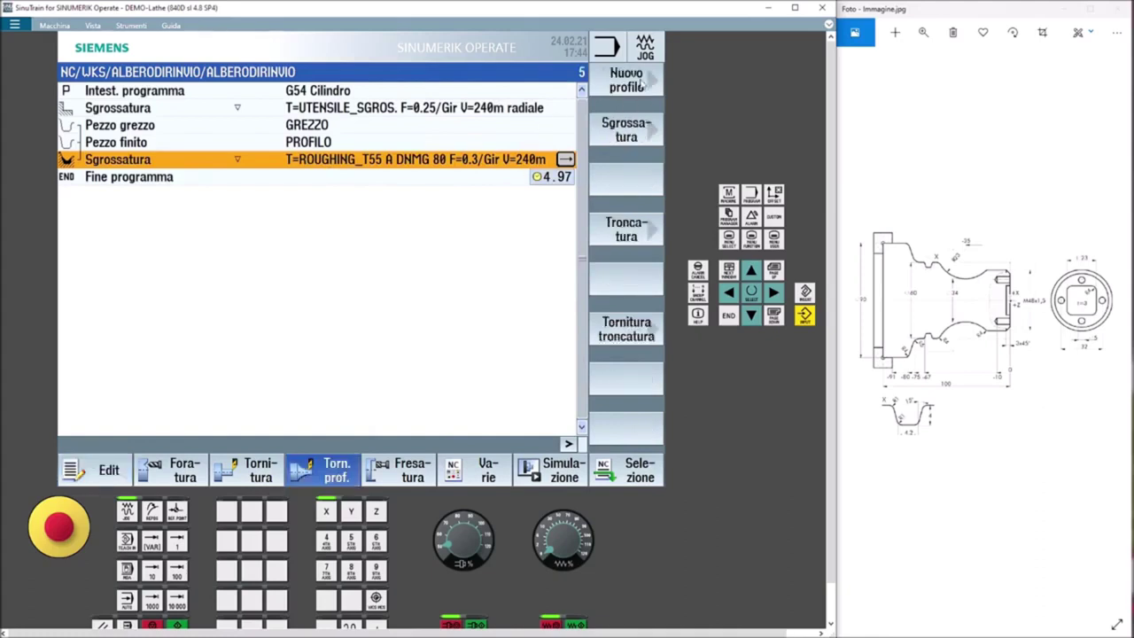
Add a new Sgrossatura contour cycle set to finishing only (▽▽▽) with tool FINISHING_T35 A
{"action": "left_click", "coordinate": [642, 127]}
{"action": "left_click", "coordinate": [565, 156]}
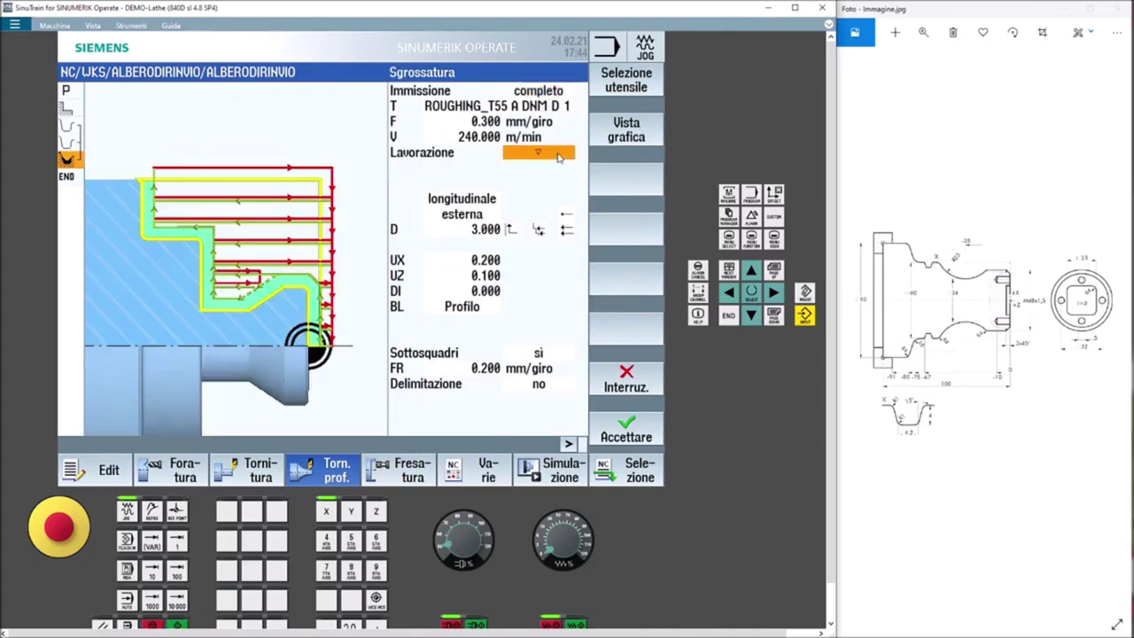
{"action": "left_click", "coordinate": [539, 182]}
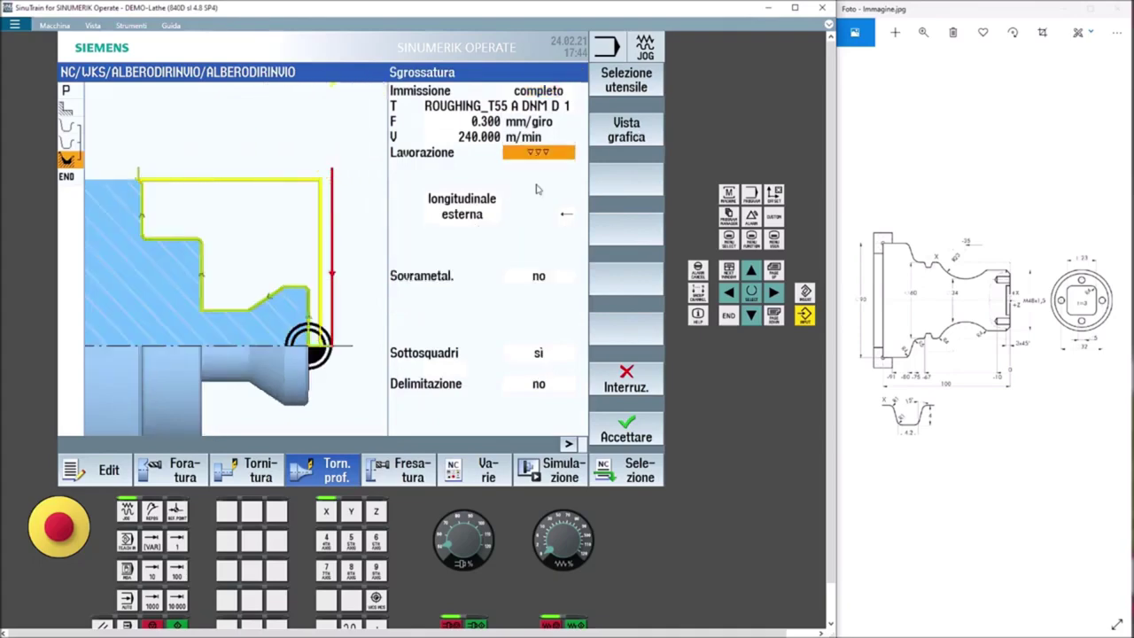
{"action": "left_click", "coordinate": [502, 106]}
{"action": "left_click", "coordinate": [626, 80]}
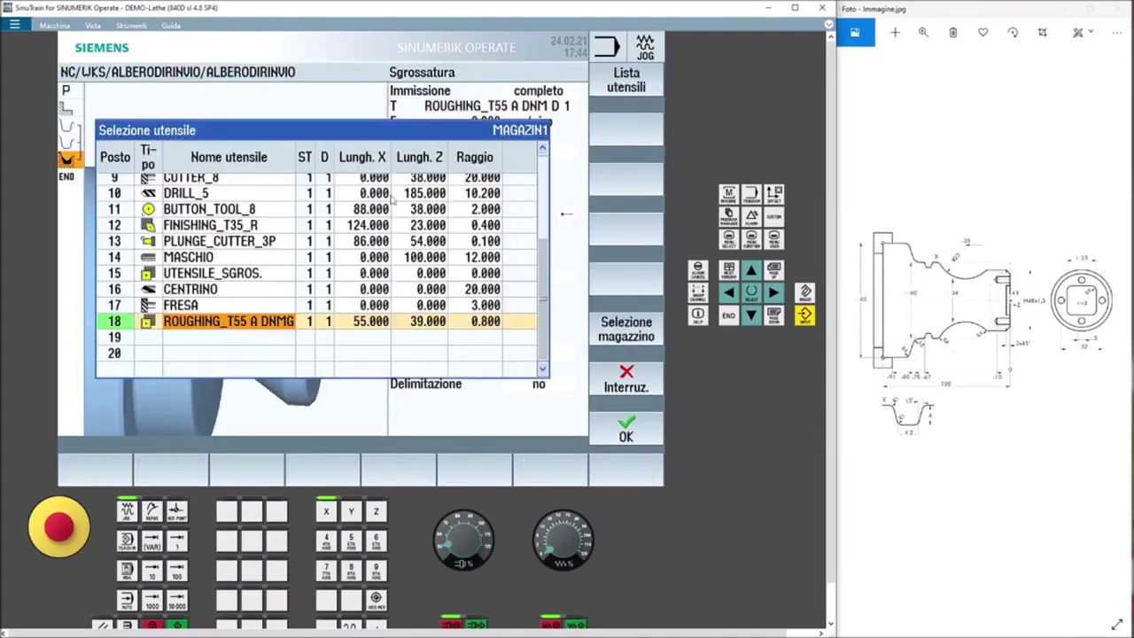
{"action": "scroll", "coordinate": [248, 225], "scroll_direction": "up", "scroll_amount": 3}
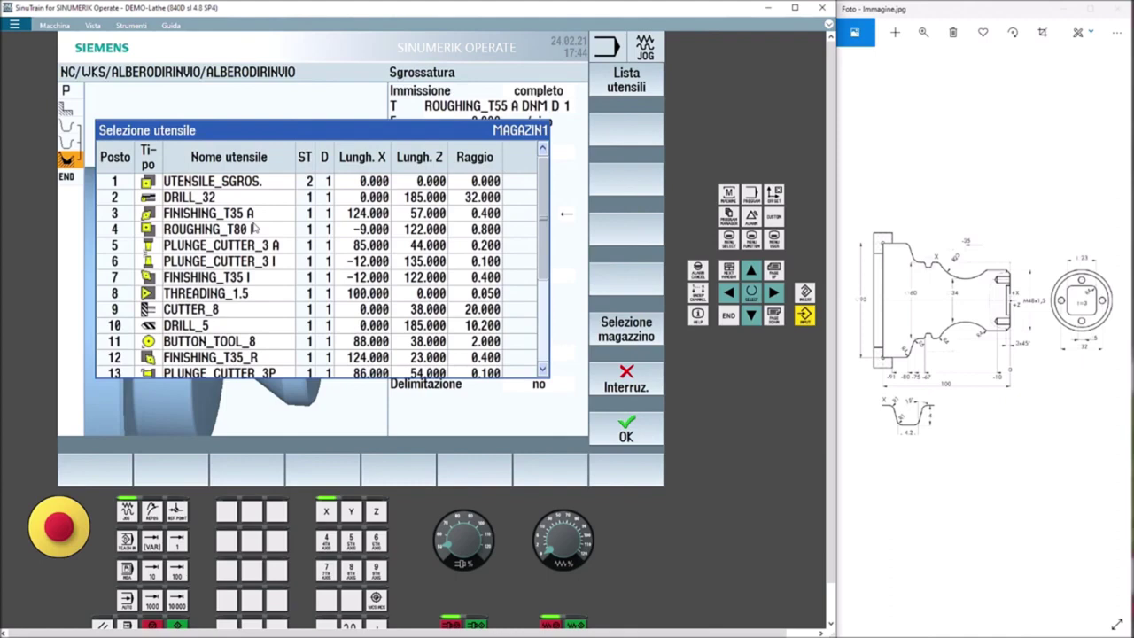
{"action": "left_click", "coordinate": [219, 216]}
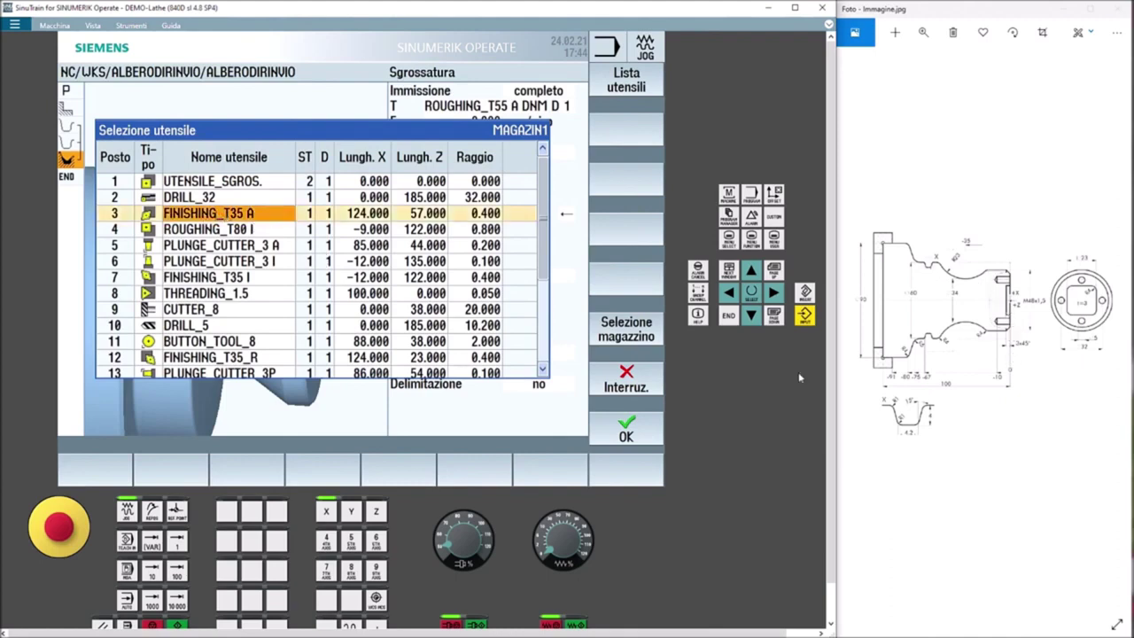
{"action": "left_click", "coordinate": [626, 431]}
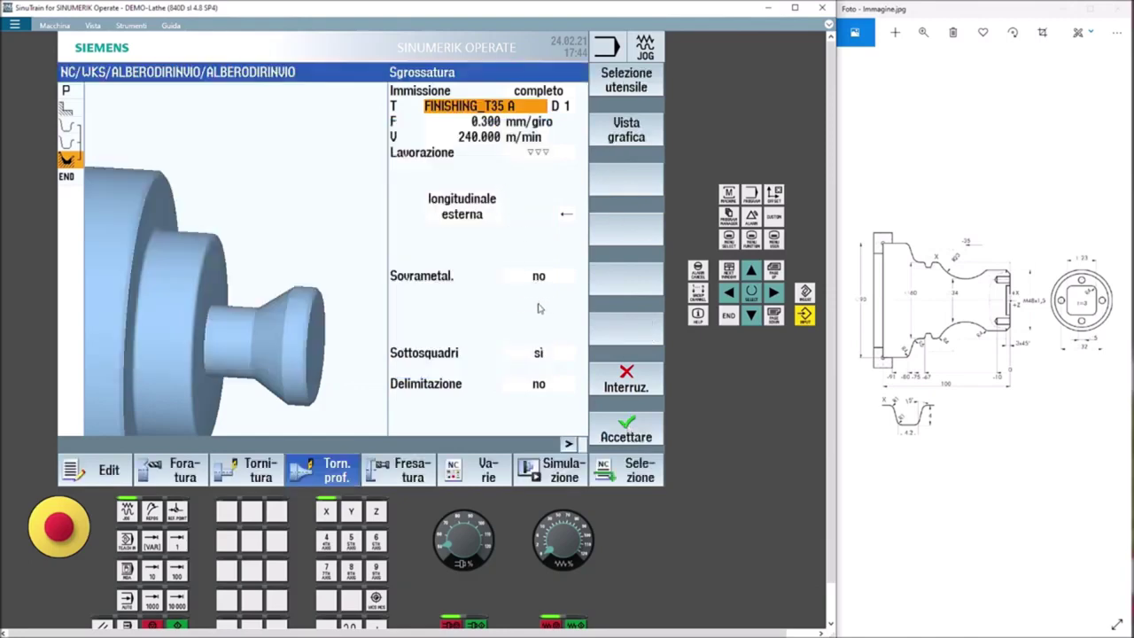
Set the finishing feed to 0.2 mm/rev, accept the cycle, and start the simulation
{"action": "left_click", "coordinate": [485, 124]}
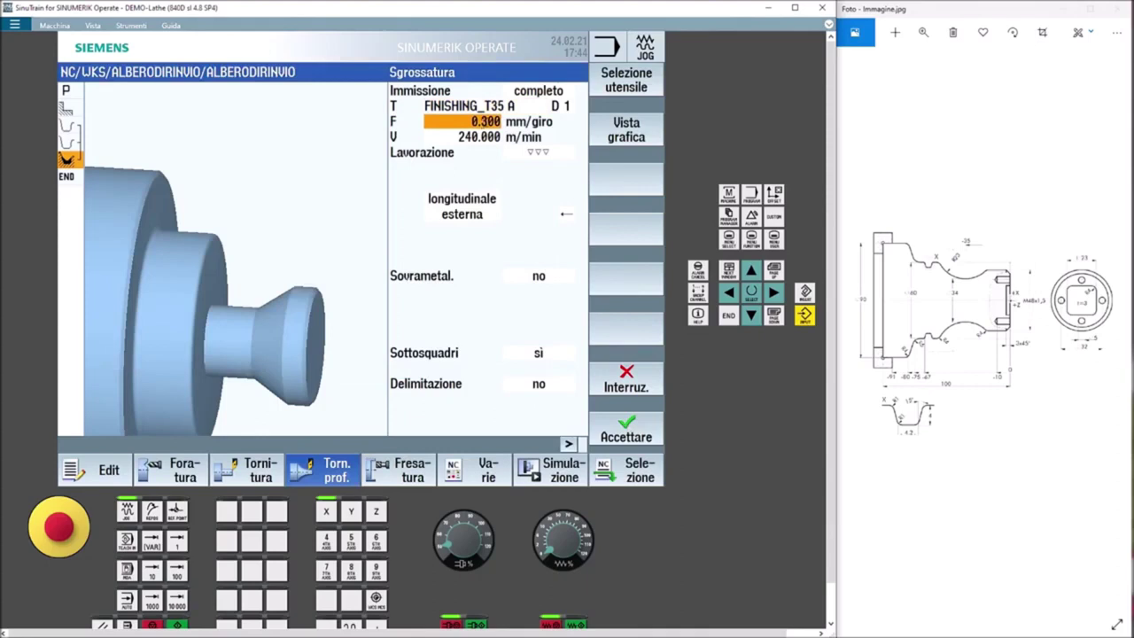
{"action": "left_click", "coordinate": [485, 122]}
{"action": "type", "text": "0.200"}
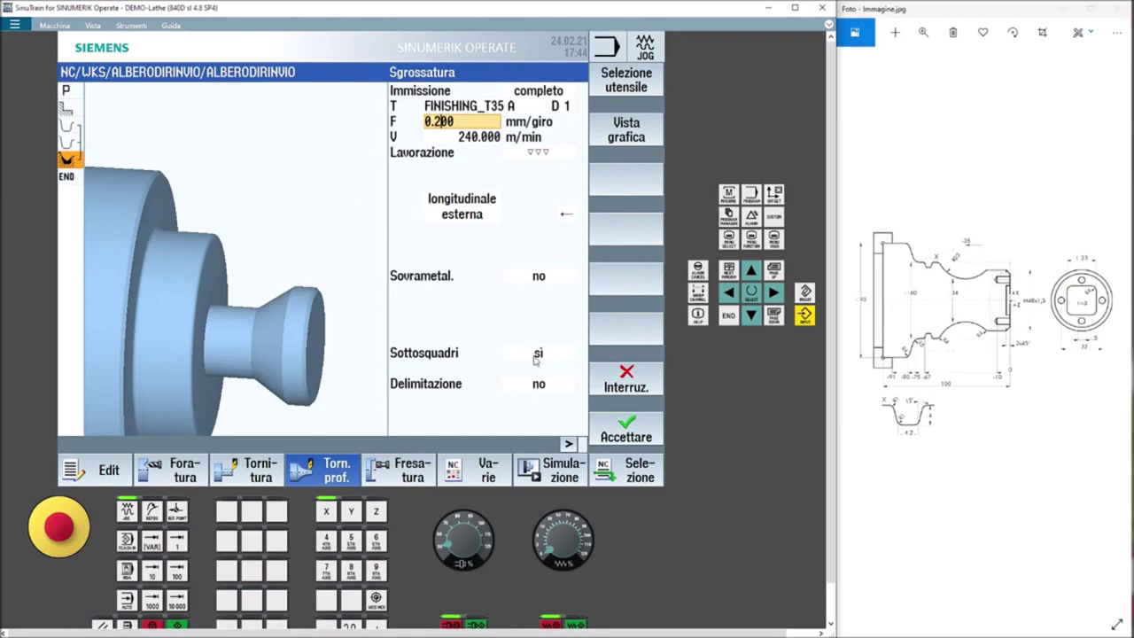
{"action": "left_click", "coordinate": [617, 432]}
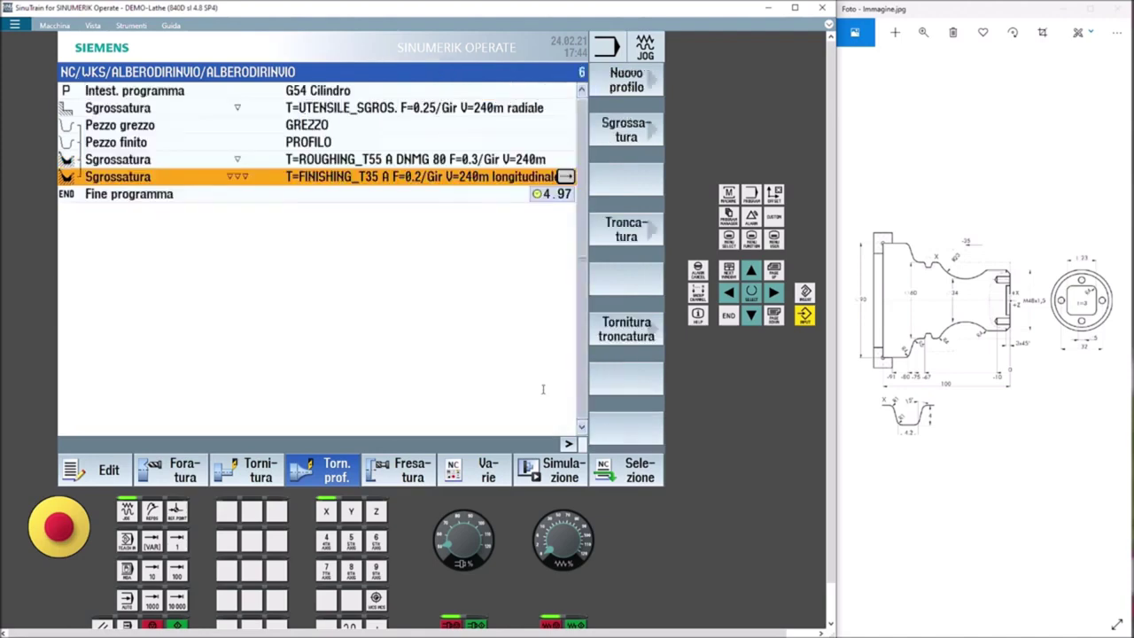
{"action": "left_click", "coordinate": [553, 472]}
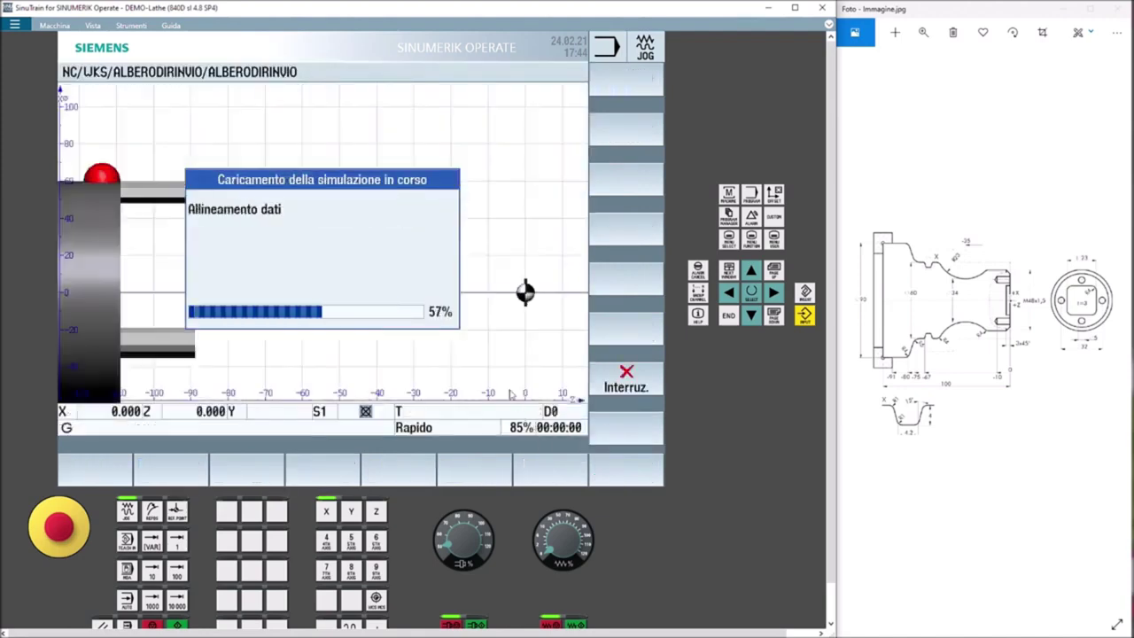
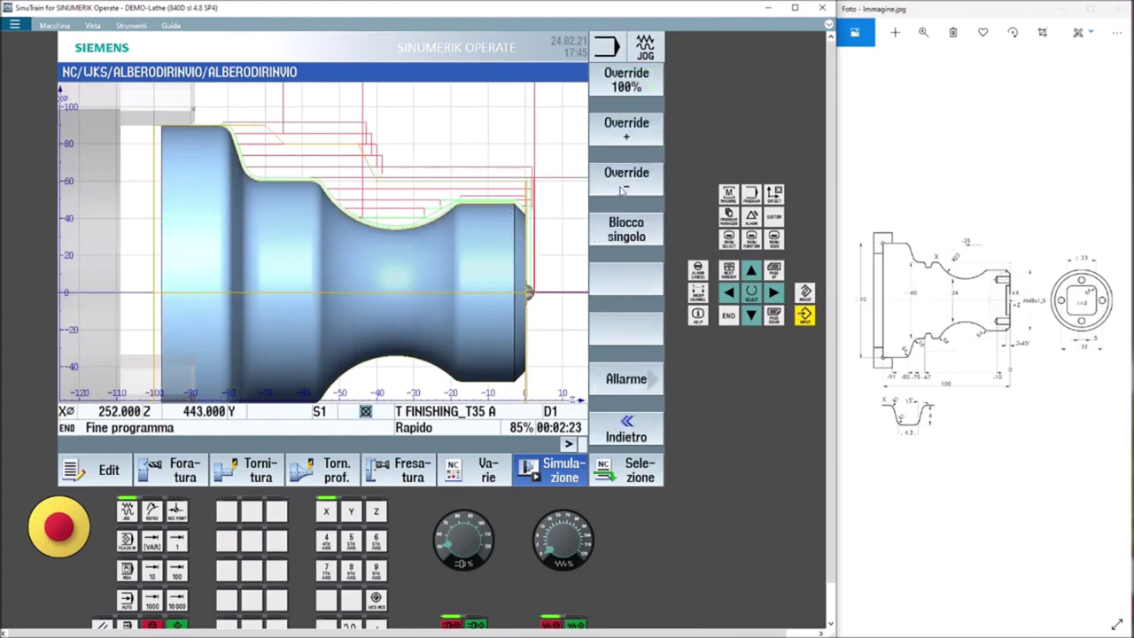
Set simulation speed to 55% with single-block mode and restart from raw stock
{"action": "left_click", "coordinate": [623, 189]}
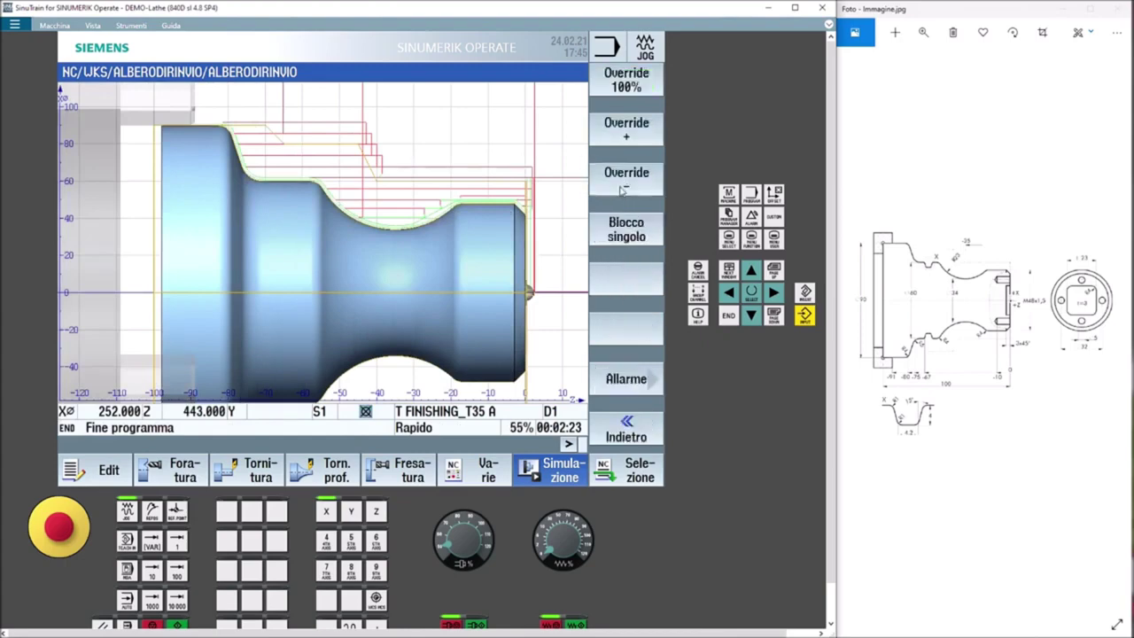
{"action": "left_click", "coordinate": [638, 233]}
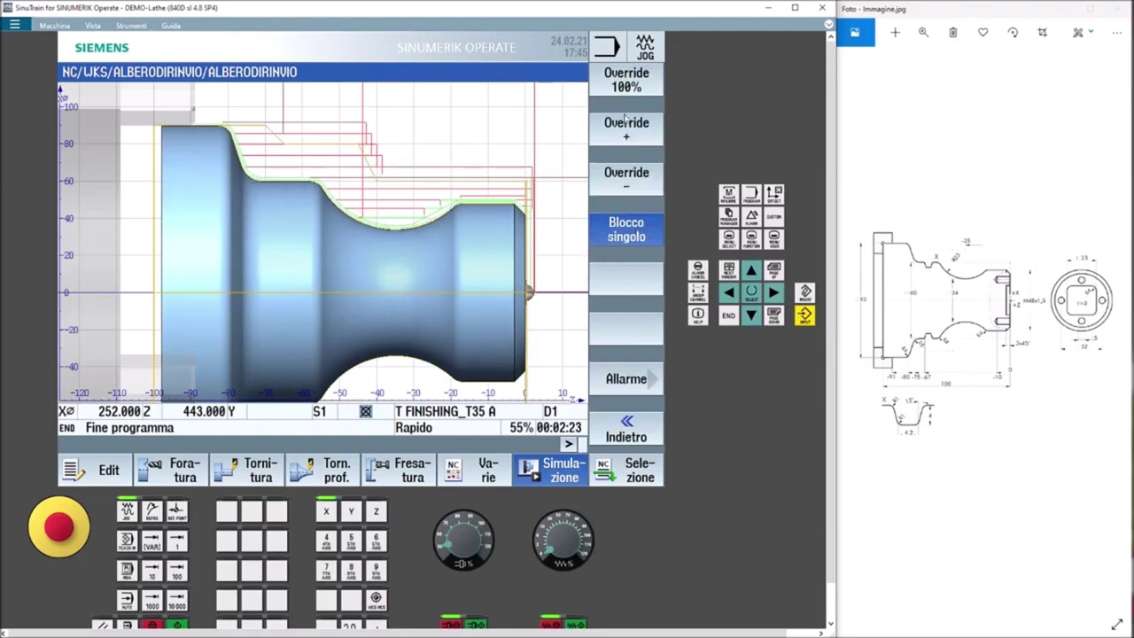
{"action": "left_click", "coordinate": [625, 431]}
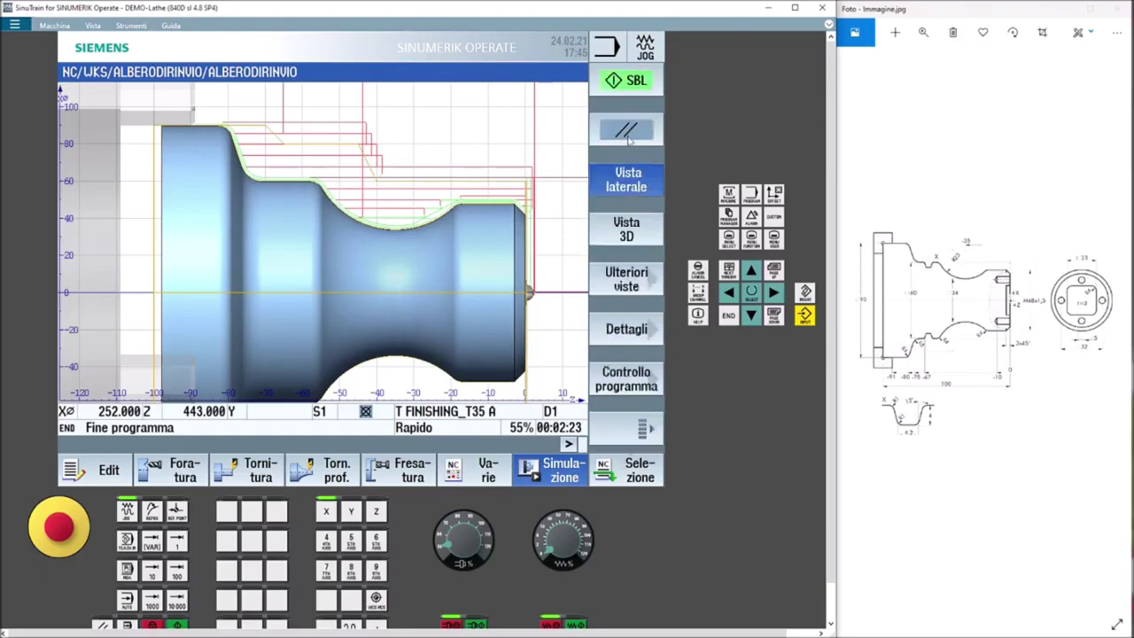
{"action": "left_click", "coordinate": [628, 80]}
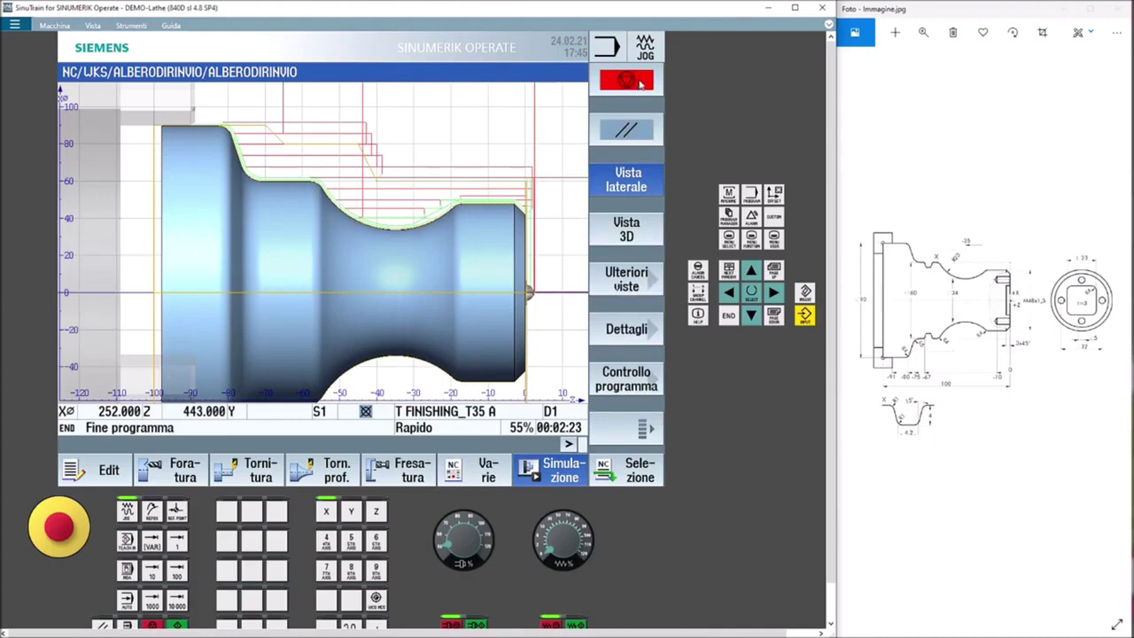
{"action": "left_click", "coordinate": [640, 81]}
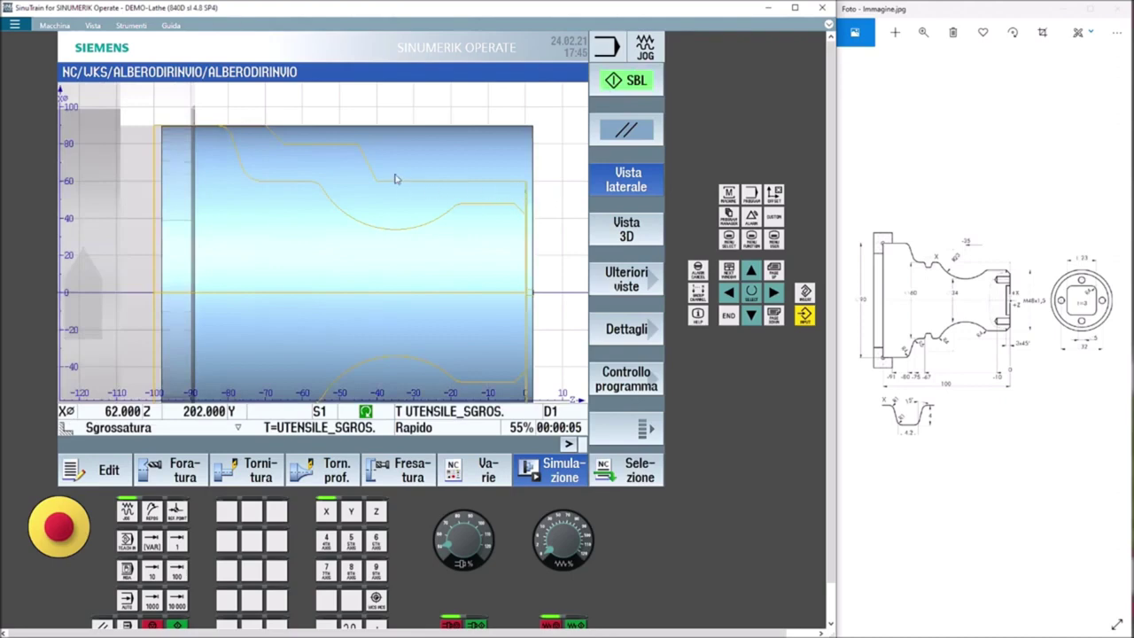
Advance the simulation five blocks and switch to the 3D view
{"action": "left_click", "coordinate": [636, 83]}
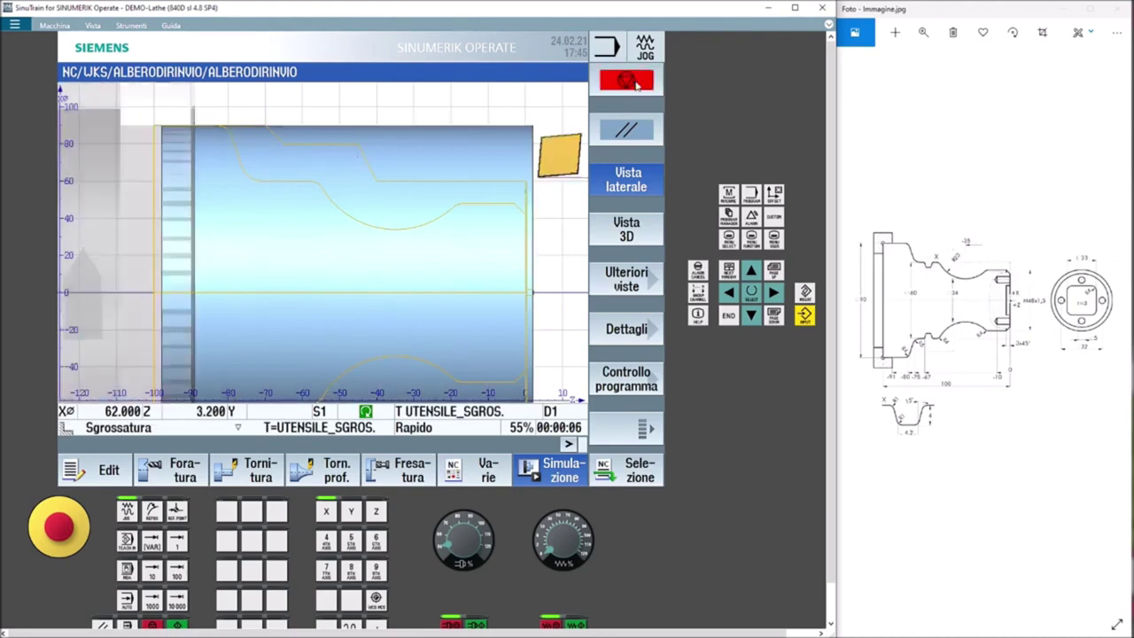
{"action": "left_click", "coordinate": [636, 83]}
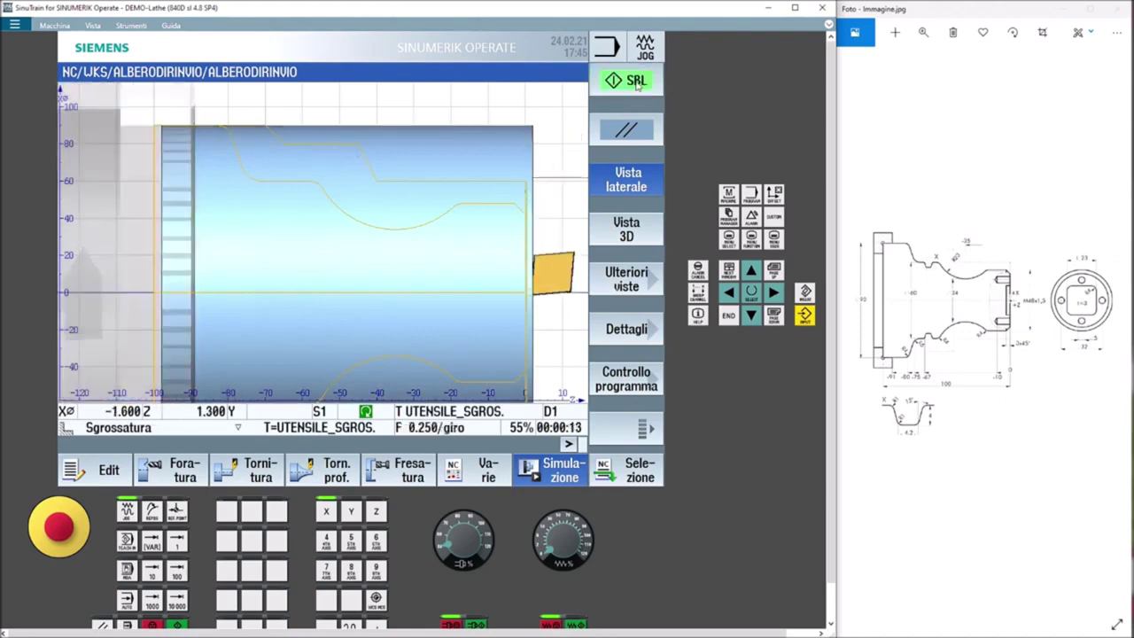
{"action": "left_click", "coordinate": [636, 82]}
{"action": "left_click", "coordinate": [636, 83]}
{"action": "left_click", "coordinate": [636, 82]}
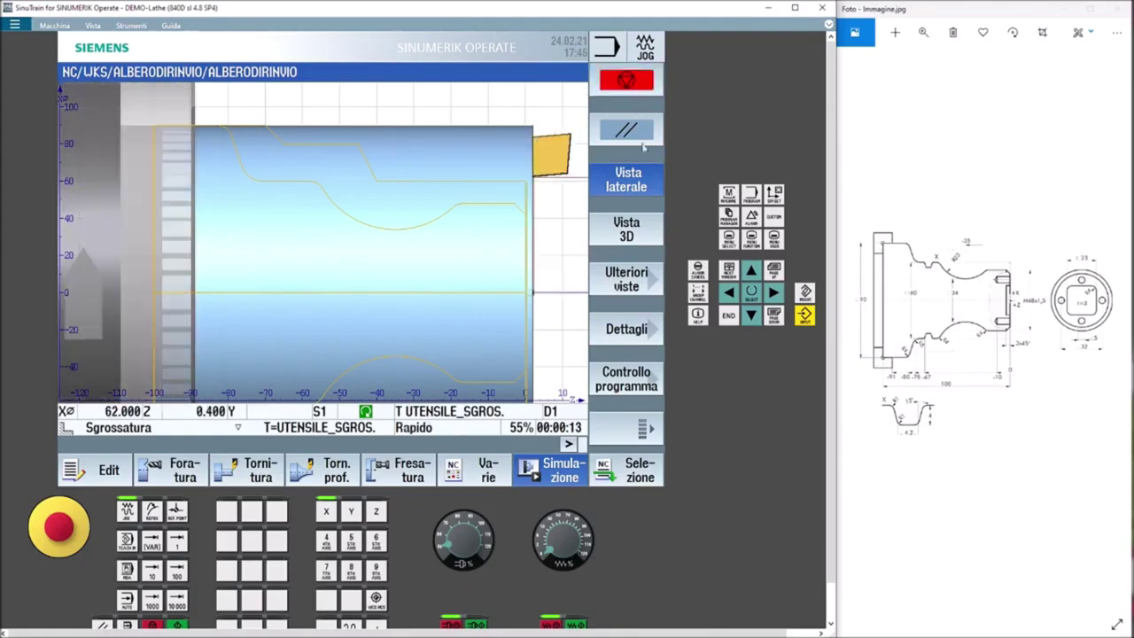
{"action": "left_click", "coordinate": [628, 223]}
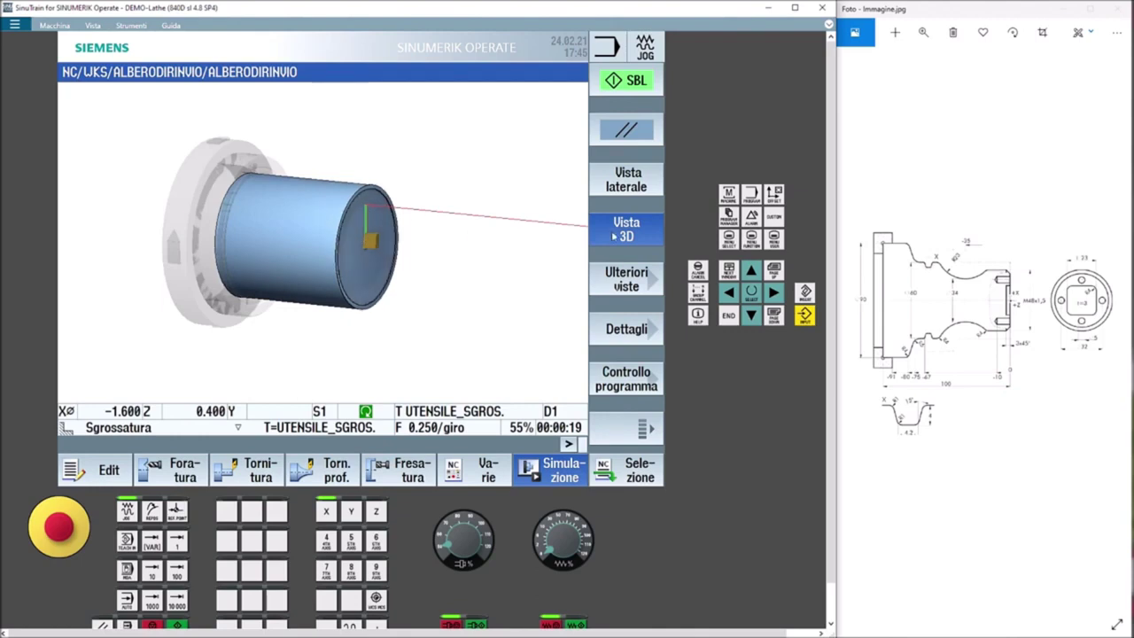
In side view, step block by block through the ROUGHING_T55 roughing passes
{"action": "left_click", "coordinate": [626, 190]}
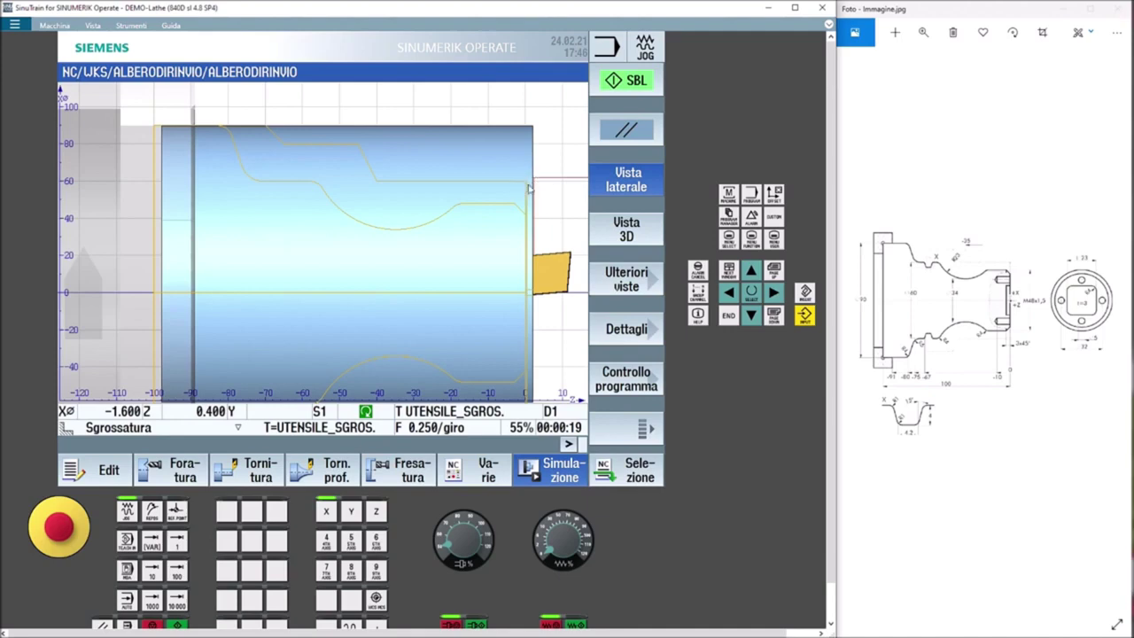
{"action": "left_click", "coordinate": [626, 81]}
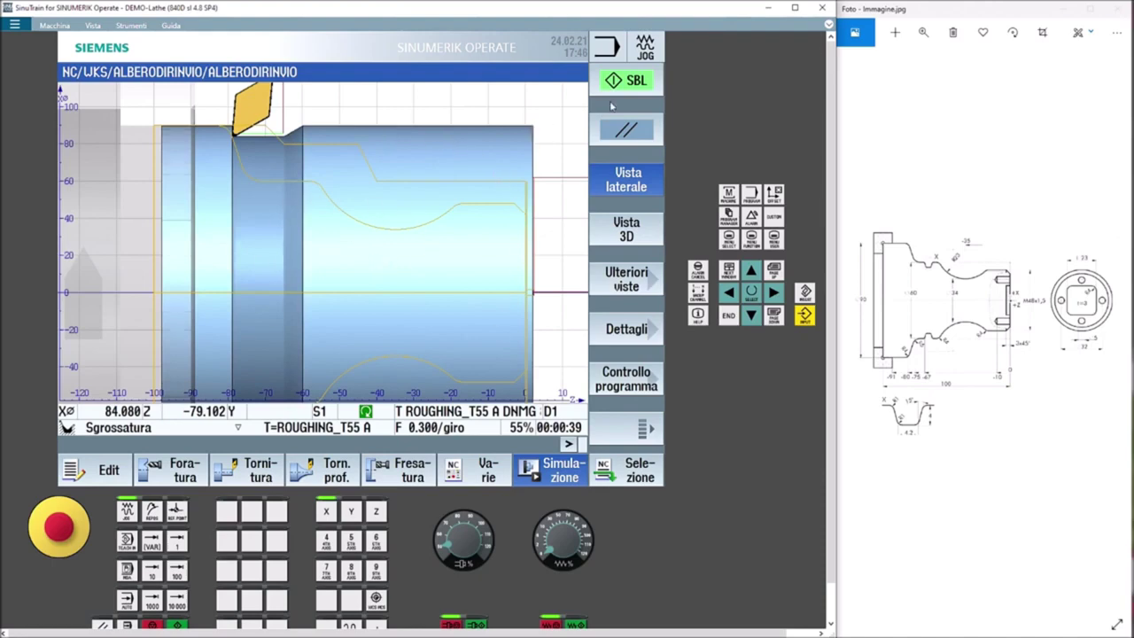
{"action": "left_click", "coordinate": [628, 81]}
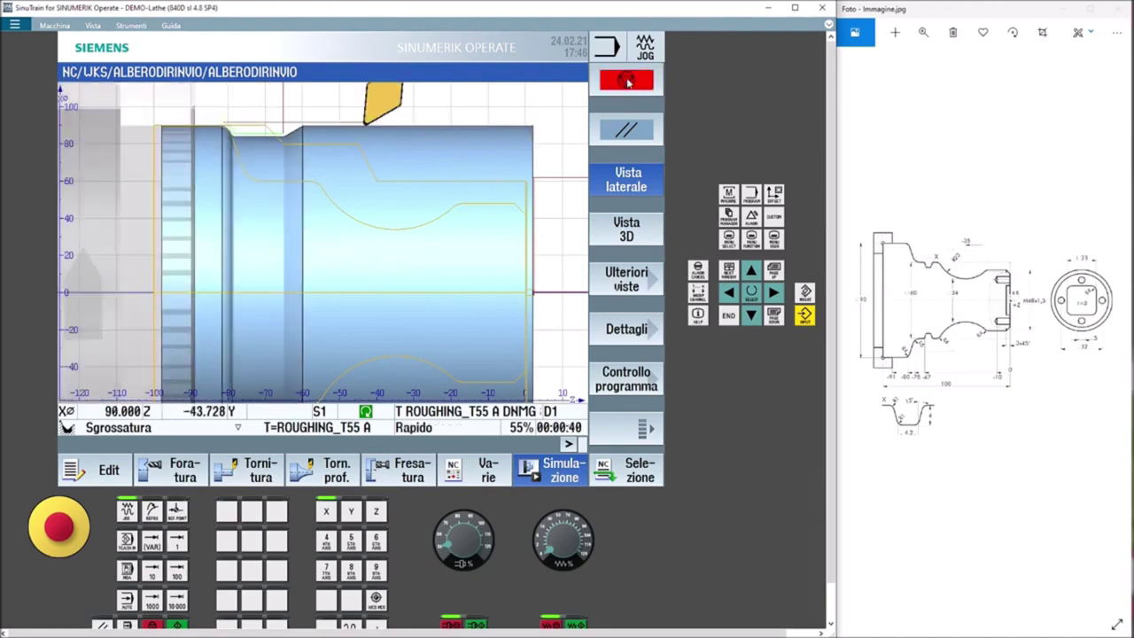
{"action": "left_click", "coordinate": [628, 82]}
{"action": "left_click", "coordinate": [628, 81]}
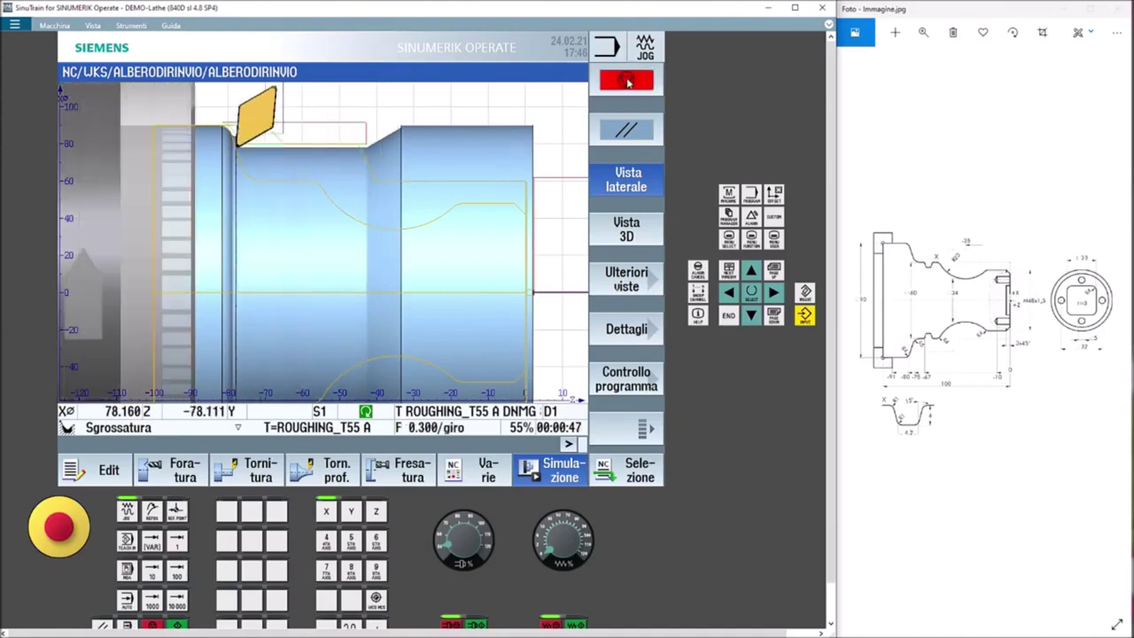
{"action": "left_click", "coordinate": [628, 82]}
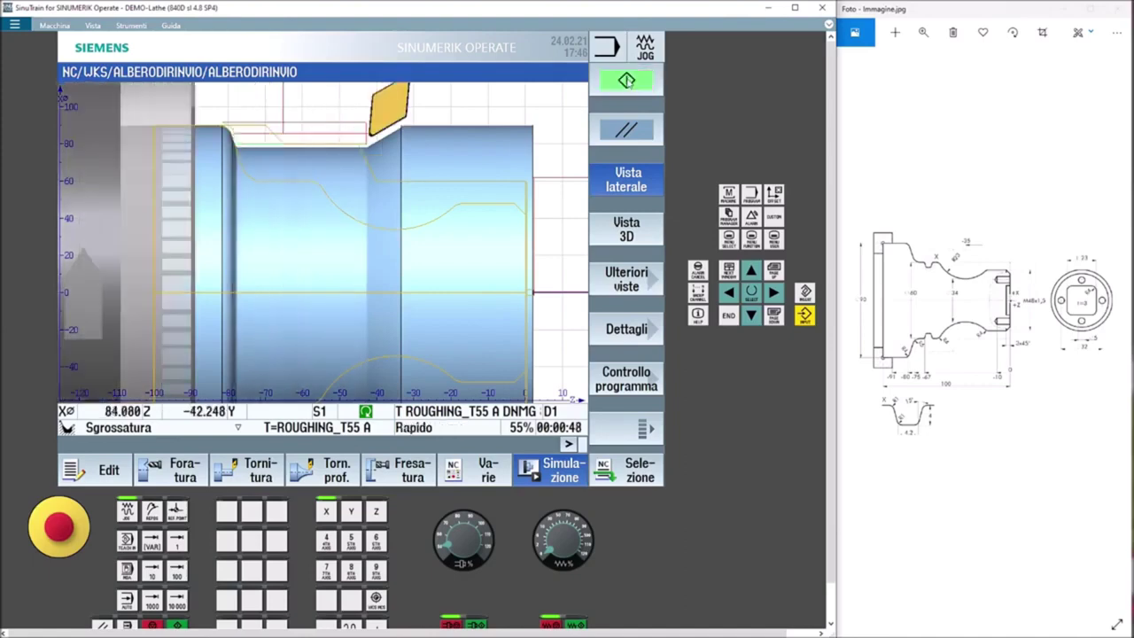
{"action": "left_click", "coordinate": [628, 82]}
{"action": "left_click", "coordinate": [628, 82]}
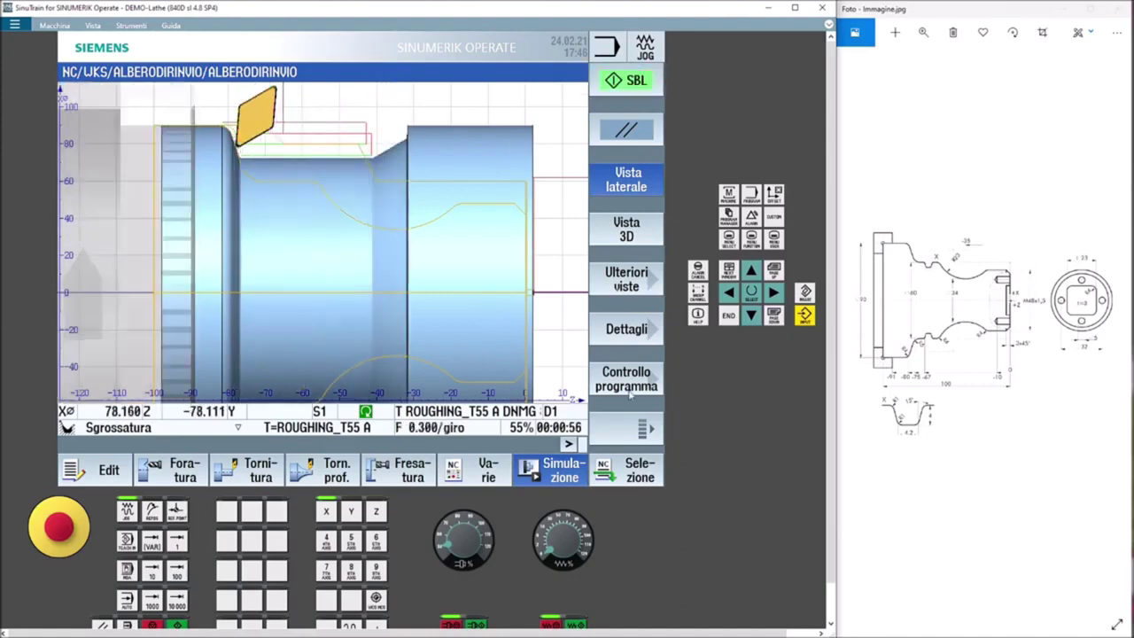
Resume continuous simulation from program control and show the machining in 3D
{"action": "left_click", "coordinate": [626, 379]}
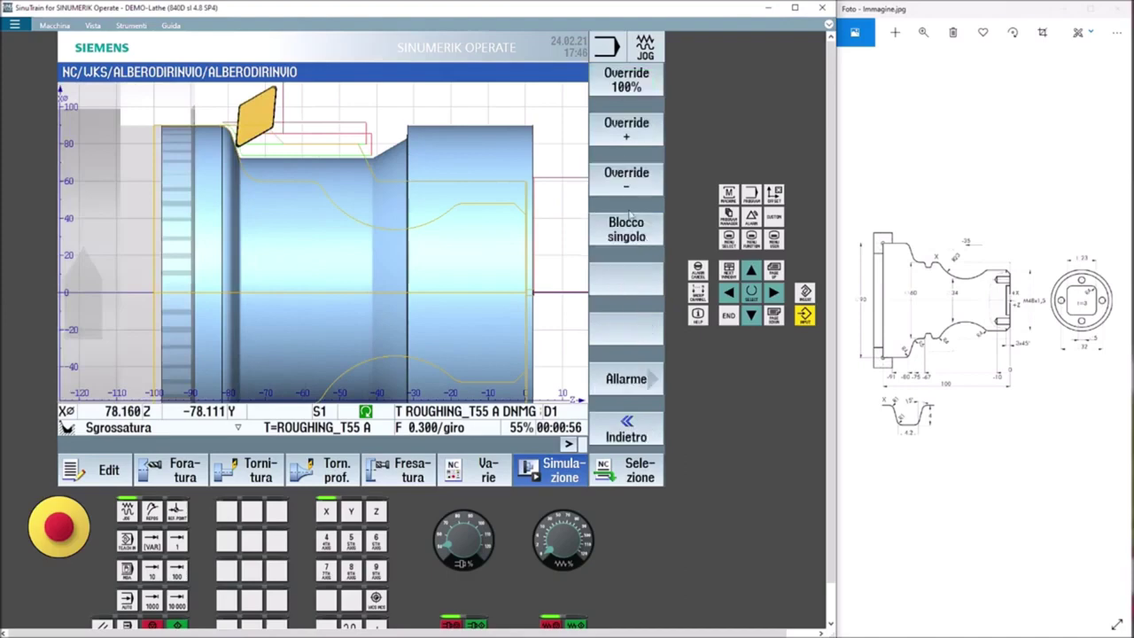
{"action": "left_click", "coordinate": [651, 430]}
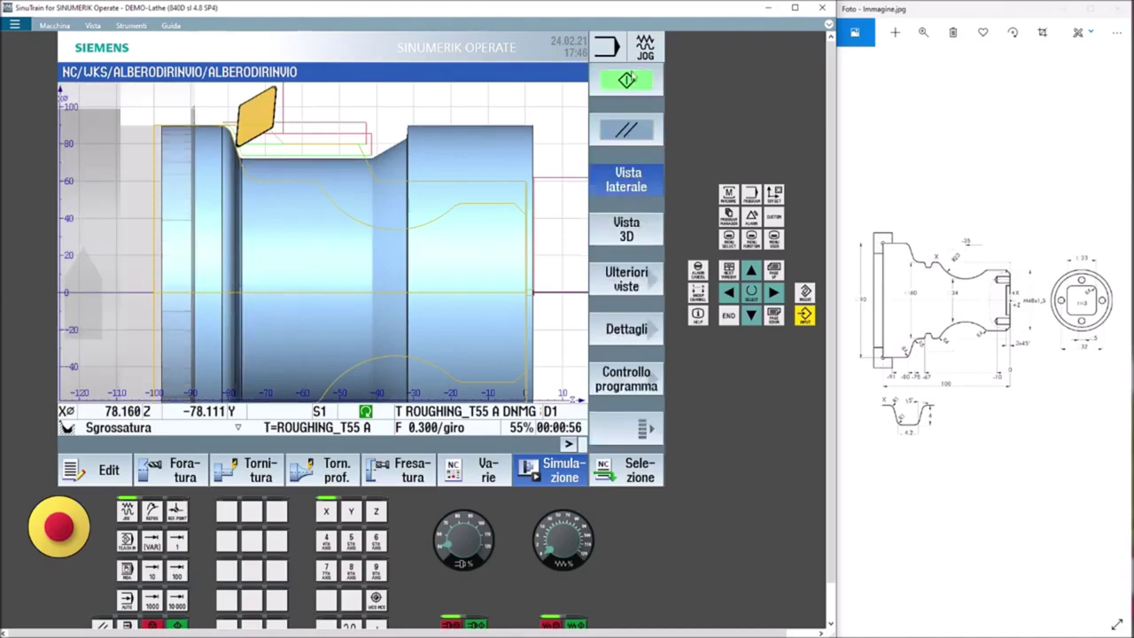
{"action": "left_click", "coordinate": [629, 79]}
{"action": "left_click", "coordinate": [626, 229]}
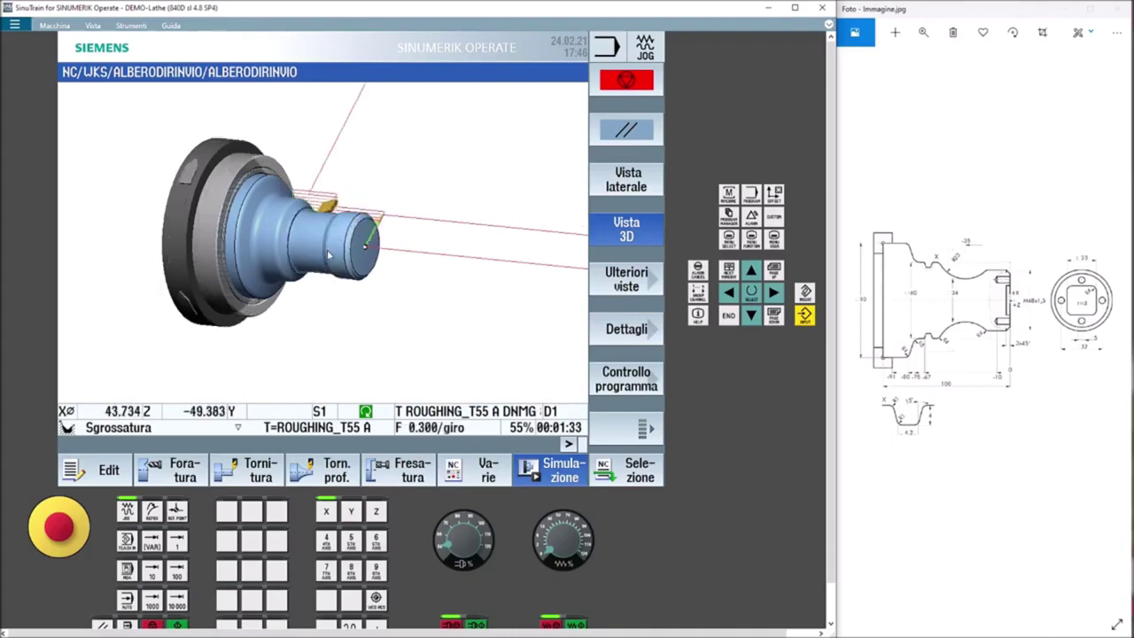
Let the FINISHING_T35 pass run to program end, orbit the 3D part, then return to the editor
{"action": "scroll", "coordinate": [328, 258], "scroll_direction": "up", "scroll_amount": 3}
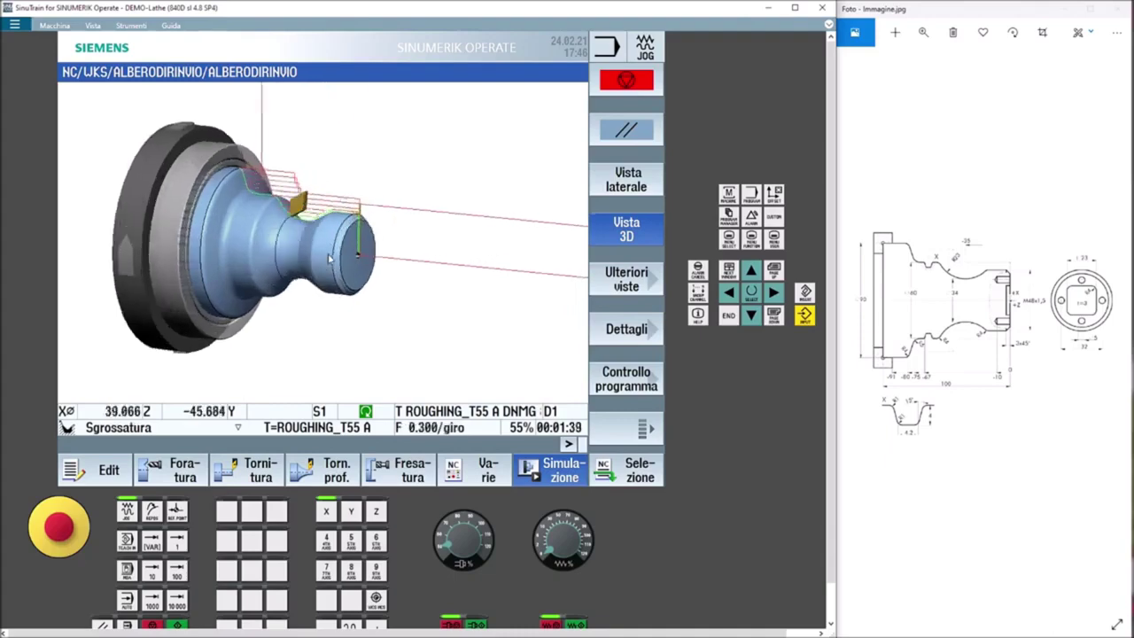
{"action": "scroll", "coordinate": [328, 258], "scroll_direction": "up", "scroll_amount": 2}
{"action": "mouse_move", "coordinate": [328, 258]}
{"action": "left_mouse_down"}
{"action": "mouse_move", "coordinate": [314, 272]}
{"action": "mouse_move", "coordinate": [258, 272]}
{"action": "mouse_move", "coordinate": [410, 284]}
{"action": "left_mouse_up"}
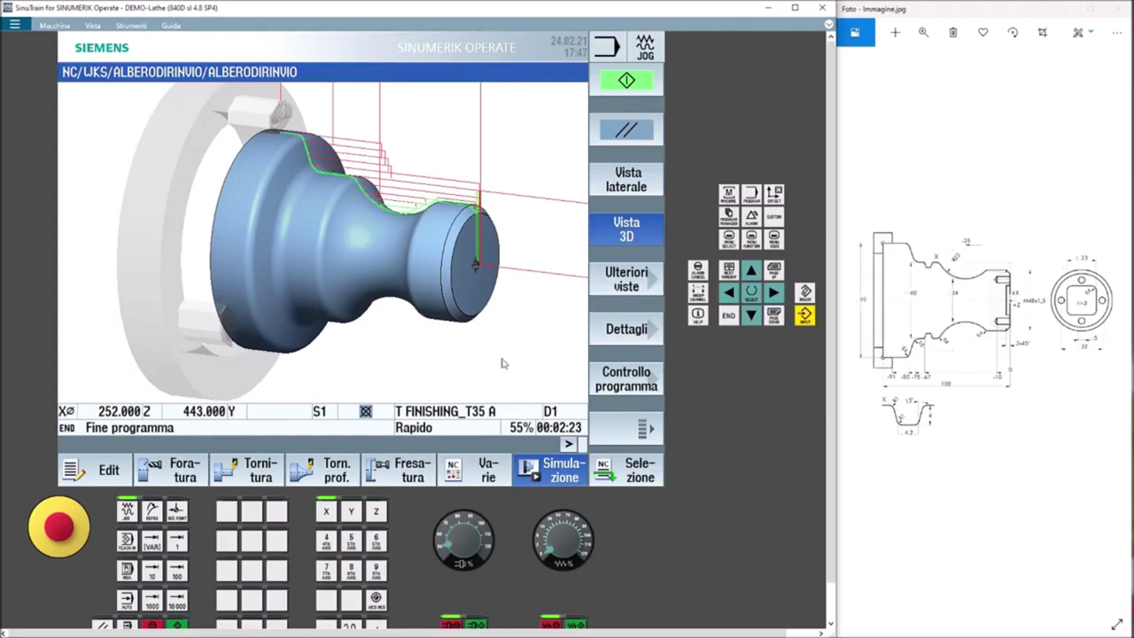
{"action": "left_click", "coordinate": [117, 469]}
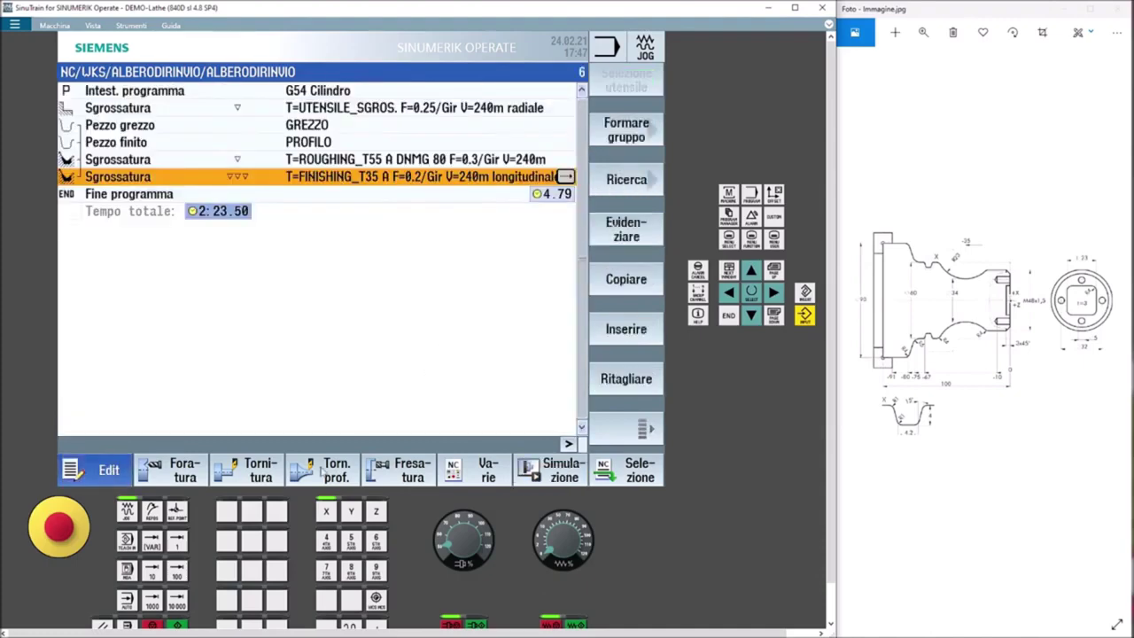
From the turning cycles, dismiss the cut-off form and open the Gola groove cycle instead
{"action": "left_click", "coordinate": [239, 476]}
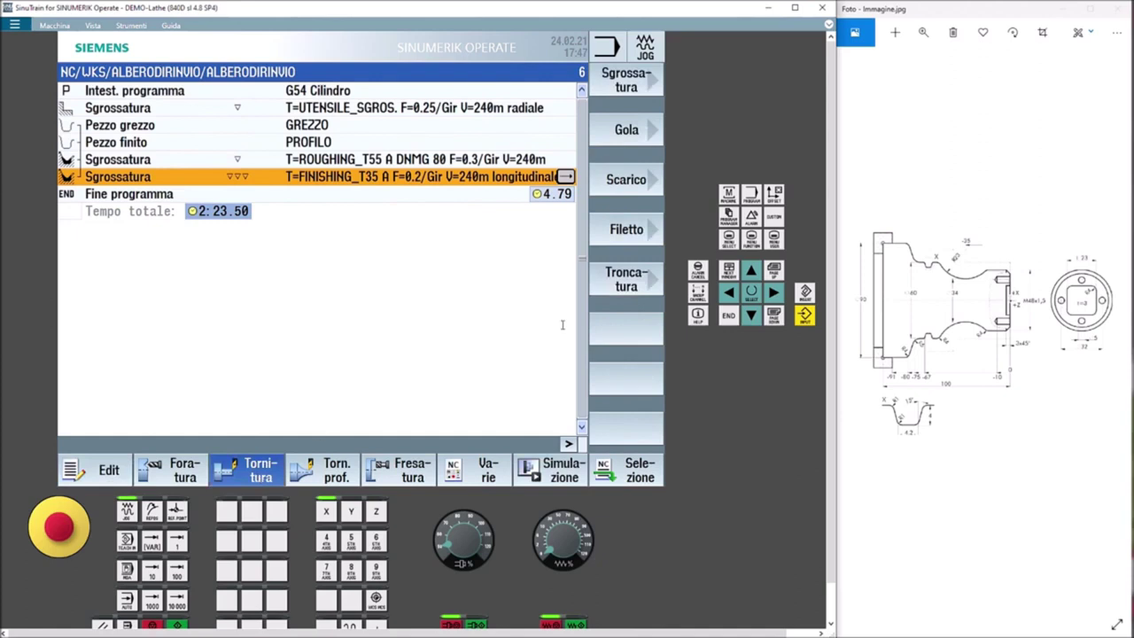
{"action": "left_click", "coordinate": [626, 282]}
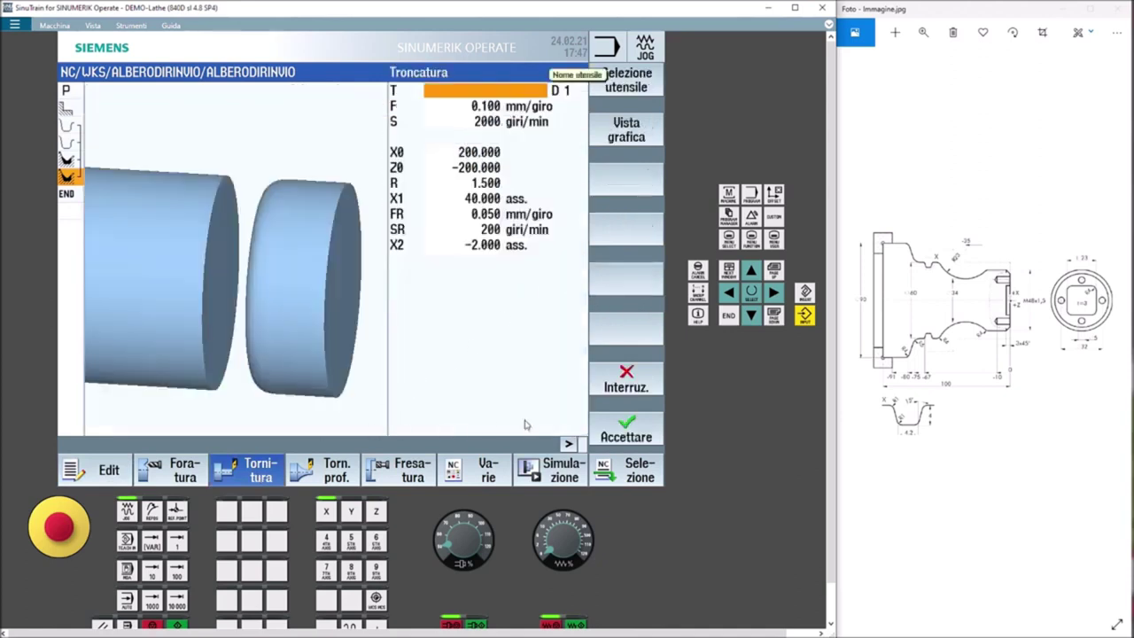
{"action": "left_click", "coordinate": [625, 388]}
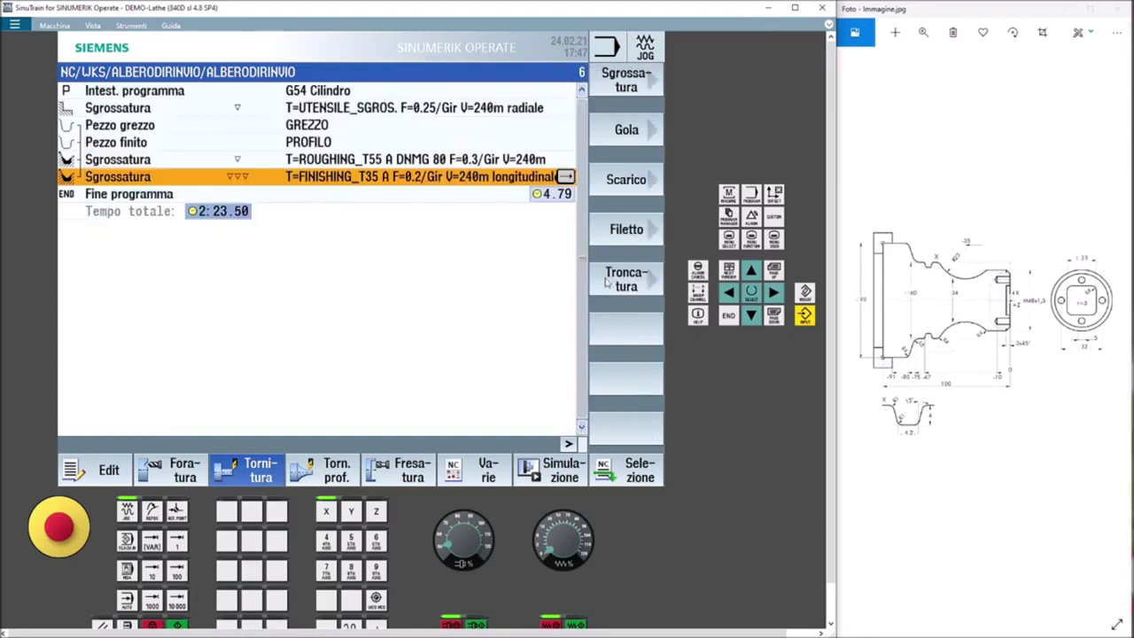
{"action": "left_click", "coordinate": [627, 133]}
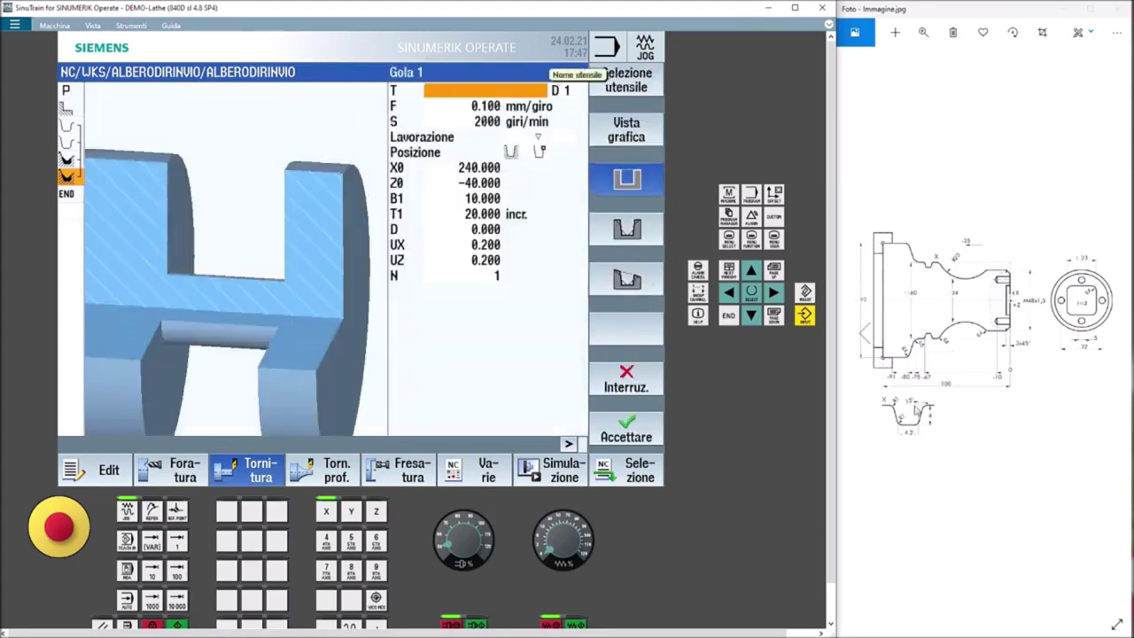
Choose the second groove shape and reference its position from the left top corner
{"action": "left_click", "coordinate": [624, 232]}
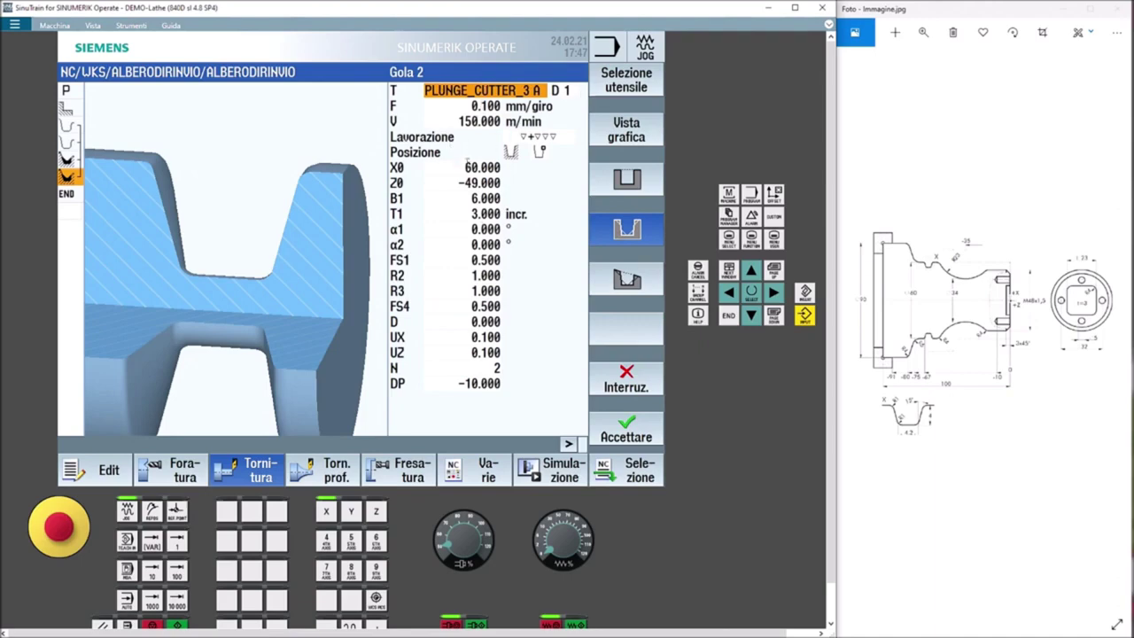
{"action": "left_click", "coordinate": [466, 164]}
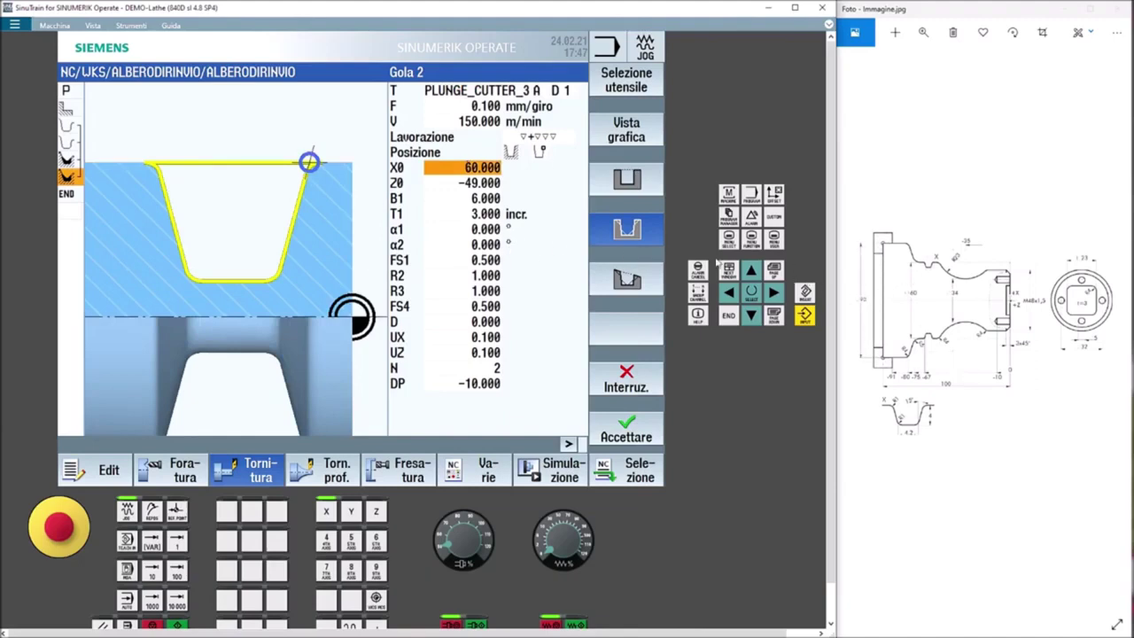
{"action": "left_click", "coordinate": [539, 152]}
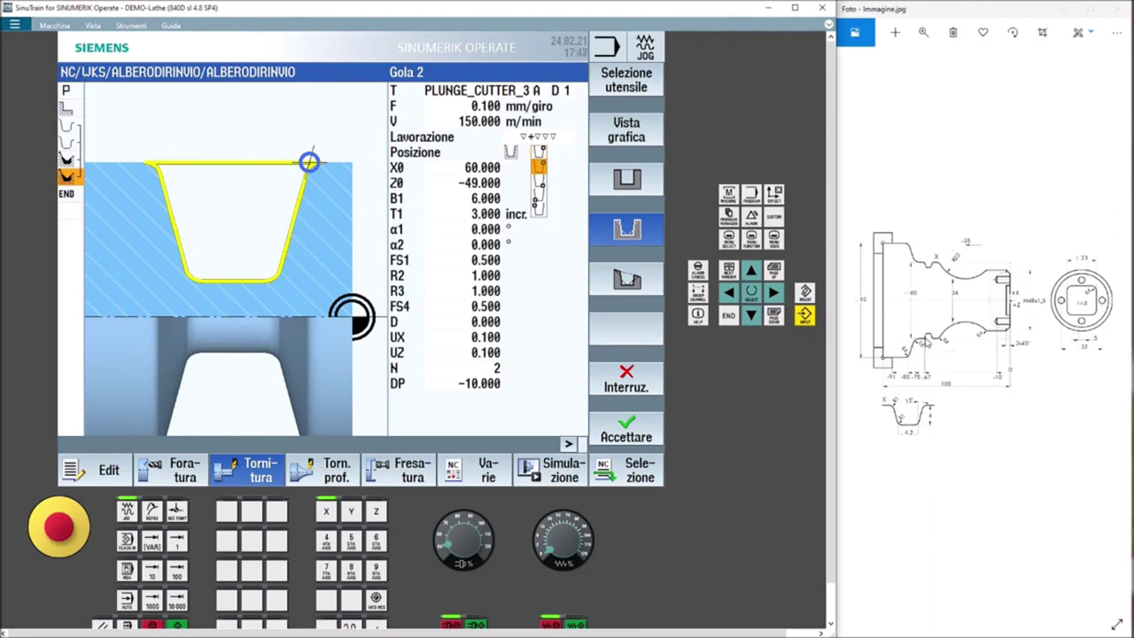
{"action": "left_click", "coordinate": [543, 214]}
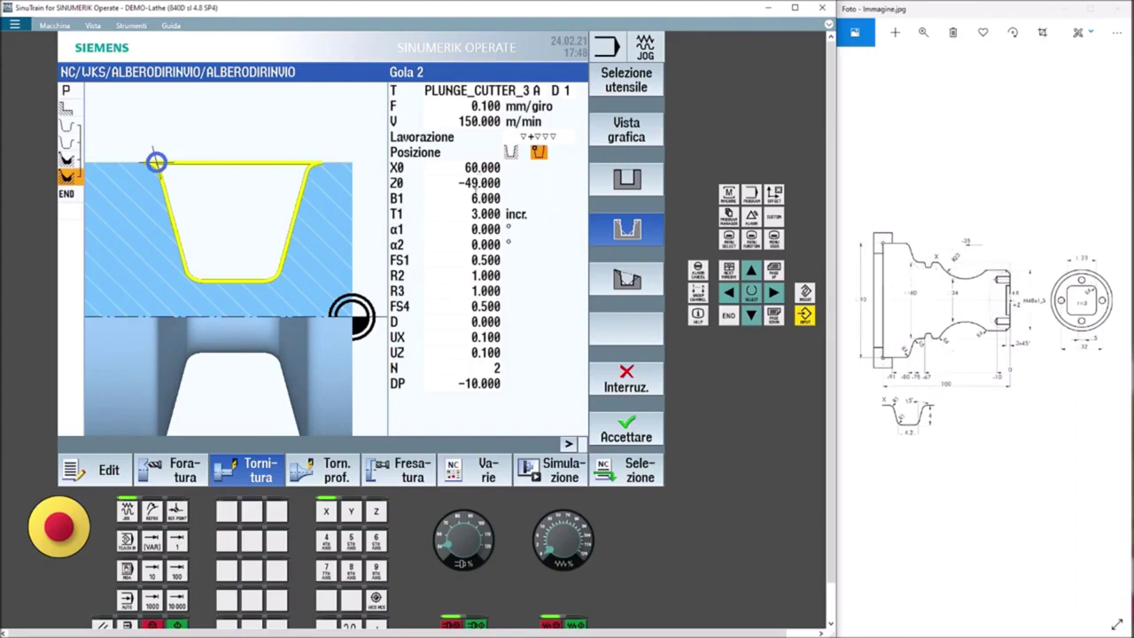
{"action": "left_click", "coordinate": [490, 183]}
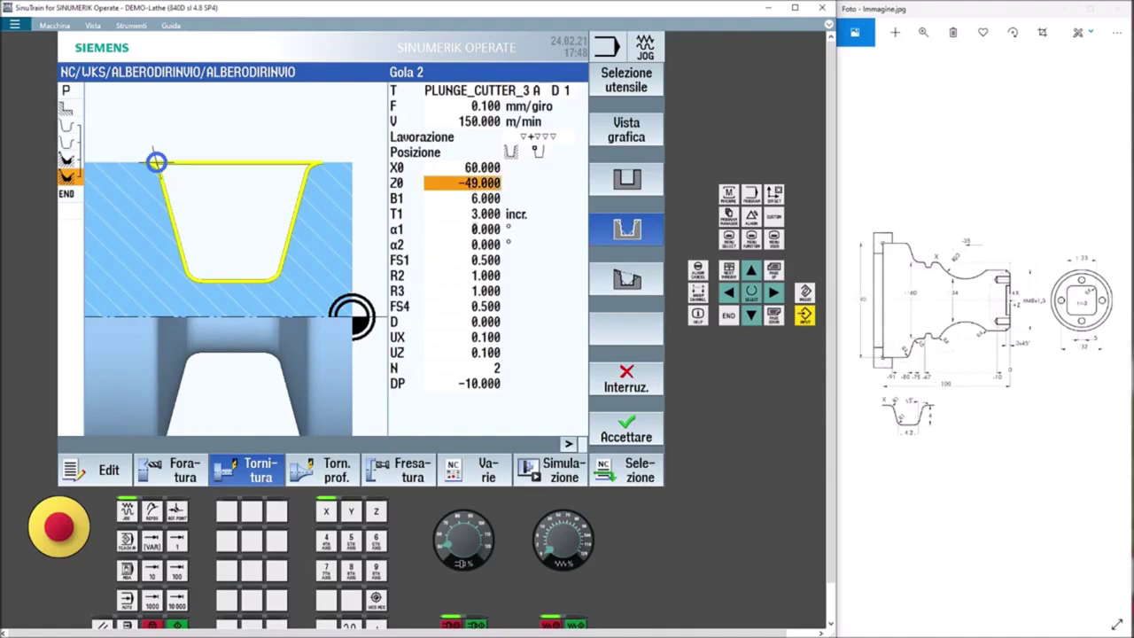
Set groove Z0 to -67, depth T1 to 4, and both flank angles to 15°
{"action": "type", "text": "-67"}
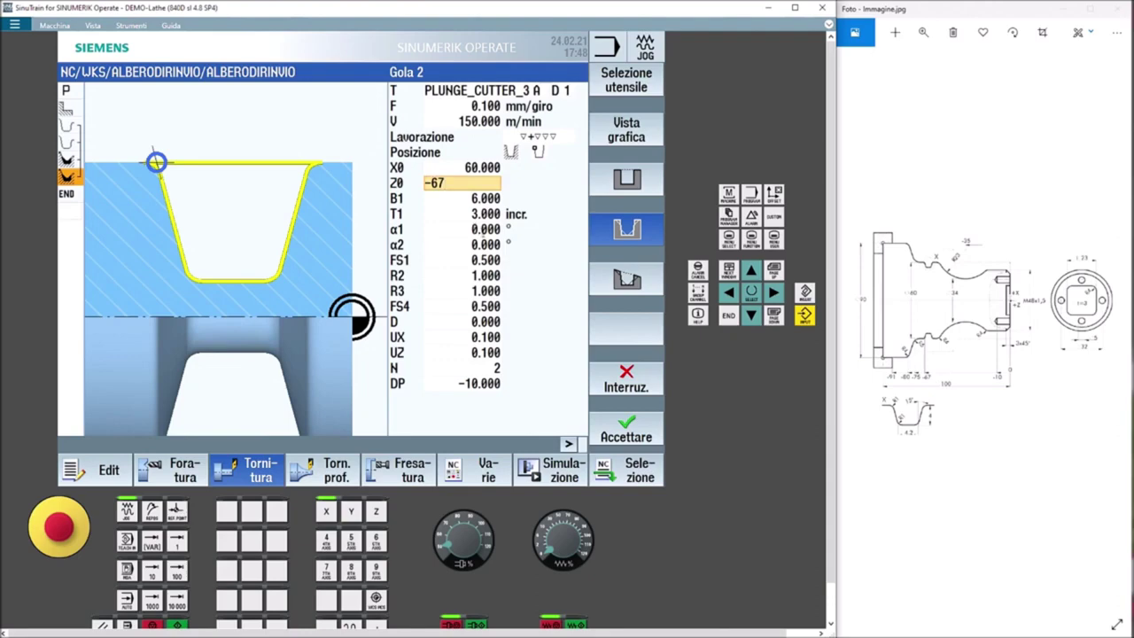
{"action": "left_click", "coordinate": [475, 197]}
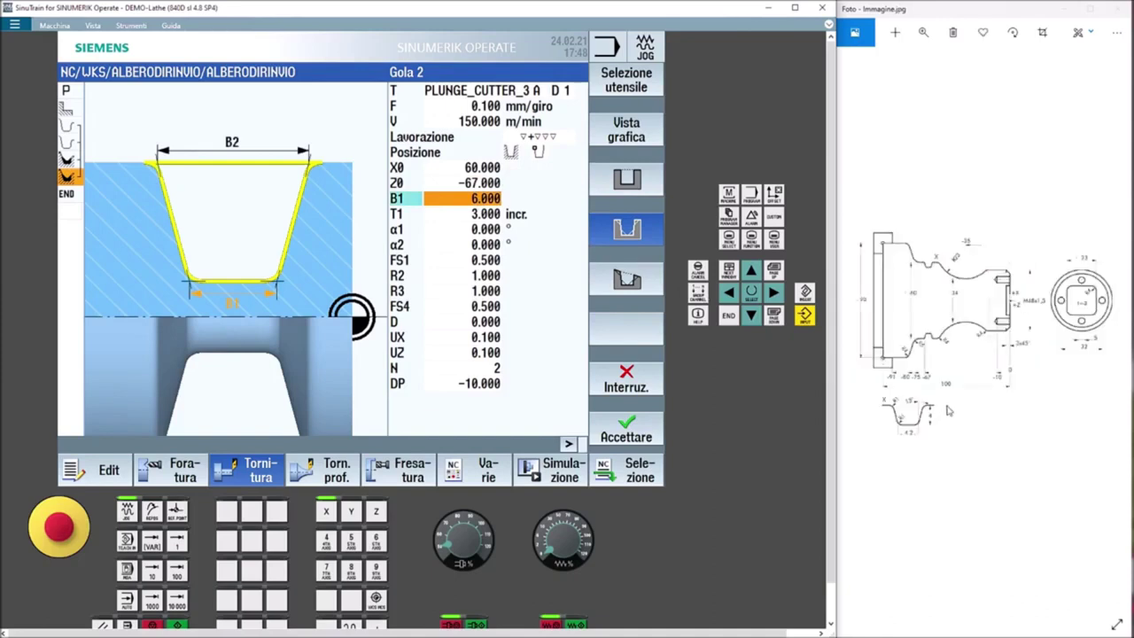
{"action": "key", "text": "BackSpace"}
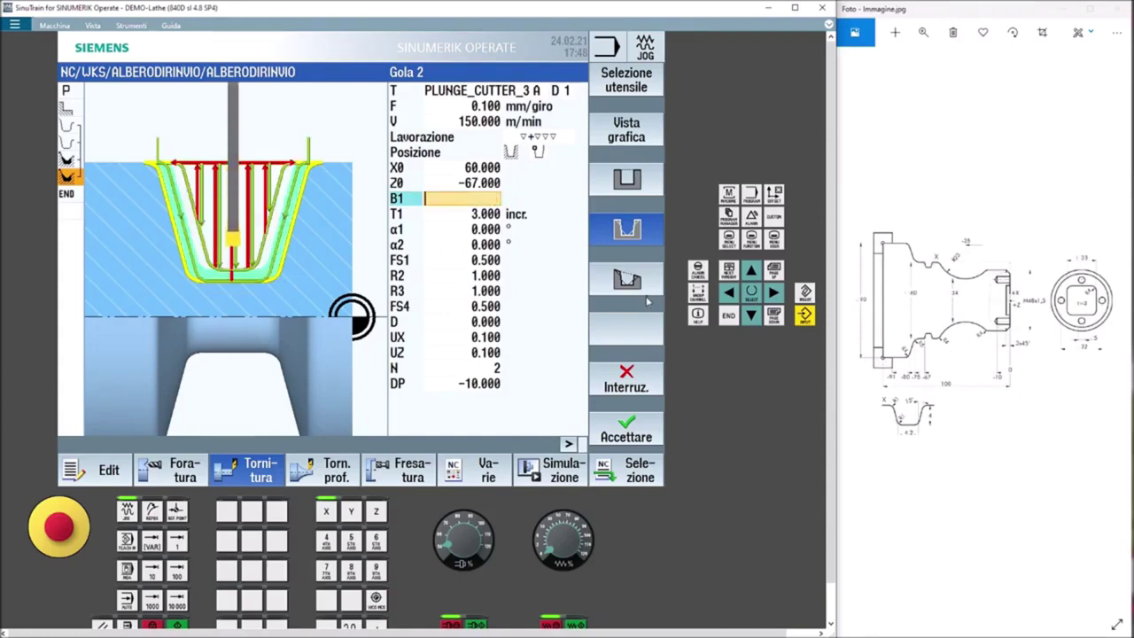
{"action": "key", "text": "Down"}
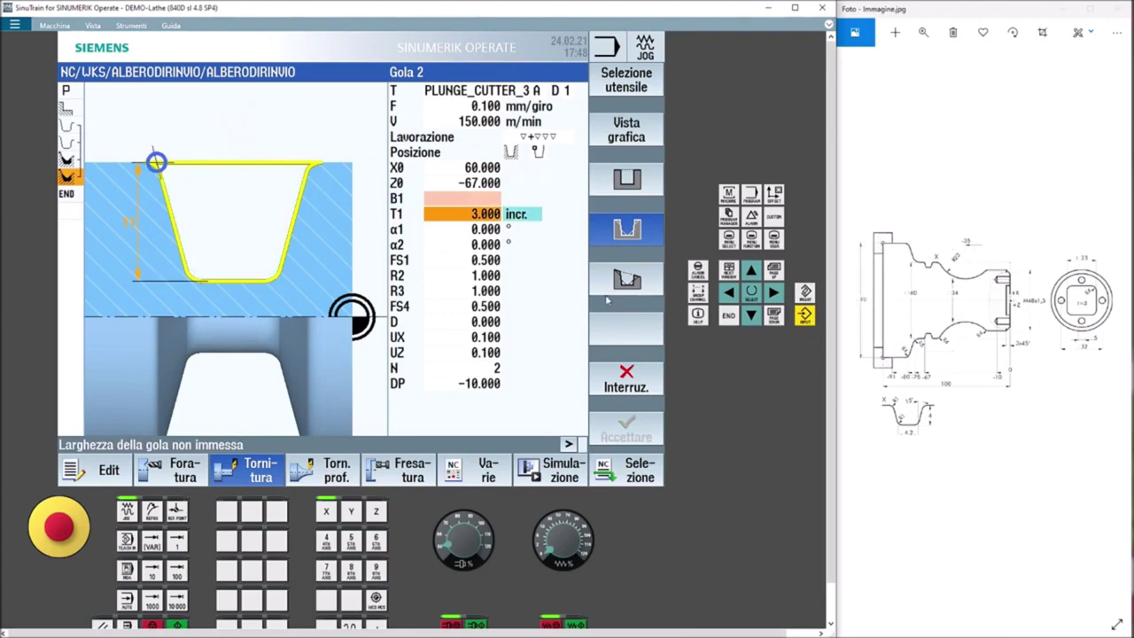
{"action": "type", "text": "4"}
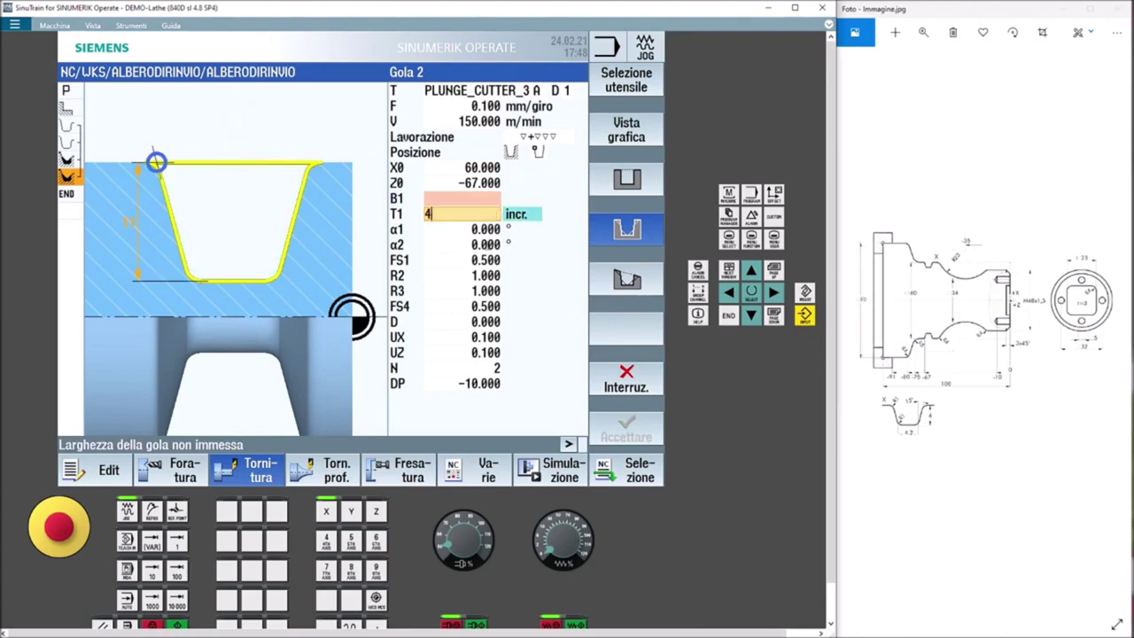
{"action": "key", "text": "Return"}
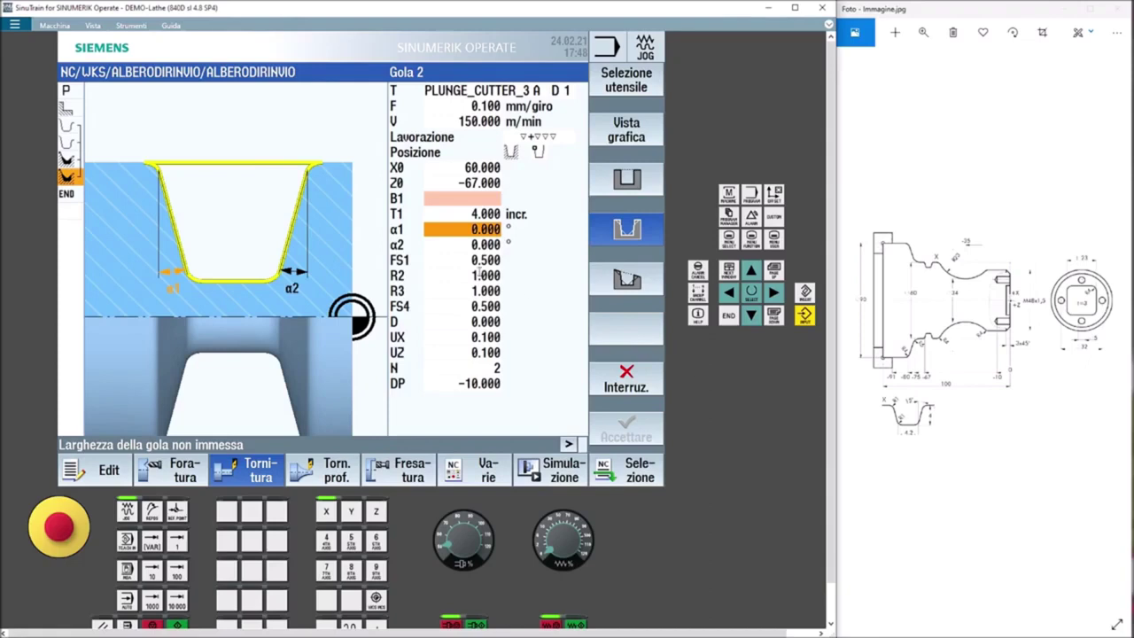
{"action": "type", "text": "15"}
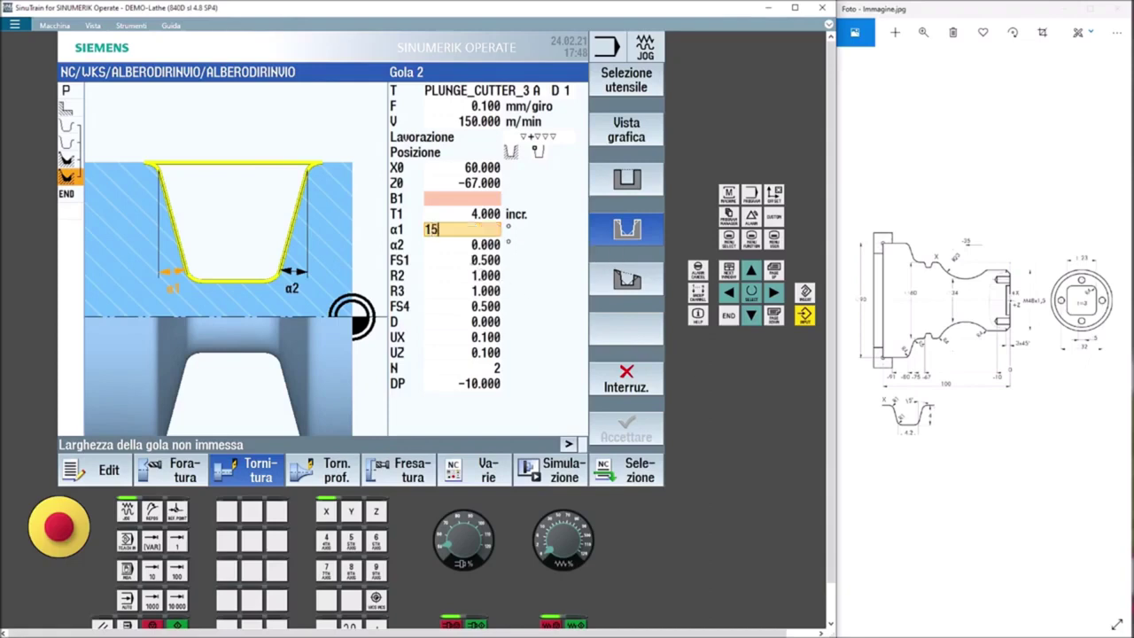
{"action": "left_click", "coordinate": [468, 247]}
{"action": "type", "text": "15"}
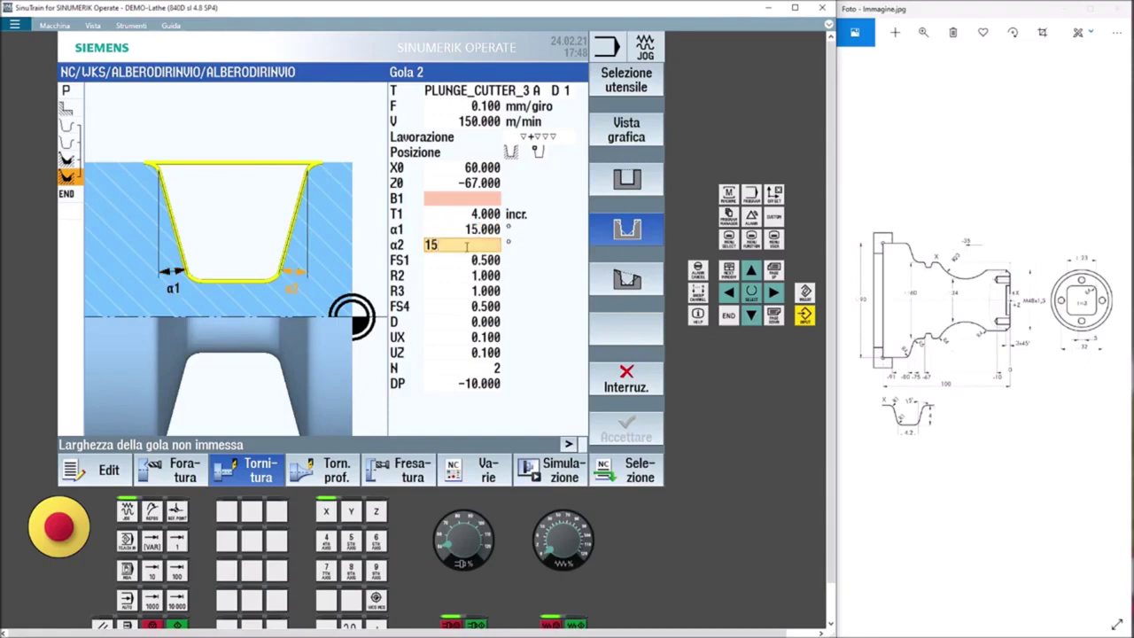
{"action": "left_click", "coordinate": [470, 198]}
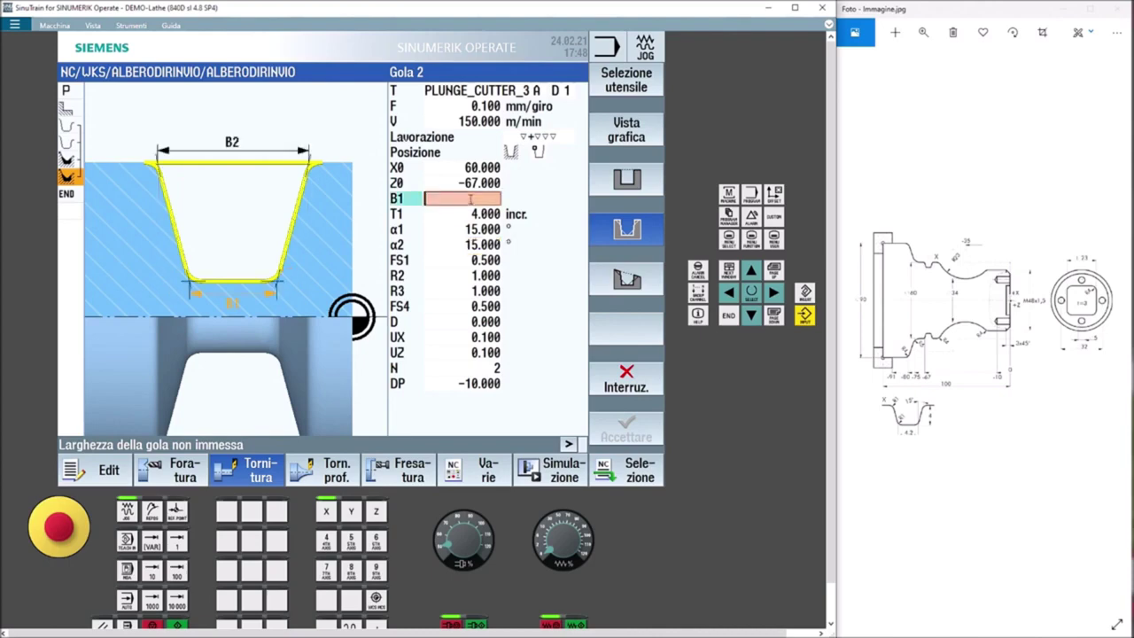
Set the groove's bottom width B1 to 4.200
{"action": "left_click", "coordinate": [409, 202]}
{"action": "type", "text": "6.000"}
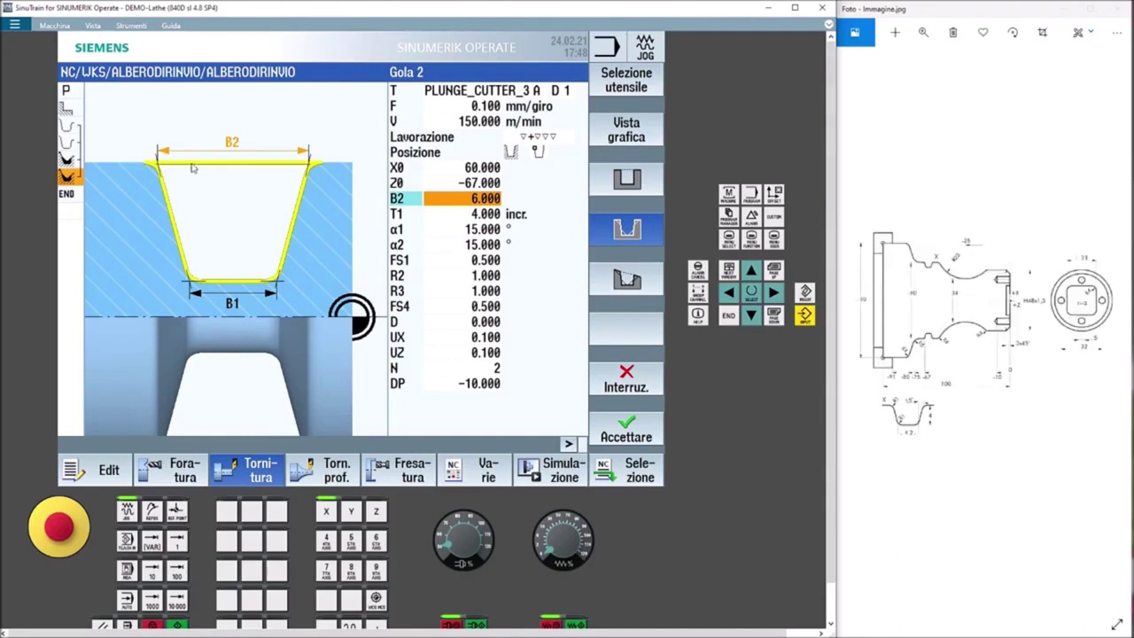
{"action": "left_click", "coordinate": [437, 202]}
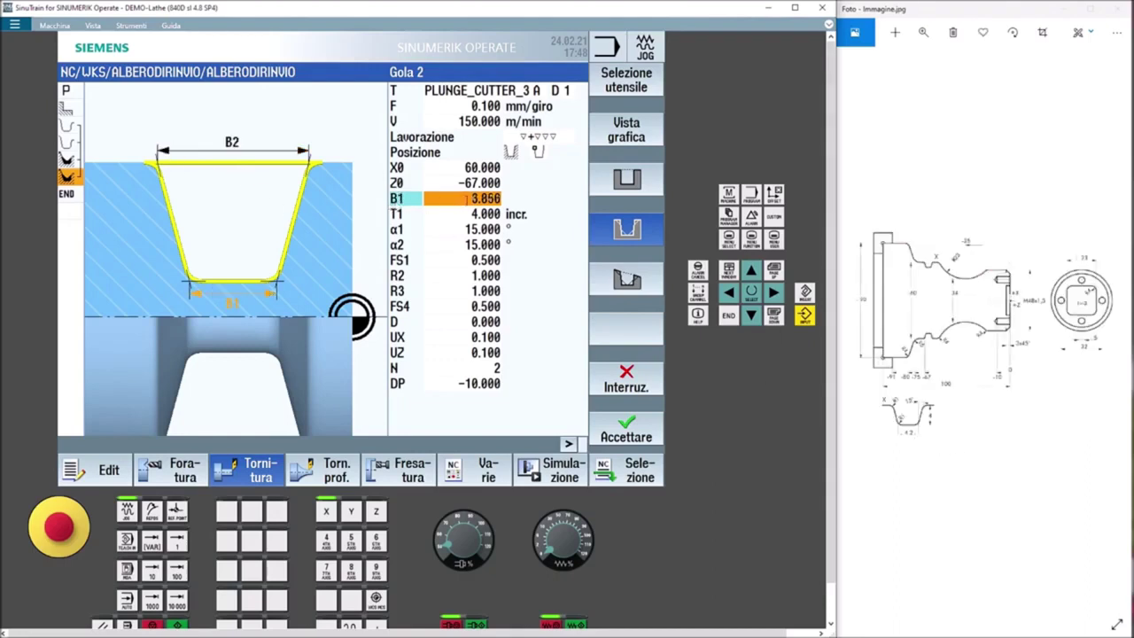
{"action": "left_click", "coordinate": [469, 199]}
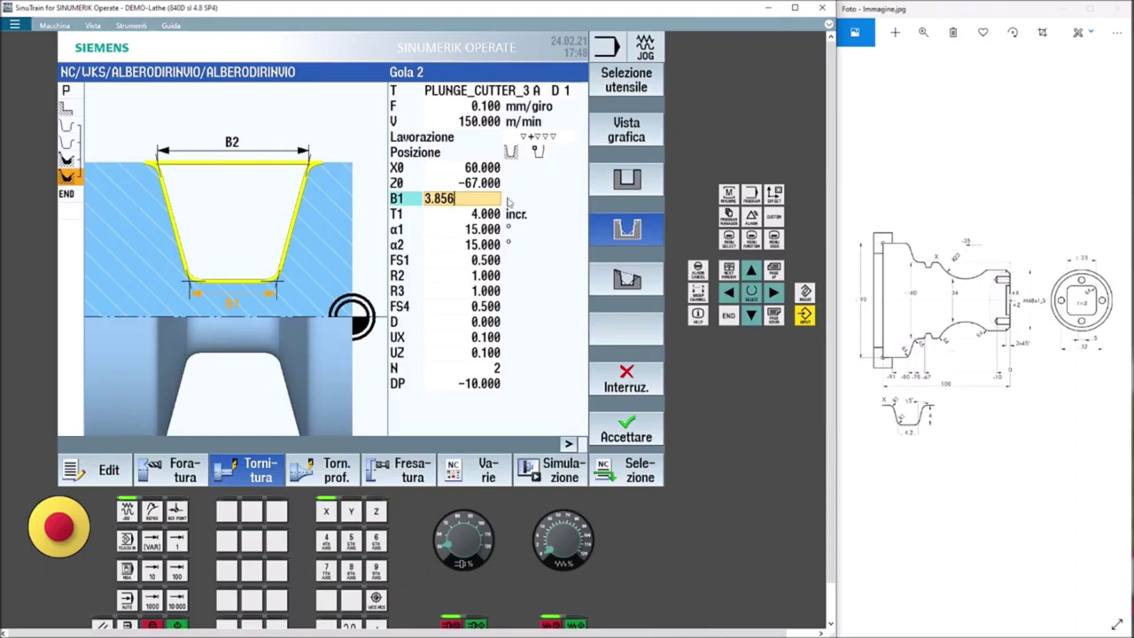
{"action": "key", "text": "BackSpace"}
{"action": "key", "text": "BackSpace"}
{"action": "key", "text": "BackSpace"}
{"action": "type", "text": "4.200"}
{"action": "left_click", "coordinate": [462, 244]}
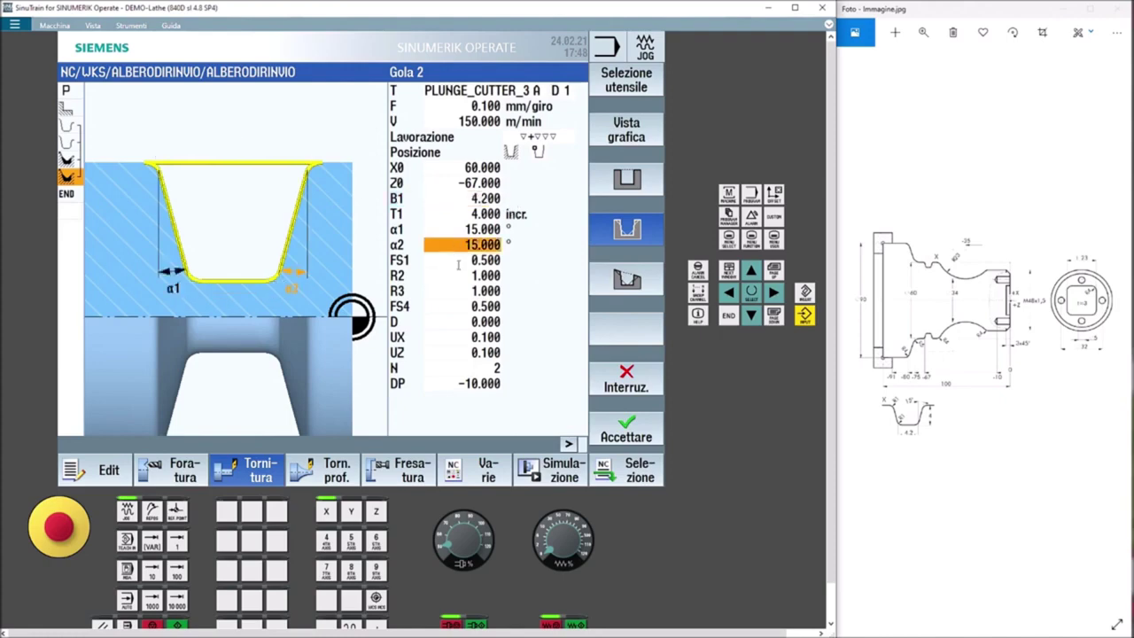
Change corners 1 and 4 from chamfers to radii R1 and R4 of 1 mm
{"action": "left_click", "coordinate": [462, 260]}
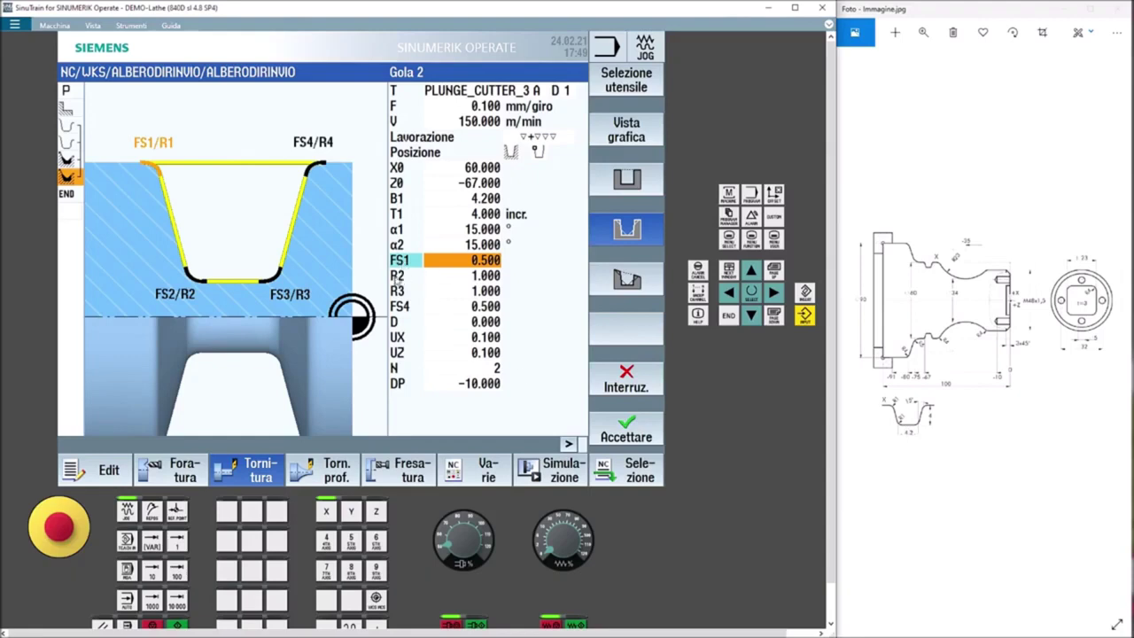
{"action": "left_click", "coordinate": [401, 262]}
{"action": "left_click", "coordinate": [403, 306]}
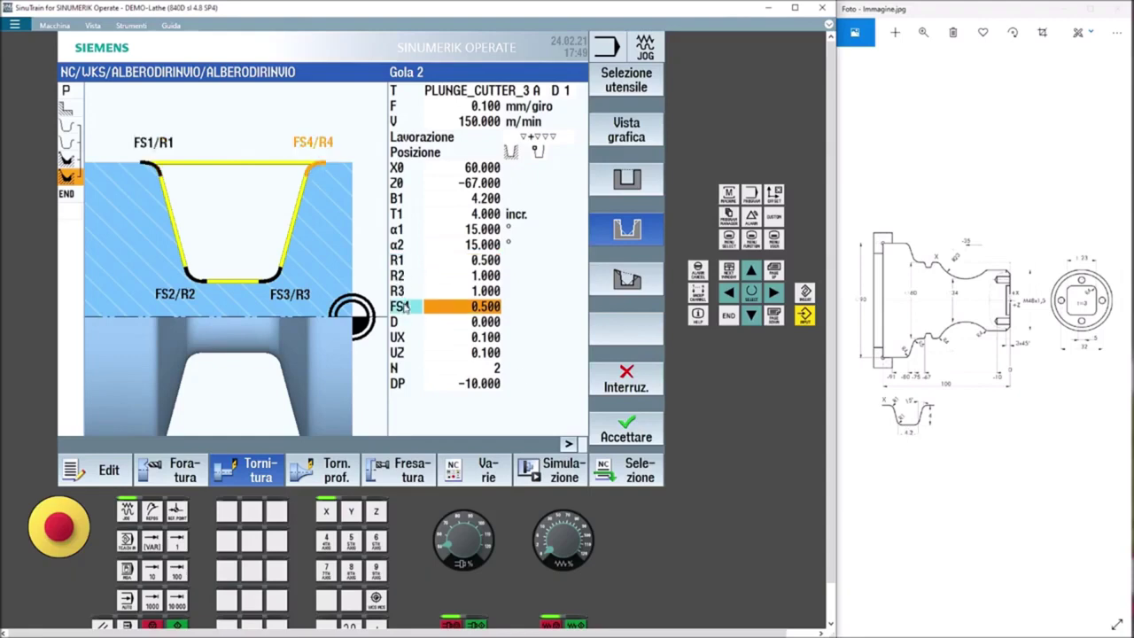
{"action": "left_click", "coordinate": [404, 305]}
{"action": "left_click", "coordinate": [398, 259]}
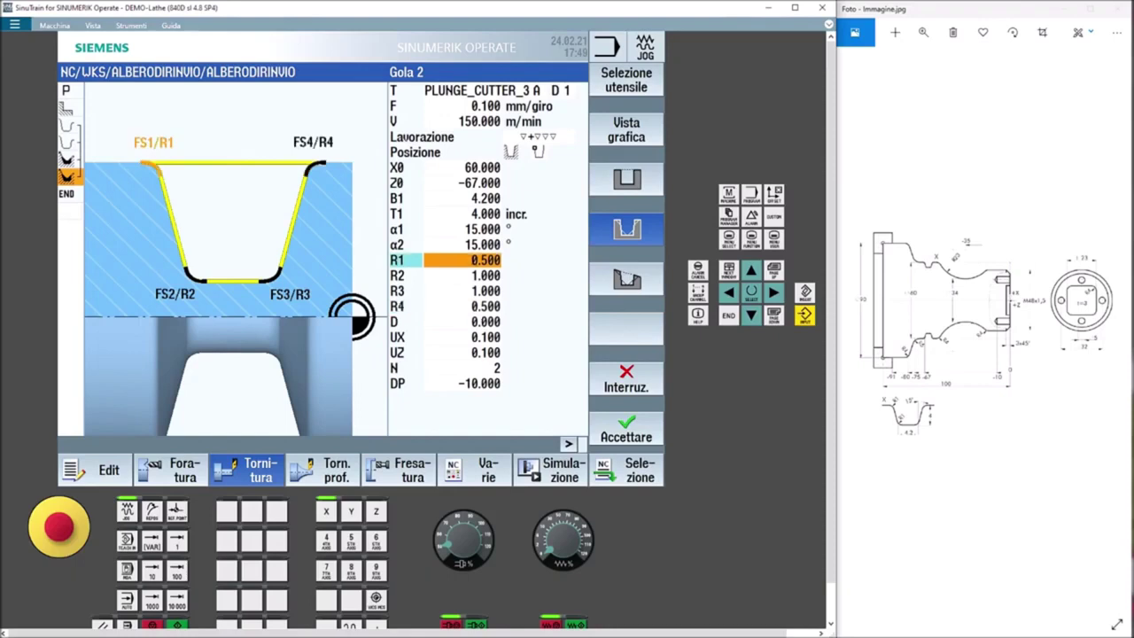
{"action": "type", "text": "1"}
{"action": "left_click", "coordinate": [488, 293]}
{"action": "left_click", "coordinate": [487, 305]}
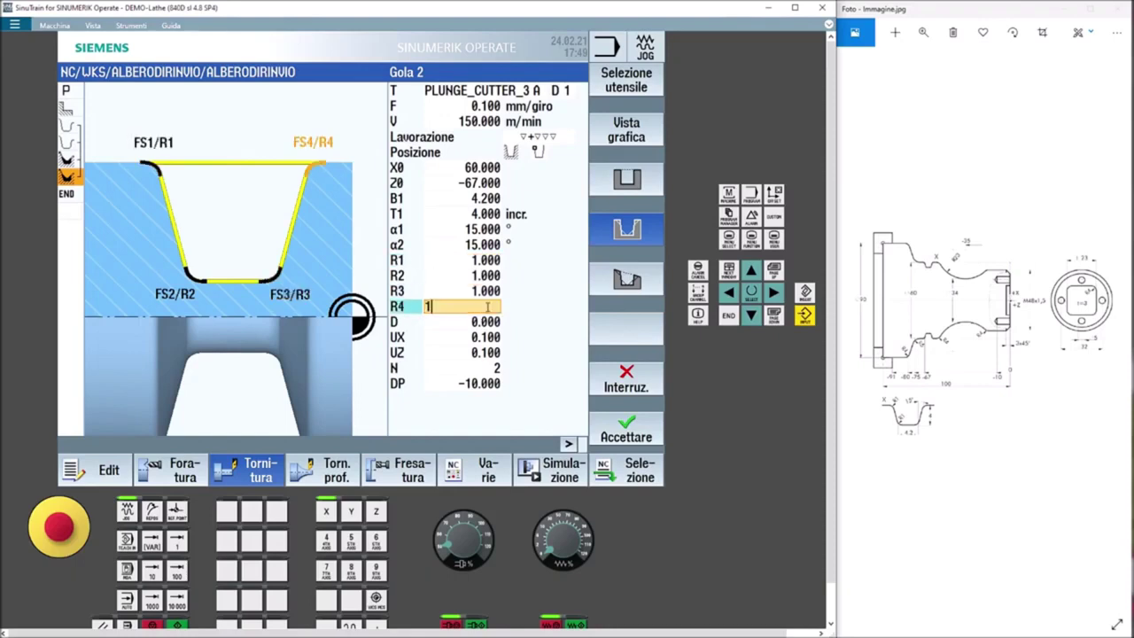
{"action": "type", "text": "1"}
{"action": "left_click", "coordinate": [487, 322]}
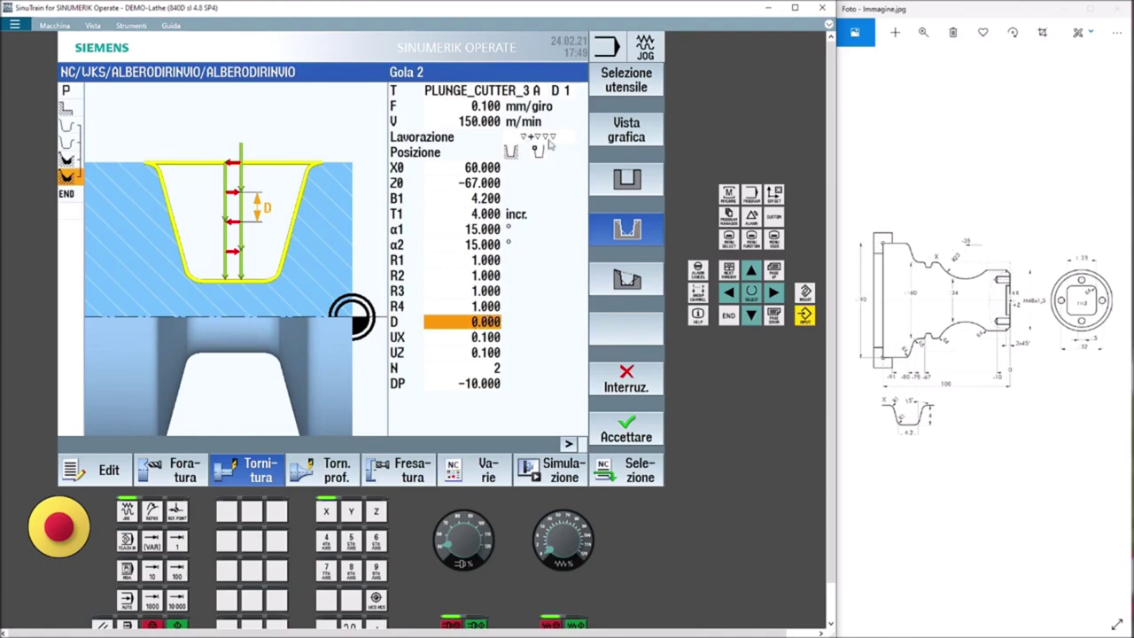
Set the number of grooves N to 1 and accept the groove cycle
{"action": "left_click", "coordinate": [486, 336]}
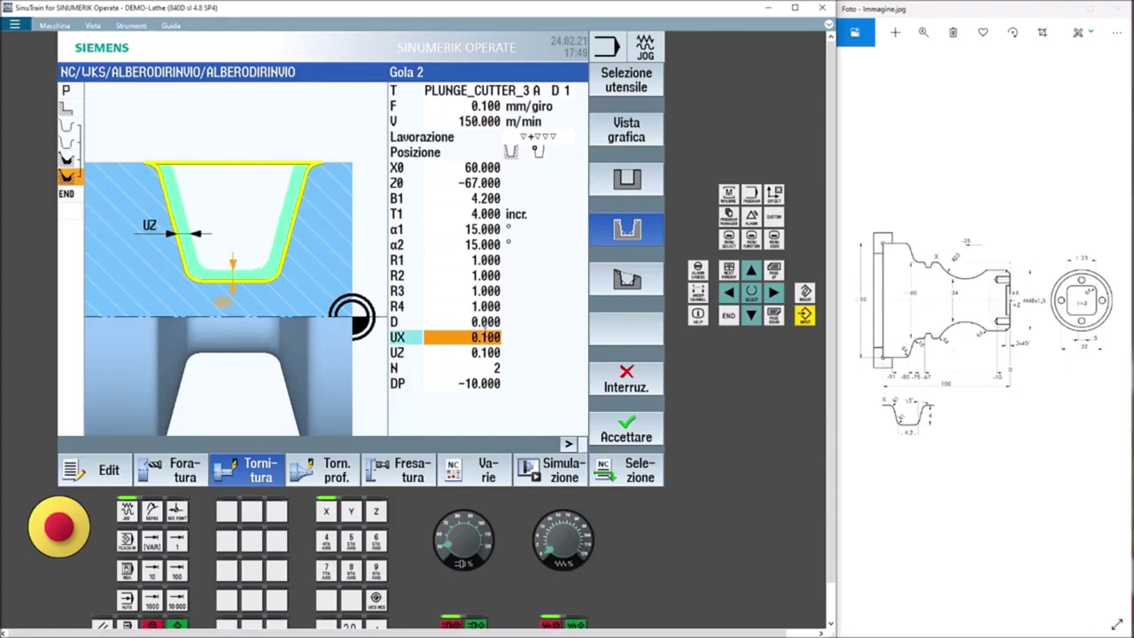
{"action": "left_click", "coordinate": [490, 355]}
{"action": "left_click", "coordinate": [494, 369]}
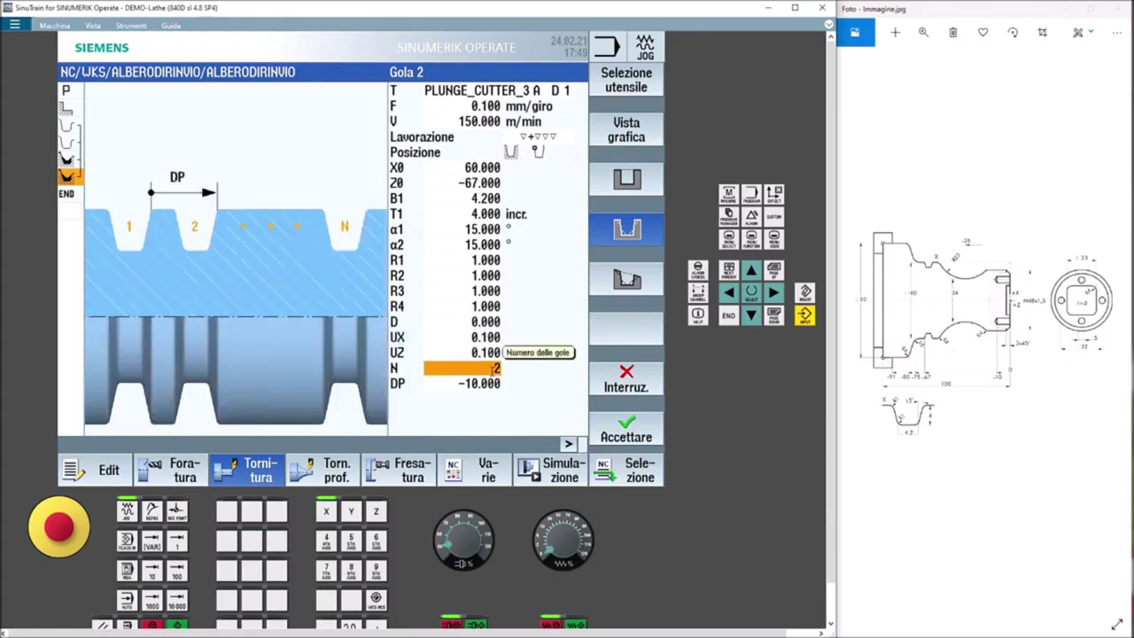
{"action": "type", "text": "1"}
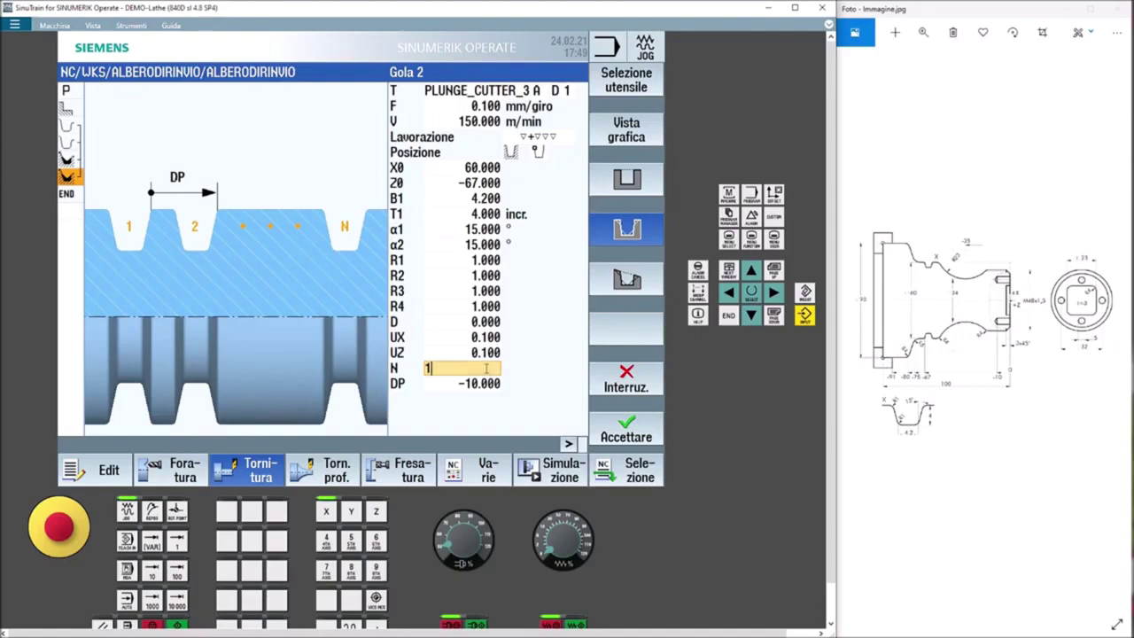
{"action": "left_click", "coordinate": [485, 353]}
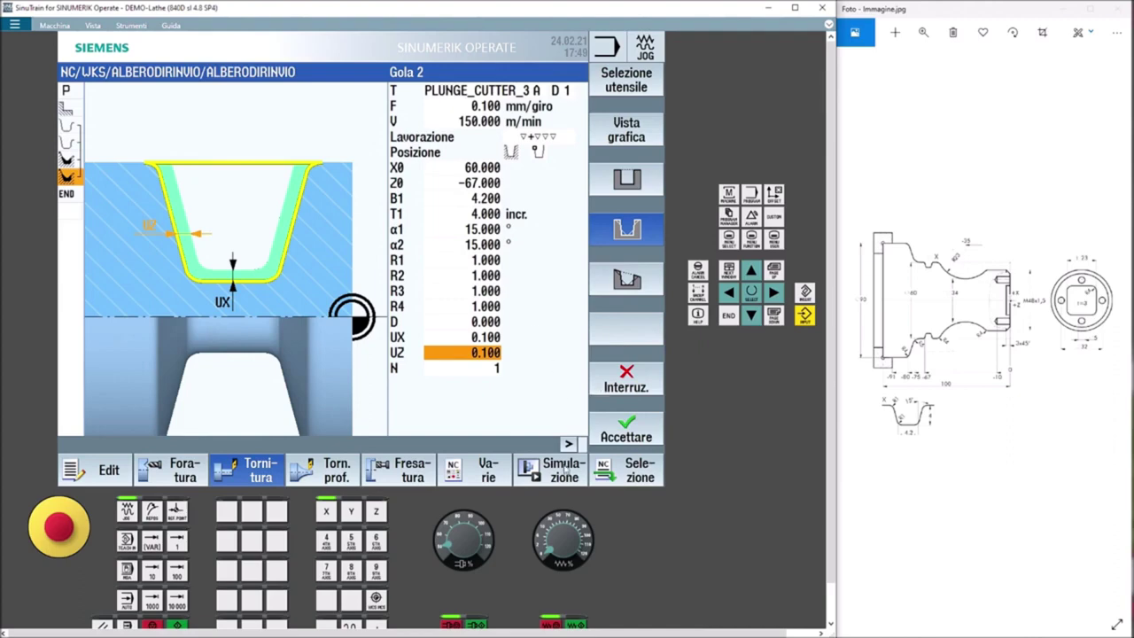
{"action": "left_click", "coordinate": [610, 433]}
Simulate the program with feed override raised to 100% to program end, then return to the editor
{"action": "left_click", "coordinate": [554, 471]}
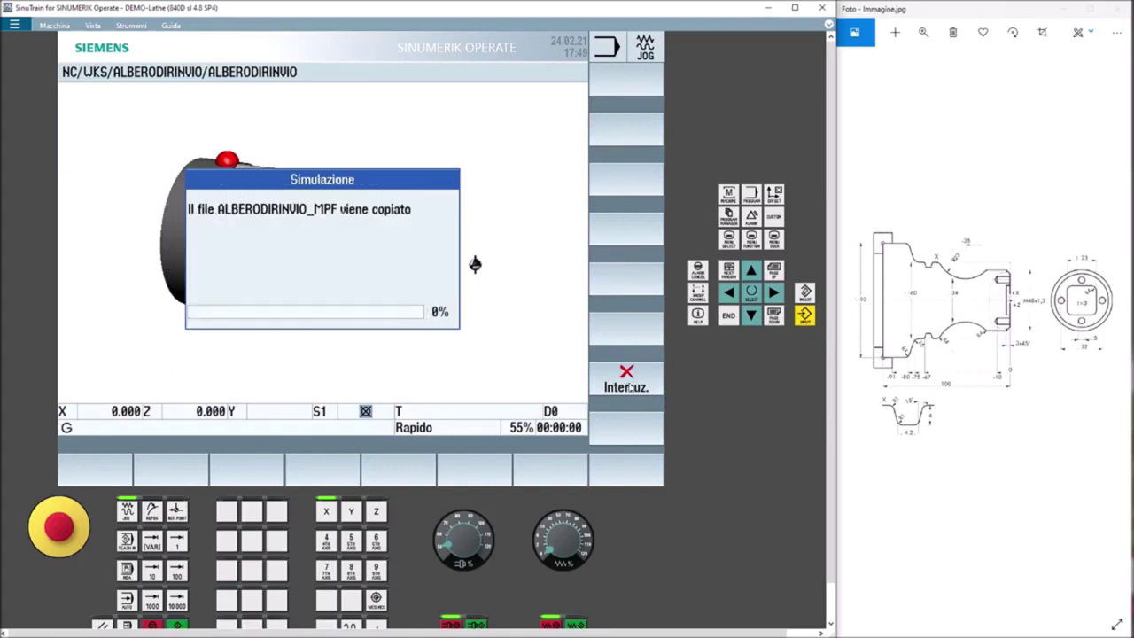
{"action": "left_click", "coordinate": [626, 381]}
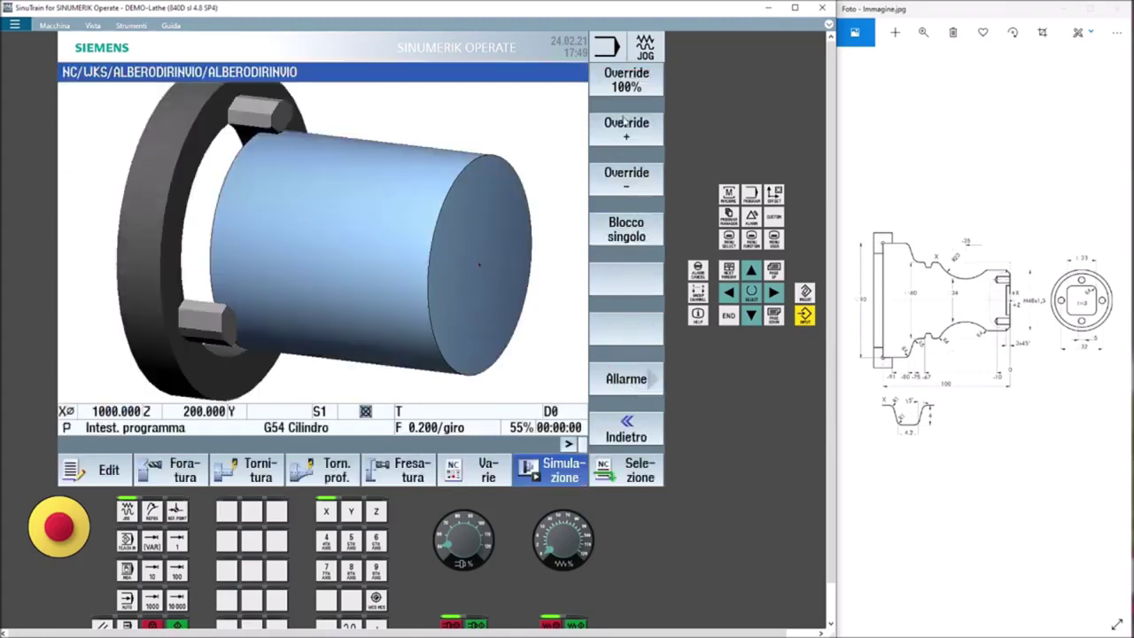
{"action": "left_click", "coordinate": [628, 132]}
{"action": "left_click", "coordinate": [627, 131]}
{"action": "left_click", "coordinate": [627, 131]}
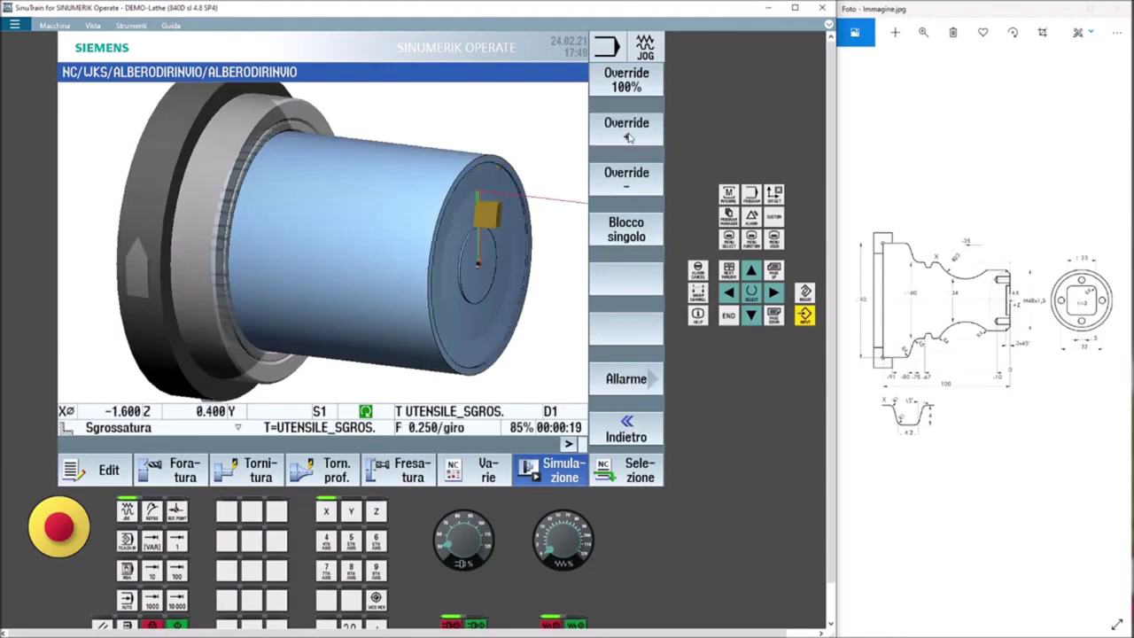
{"action": "left_click", "coordinate": [627, 131]}
{"action": "left_click", "coordinate": [627, 131]}
{"action": "left_click", "coordinate": [627, 131]}
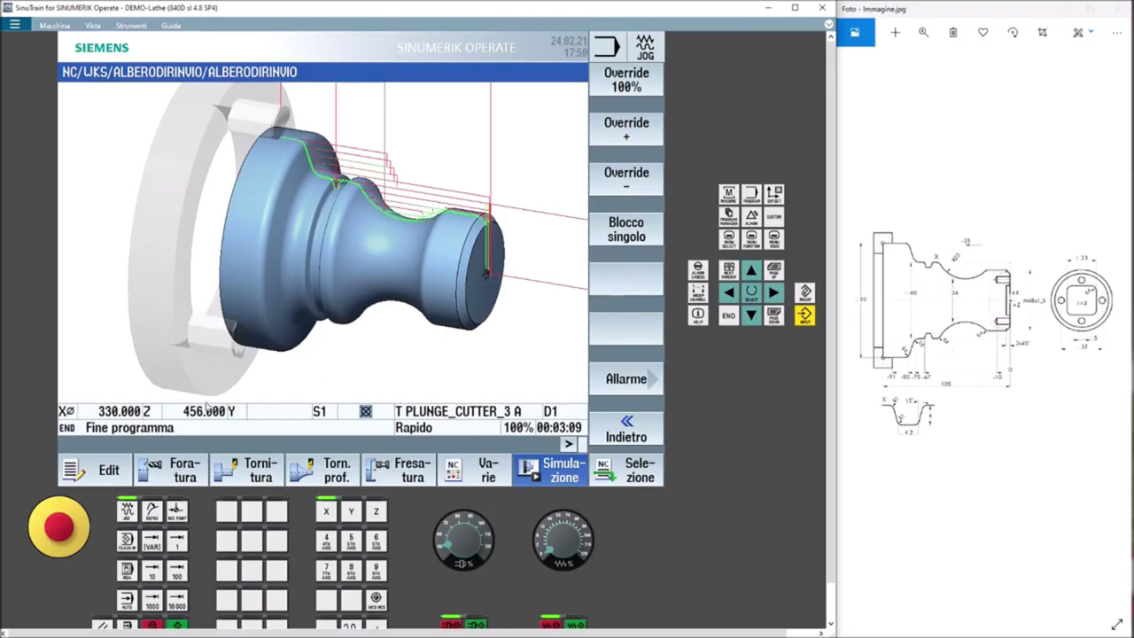
{"action": "left_click", "coordinate": [101, 471]}
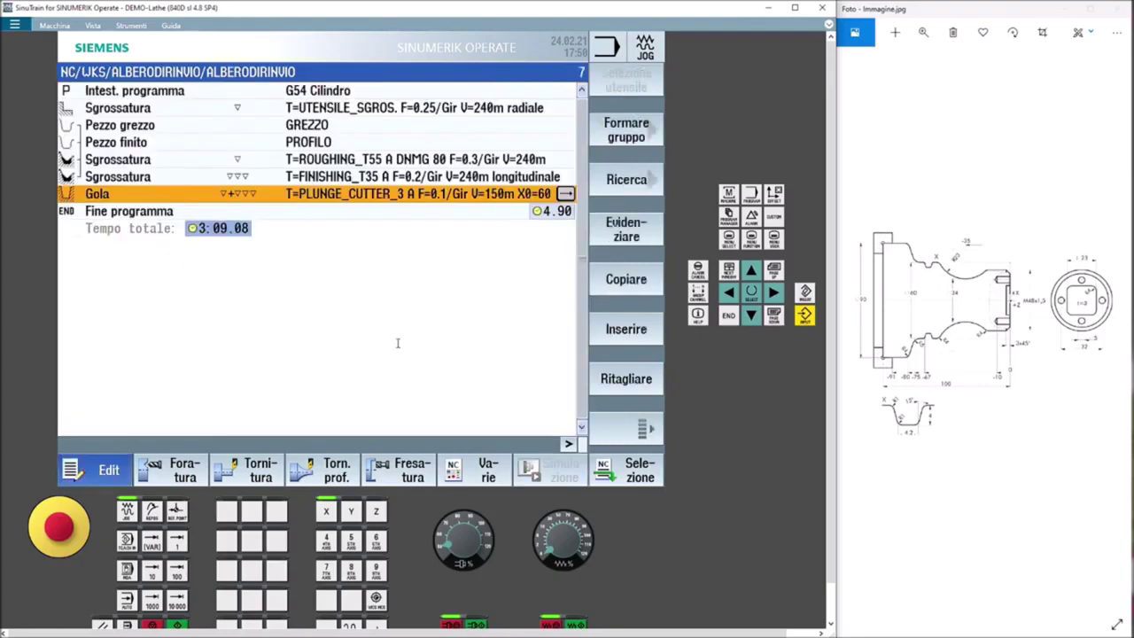
Open a Tasca rettangolare pocket cycle and pick FRESA from the tool list
{"action": "left_click", "coordinate": [413, 477]}
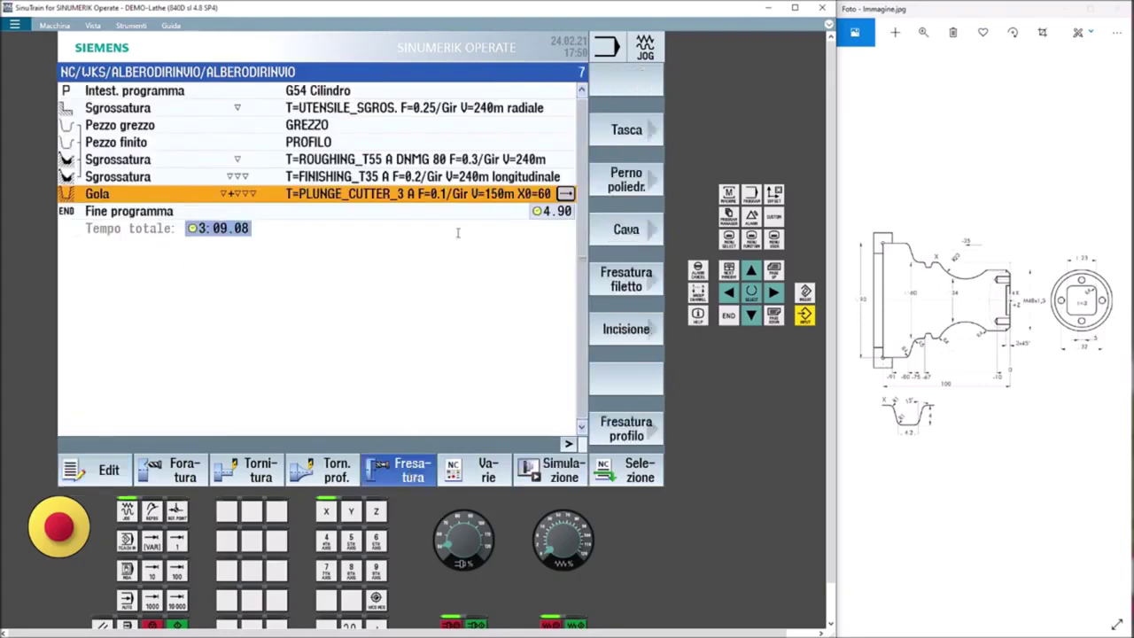
{"action": "left_click", "coordinate": [627, 133]}
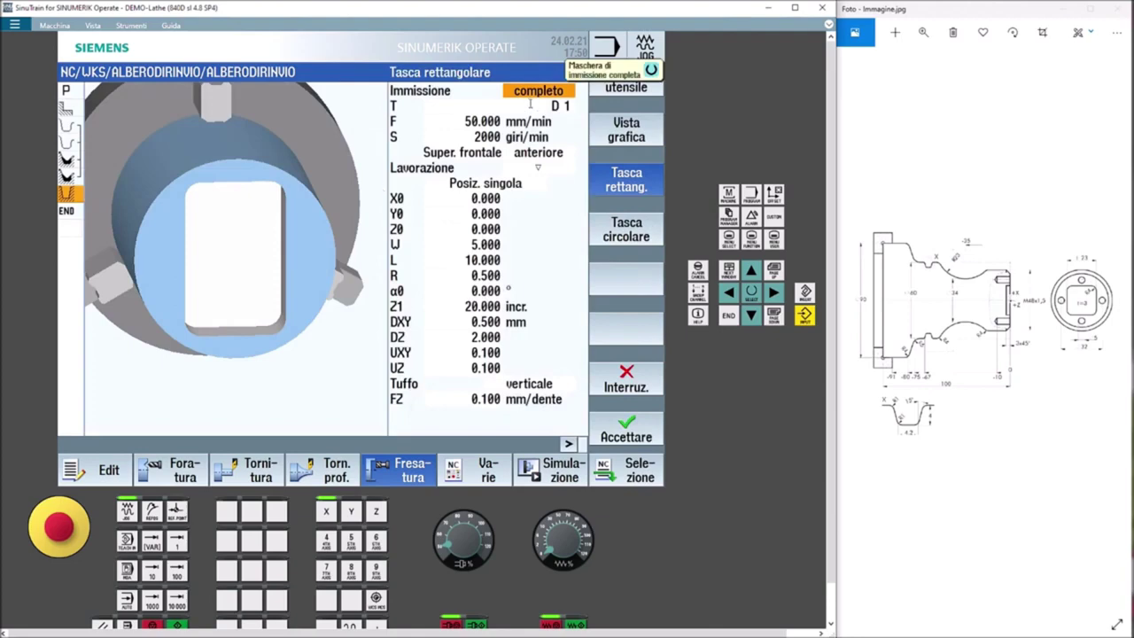
{"action": "left_click", "coordinate": [516, 107]}
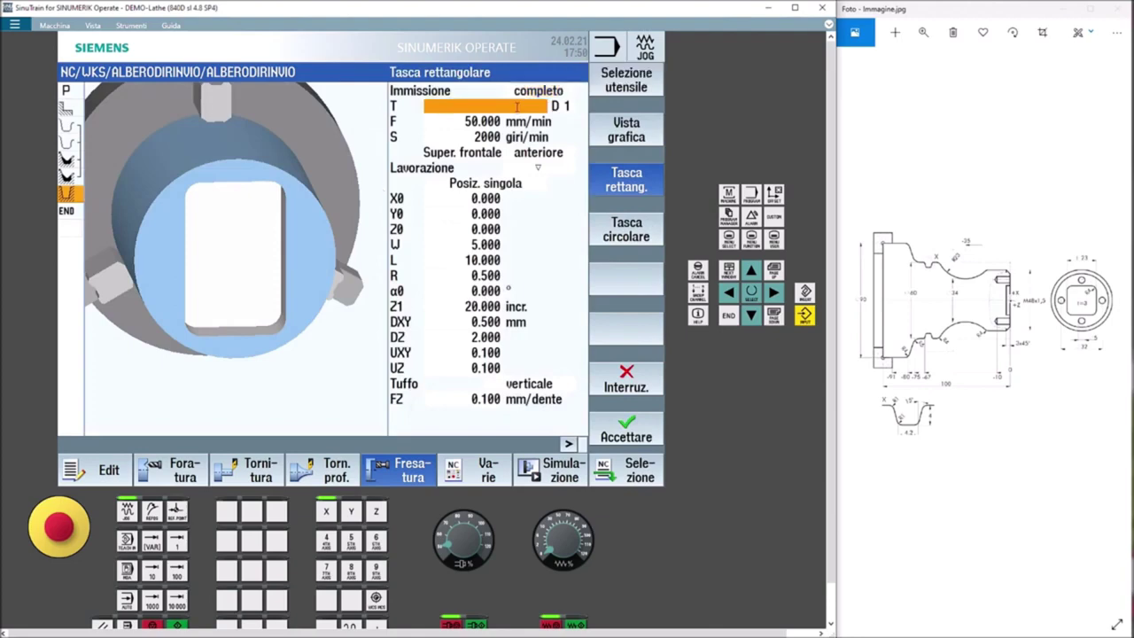
{"action": "left_click", "coordinate": [627, 92]}
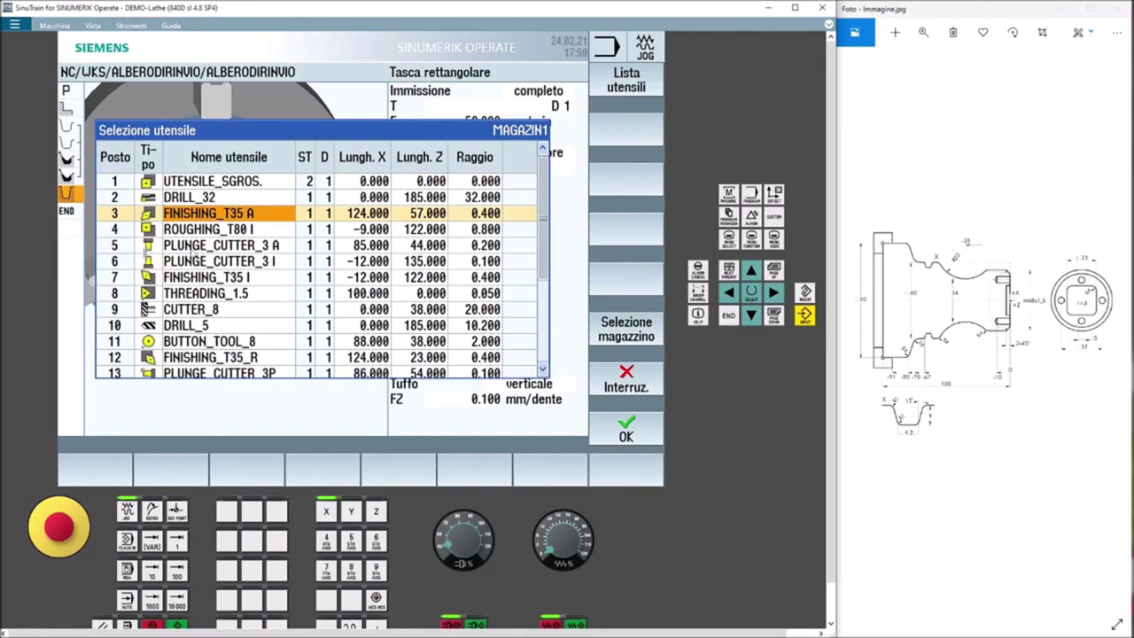
{"action": "left_click", "coordinate": [204, 310]}
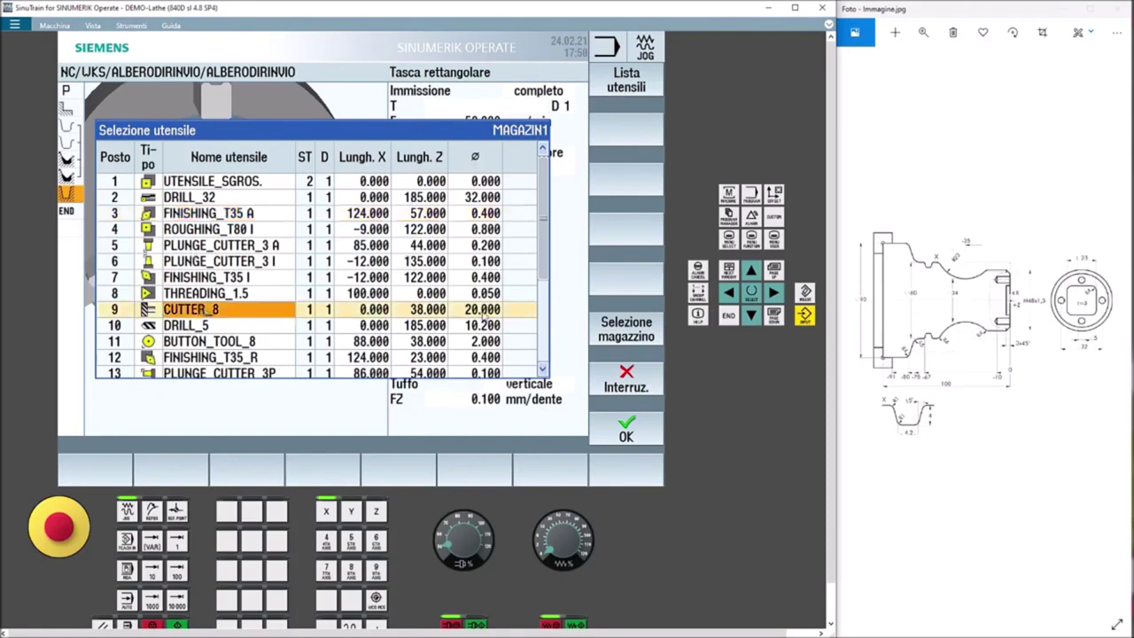
{"action": "scroll", "coordinate": [201, 310], "scroll_direction": "down", "scroll_amount": 3}
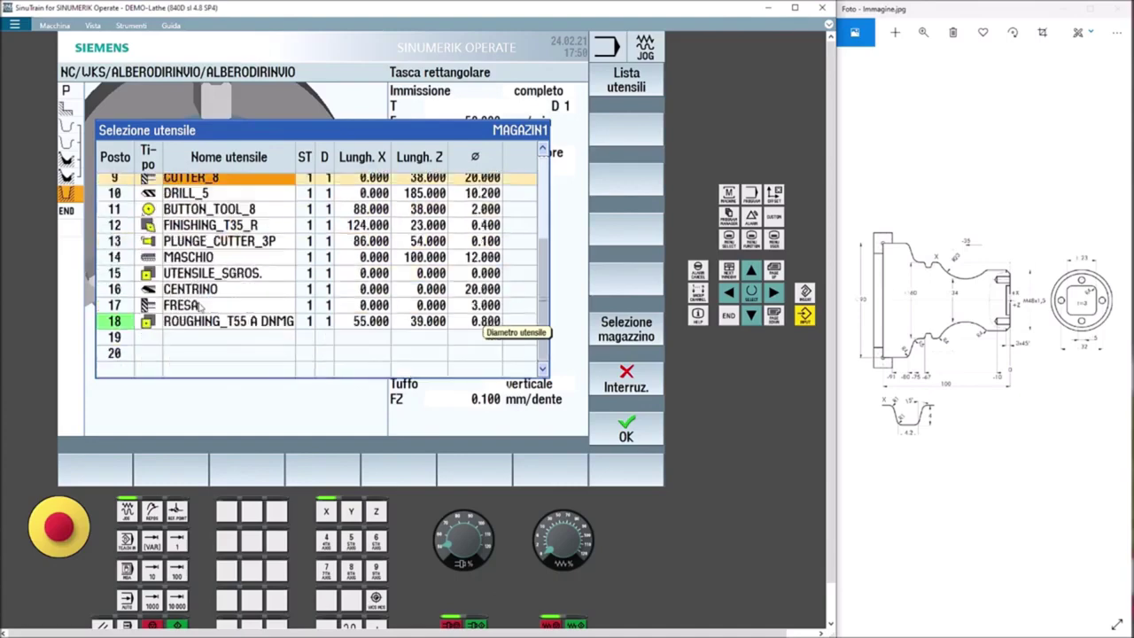
{"action": "left_click", "coordinate": [212, 308]}
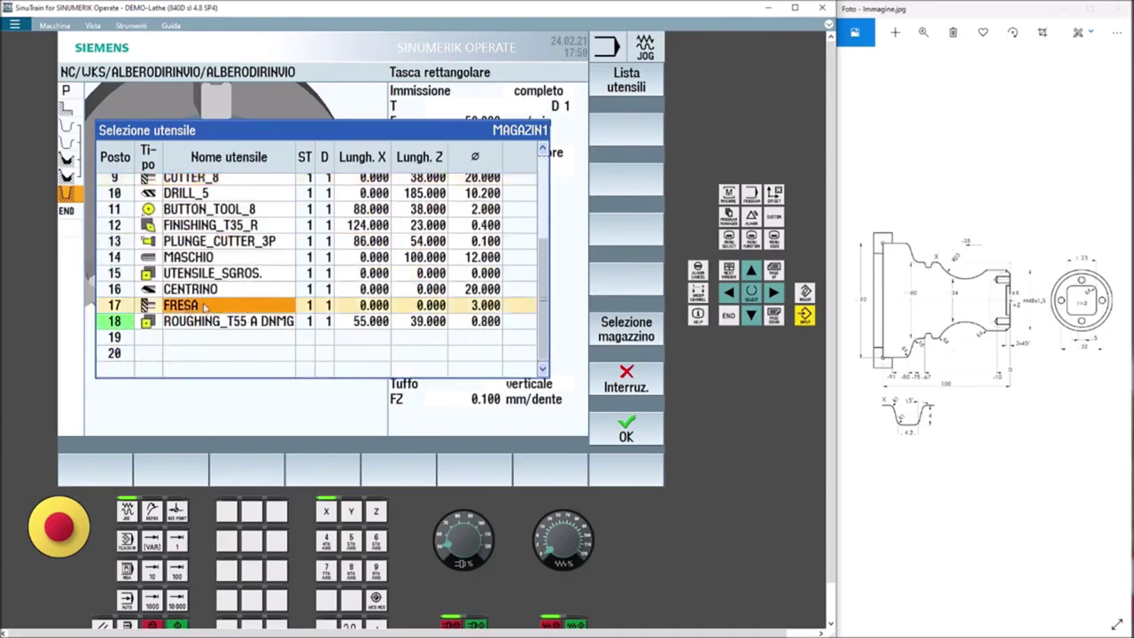
Change the FRESA cutter diameter from 3.000 to 8.000 and confirm it as the pocket tool
{"action": "left_click", "coordinate": [475, 304]}
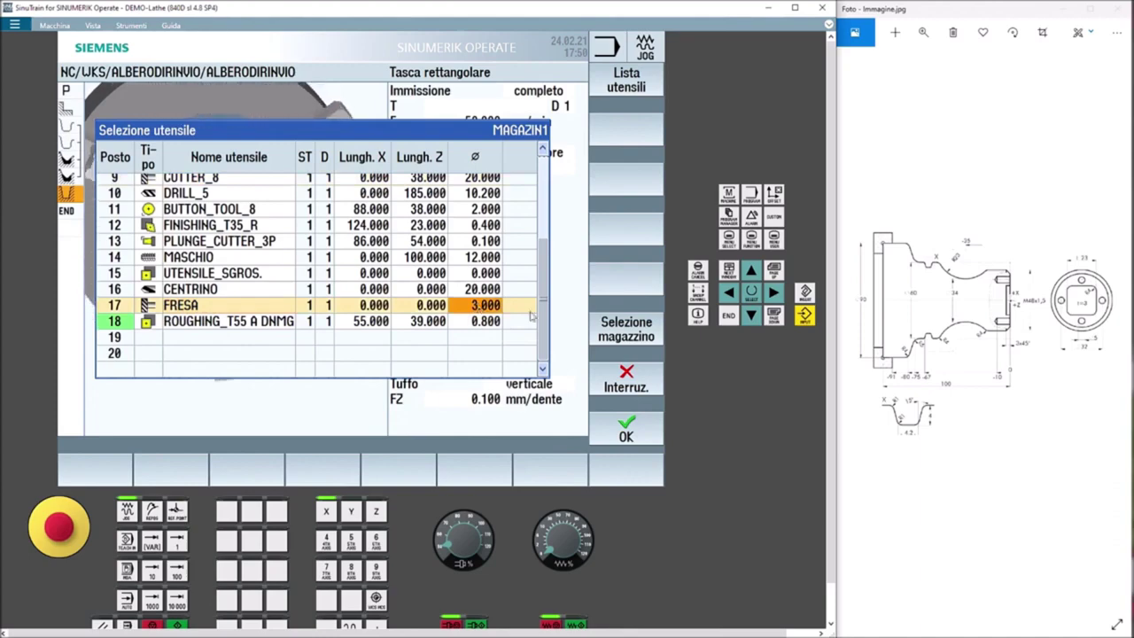
{"action": "mouse_move", "coordinate": [1095, 299]}
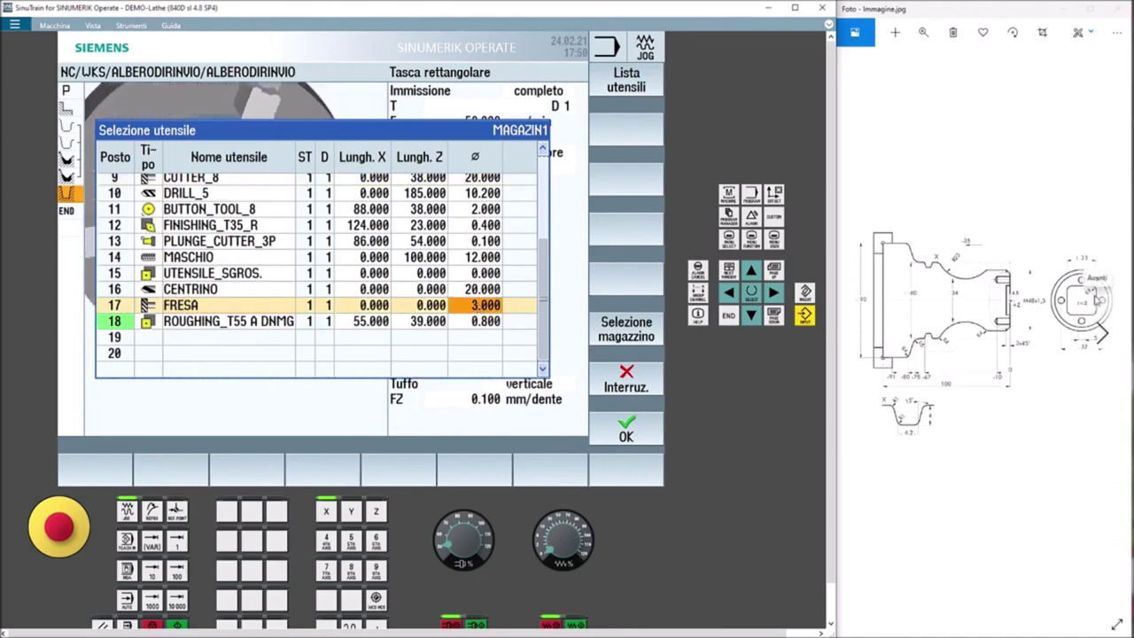
{"action": "left_click", "coordinate": [478, 305]}
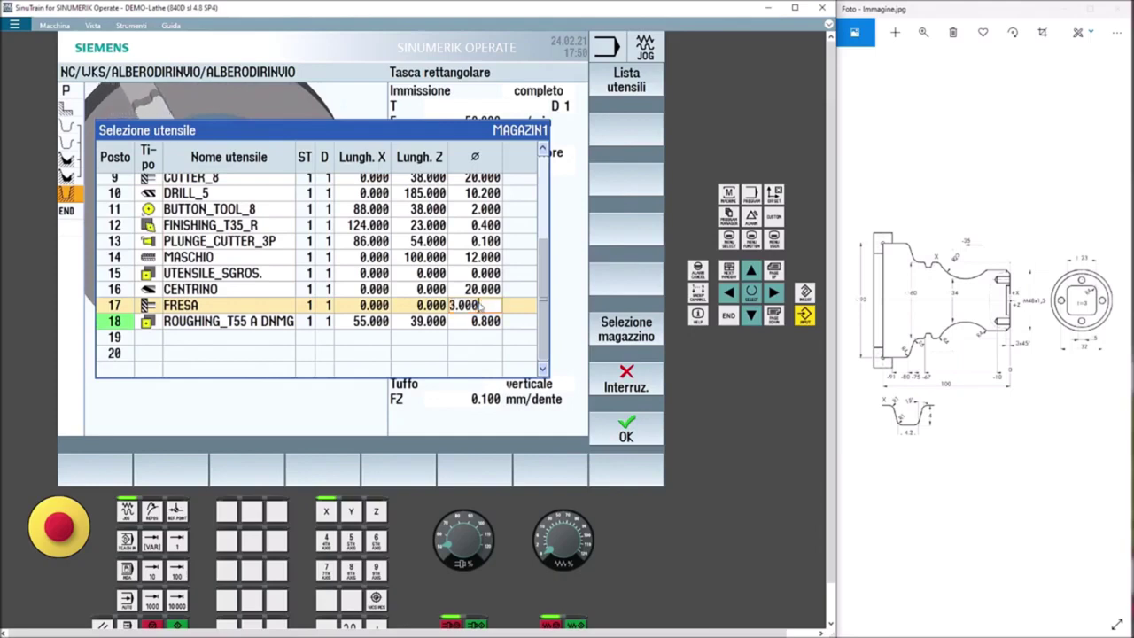
{"action": "double_click", "coordinate": [465, 305]}
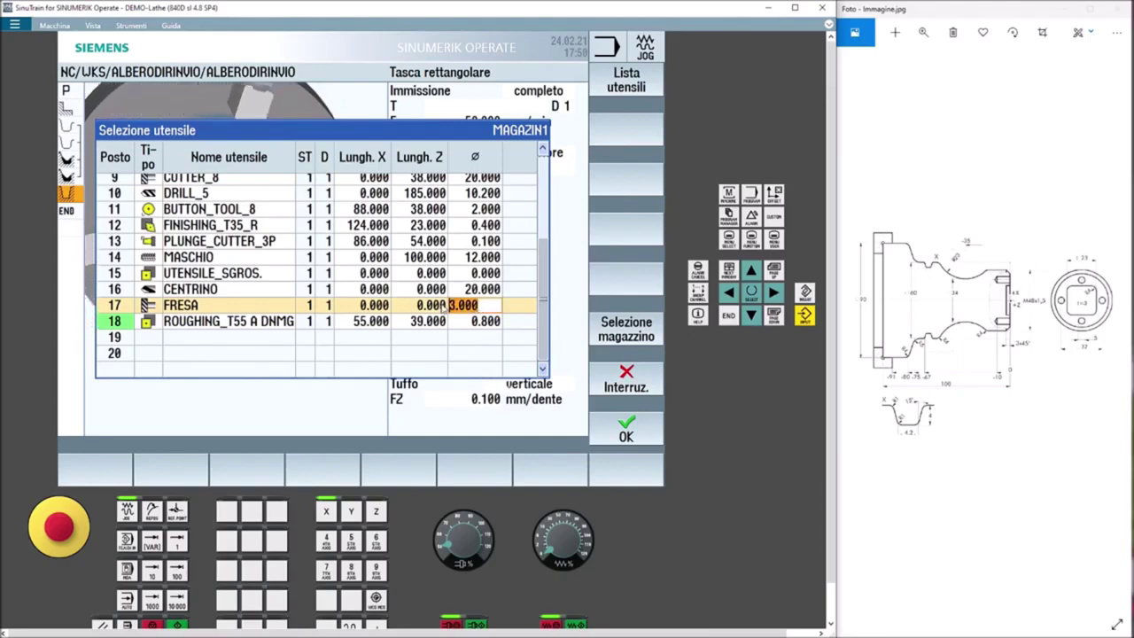
{"action": "type", "text": "8"}
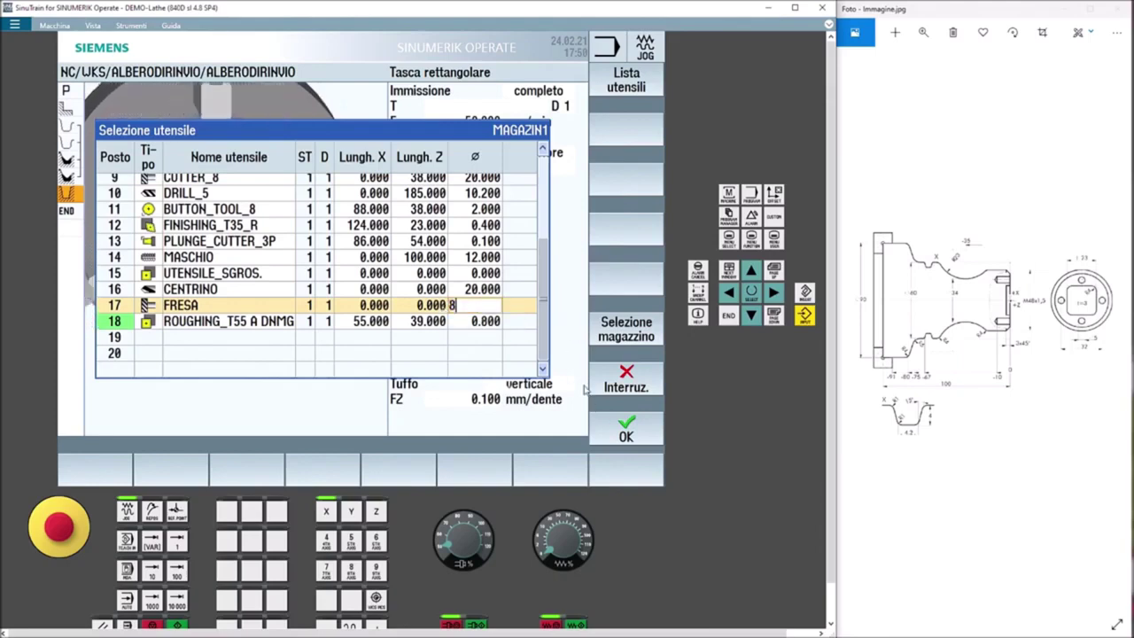
{"action": "left_click", "coordinate": [427, 305]}
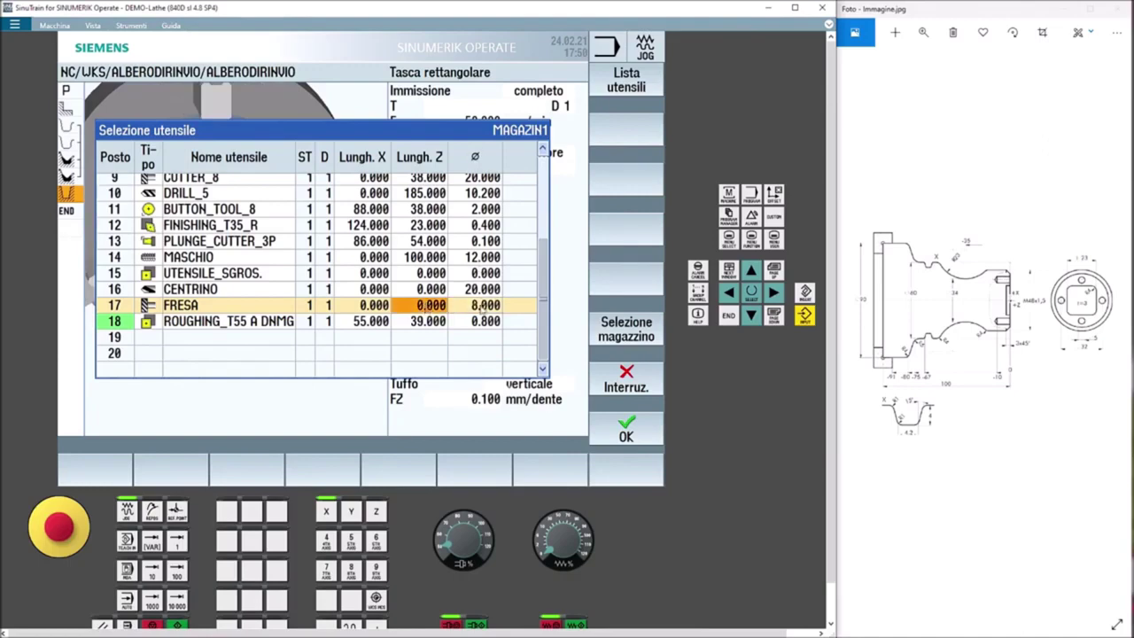
{"action": "left_click", "coordinate": [625, 430]}
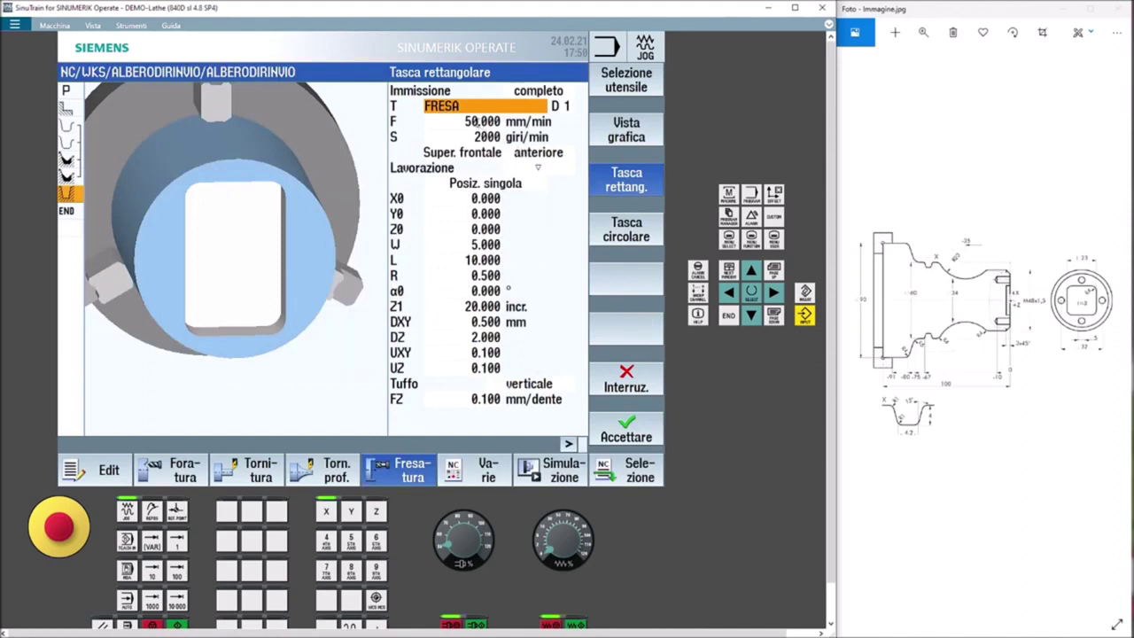
Check the 50.000 feed and set the pocket machining type to roughing
{"action": "left_click", "coordinate": [476, 121]}
{"action": "left_click", "coordinate": [464, 122]}
{"action": "double_click", "coordinate": [464, 122]}
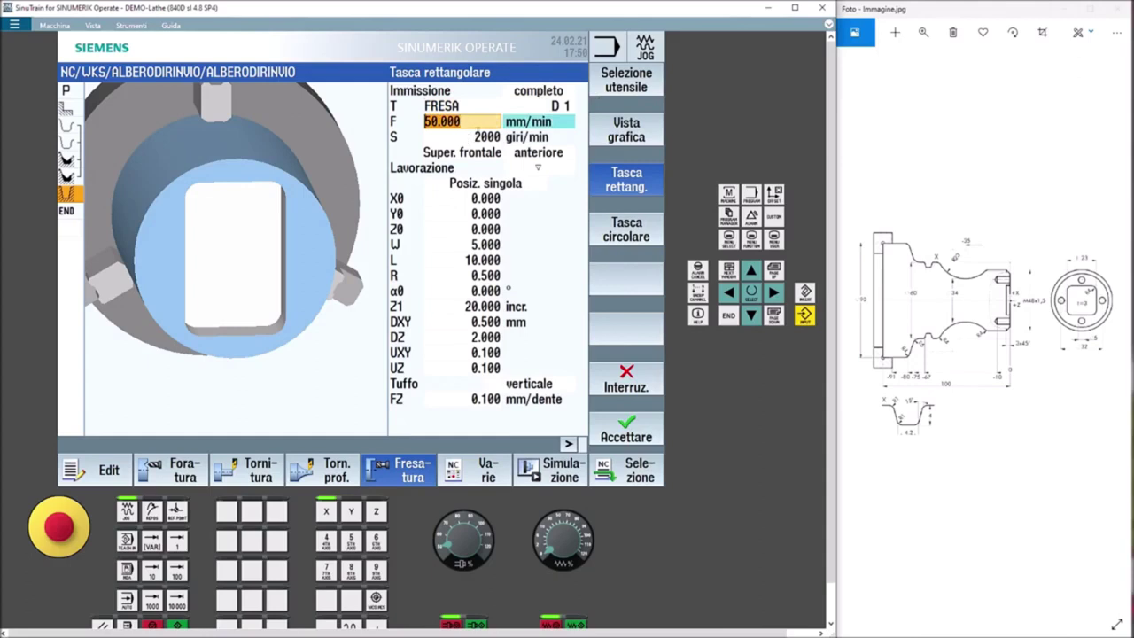
{"action": "left_click", "coordinate": [538, 167]}
{"action": "left_click", "coordinate": [538, 168]}
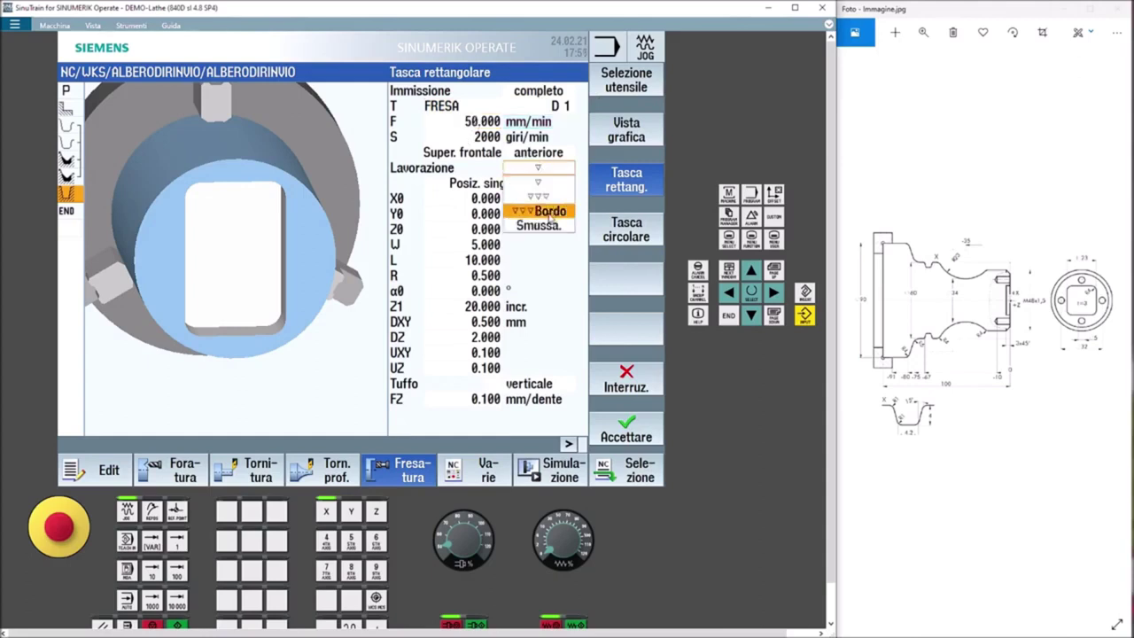
{"action": "left_click", "coordinate": [545, 182]}
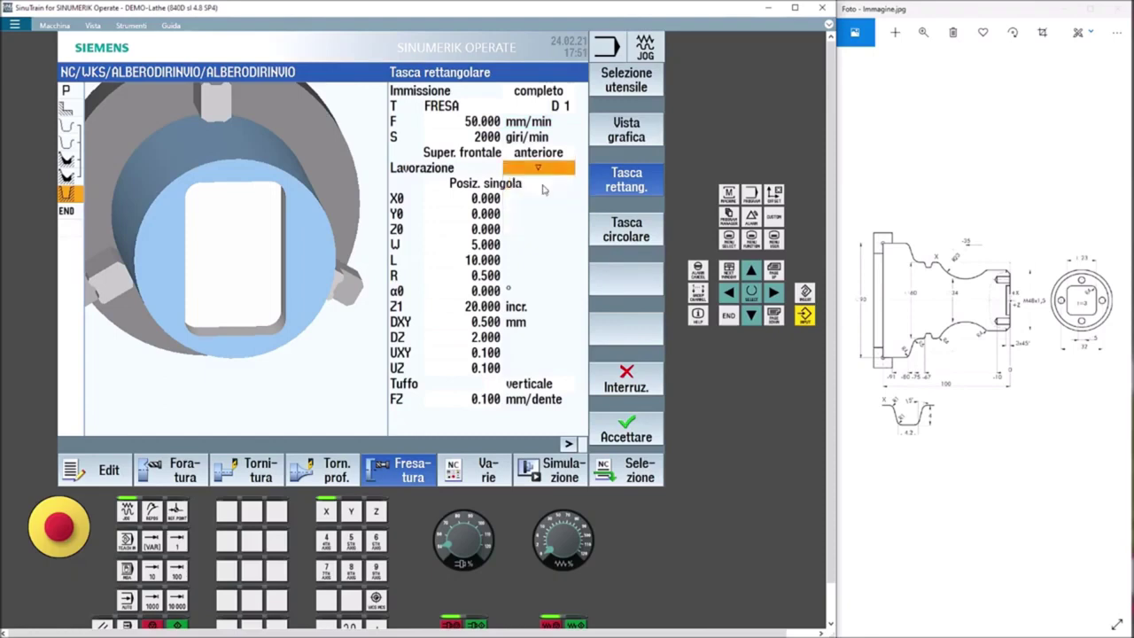
{"action": "left_click", "coordinate": [544, 168]}
{"action": "left_click", "coordinate": [547, 195]}
{"action": "left_click", "coordinate": [542, 168]}
{"action": "left_click", "coordinate": [551, 210]}
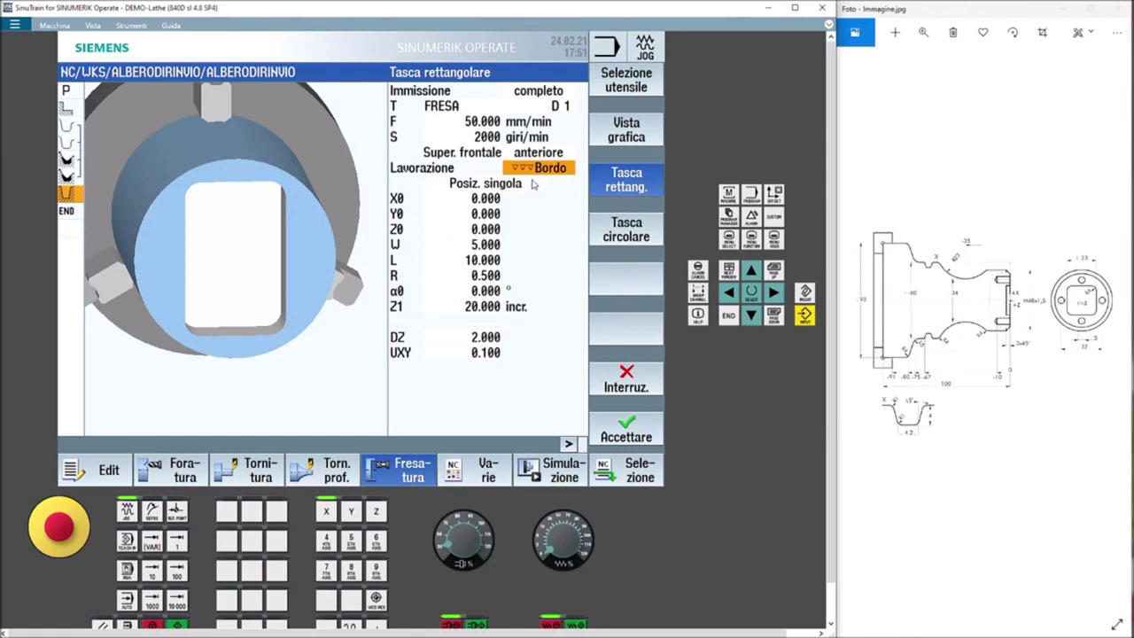
{"action": "left_click", "coordinate": [537, 168]}
{"action": "left_click", "coordinate": [545, 168]}
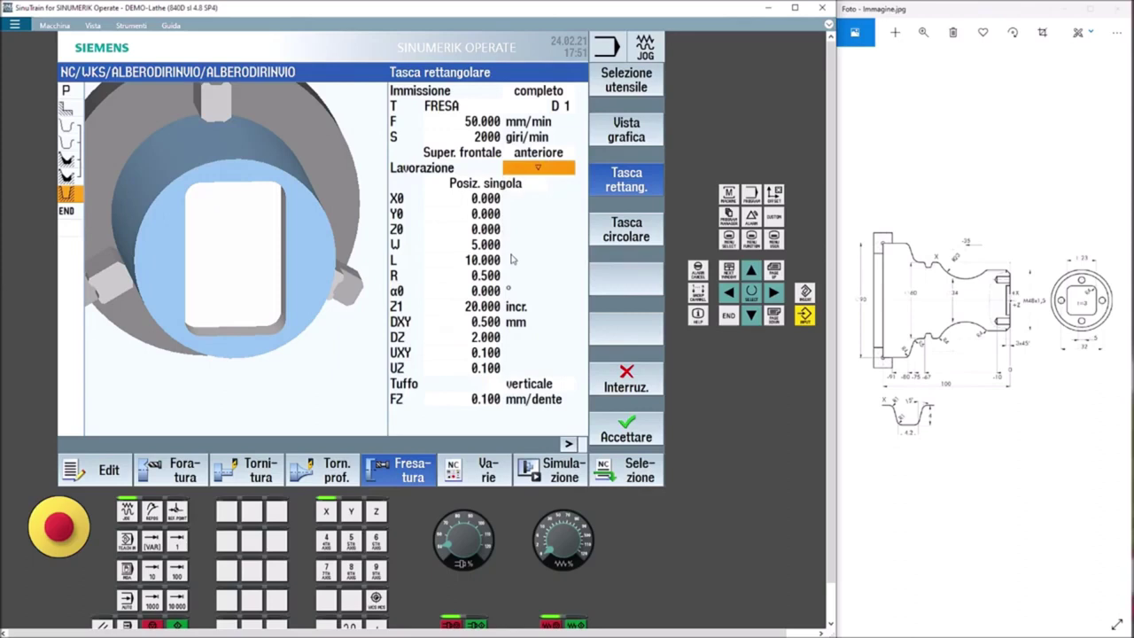
Keep reference point X0/Y0/Z0 at 0 and set pocket width 23, length 23, corner radius 4
{"action": "left_click", "coordinate": [470, 197]}
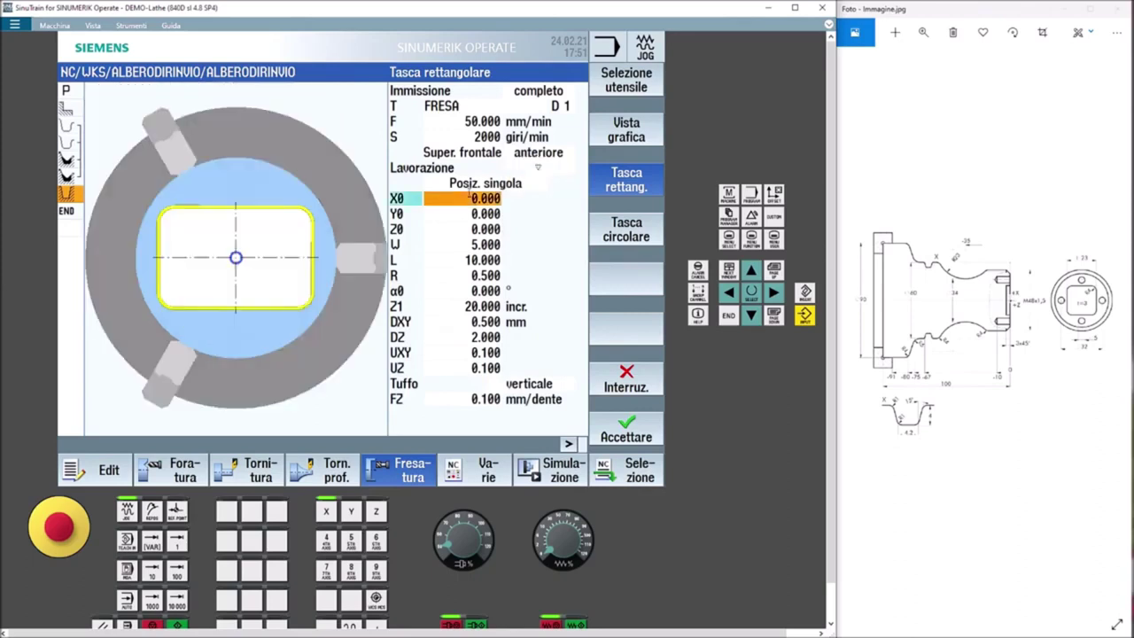
{"action": "left_click", "coordinate": [461, 214]}
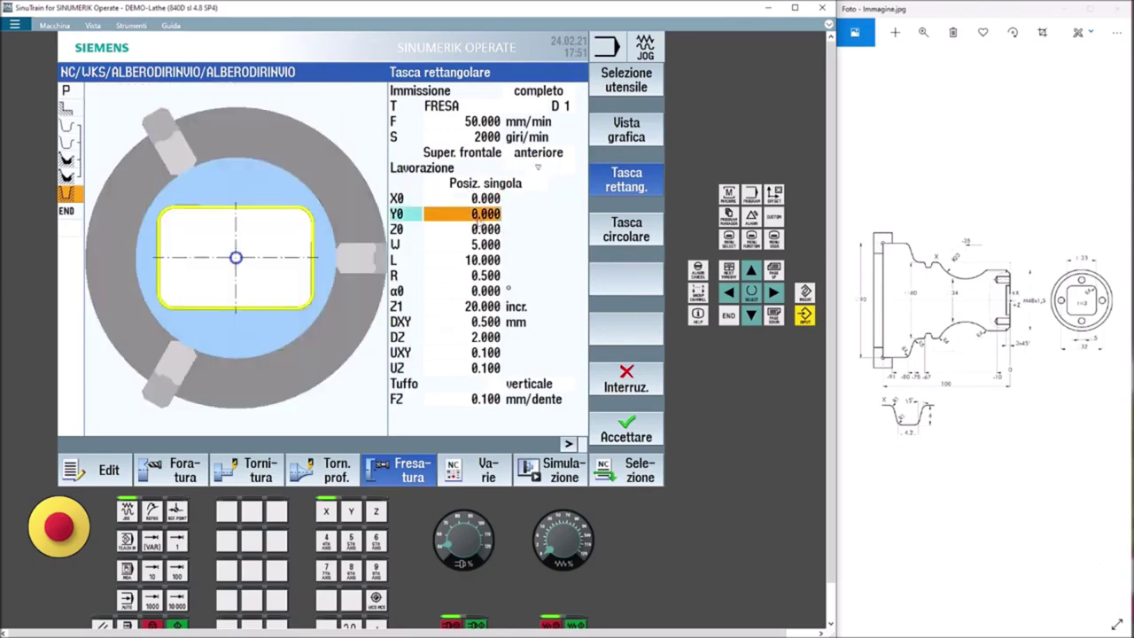
{"action": "left_click", "coordinate": [474, 228]}
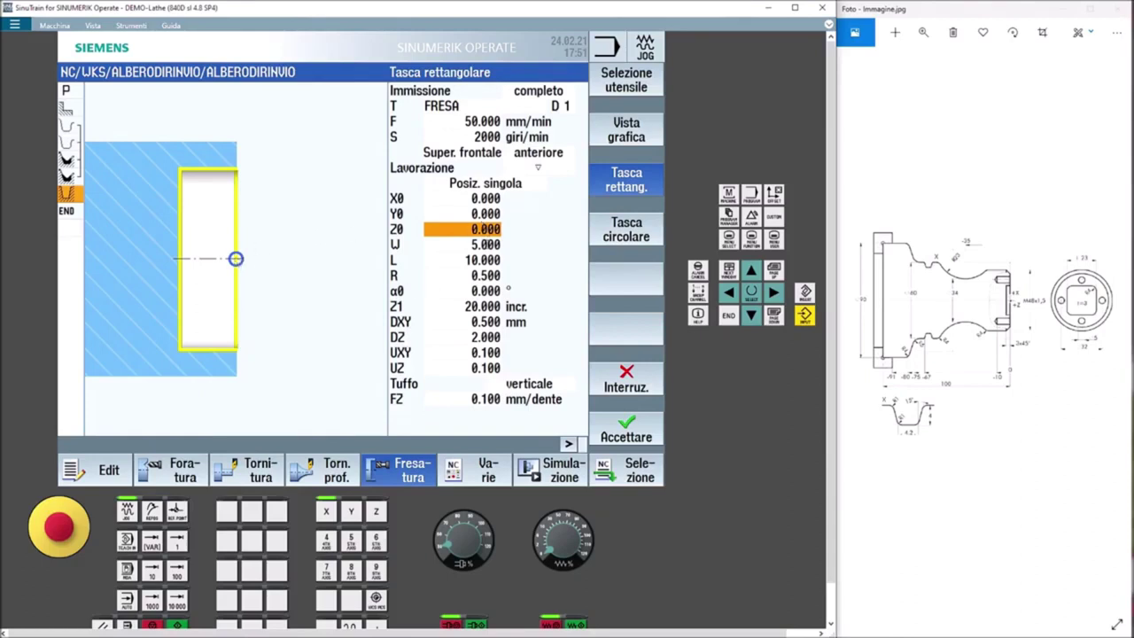
{"action": "left_click", "coordinate": [486, 244]}
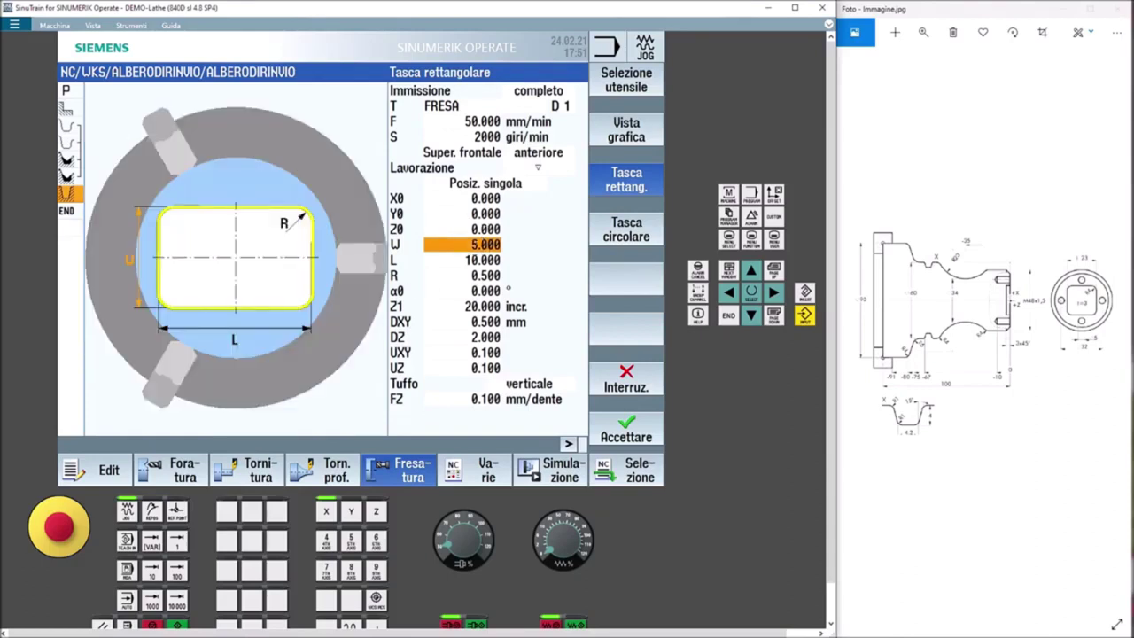
{"action": "mouse_move", "coordinate": [1083, 292]}
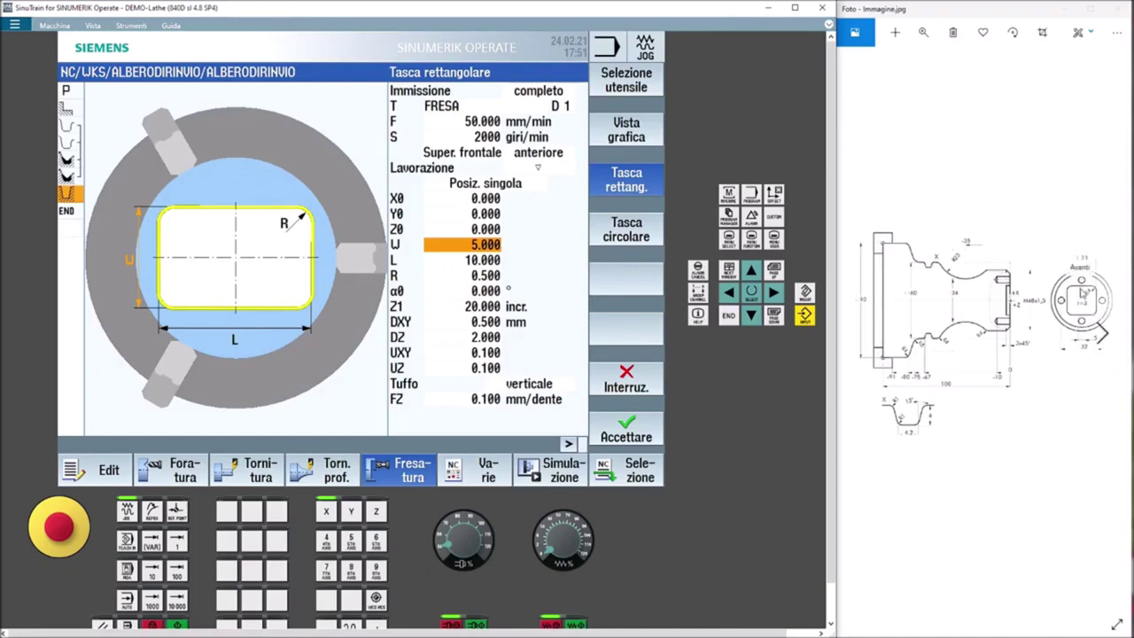
{"action": "type", "text": "23"}
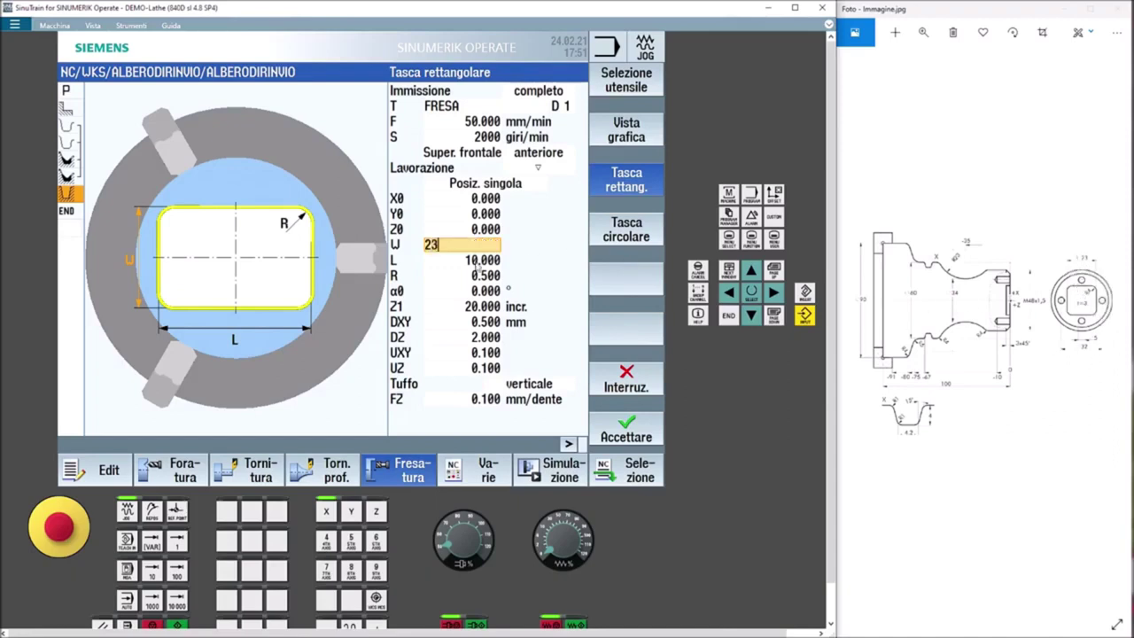
{"action": "key", "text": "Return"}
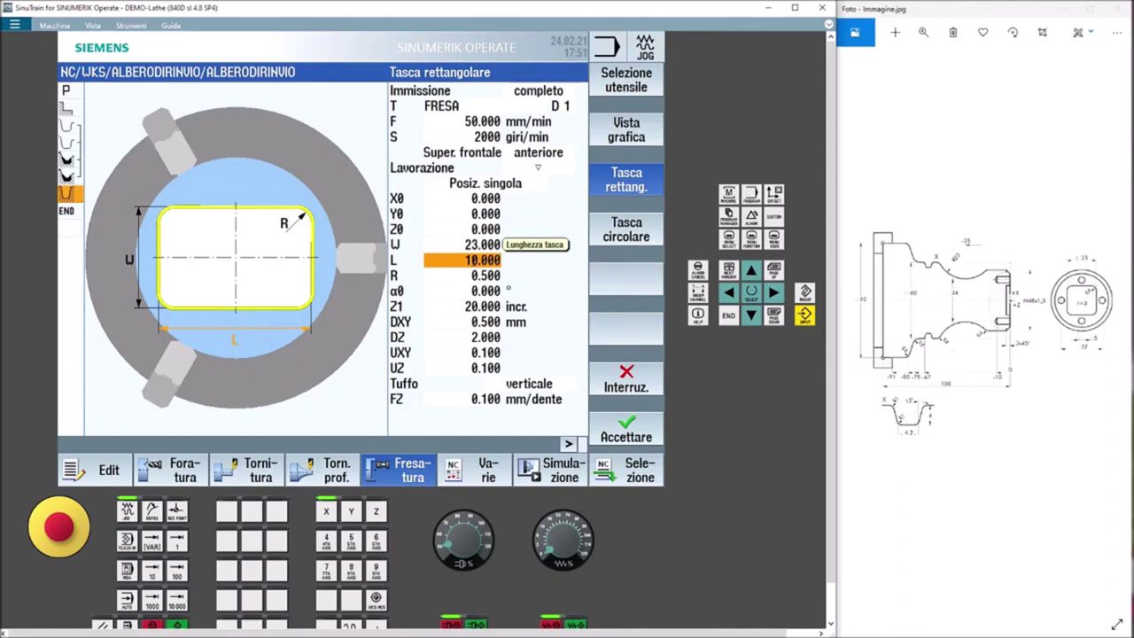
{"action": "type", "text": "23"}
{"action": "key", "text": "Return"}
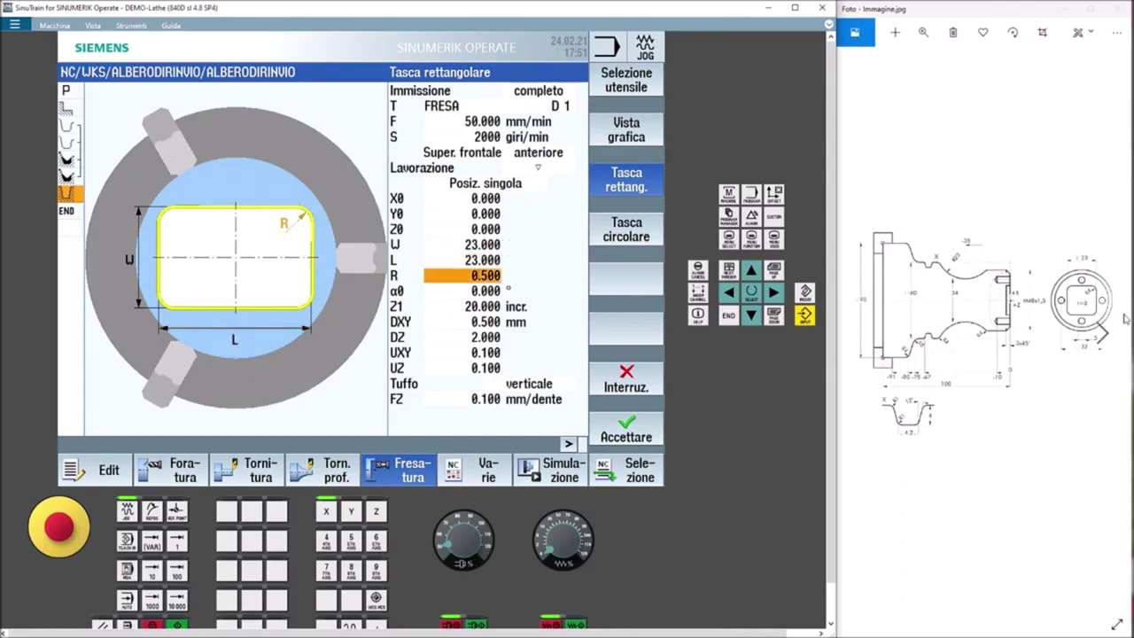
{"action": "type", "text": "4"}
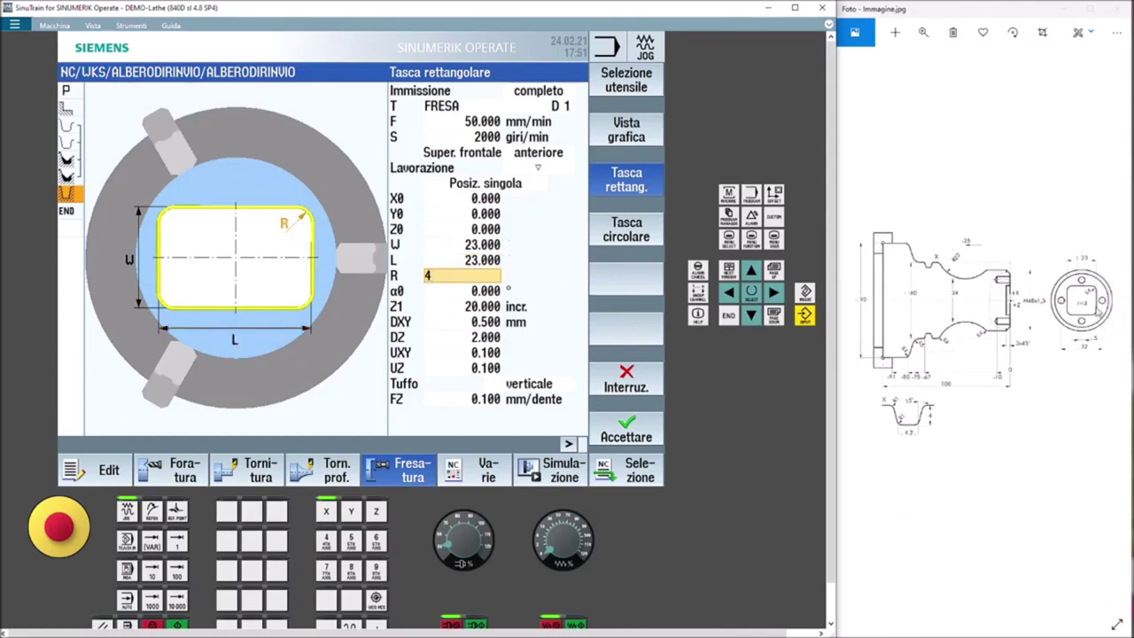
{"action": "left_click", "coordinate": [435, 289]}
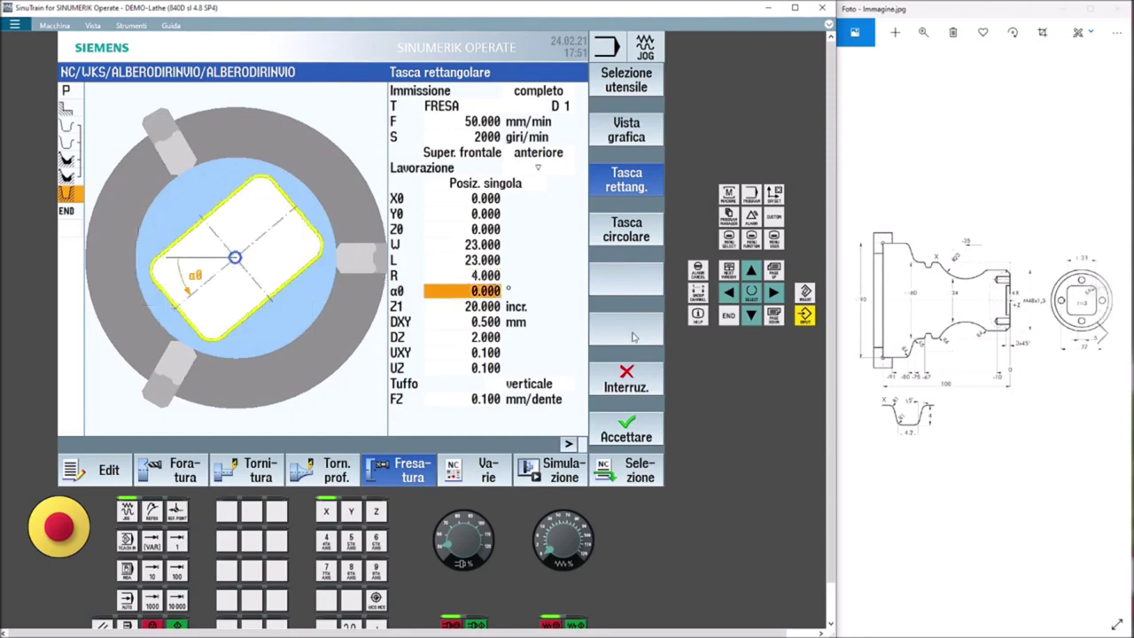
Set pocket depth Z1 to 3, plane infeed DXY to 4 and depth infeed DZ to 1.5
{"action": "left_click", "coordinate": [477, 307]}
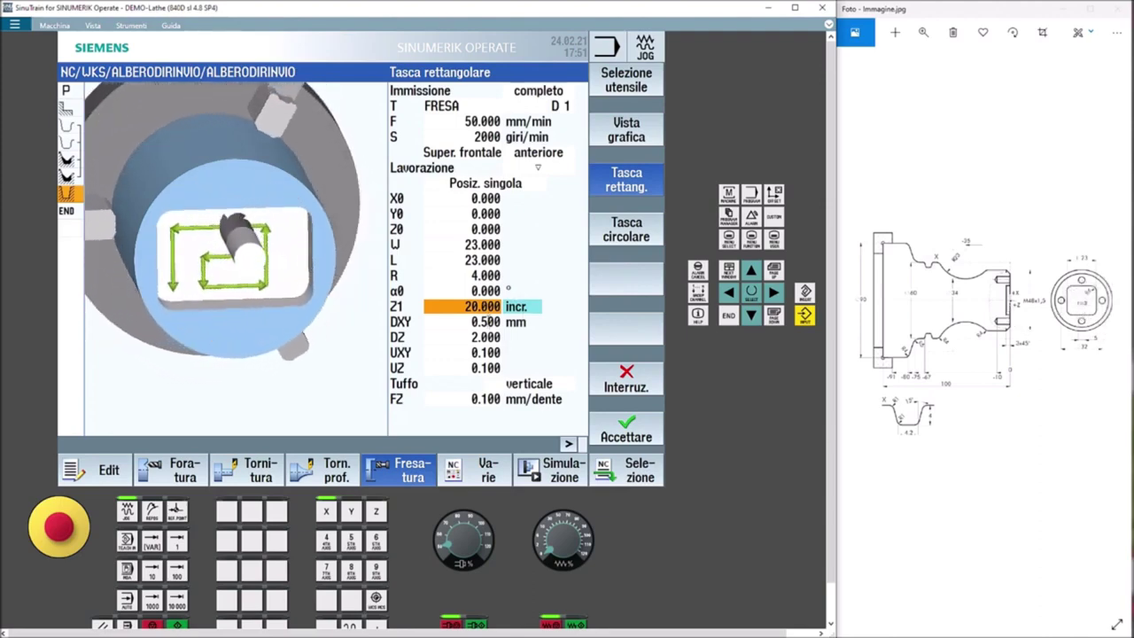
{"action": "left_click", "coordinate": [490, 290]}
{"action": "left_click", "coordinate": [490, 305]}
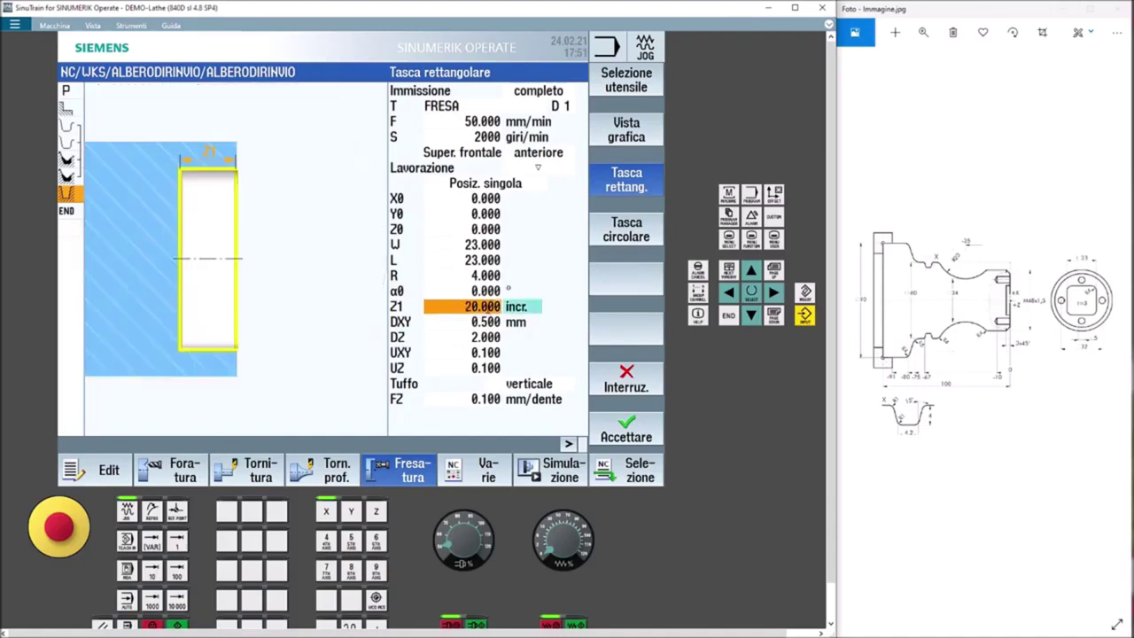
{"action": "type", "text": "3"}
{"action": "key", "text": "Return"}
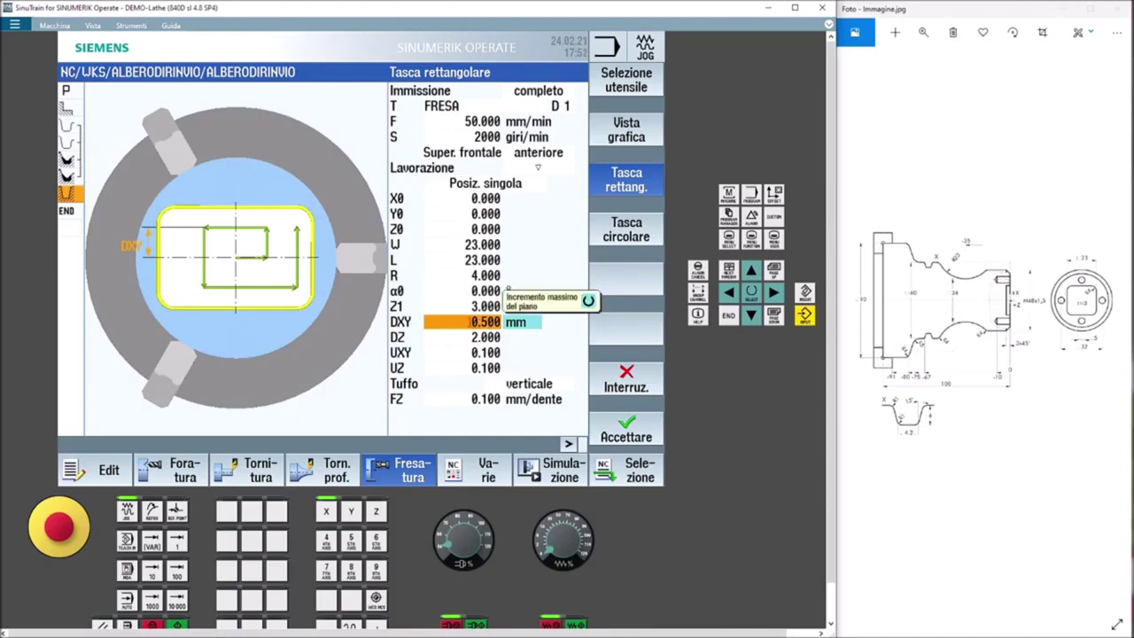
{"action": "left_click", "coordinate": [472, 322]}
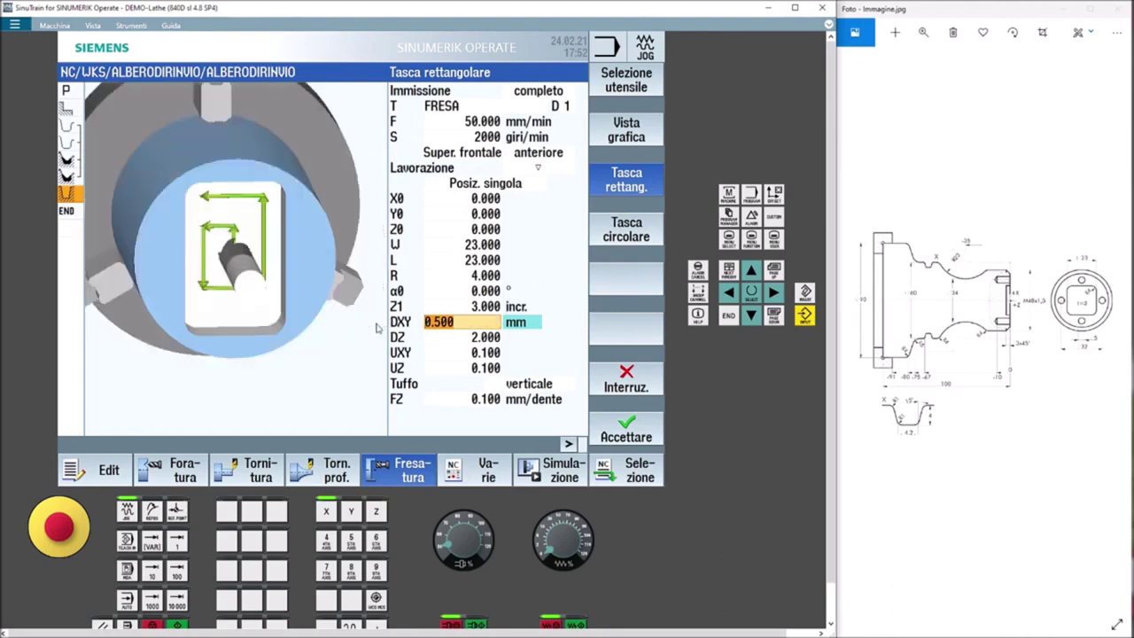
{"action": "type", "text": "4"}
{"action": "left_click", "coordinate": [454, 337]}
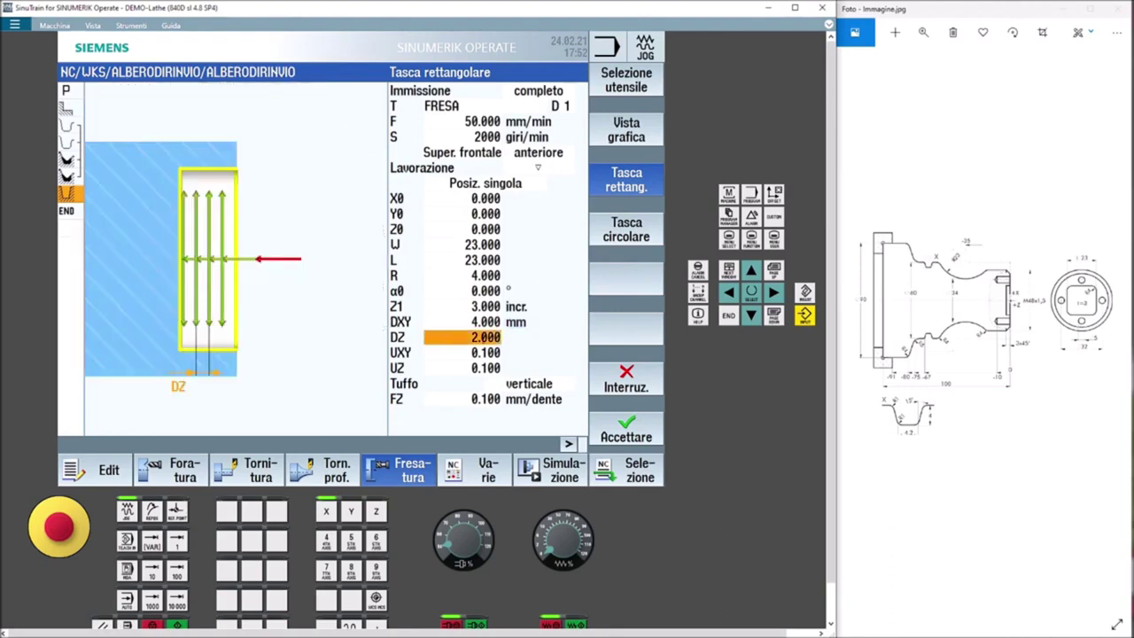
{"action": "left_click", "coordinate": [477, 337]}
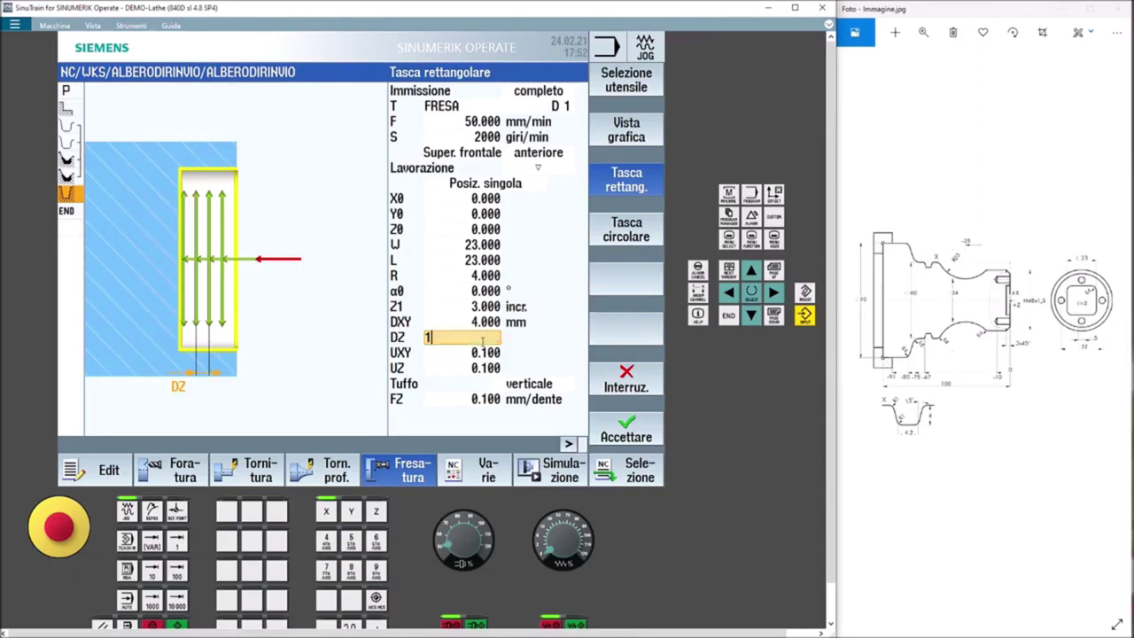
{"action": "type", "text": "1.5"}
{"action": "left_click", "coordinate": [480, 352]}
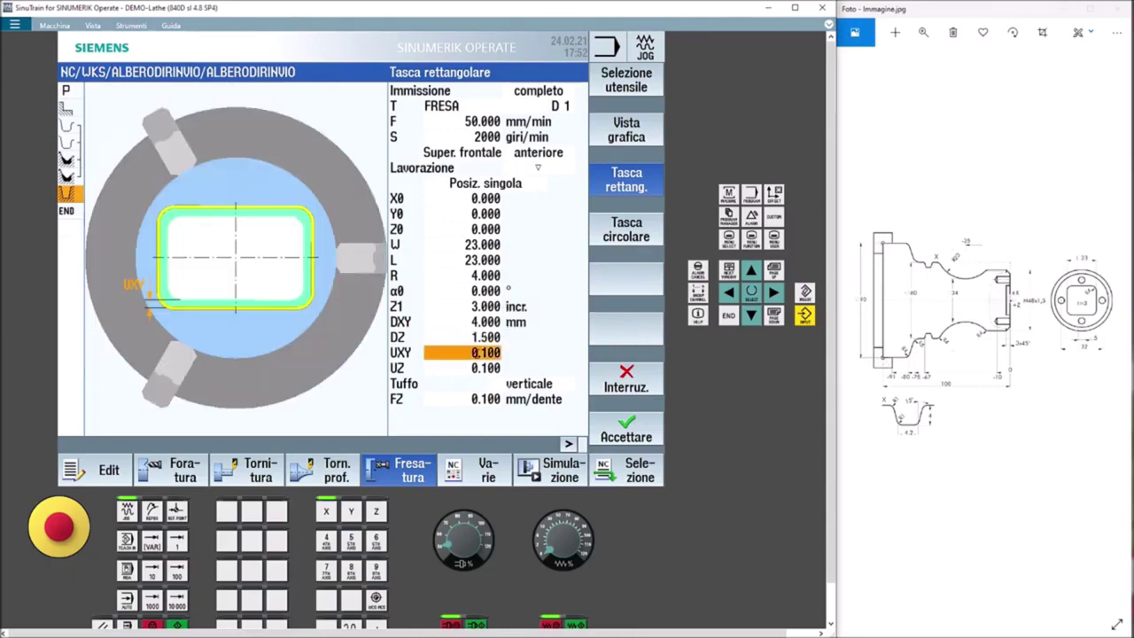
Set both finishing allowances UXY and UZ to 0 and add the pocket to the program
{"action": "left_click", "coordinate": [483, 353]}
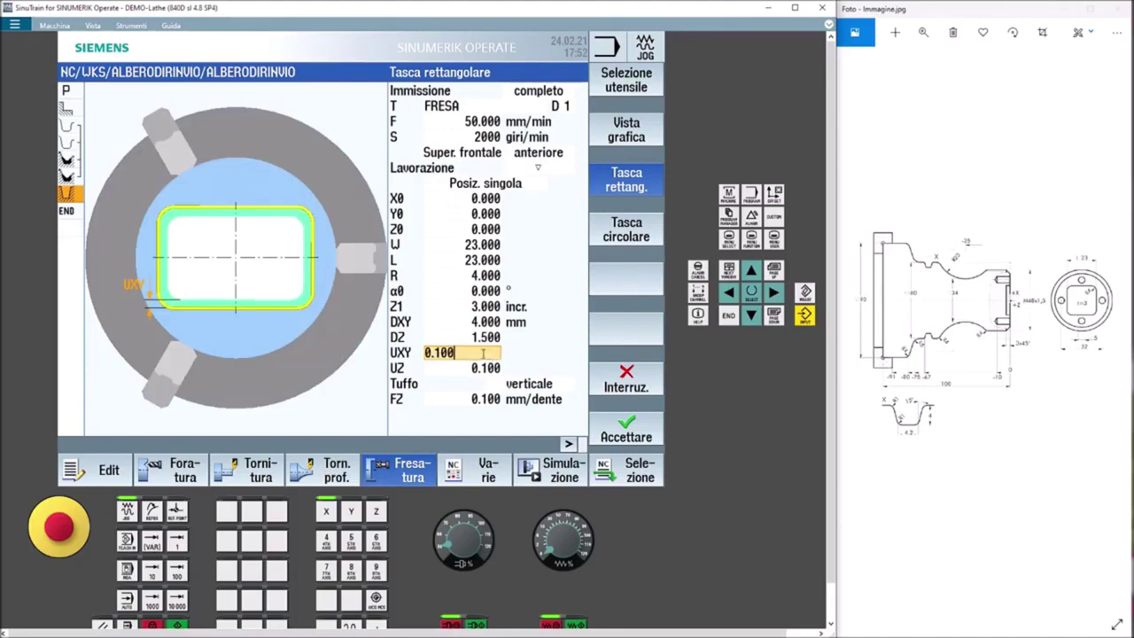
{"action": "type", "text": "0"}
{"action": "left_click", "coordinate": [477, 367]}
{"action": "type", "text": "0"}
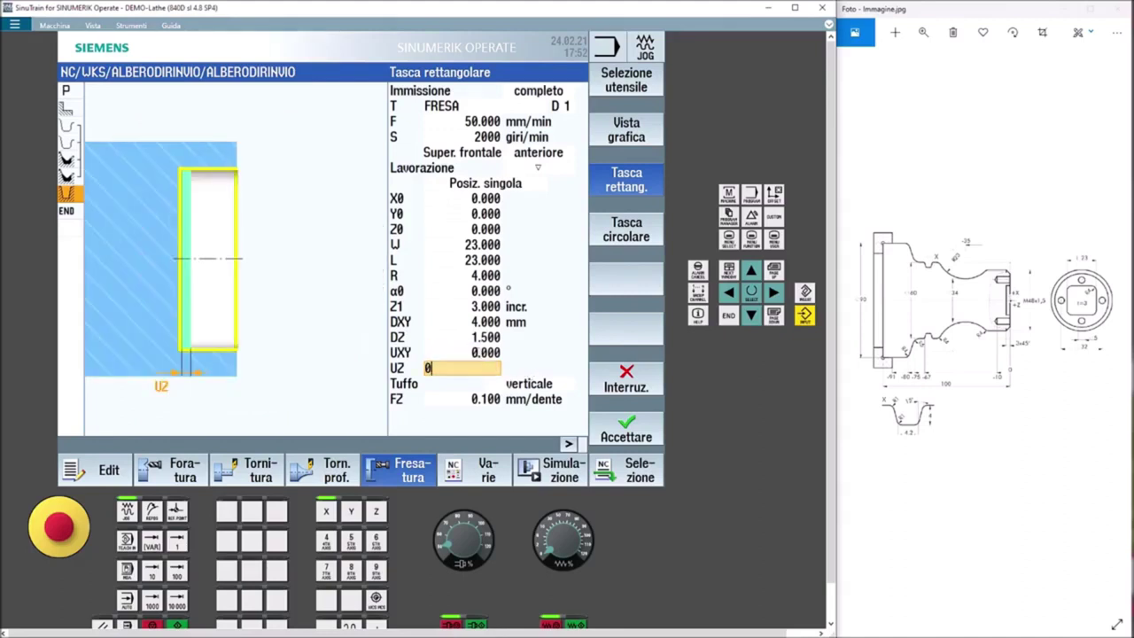
{"action": "key", "text": "Up"}
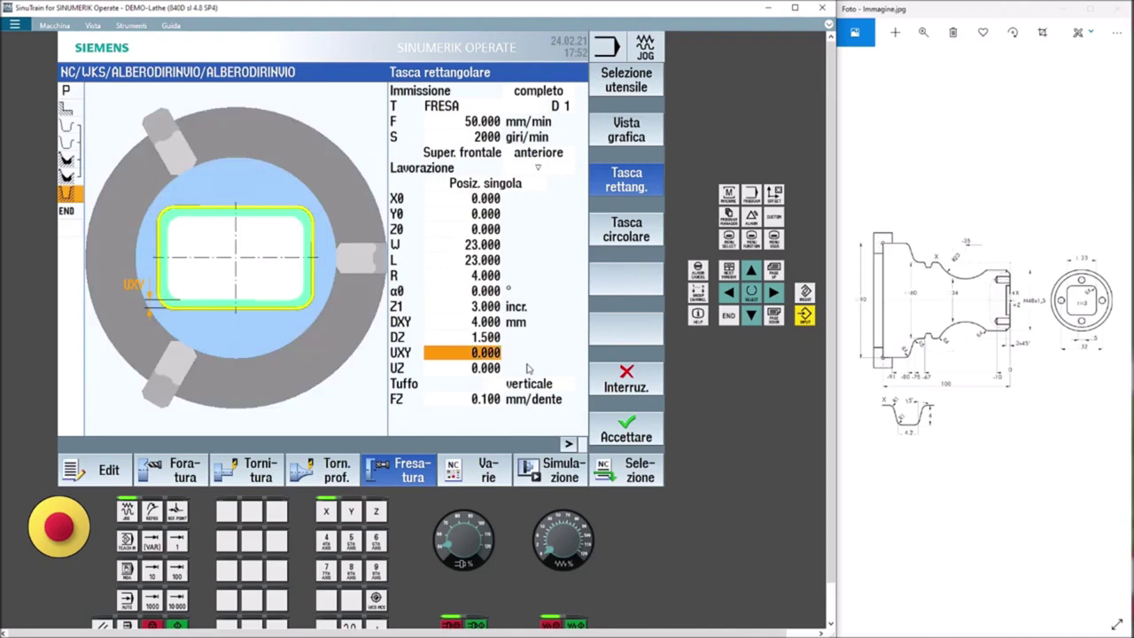
{"action": "left_click", "coordinate": [625, 436]}
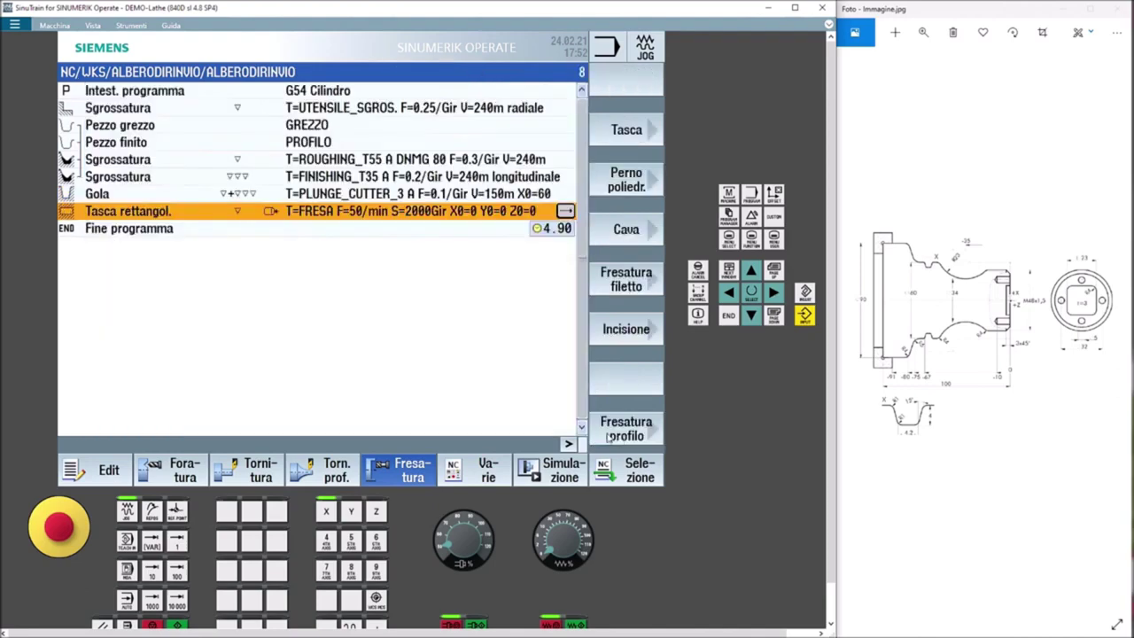
Attempt simulation, dismiss the 'Simulazione impossibile' error, and reopen the Tasca rettangol. block
{"action": "left_click", "coordinate": [556, 475]}
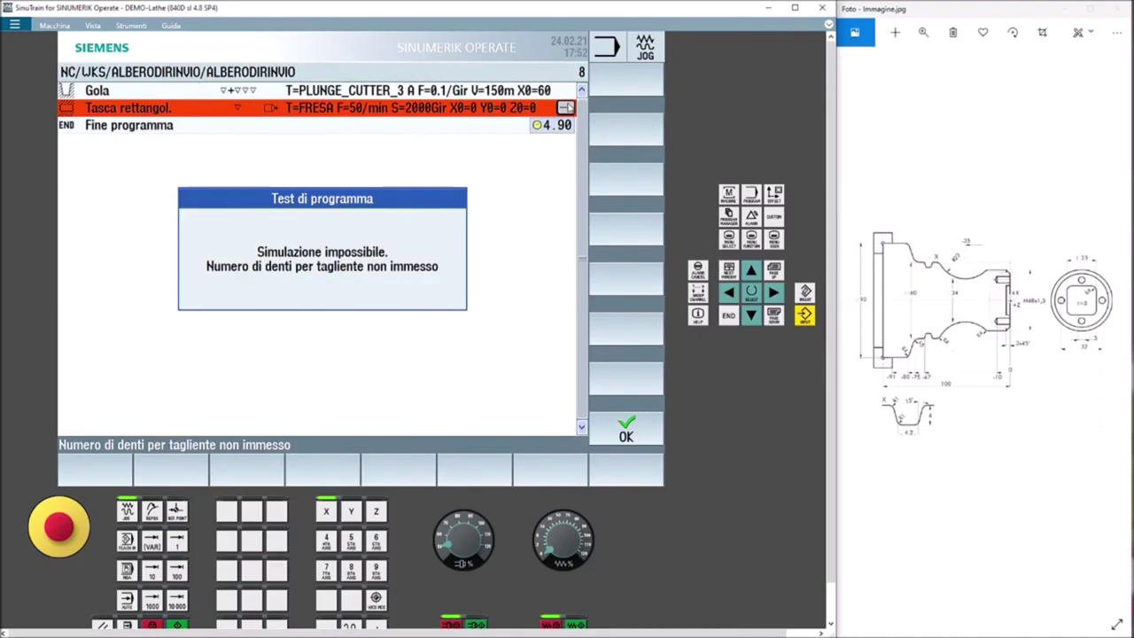
{"action": "left_click", "coordinate": [627, 434]}
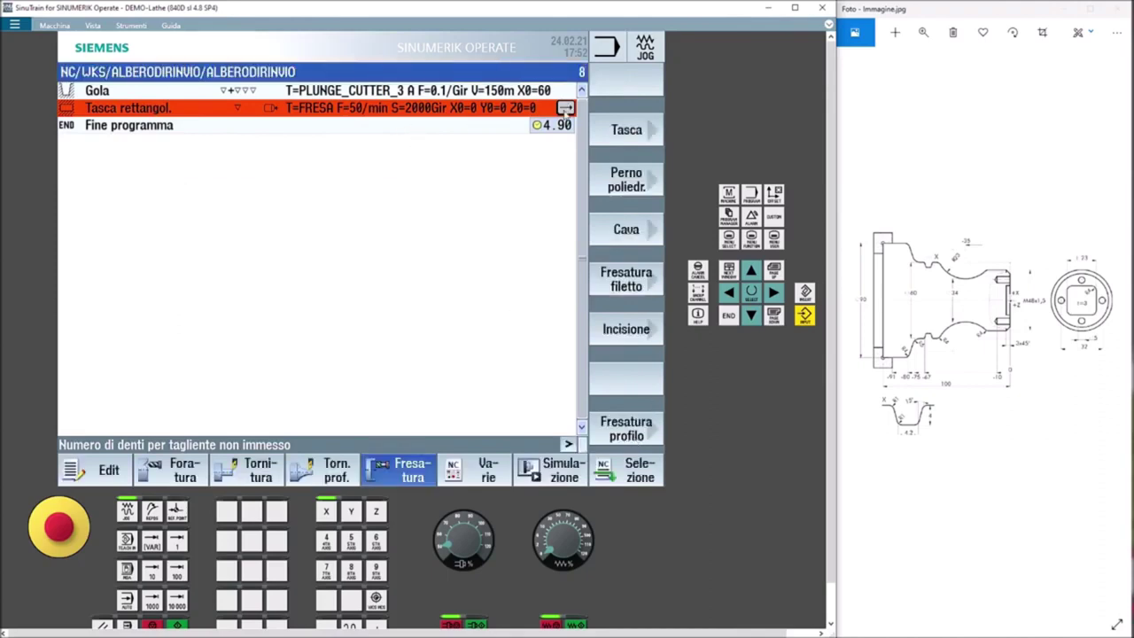
{"action": "left_click", "coordinate": [564, 107]}
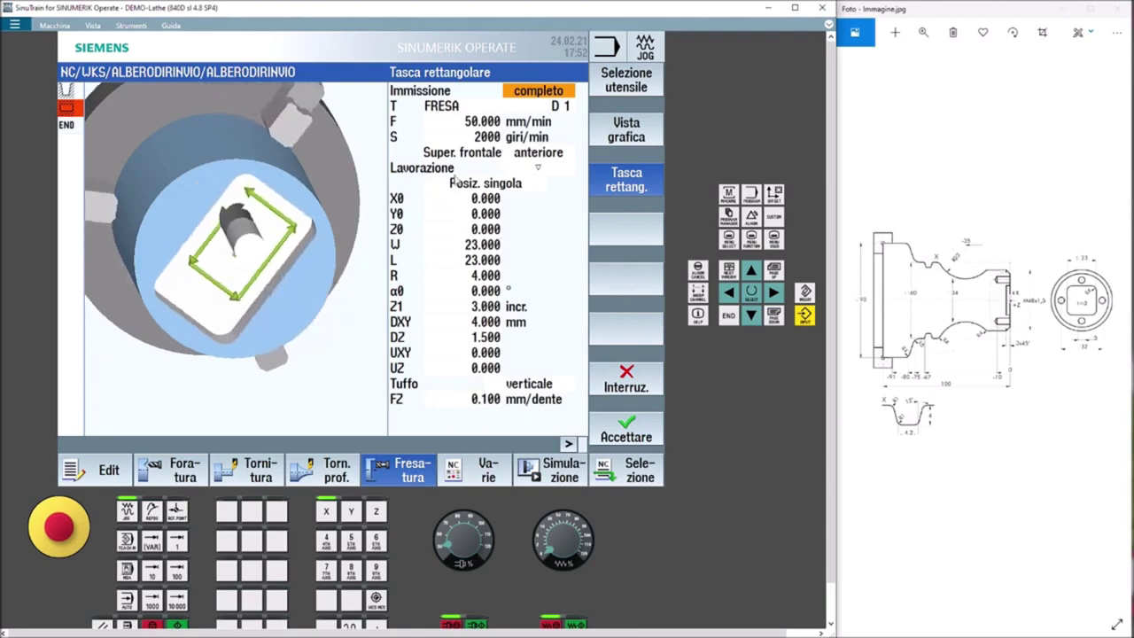
In the tool table, give the FRESA cutter 4 teeth and transfer it back to the pocket cycle
{"action": "double_click", "coordinate": [535, 107]}
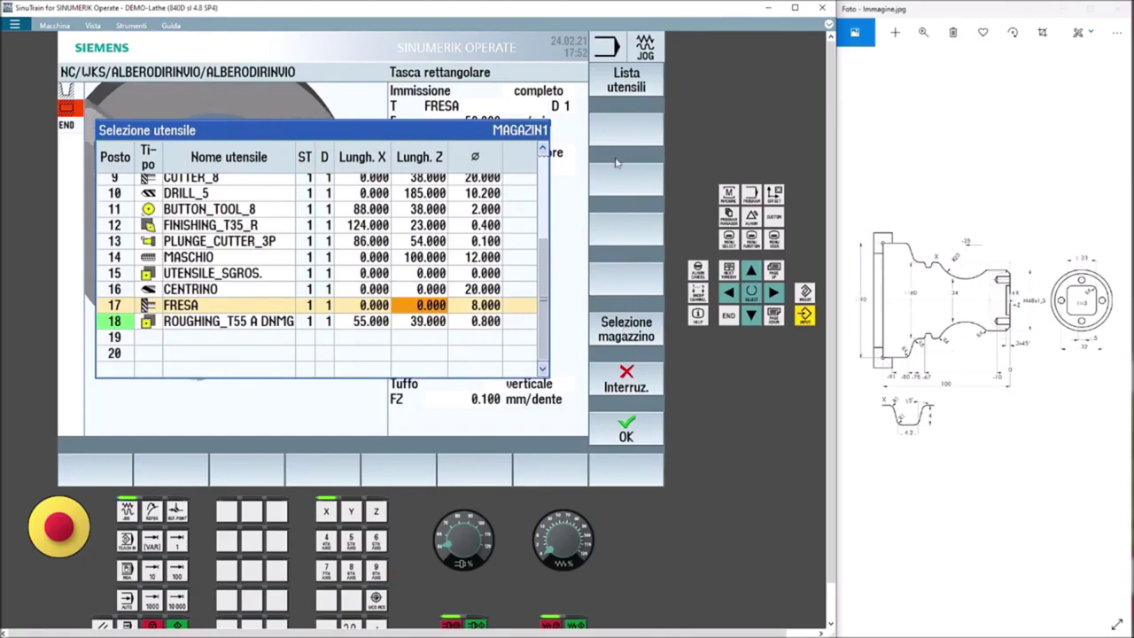
{"action": "left_click", "coordinate": [613, 94]}
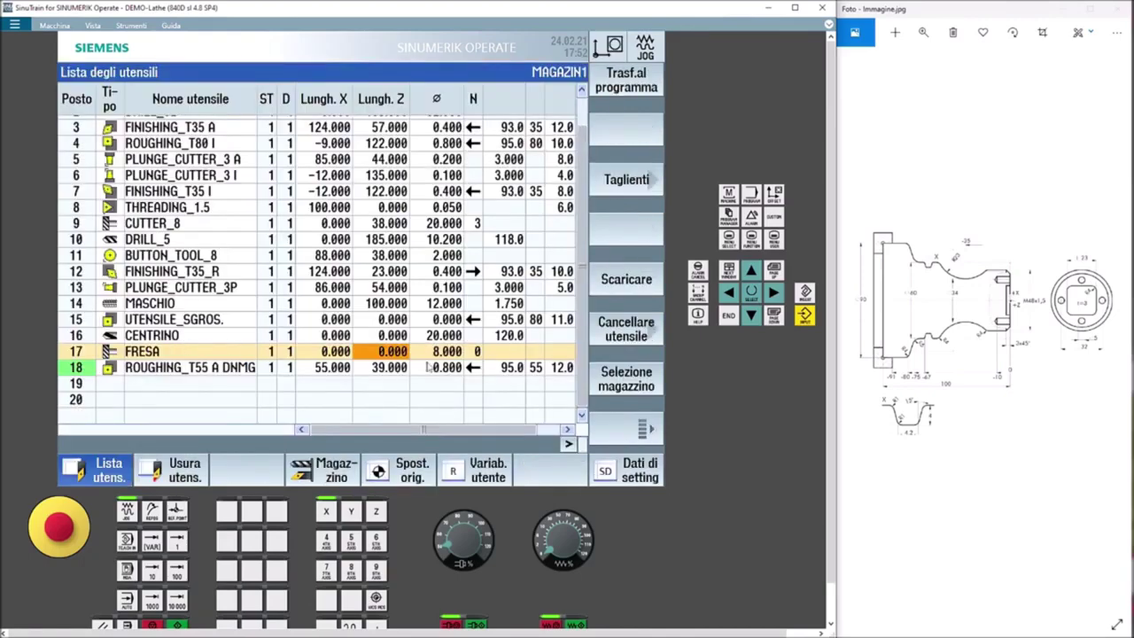
{"action": "left_click", "coordinate": [512, 351]}
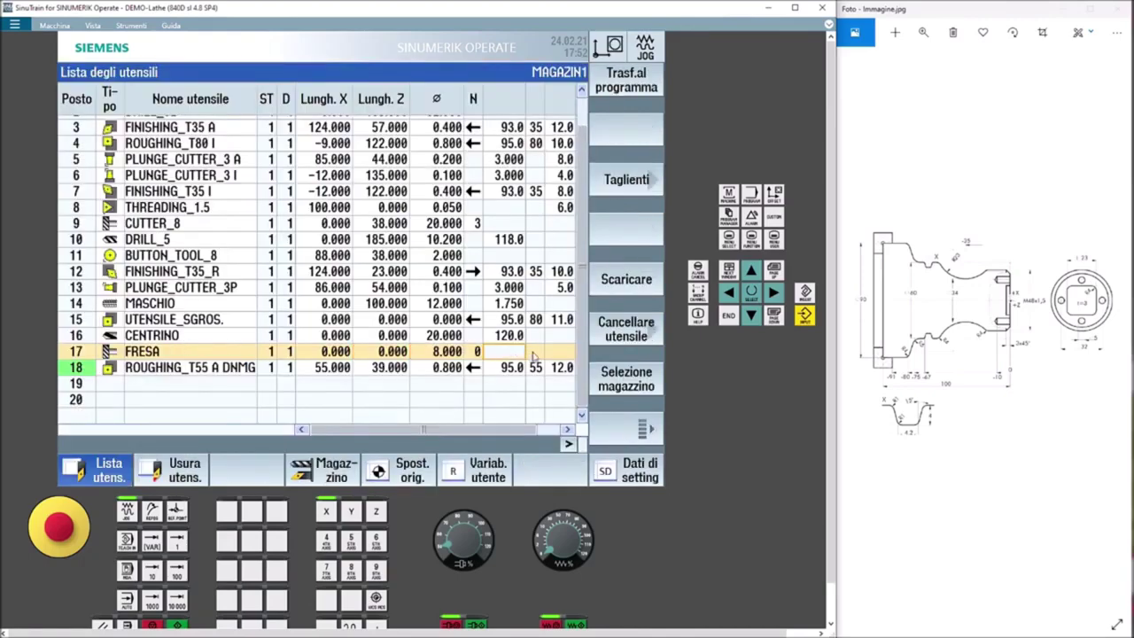
{"action": "left_click", "coordinate": [474, 351]}
{"action": "type", "text": "9"}
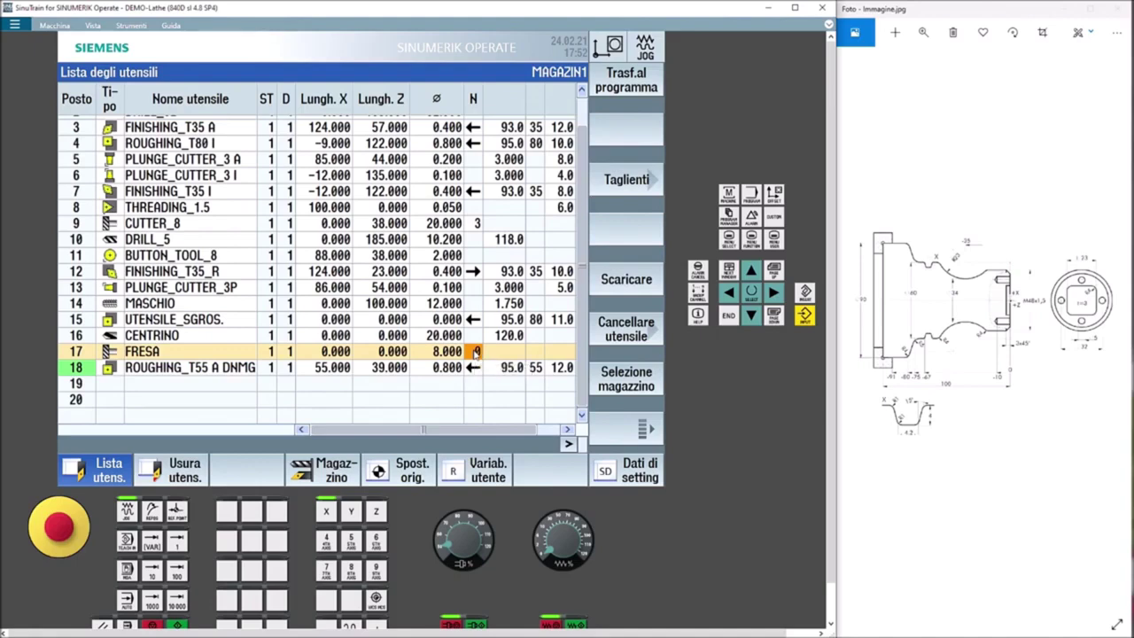
{"action": "type", "text": "4"}
{"action": "key", "text": "Return"}
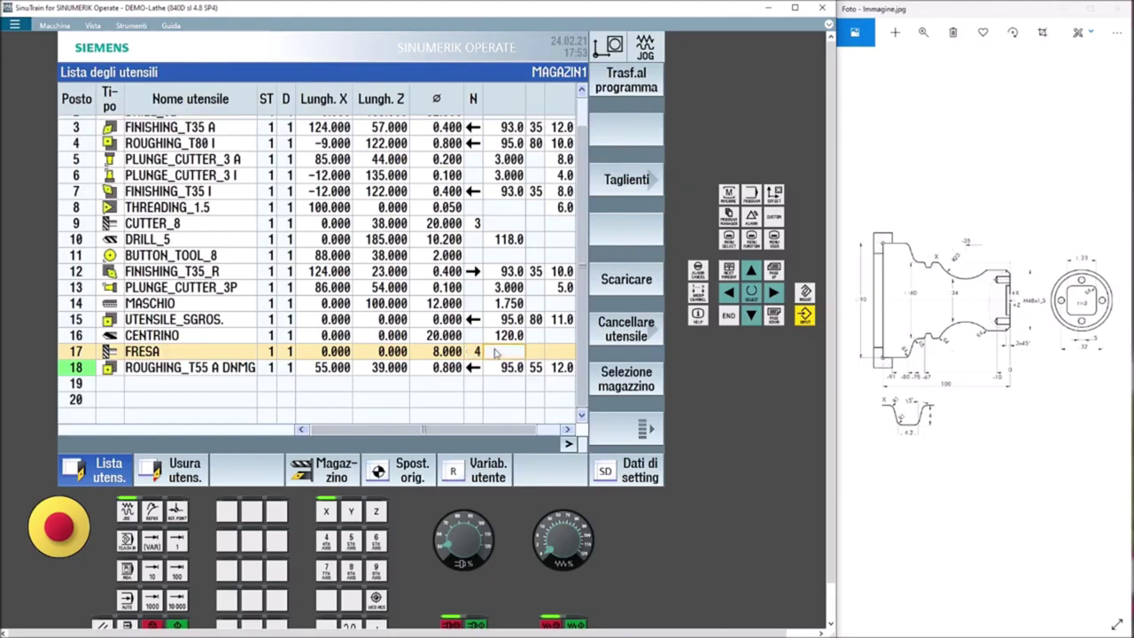
{"action": "left_click", "coordinate": [633, 96]}
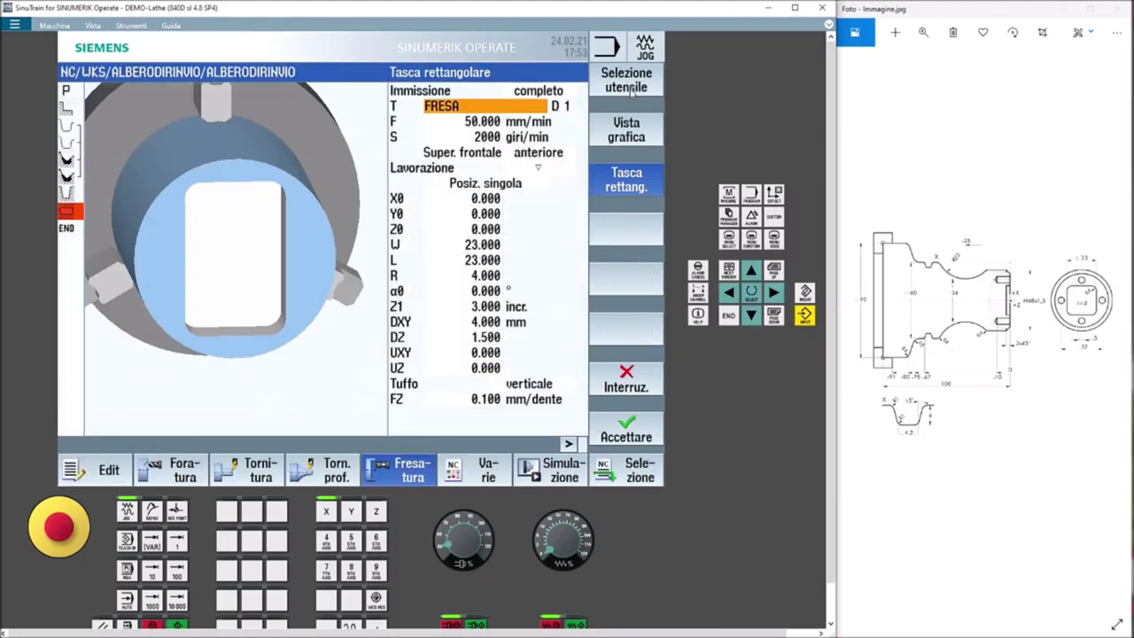
Accept the updated rectangular pocket cycle and simulate the whole program
{"action": "left_click", "coordinate": [631, 429]}
{"action": "left_click", "coordinate": [565, 475]}
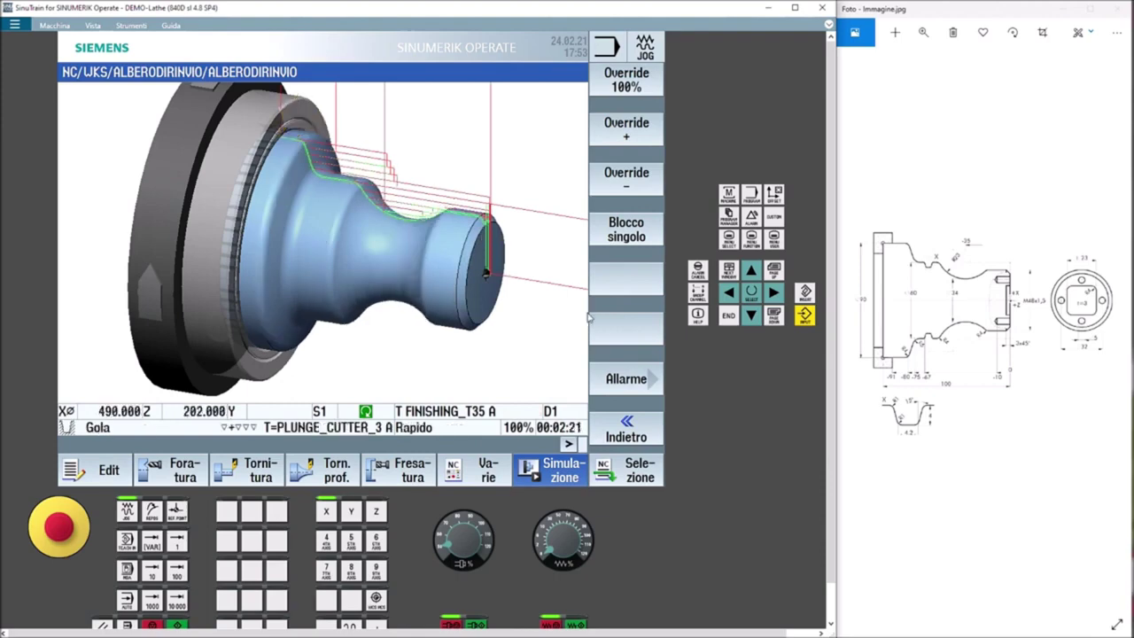
{"action": "left_click_drag", "start_coordinate": [514, 300], "coordinate": [505, 291]}
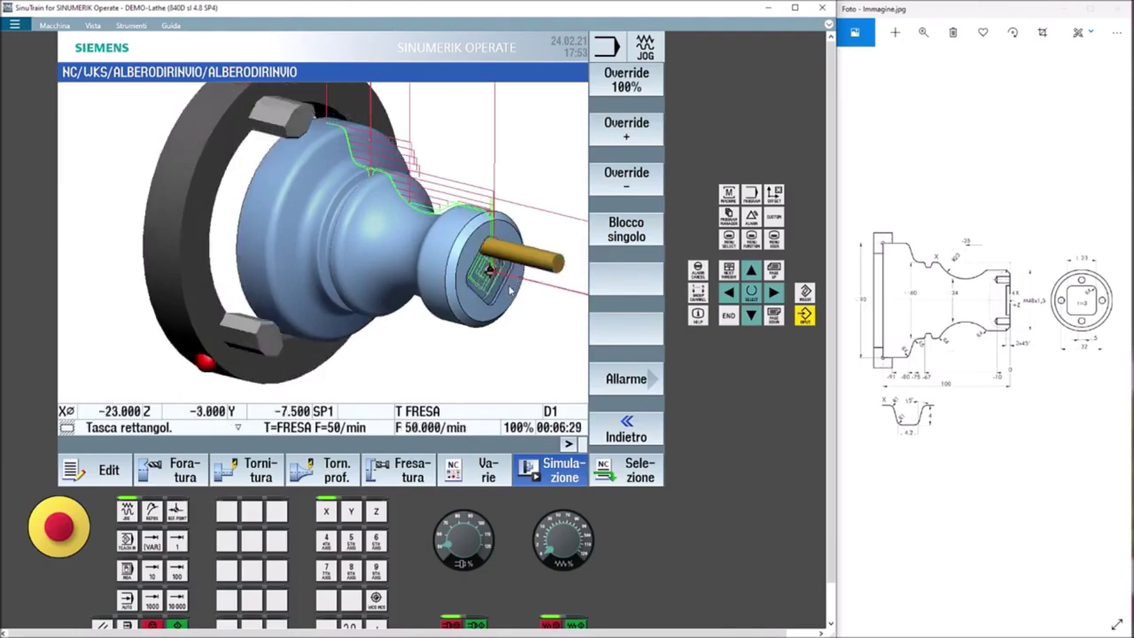
{"action": "left_click_drag", "start_coordinate": [486, 269], "coordinate": [482, 273]}
Zoom in and rotate to inspect the end-face pocket, then close the simulation
{"action": "scroll", "coordinate": [482, 273], "scroll_direction": "up", "scroll_amount": 2}
{"action": "scroll", "coordinate": [469, 273], "scroll_direction": "up", "scroll_amount": 2}
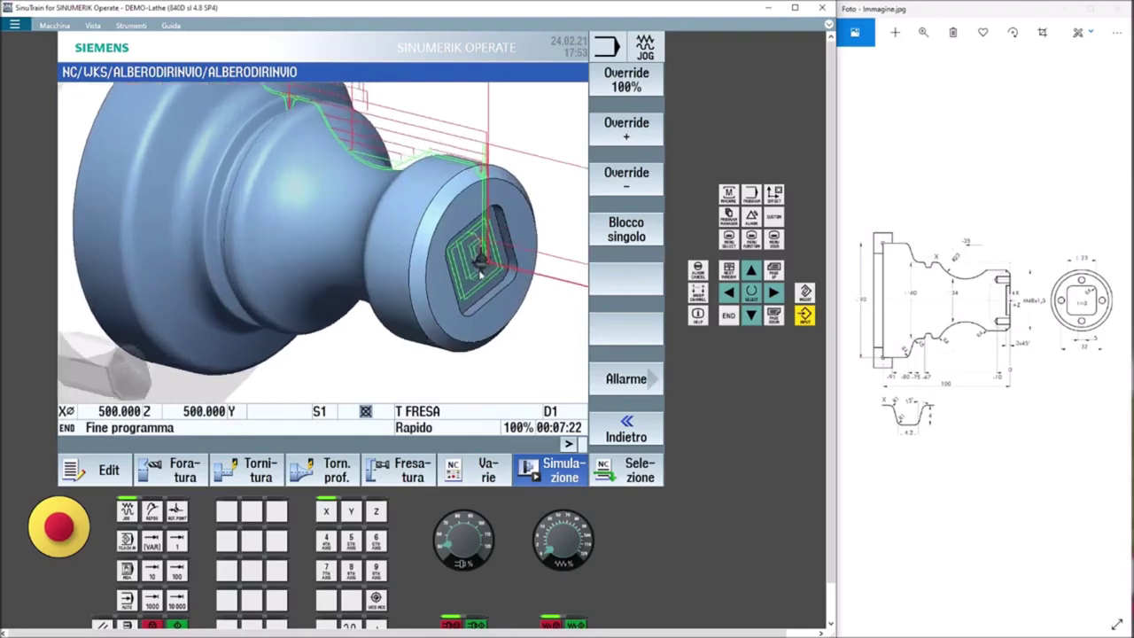
{"action": "scroll", "coordinate": [443, 274], "scroll_direction": "up", "scroll_amount": 1}
{"action": "scroll", "coordinate": [426, 275], "scroll_direction": "up", "scroll_amount": 2}
{"action": "scroll", "coordinate": [427, 274], "scroll_direction": "up", "scroll_amount": 2}
{"action": "scroll", "coordinate": [454, 266], "scroll_direction": "up", "scroll_amount": 2}
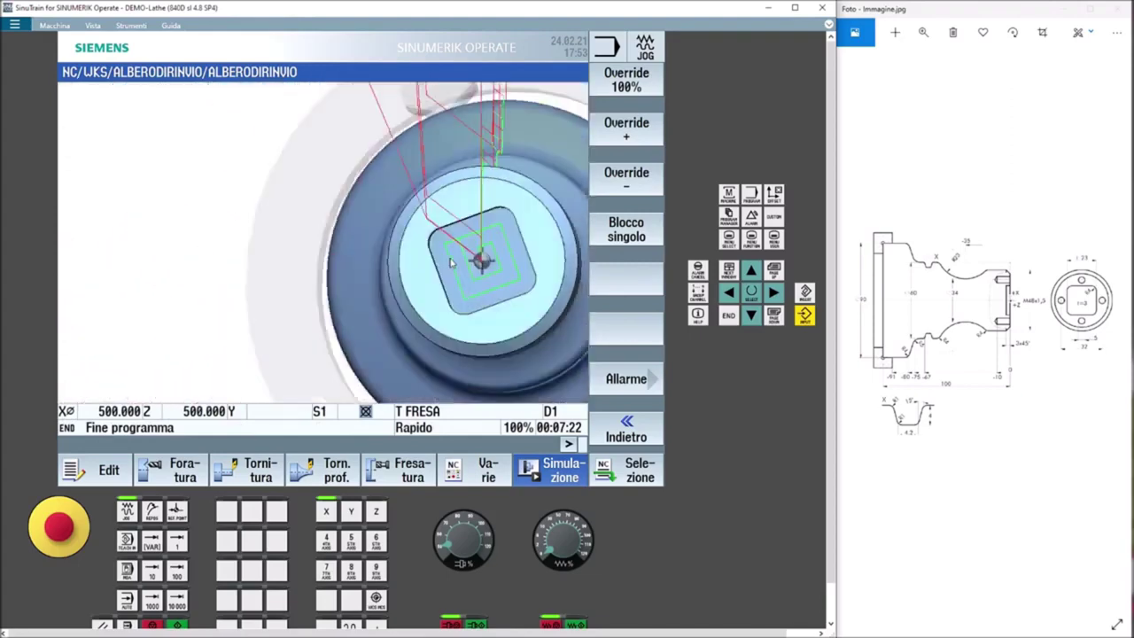
{"action": "scroll", "coordinate": [455, 268], "scroll_direction": "up", "scroll_amount": 2}
{"action": "scroll", "coordinate": [455, 268], "scroll_direction": "up", "scroll_amount": 1}
{"action": "left_click_drag", "start_coordinate": [455, 267], "coordinate": [472, 258]}
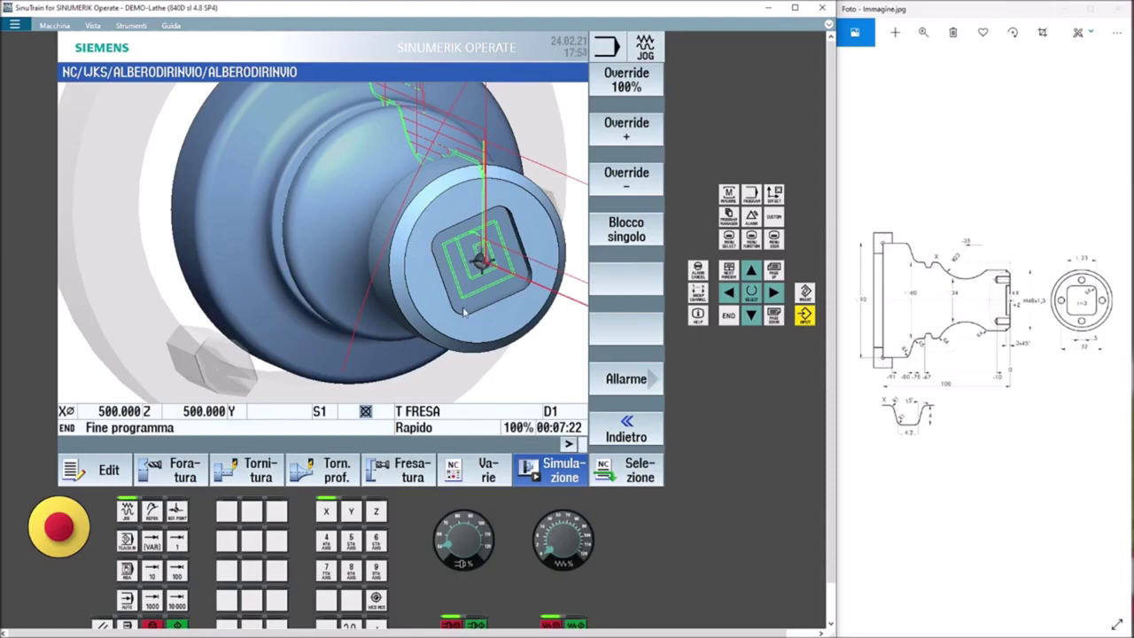
{"action": "left_click", "coordinate": [111, 474]}
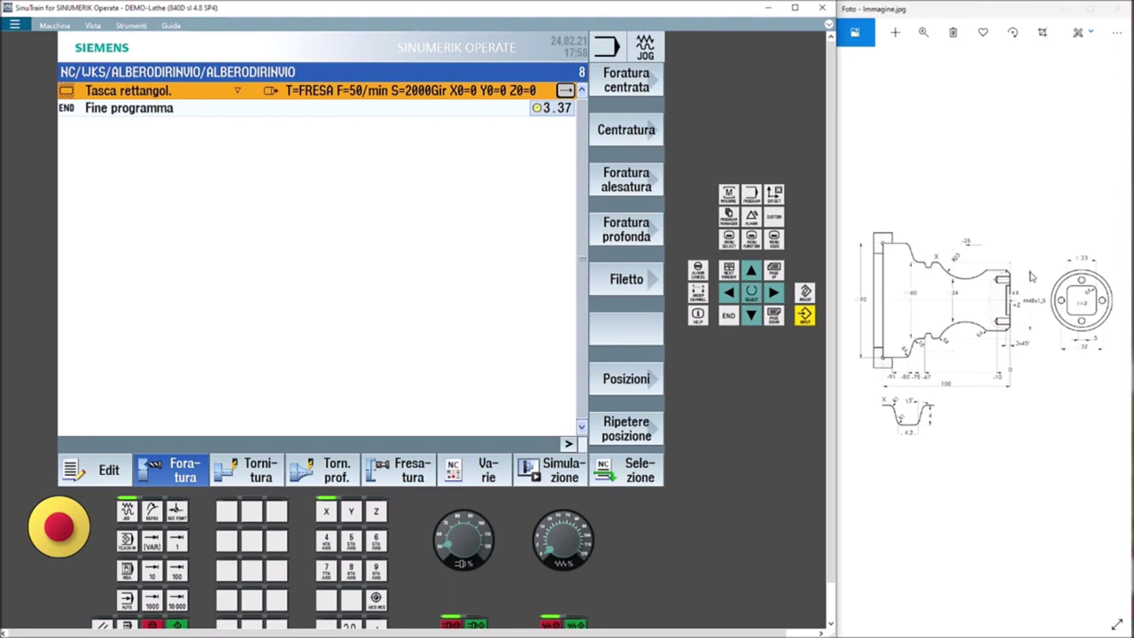
Open a new Foratura alesatura drilling form from the editor's drilling cycles
{"action": "left_click", "coordinate": [184, 477]}
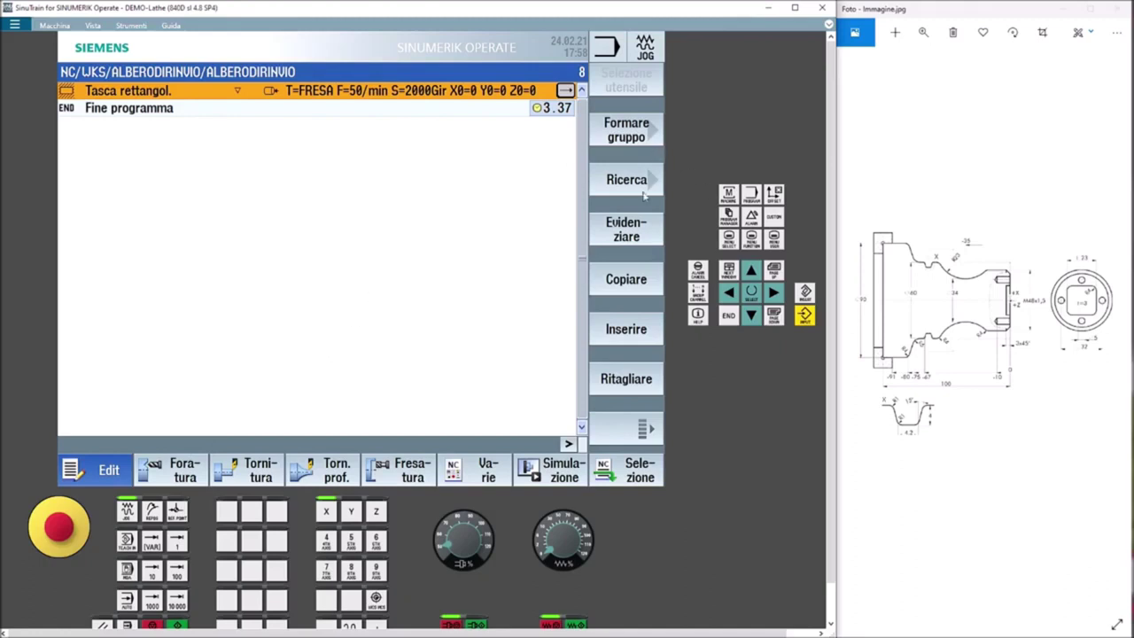
{"action": "left_click", "coordinate": [185, 475]}
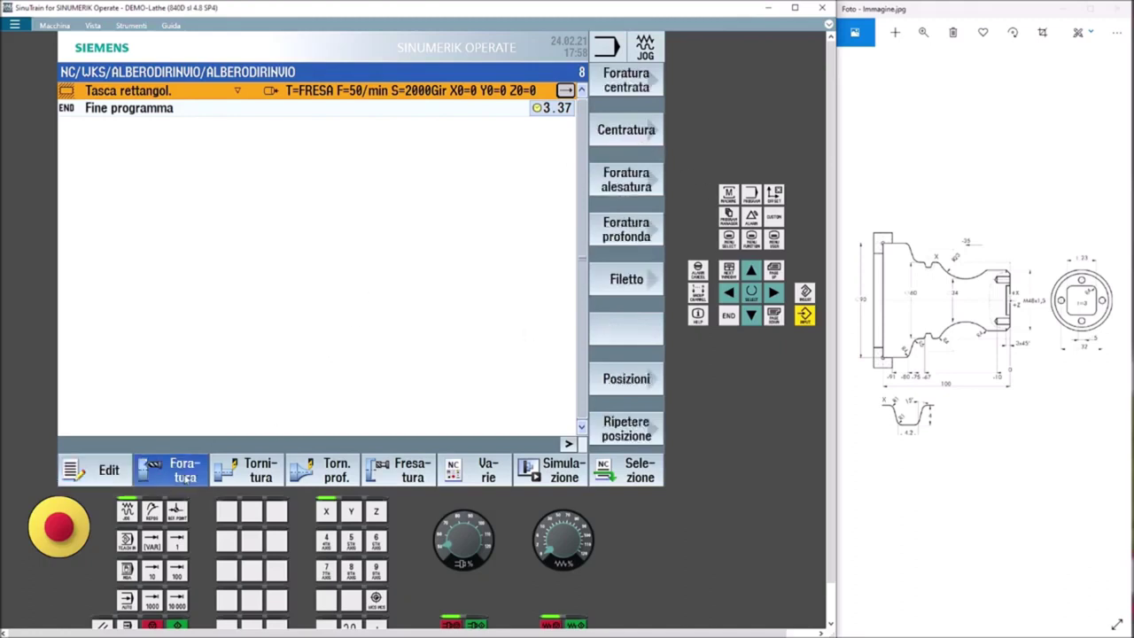
{"action": "left_click", "coordinate": [629, 187]}
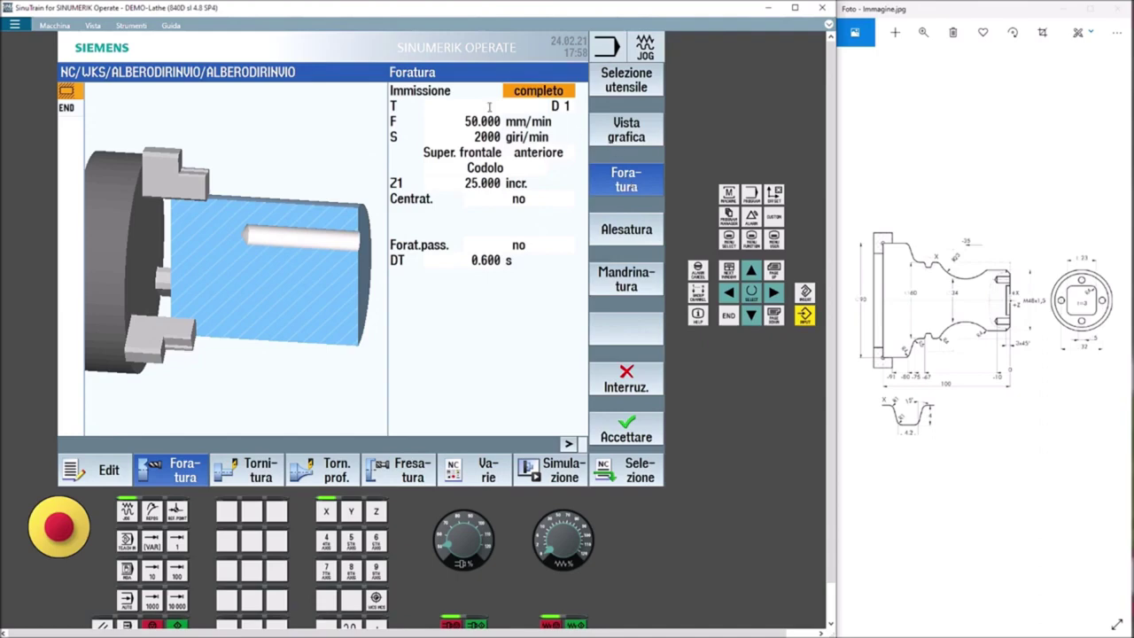
Choose DRILL_5 as the drilling tool with a feed of 0.06
{"action": "left_click", "coordinate": [627, 84]}
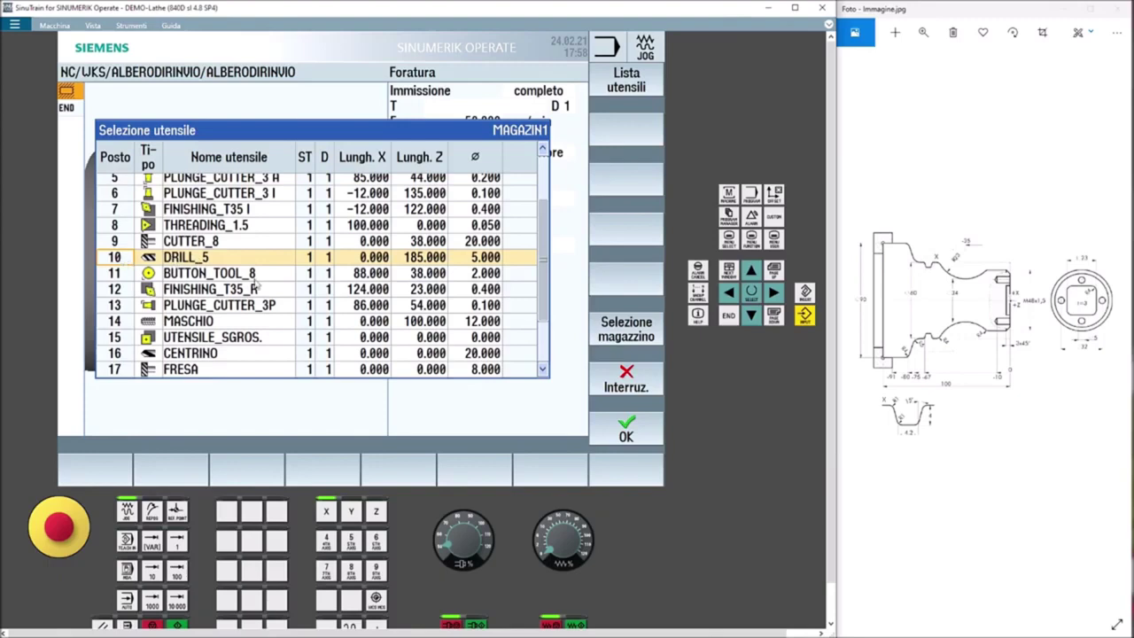
{"action": "left_click", "coordinate": [629, 434]}
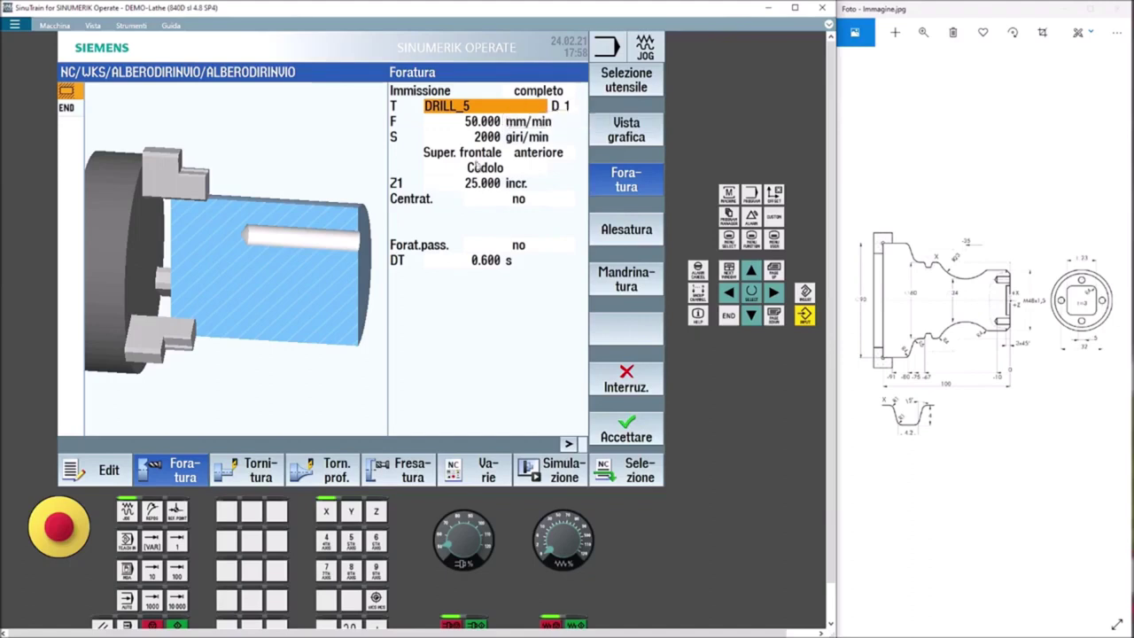
{"action": "left_click", "coordinate": [459, 124]}
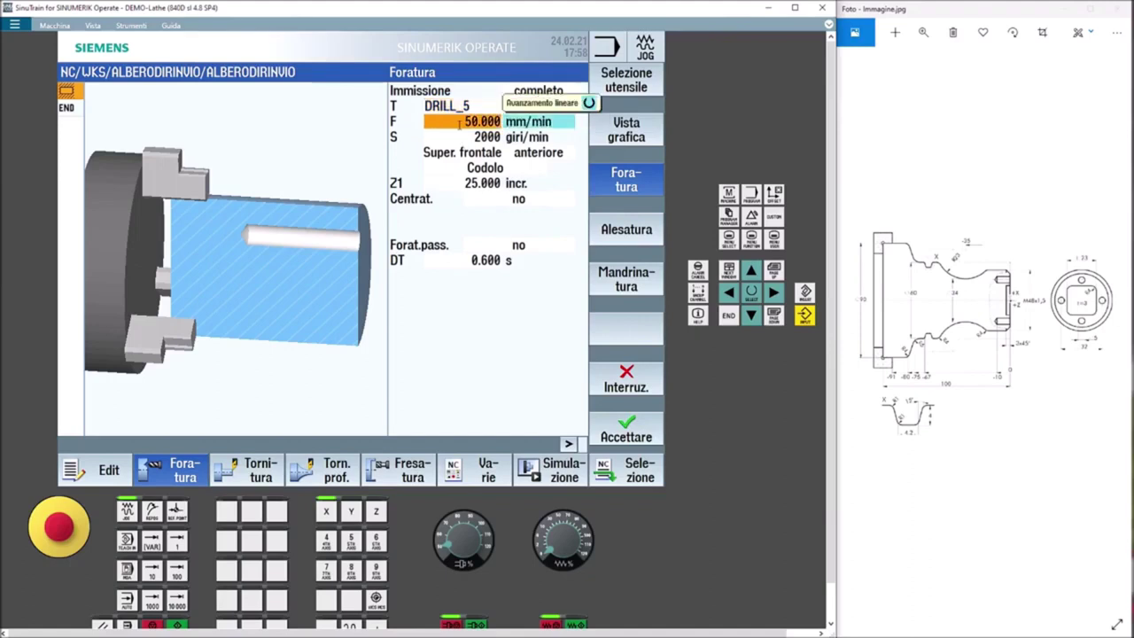
{"action": "type", "text": "0"}
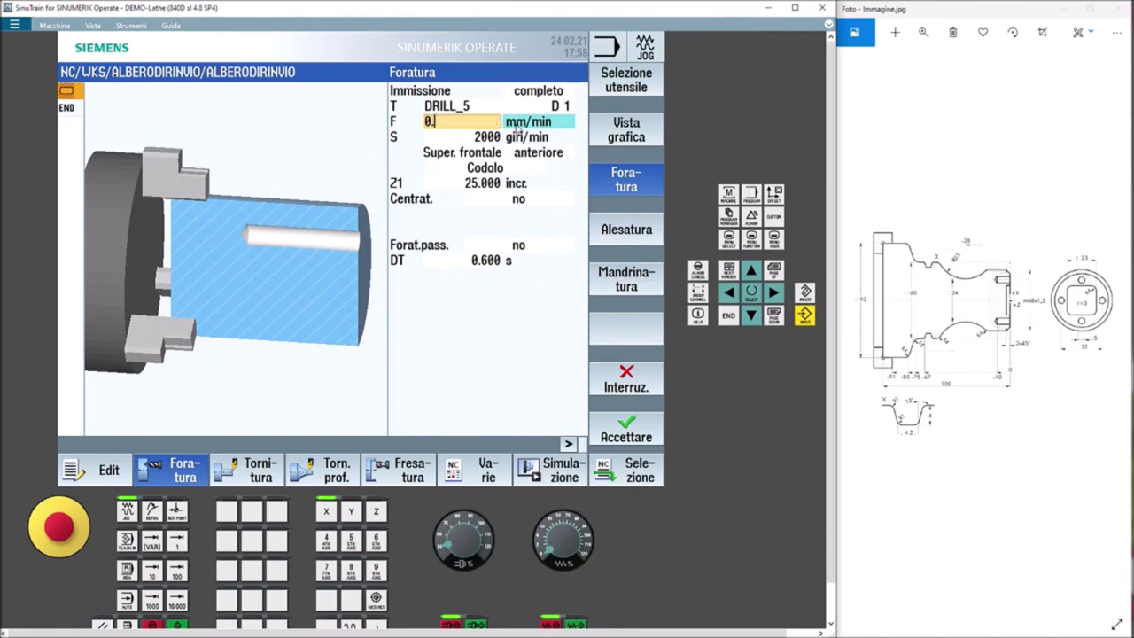
{"action": "type", "text": ".06"}
{"action": "left_click", "coordinate": [558, 144]}
Switch to cutting speed 140 m/min, set Z1 depth 10 mm incremental, and accept the cycle
{"action": "left_click", "coordinate": [559, 145]}
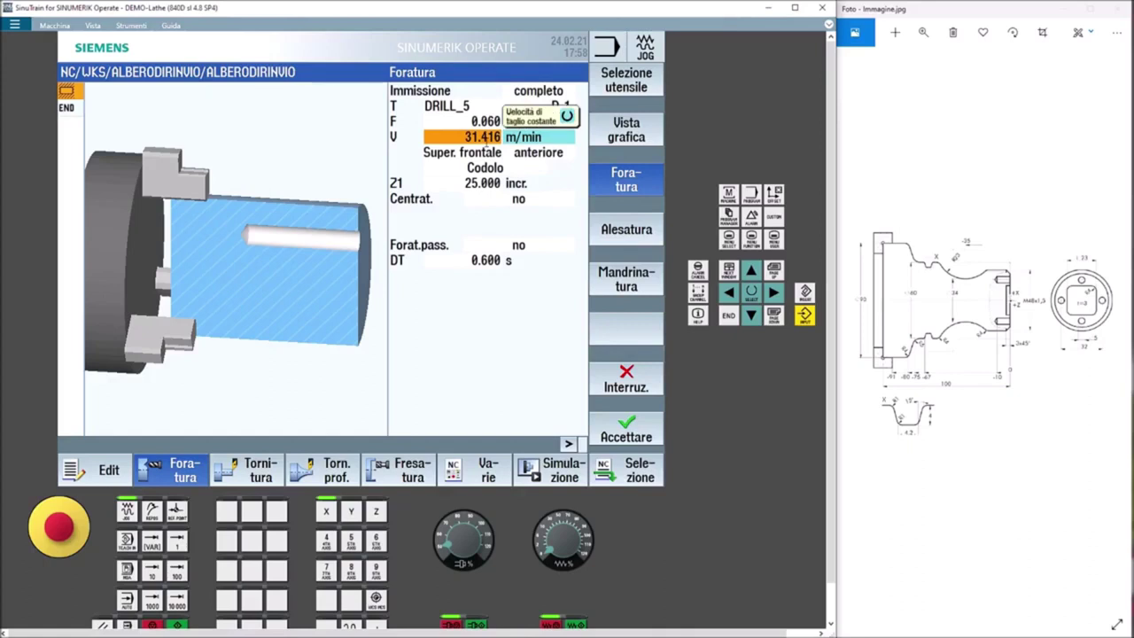
{"action": "type", "text": "140"}
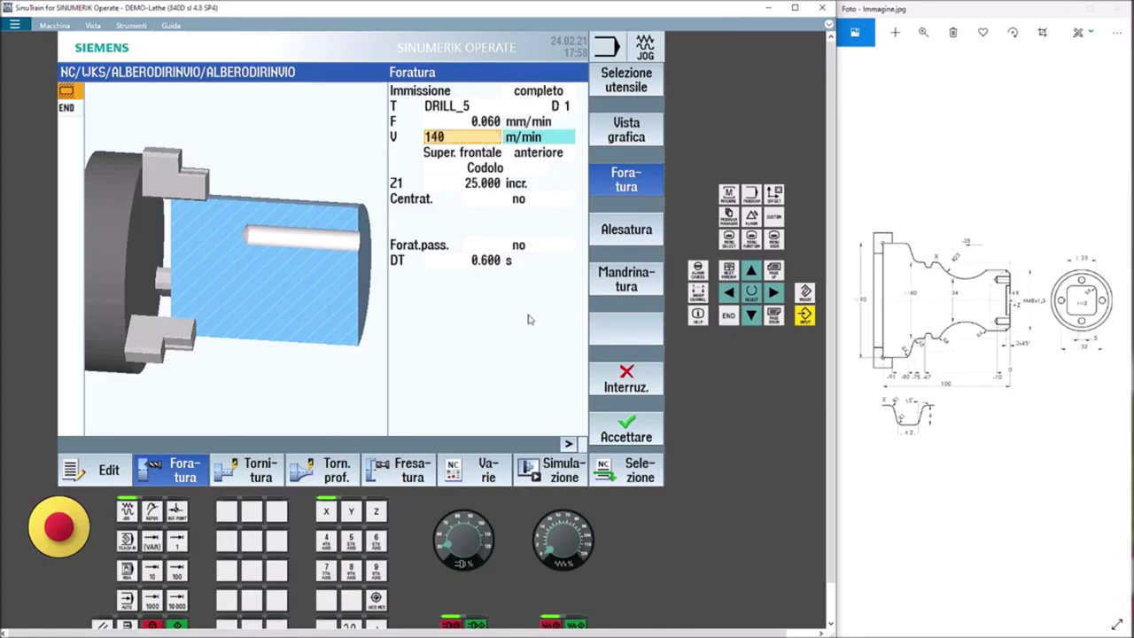
{"action": "left_click", "coordinate": [456, 173]}
{"action": "left_click", "coordinate": [462, 181]}
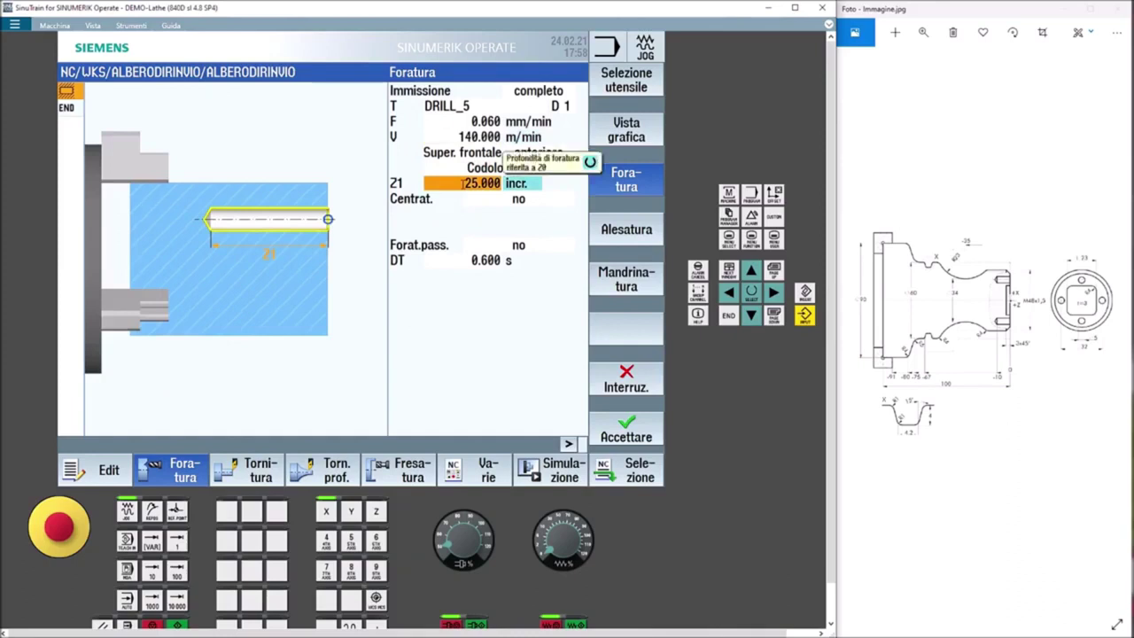
{"action": "type", "text": "10"}
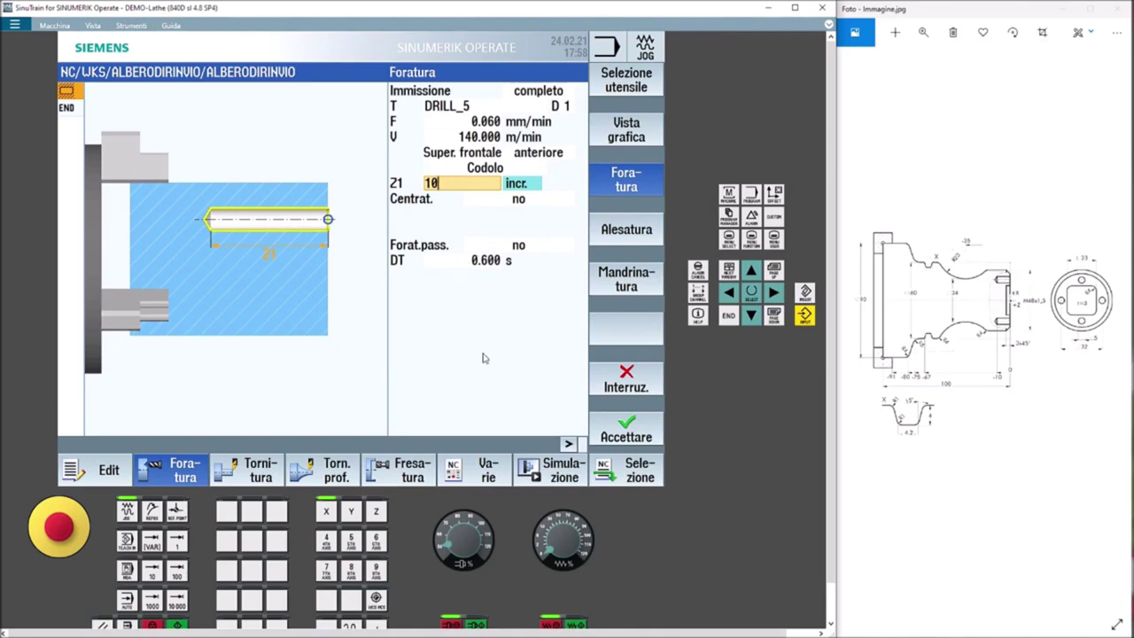
{"action": "left_click", "coordinate": [489, 245]}
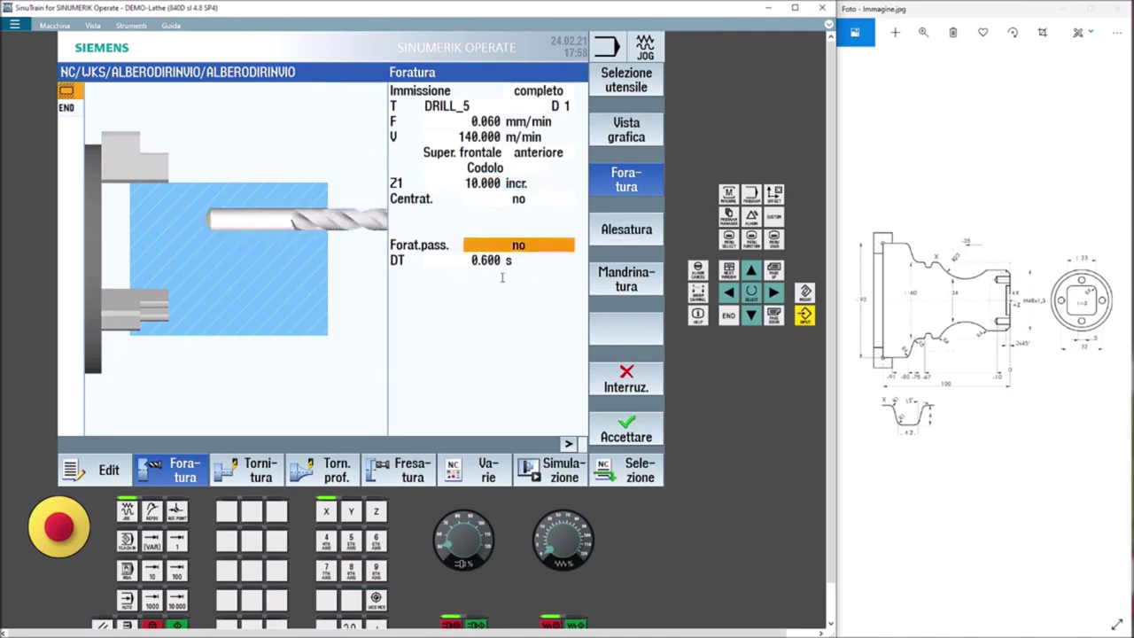
{"action": "left_click", "coordinate": [624, 437]}
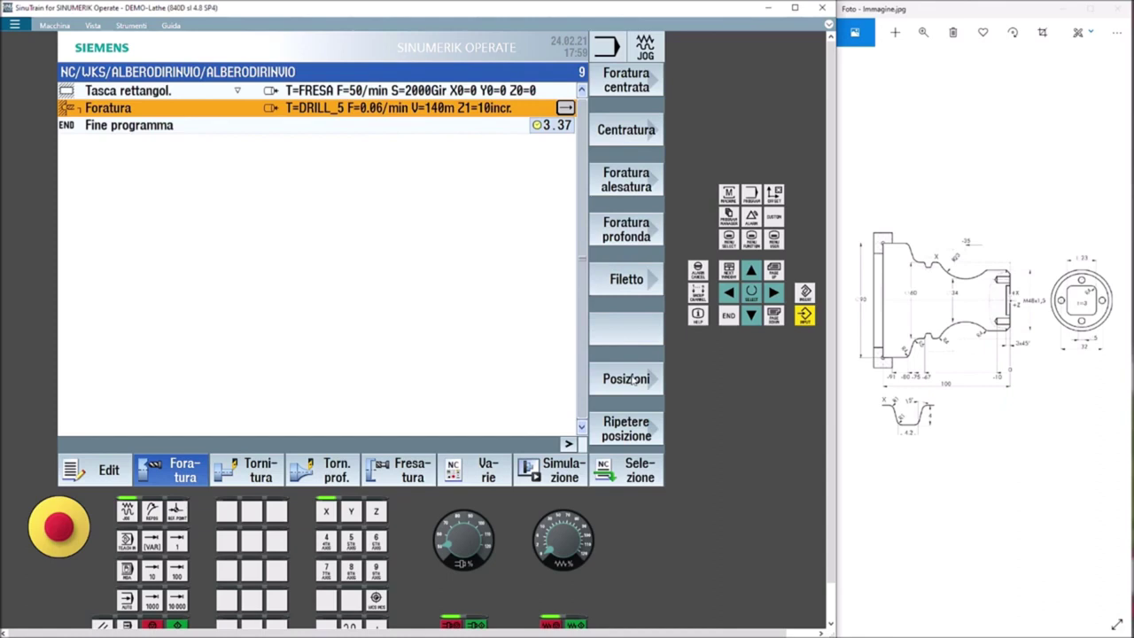
Try the free positions pattern, cancel it, and pick the partial circle of positions instead
{"action": "left_click", "coordinate": [627, 379]}
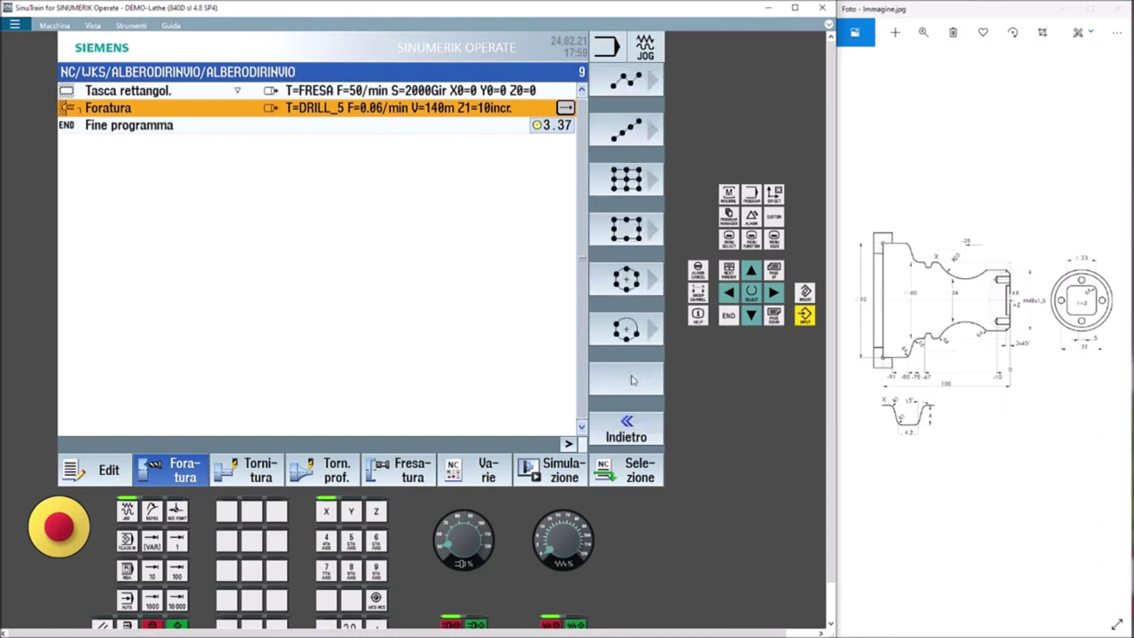
{"action": "left_click", "coordinate": [623, 82]}
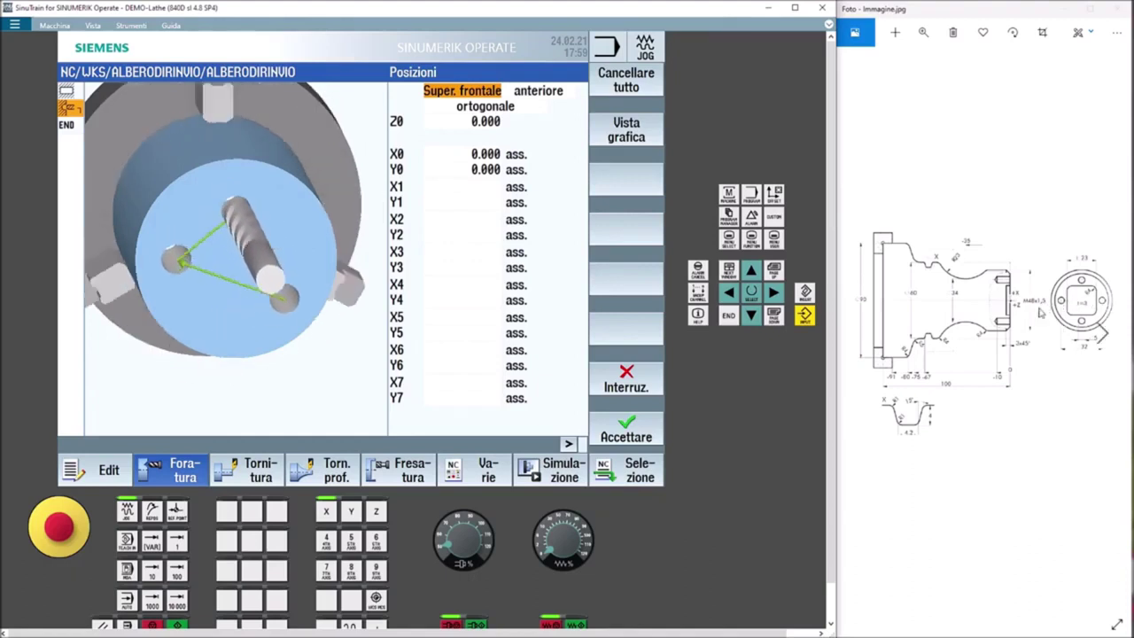
{"action": "left_click", "coordinate": [636, 427]}
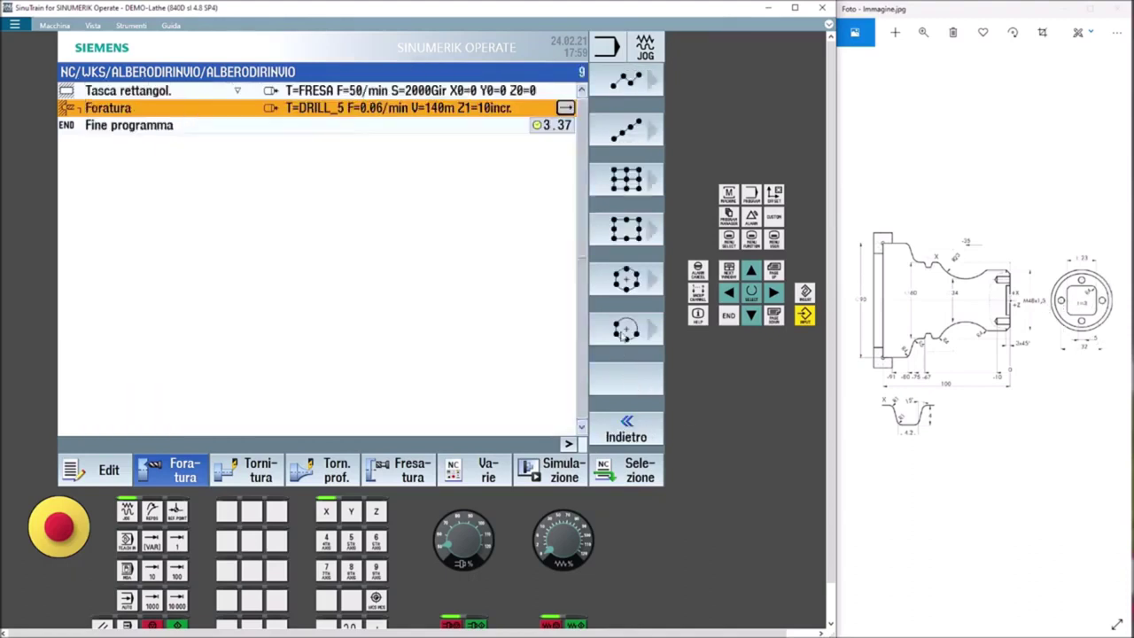
{"action": "left_click", "coordinate": [624, 330]}
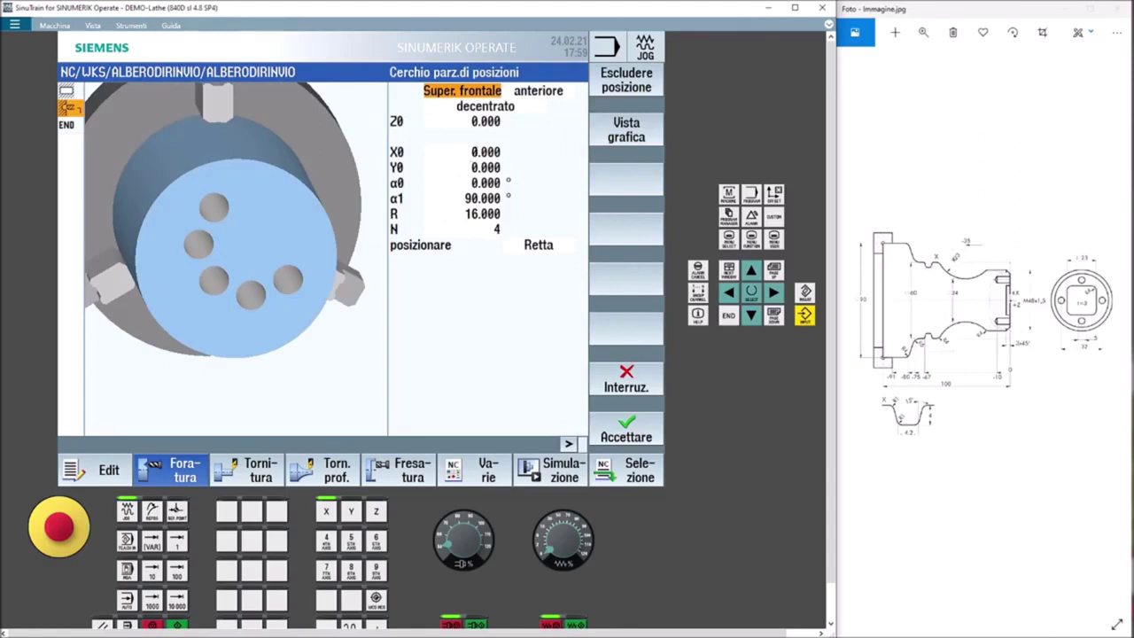
Centre the hole circle on the axis, keep R 16, N 4, 90° step, and accept it
{"action": "left_click", "coordinate": [467, 106]}
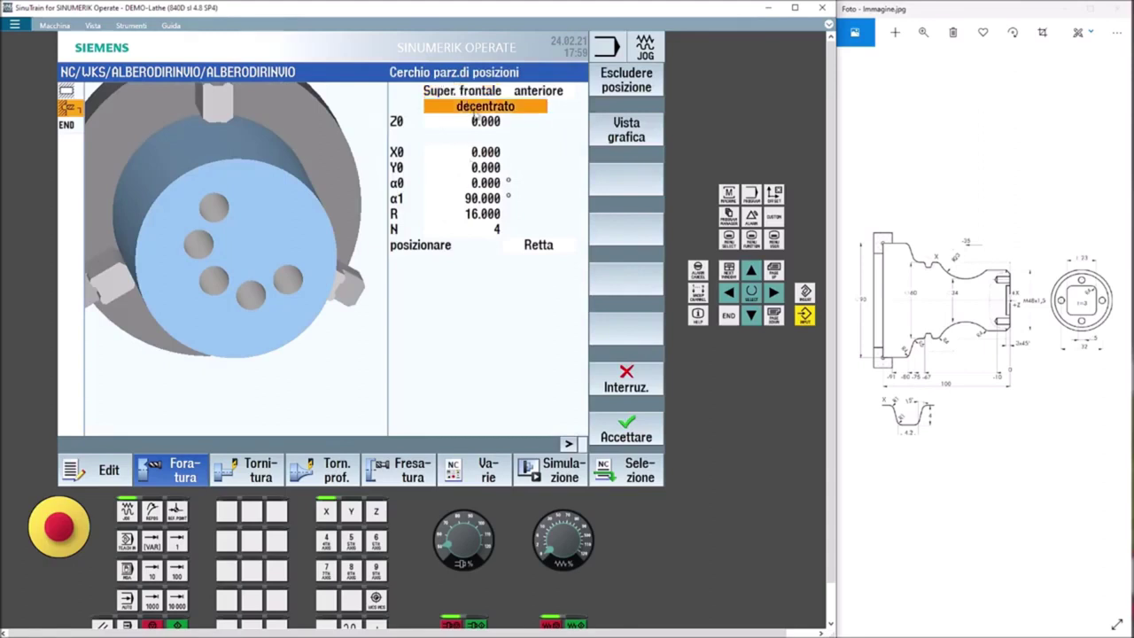
{"action": "left_click", "coordinate": [476, 114]}
{"action": "left_click", "coordinate": [479, 124]}
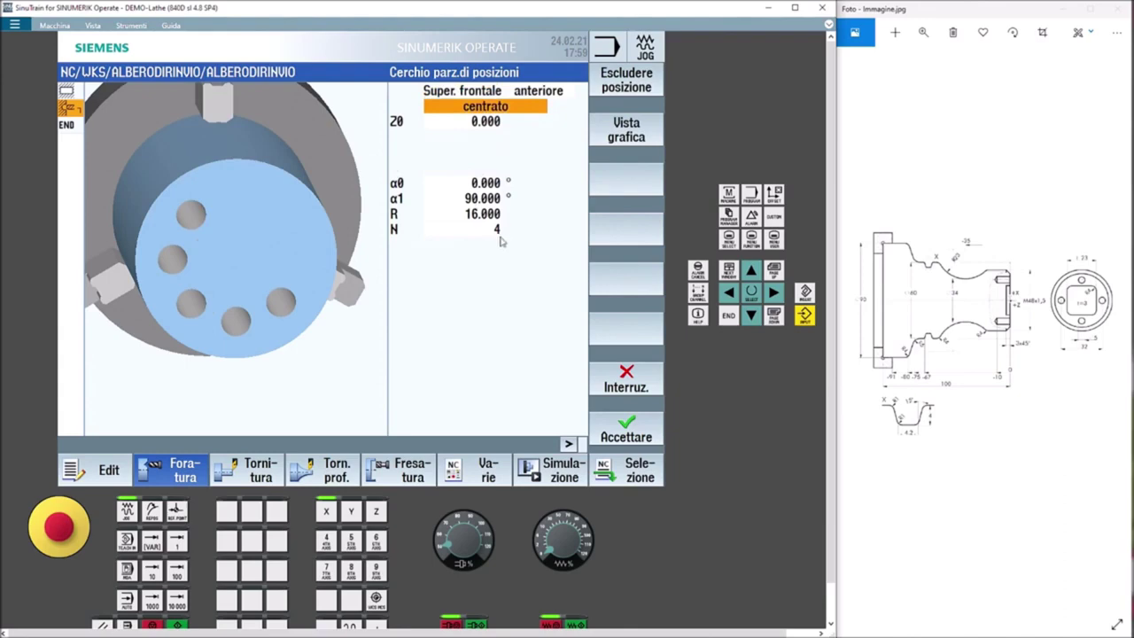
{"action": "left_click", "coordinate": [469, 214]}
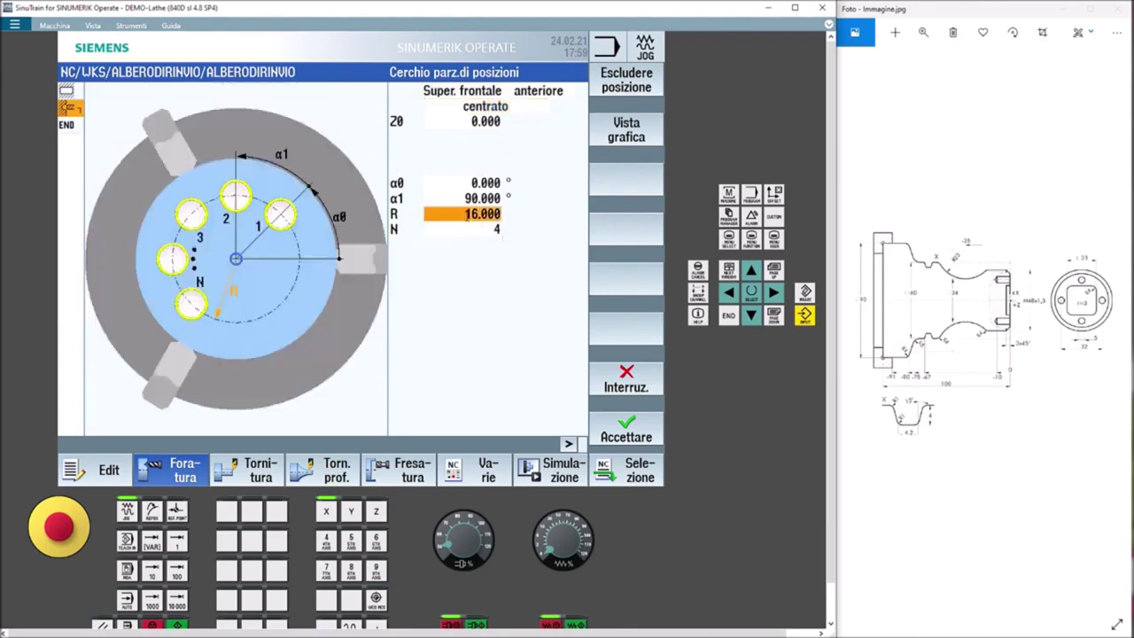
{"action": "left_click", "coordinate": [467, 183]}
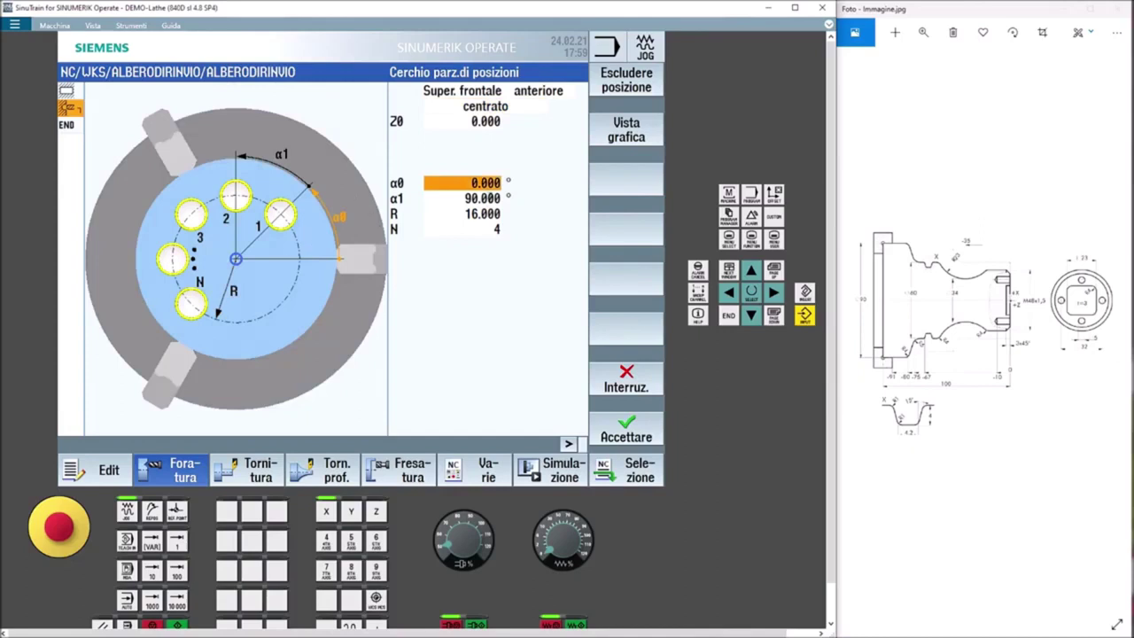
{"action": "left_click", "coordinate": [466, 198]}
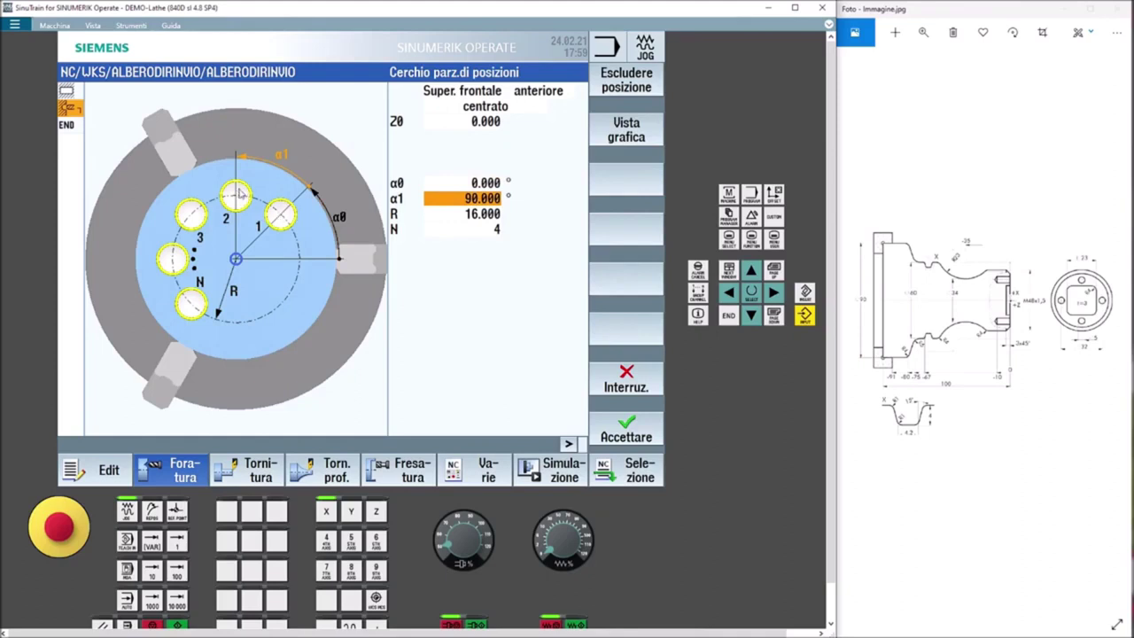
{"action": "left_click", "coordinate": [480, 213]}
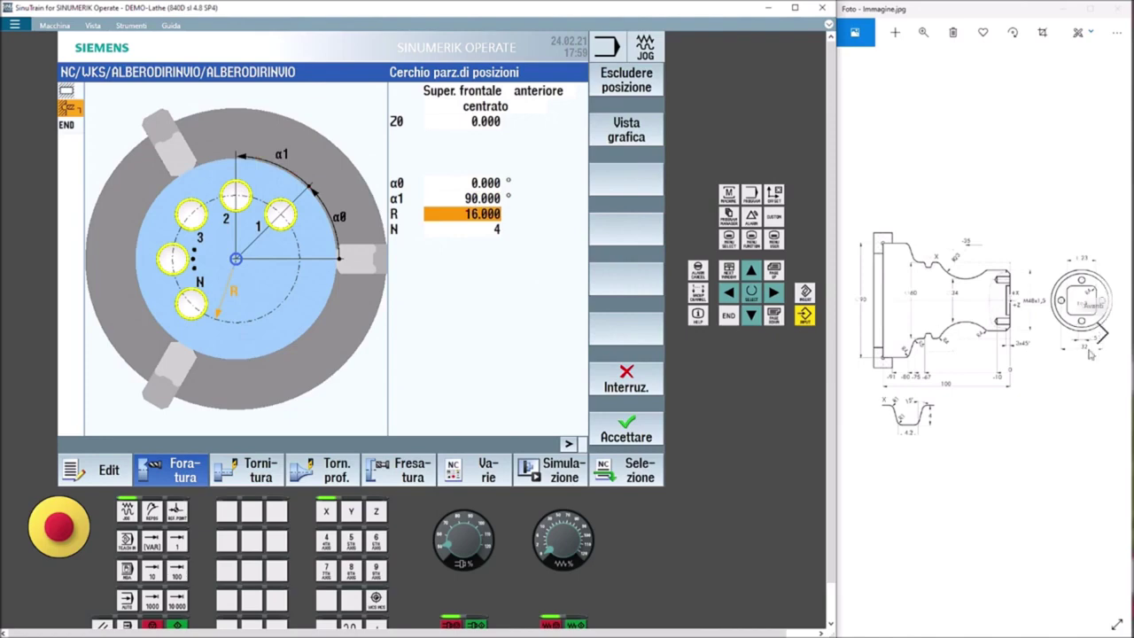
{"action": "left_click", "coordinate": [479, 229]}
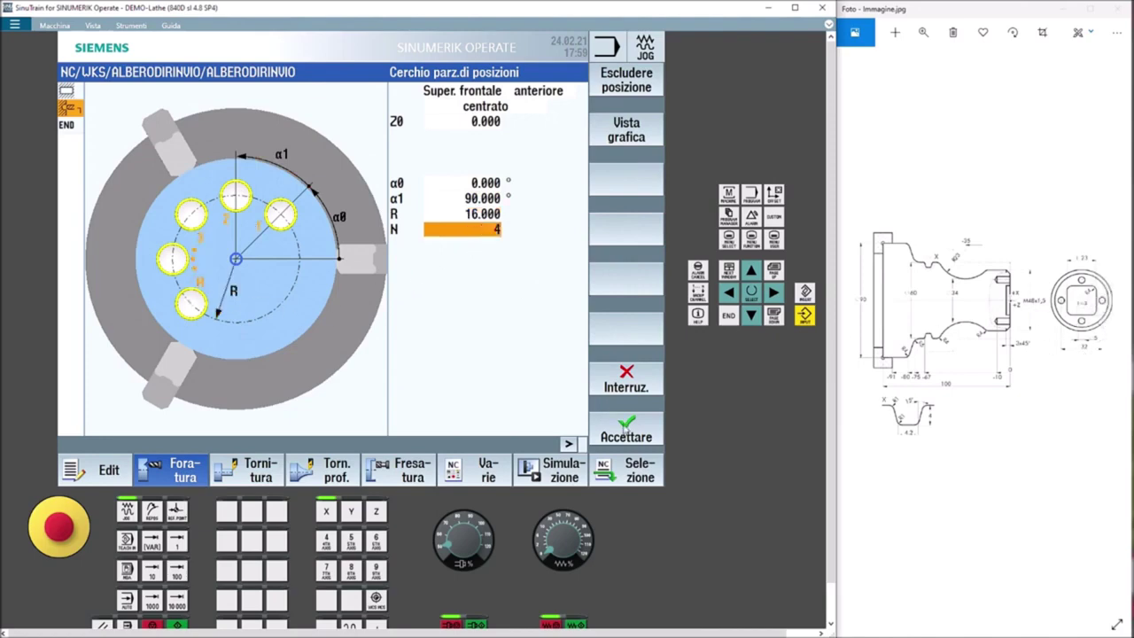
{"action": "left_click", "coordinate": [626, 428]}
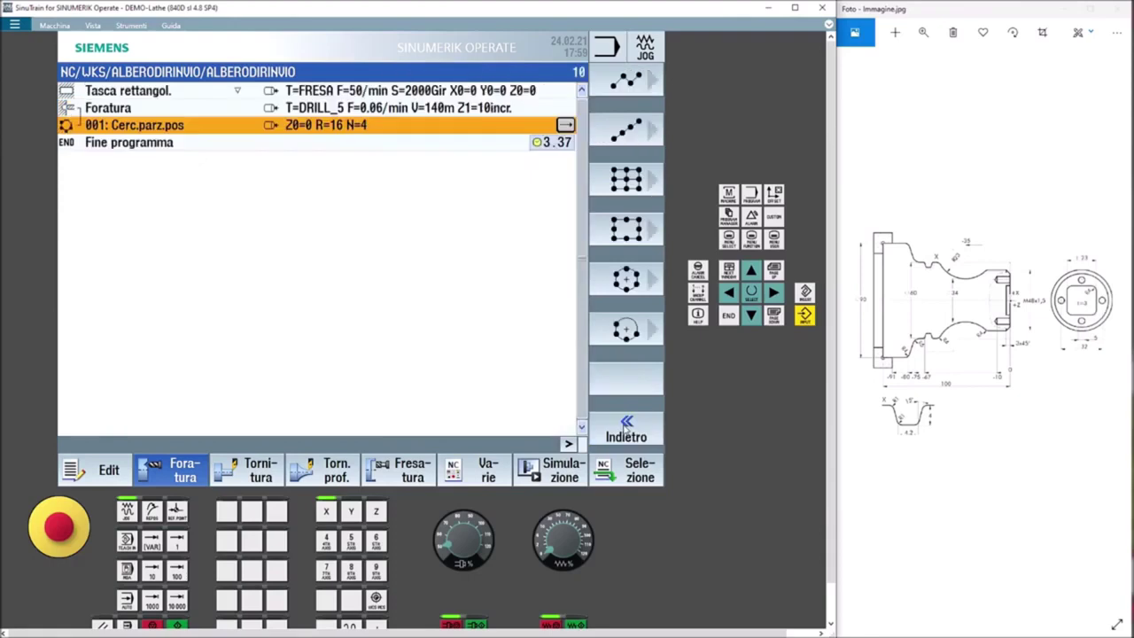
{"action": "left_click", "coordinate": [555, 477]}
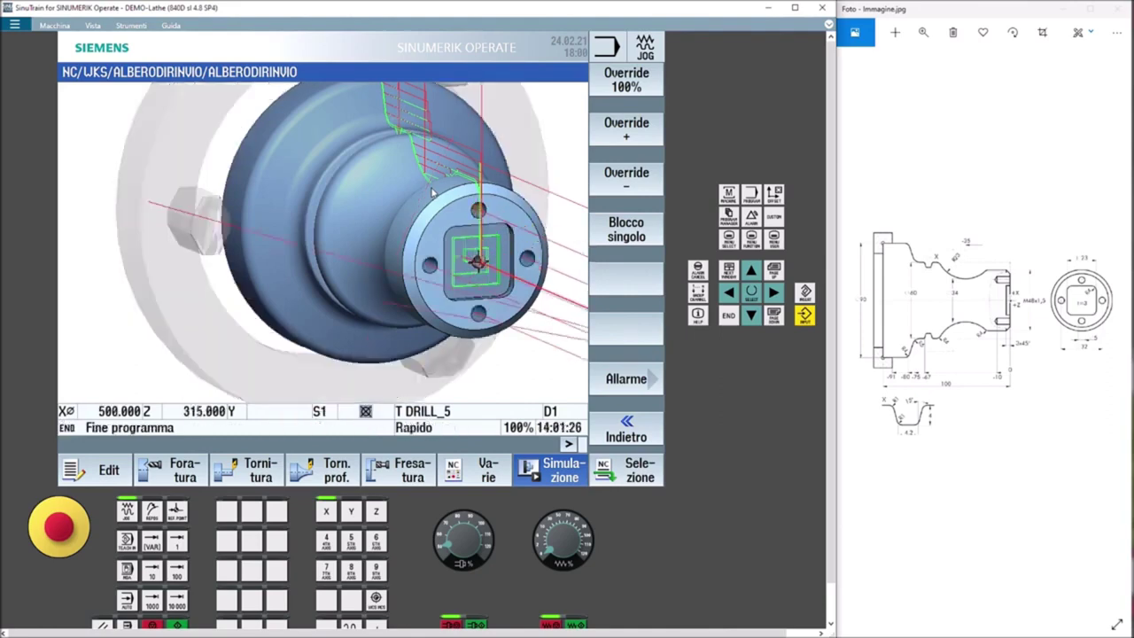
Rotate the simulated part to view its side profile, then return to the program listing
{"action": "mouse_move", "coordinate": [413, 237]}
{"action": "left_mouse_down"}
{"action": "mouse_move", "coordinate": [333, 218]}
{"action": "mouse_move", "coordinate": [335, 239]}
{"action": "mouse_move", "coordinate": [353, 239]}
{"action": "mouse_move", "coordinate": [343, 230]}
{"action": "left_mouse_up"}
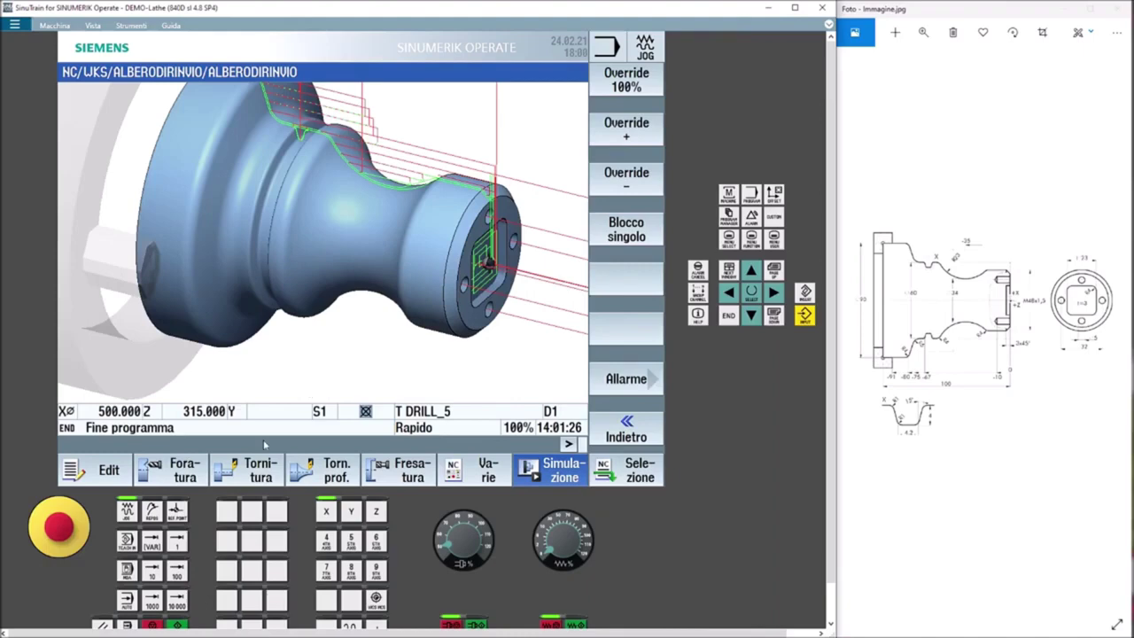
{"action": "left_click", "coordinate": [124, 470]}
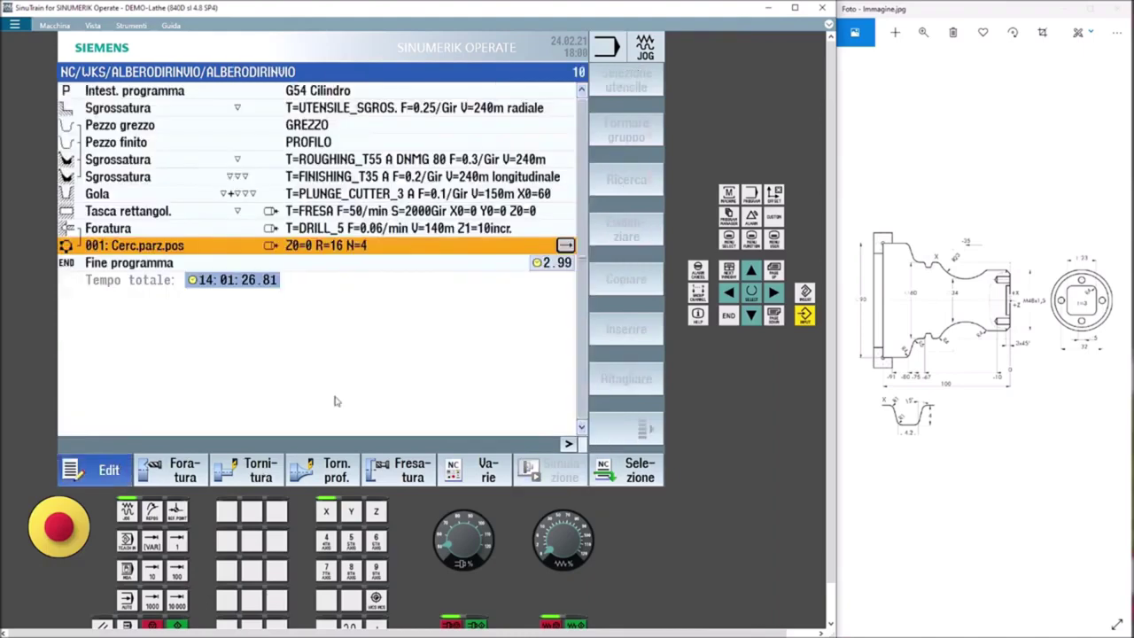
Start a longitudinal thread cycle and set the starting diameter X0 to 48
{"action": "left_click", "coordinate": [256, 475]}
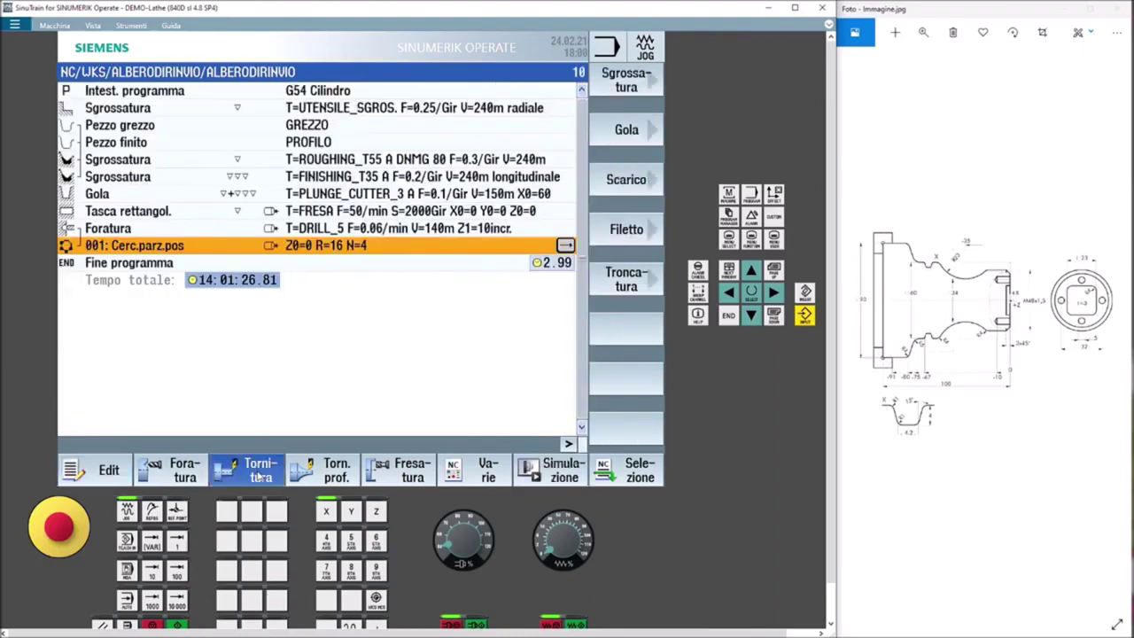
{"action": "left_click", "coordinate": [651, 232]}
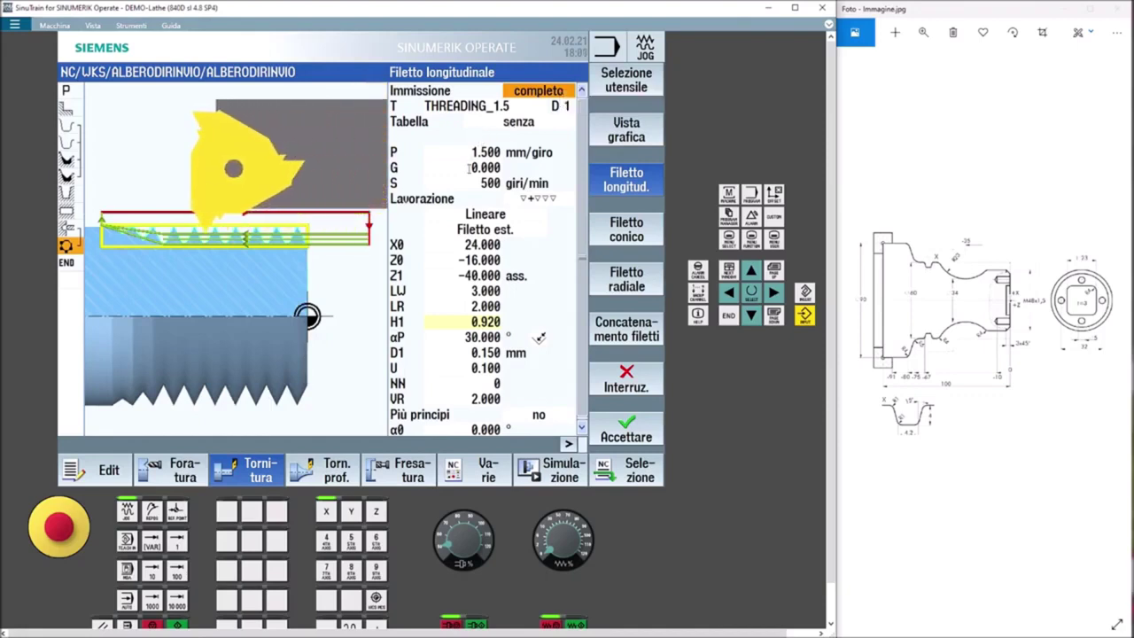
{"action": "key", "text": "Down"}
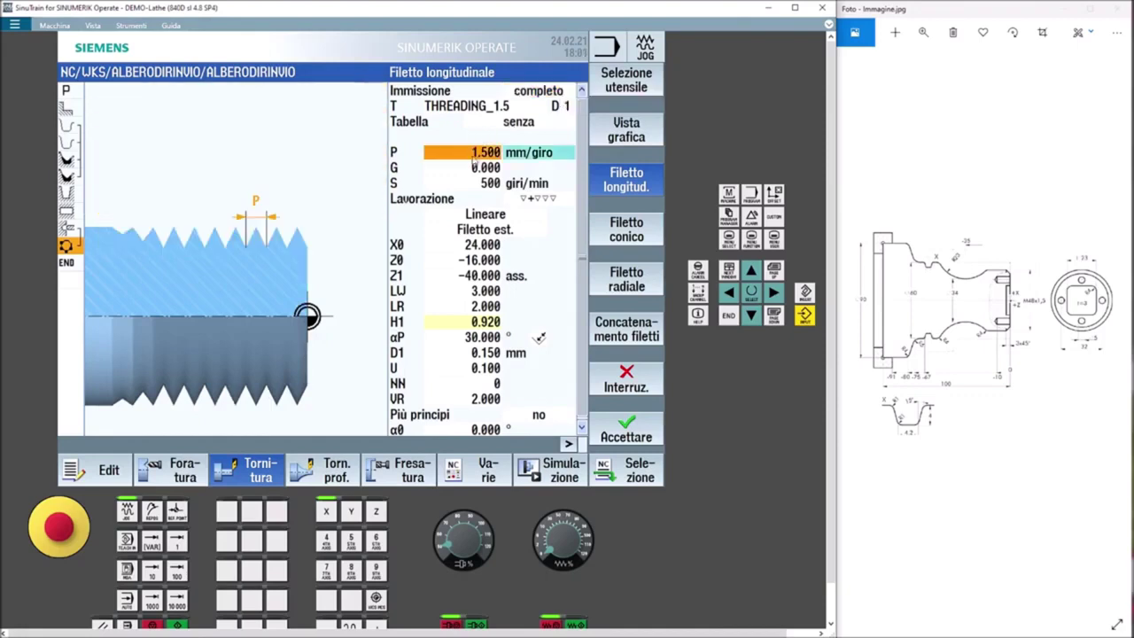
{"action": "key", "text": "Down"}
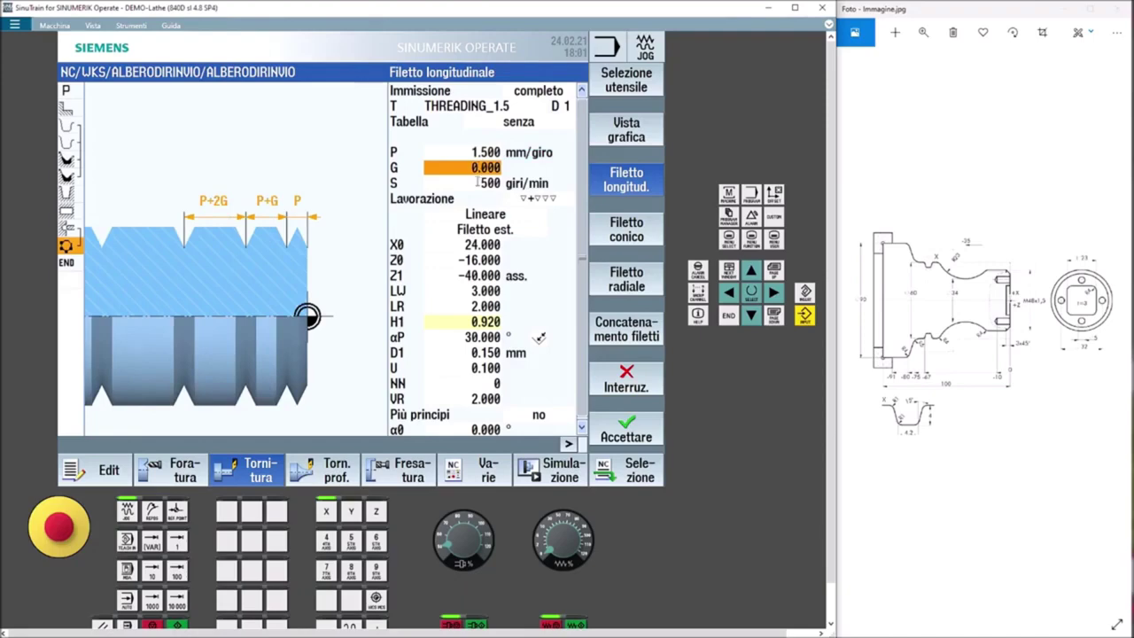
{"action": "key", "text": "Down"}
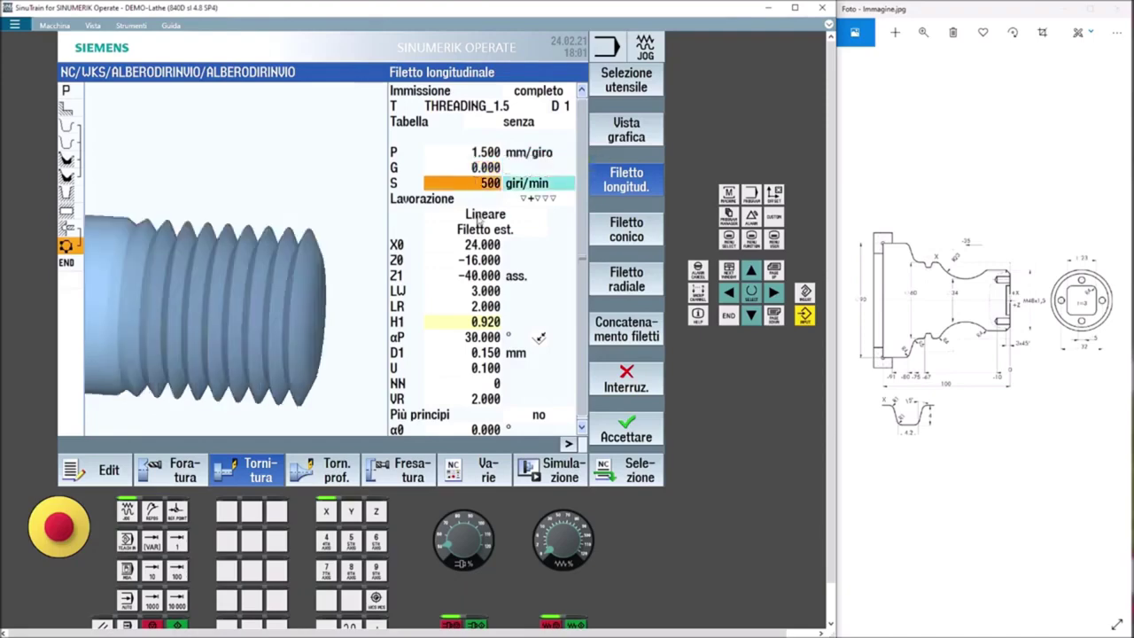
{"action": "key", "text": "Down"}
{"action": "key", "text": "Down"}
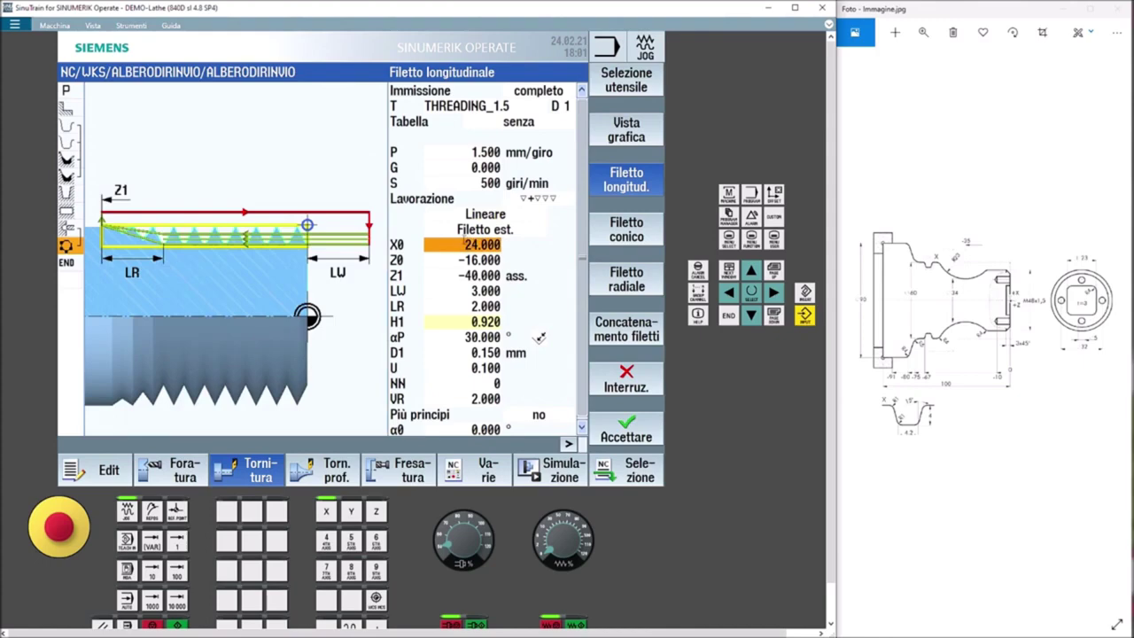
{"action": "type", "text": "4"}
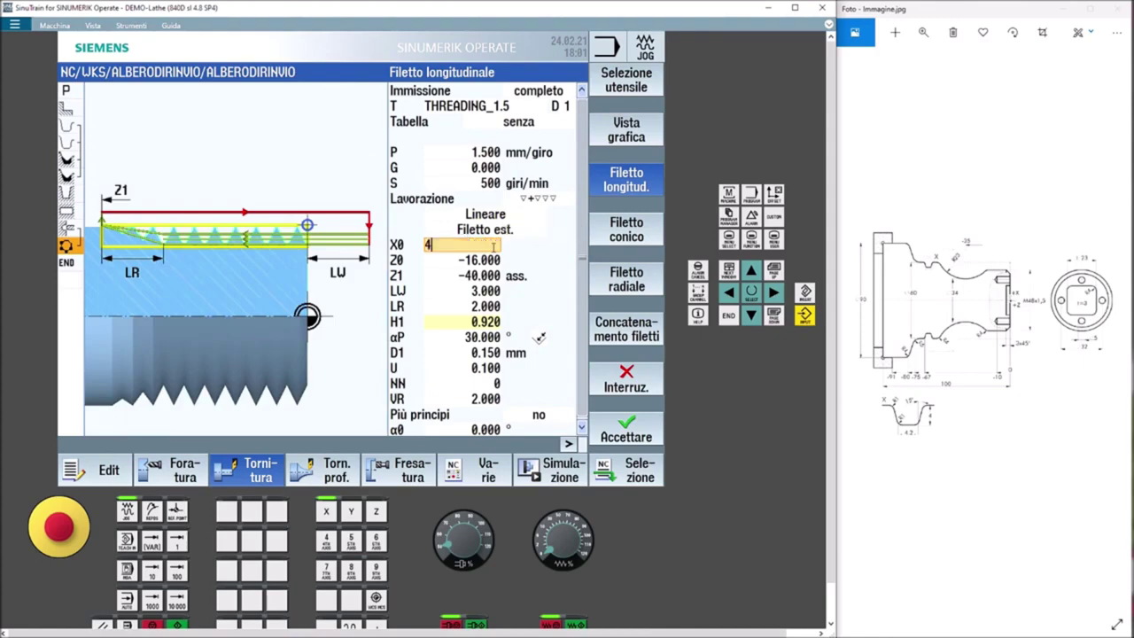
{"action": "type", "text": "8"}
{"action": "key", "text": "Return"}
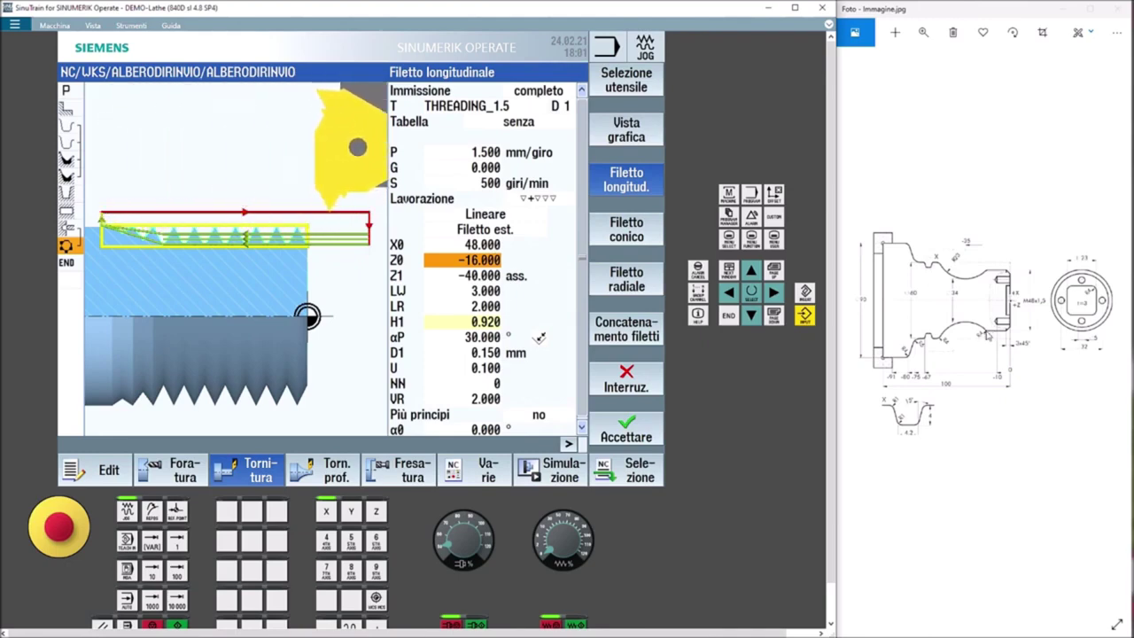
Set the thread start Z0 to 0 and the thread end Z1 to -25
{"action": "type", "text": "-25"}
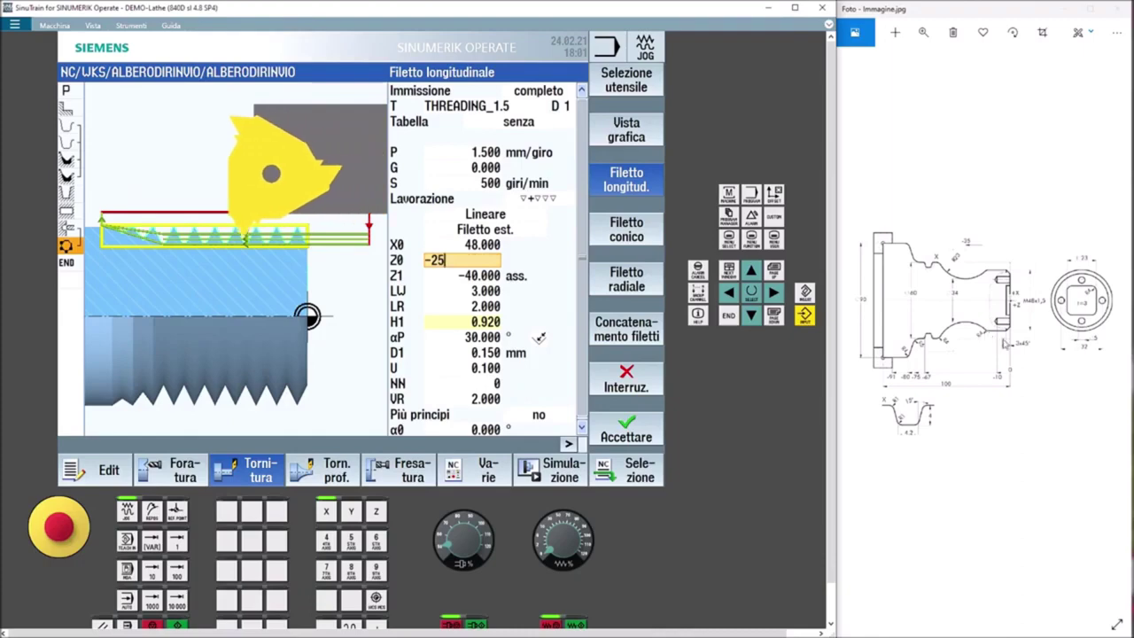
{"action": "key", "text": "Return"}
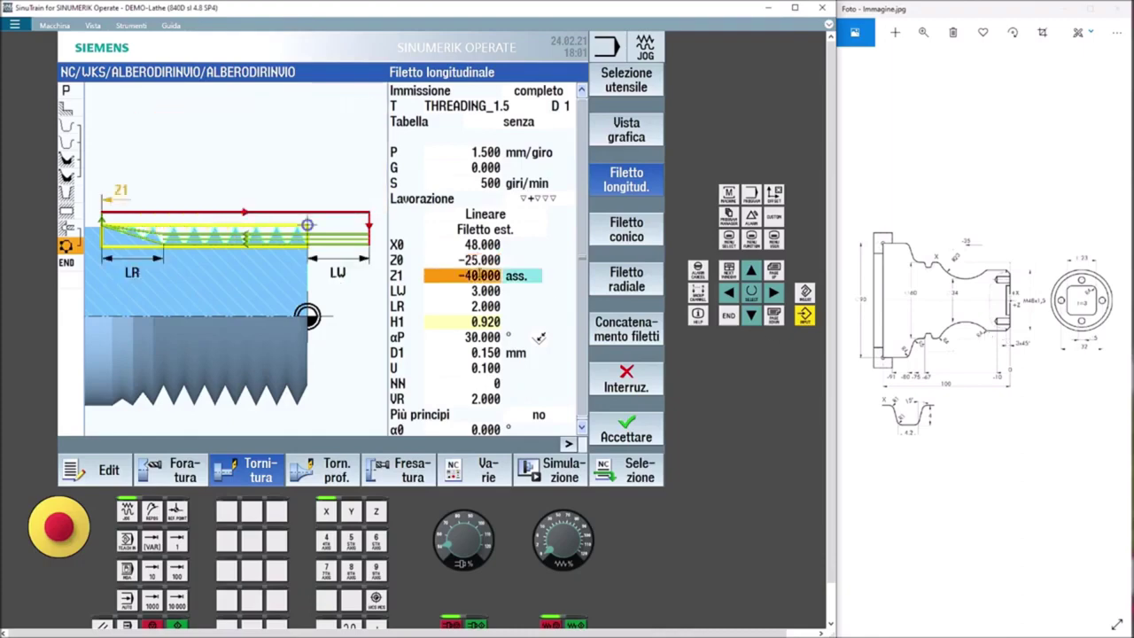
{"action": "key", "text": "Up"}
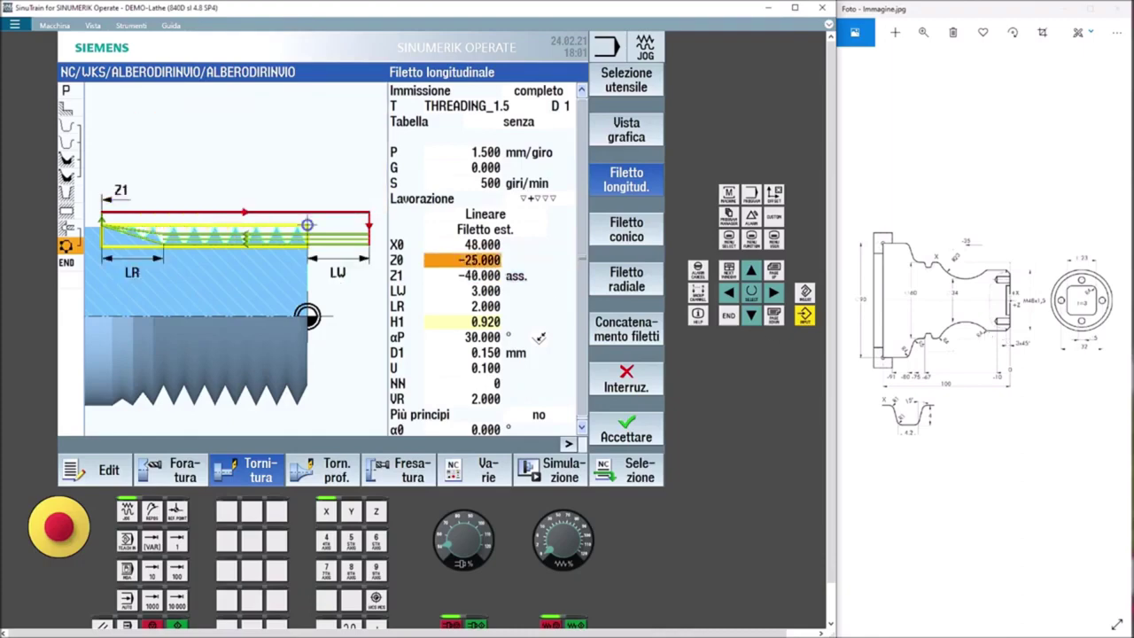
{"action": "type", "text": "0"}
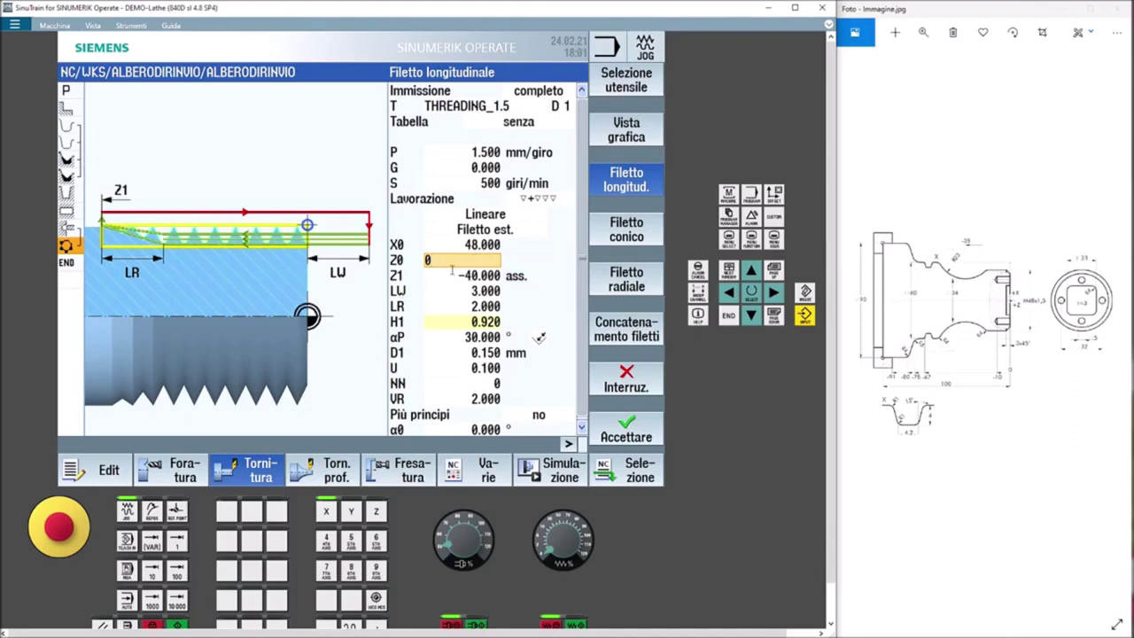
{"action": "left_click", "coordinate": [454, 275]}
{"action": "type", "text": "-25"}
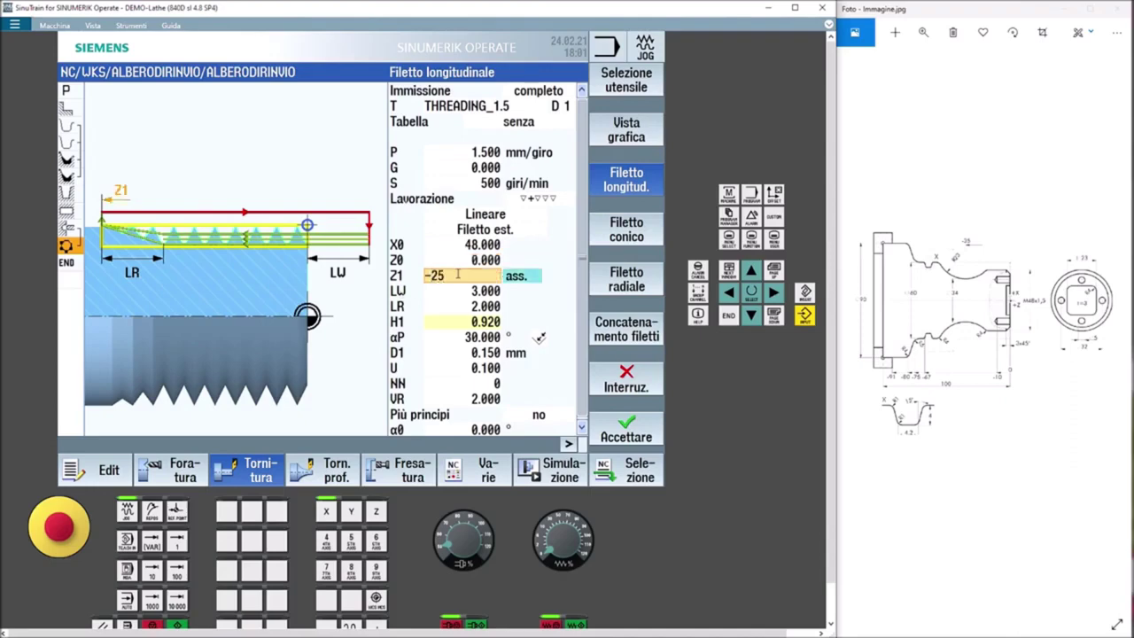
{"action": "key", "text": "Return"}
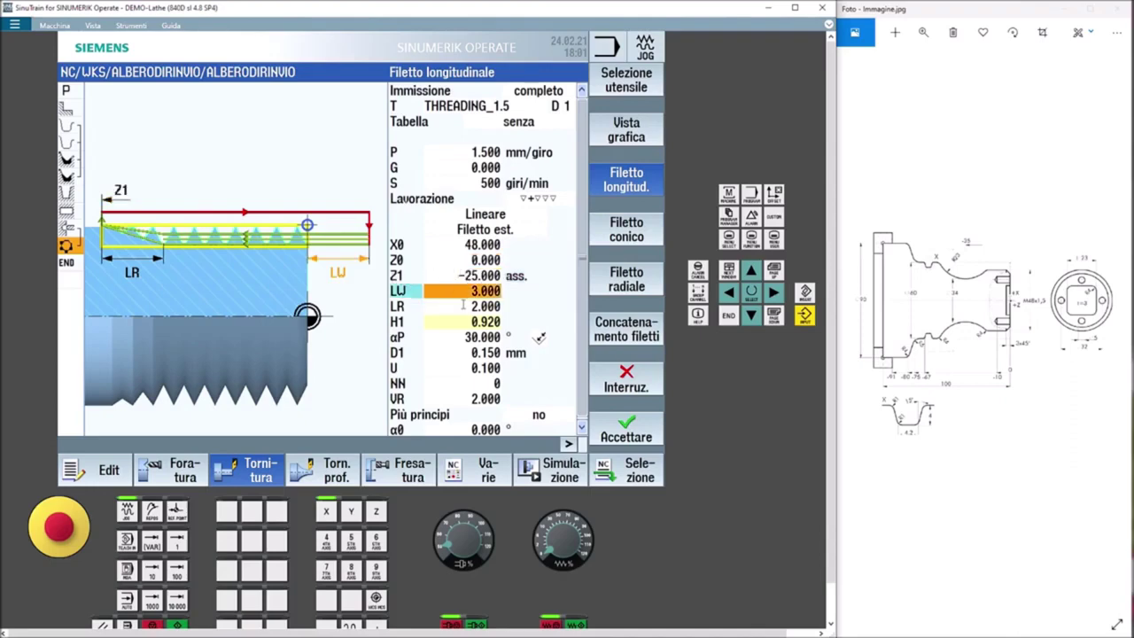
Keep the remaining thread parameters at their defaults and accept the cycle
{"action": "key", "text": "Down"}
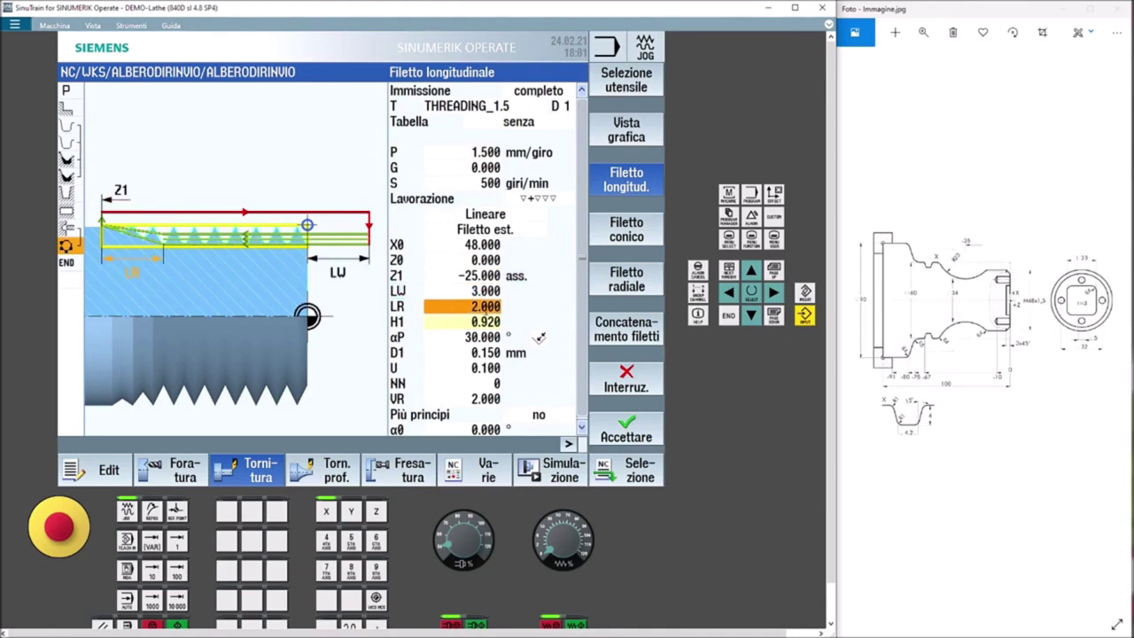
{"action": "key", "text": "Down"}
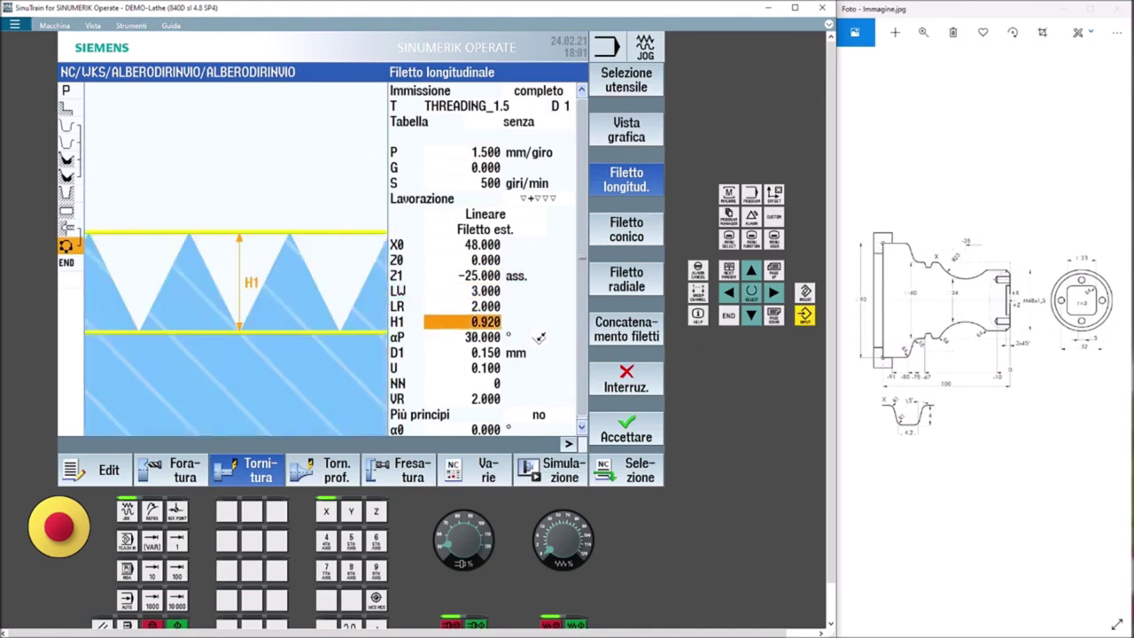
{"action": "key", "text": "Down"}
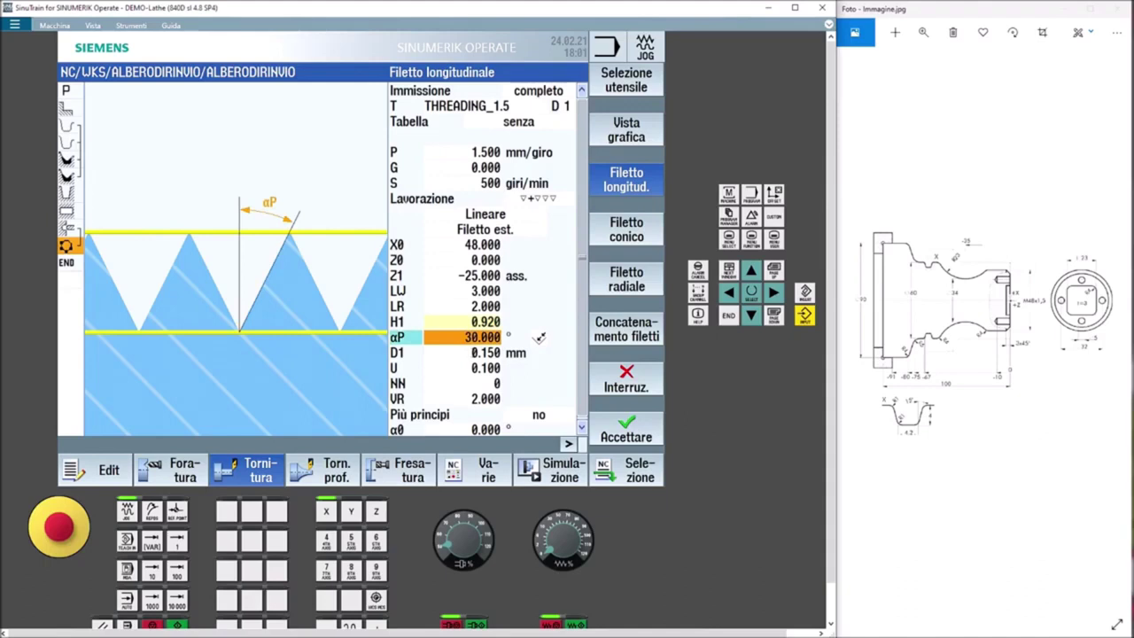
{"action": "key", "text": "Down"}
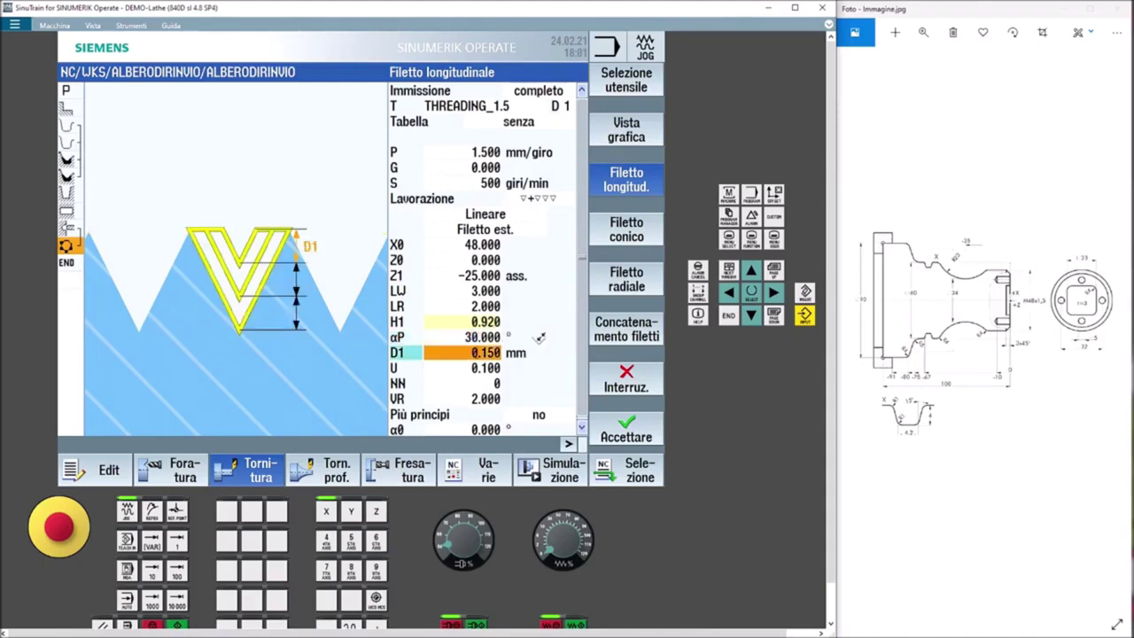
{"action": "left_click", "coordinate": [488, 371]}
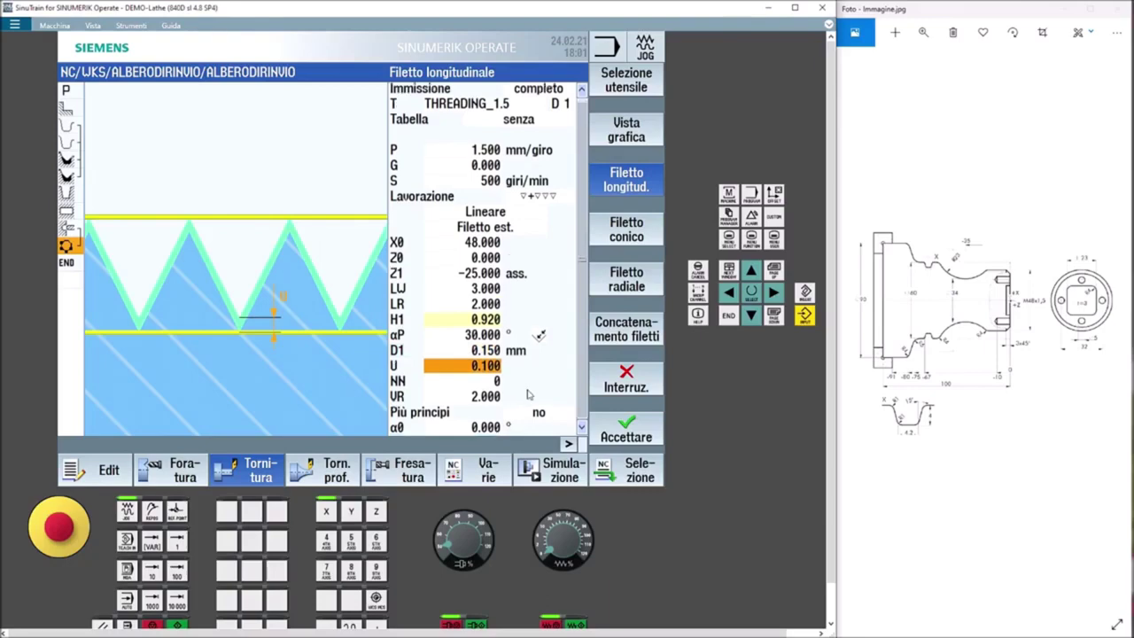
{"action": "left_click", "coordinate": [627, 432]}
Run the full simulation and rotate the part to inspect the threaded shaft end
{"action": "left_click", "coordinate": [540, 470]}
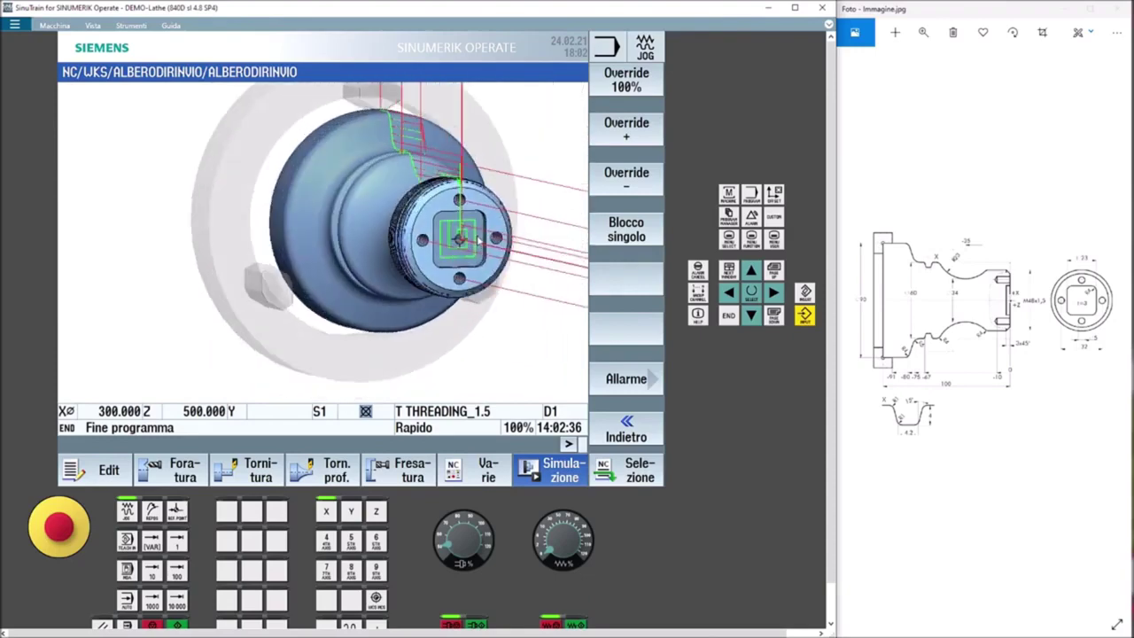
{"action": "left_click_drag", "start_coordinate": [490, 240], "coordinate": [499, 233]}
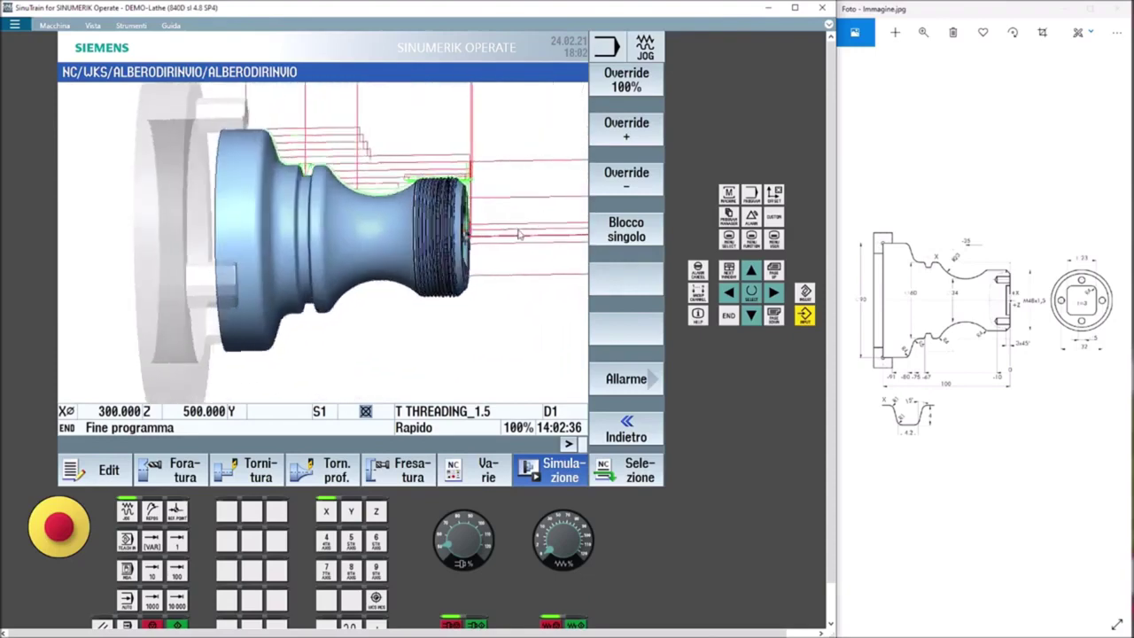
{"action": "mouse_move", "coordinate": [511, 232]}
{"action": "left_mouse_down"}
{"action": "mouse_move", "coordinate": [499, 244]}
{"action": "mouse_move", "coordinate": [521, 246]}
{"action": "mouse_move", "coordinate": [504, 234]}
{"action": "mouse_move", "coordinate": [503, 248]}
{"action": "mouse_move", "coordinate": [520, 247]}
{"action": "mouse_move", "coordinate": [507, 257]}
{"action": "left_mouse_up"}
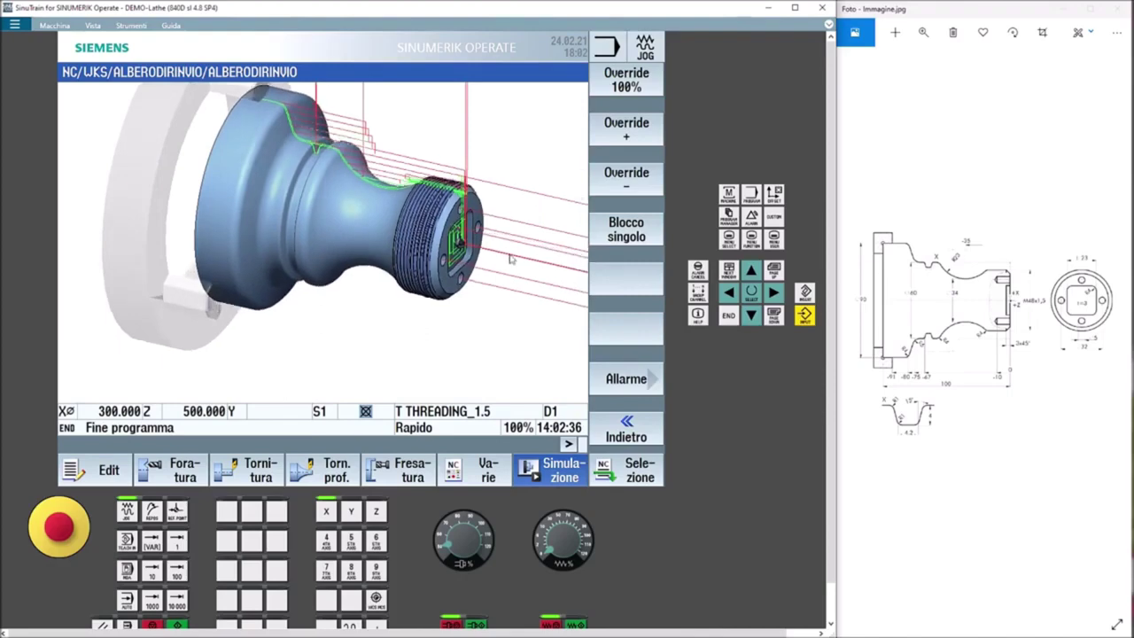